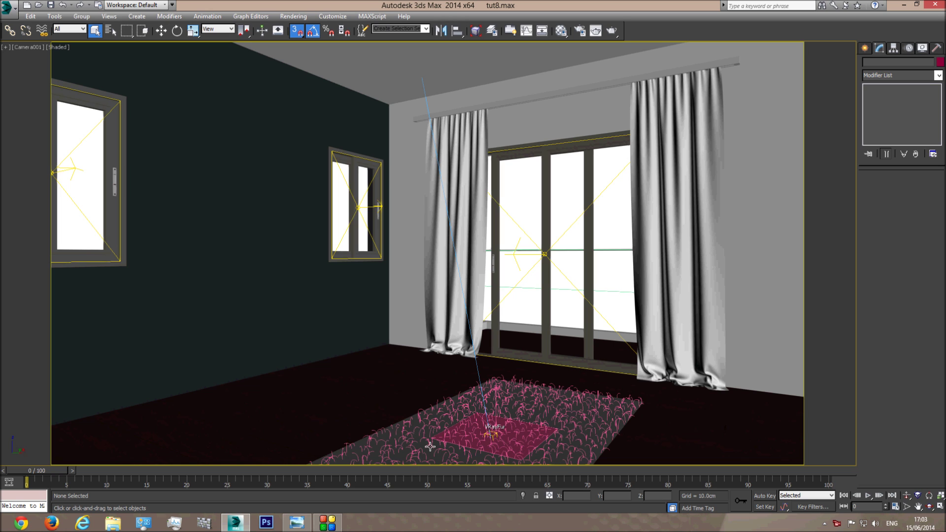
# Switch to Windows Photo Viewer and study the bed reference photo modern-bed-designs-2013-492.jpg, then return to 3ds Max.
pyautogui.moveTo(330, 528)
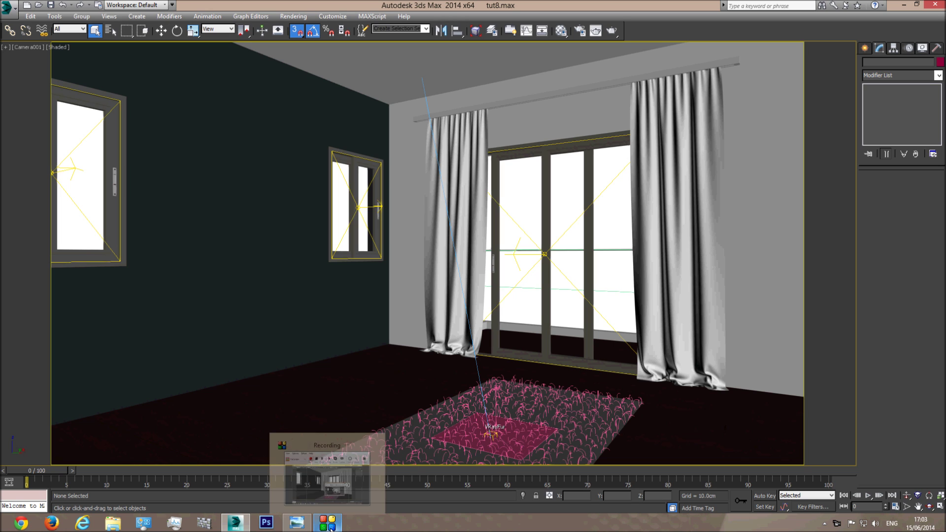
pyautogui.click(293, 523)
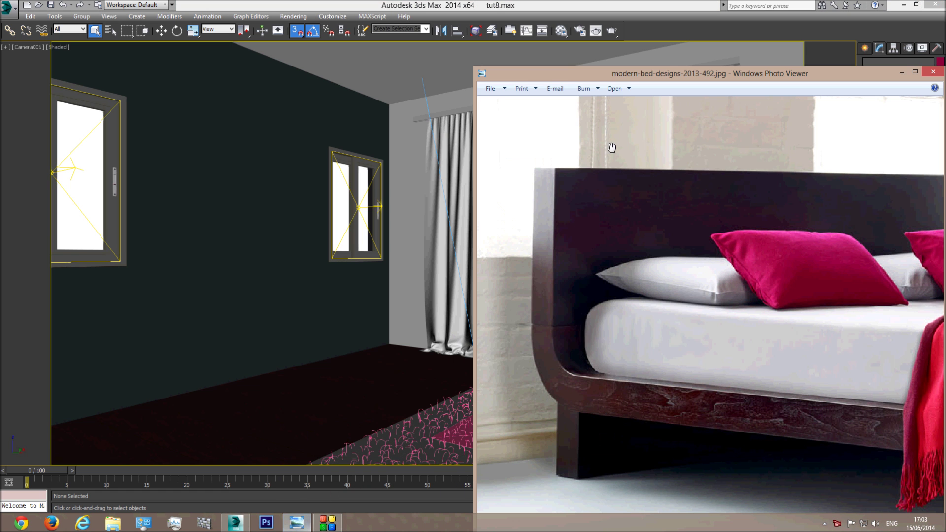
pyautogui.moveTo(627, 79); pyautogui.dragTo(417, 34)
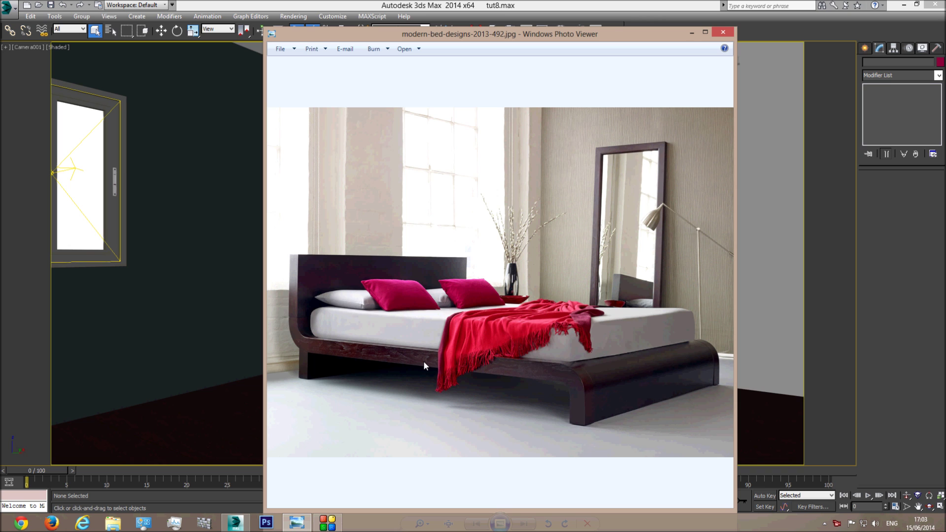
pyautogui.click(284, 3)
# Reset to an empty scene and maximize the Perspective viewport.
pyautogui.click(6, 9)
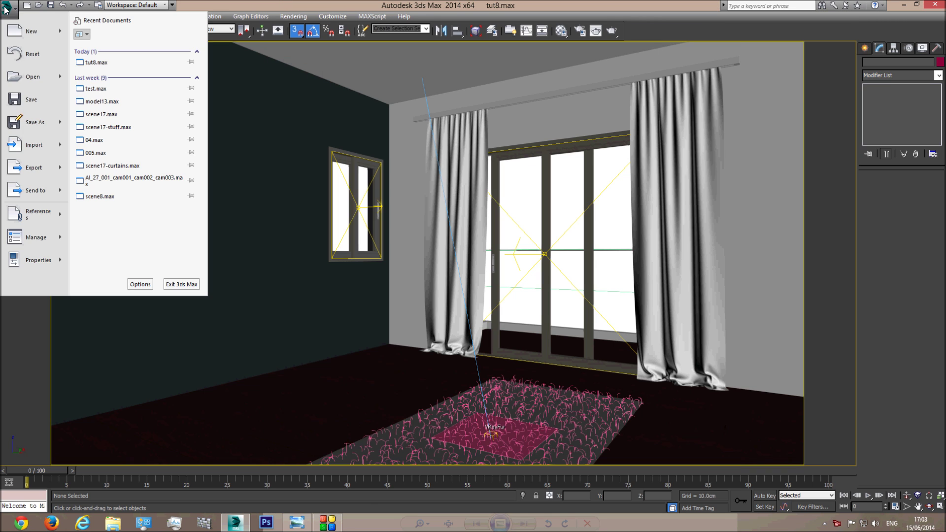
pyautogui.click(32, 61)
pyautogui.click(445, 277)
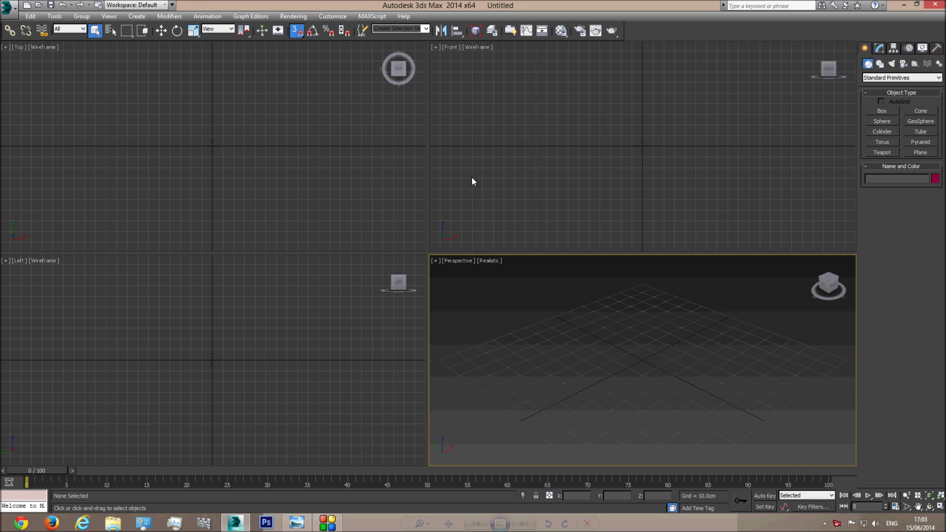
pyautogui.click(940, 506)
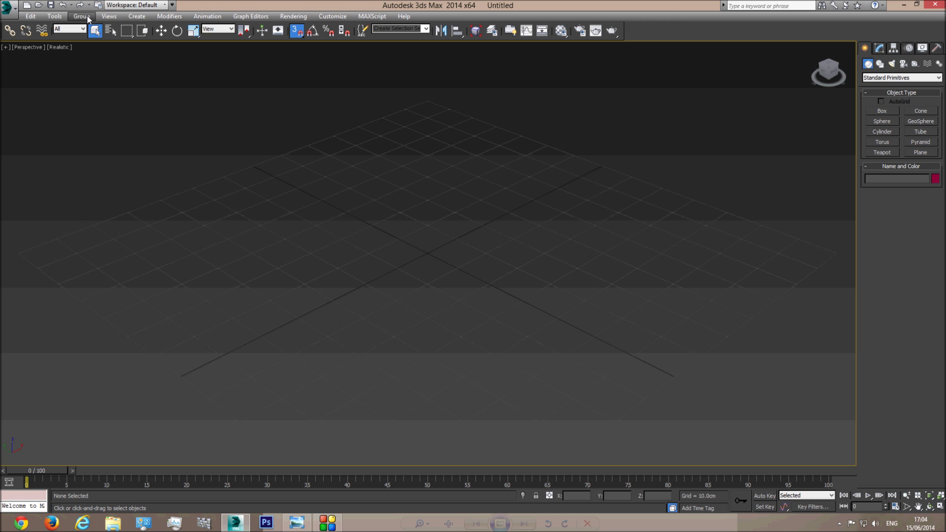
# Set the viewport background to Solid Color.
pyautogui.click(109, 16)
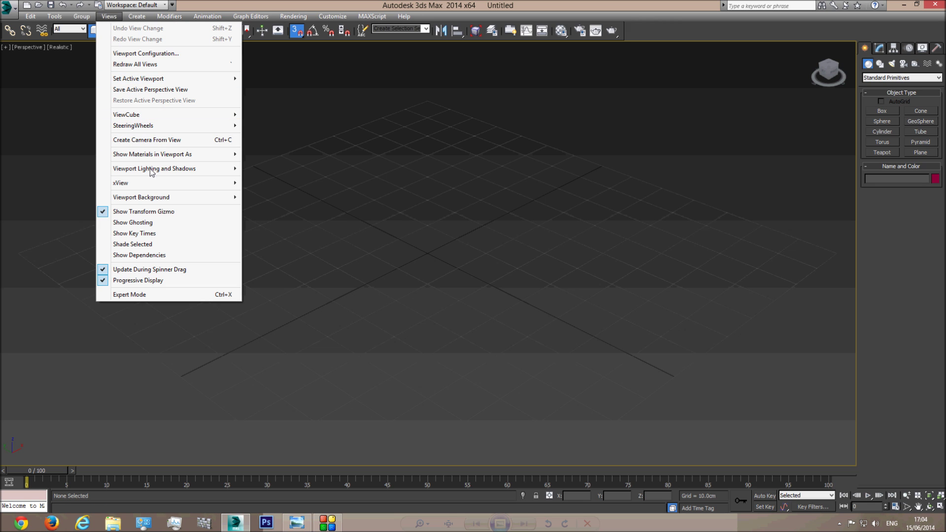
pyautogui.moveTo(145, 198)
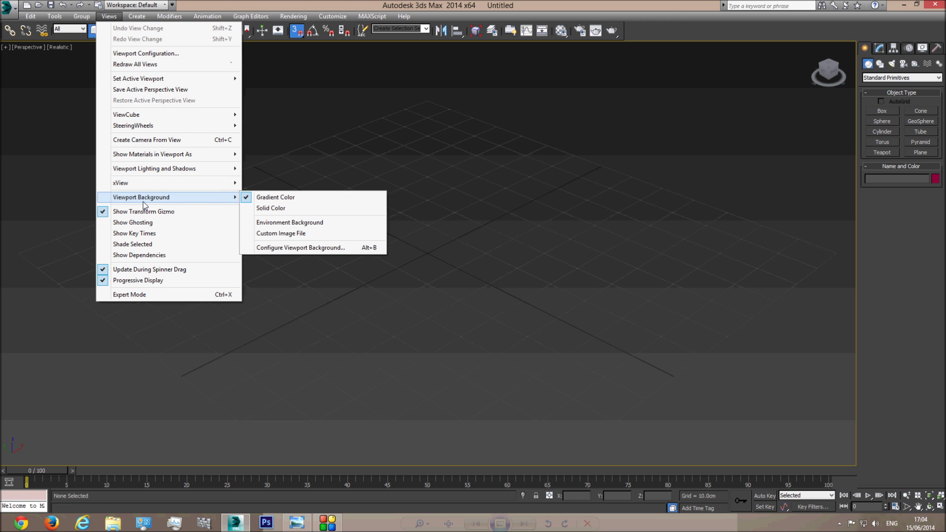
pyautogui.click(274, 212)
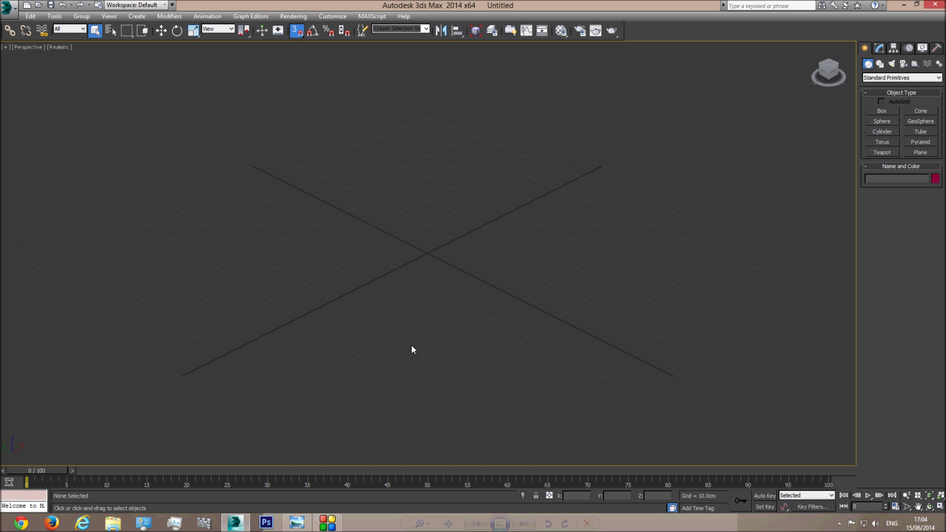
# Draw a box about 144 cm long, 124 cm wide and 20 cm high on the grid, and turn off 3D snapping.
pyautogui.moveTo(448, 309); pyautogui.dragTo(448, 254, button='middle')
pyautogui.click(930, 506)
pyautogui.moveTo(378, 277); pyautogui.dragTo(401, 299)
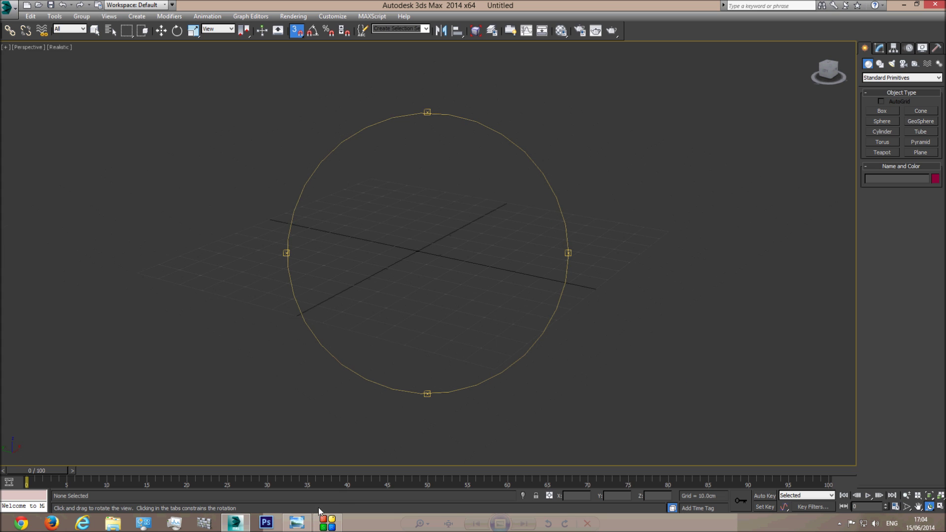
pyautogui.click(296, 524)
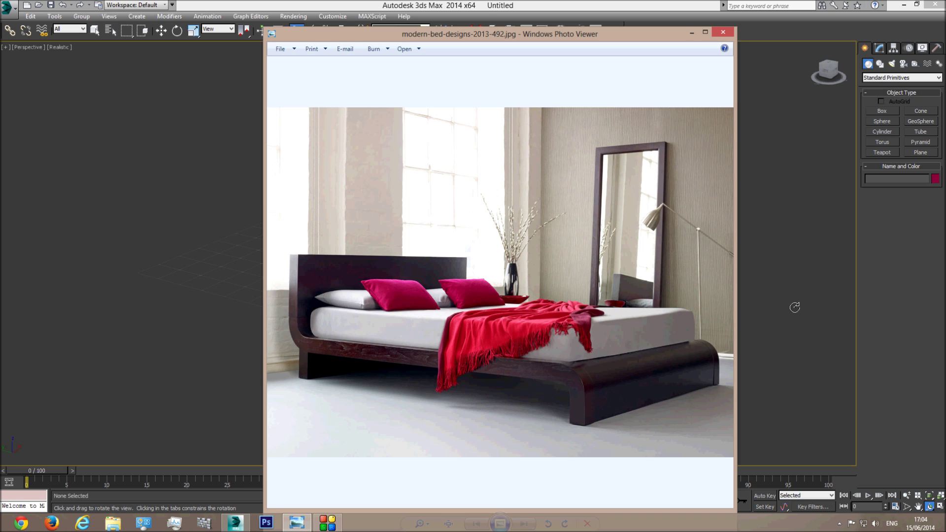
pyautogui.click(281, 2)
pyautogui.click(882, 111)
pyautogui.moveTo(369, 192); pyautogui.dragTo(541, 373)
pyautogui.click(540, 333)
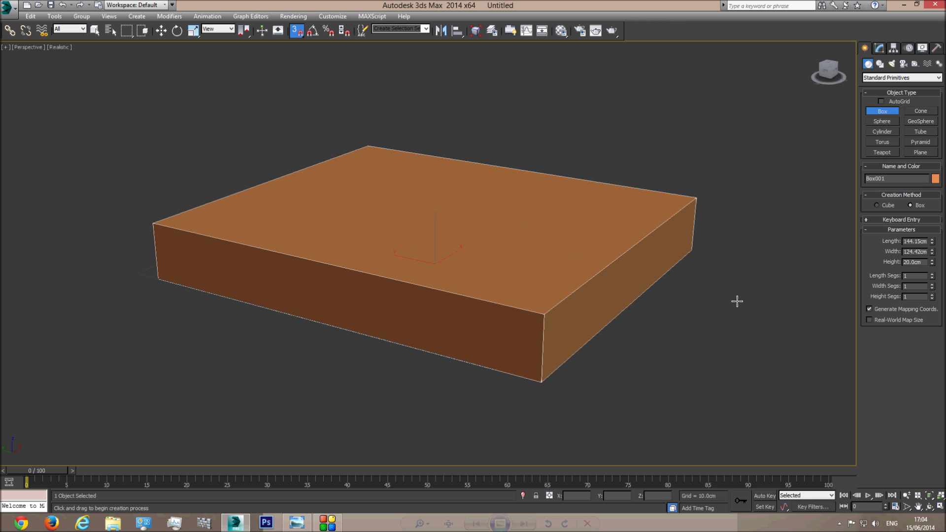
pyautogui.click(296, 31)
# Set the box's length to 210 cm and its width to 170 cm.
pyautogui.scroll(-5, 613, 220)
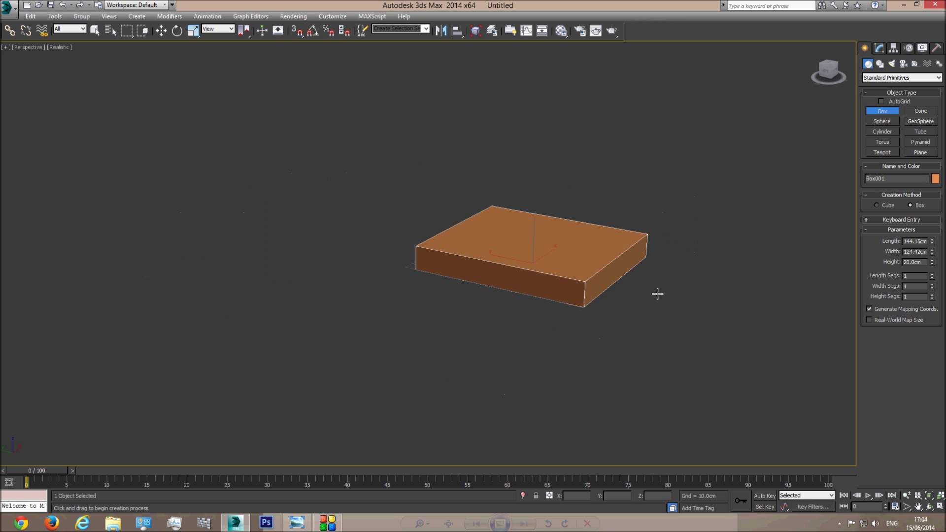
pyautogui.click(929, 507)
pyautogui.moveTo(443, 265); pyautogui.dragTo(424, 284)
pyautogui.scroll(3, 424, 284)
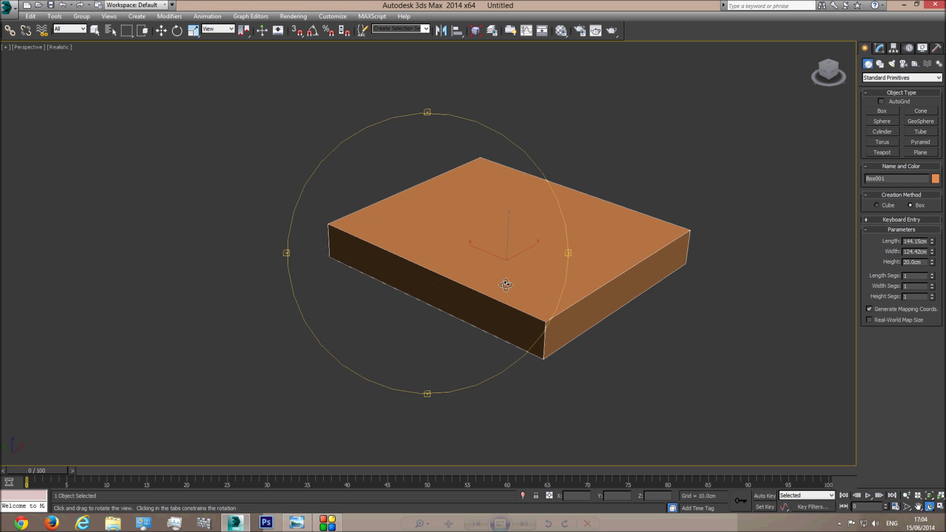
pyautogui.doubleClick(915, 241)
pyautogui.write('210')
pyautogui.press('Tab')
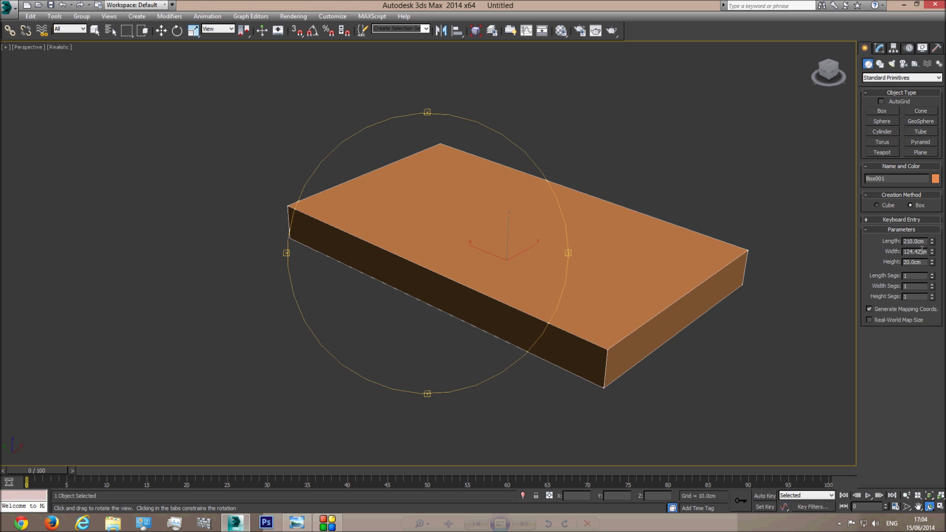
pyautogui.write('170')
pyautogui.press('Return')
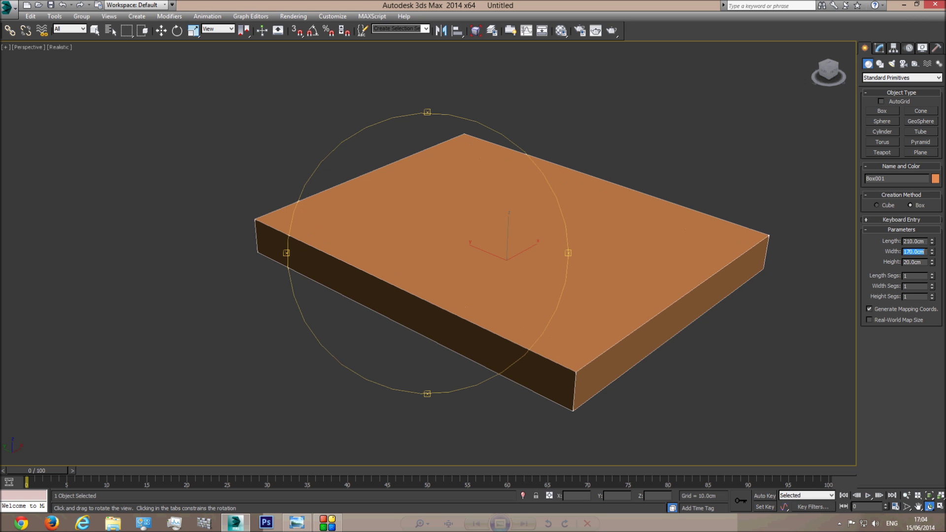
# Compare the mattress box with the bed reference photo, and change the viewport to the Left view with the grid hidden.
pyautogui.moveTo(478, 318); pyautogui.dragTo(488, 314)
pyautogui.moveTo(502, 320); pyautogui.dragTo(437, 293, button='middle')
pyautogui.click(297, 523)
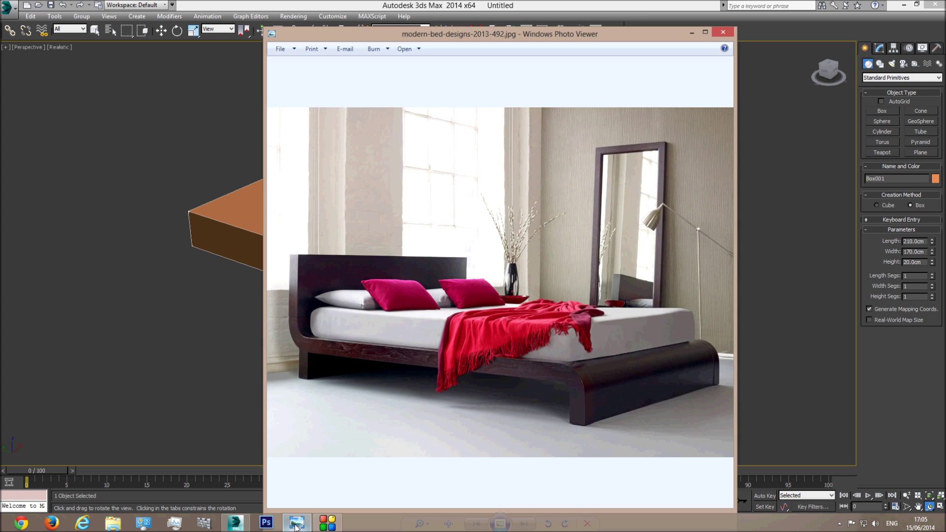
pyautogui.click(297, 523)
pyautogui.moveTo(485, 269); pyautogui.dragTo(450, 276)
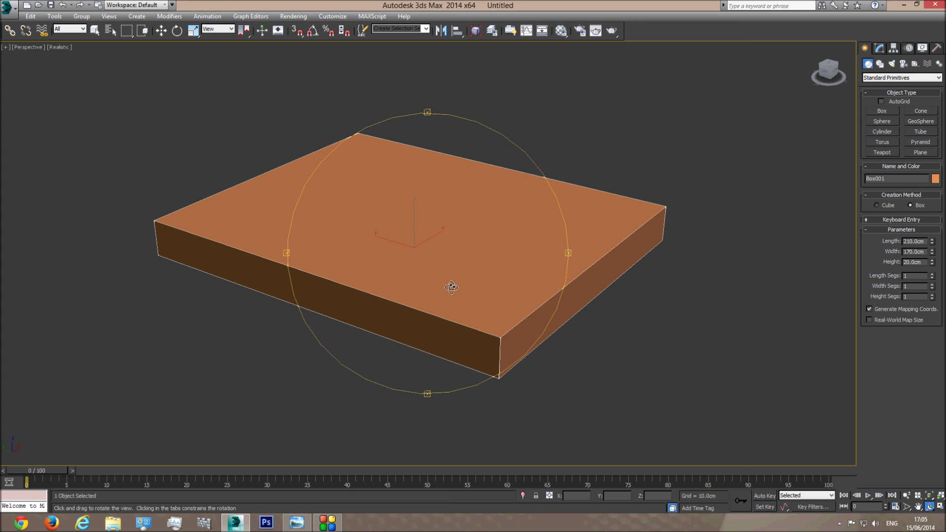
pyautogui.click(292, 521)
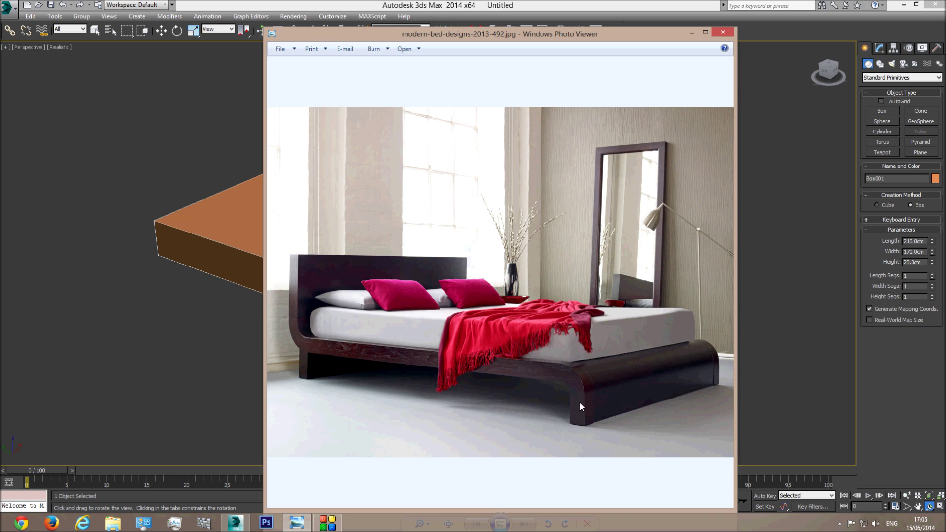
pyautogui.click(256, 5)
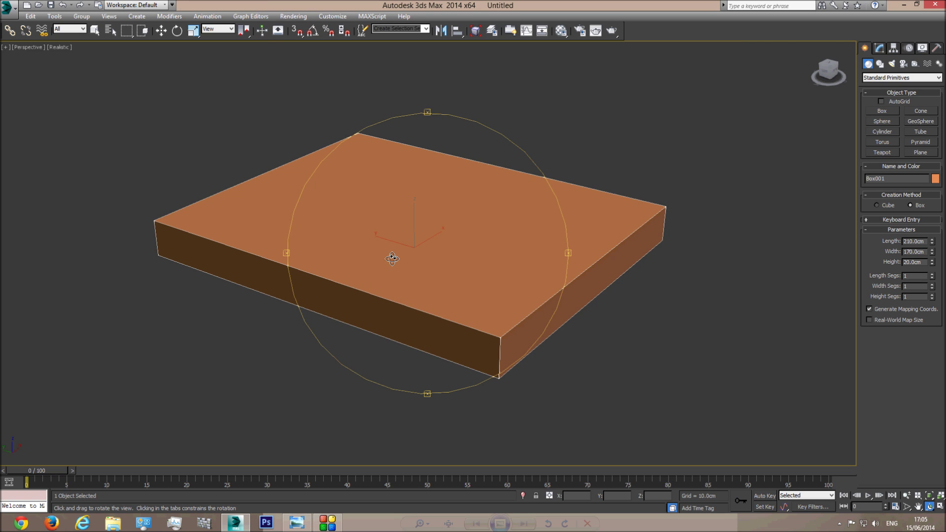
pyautogui.press('l')
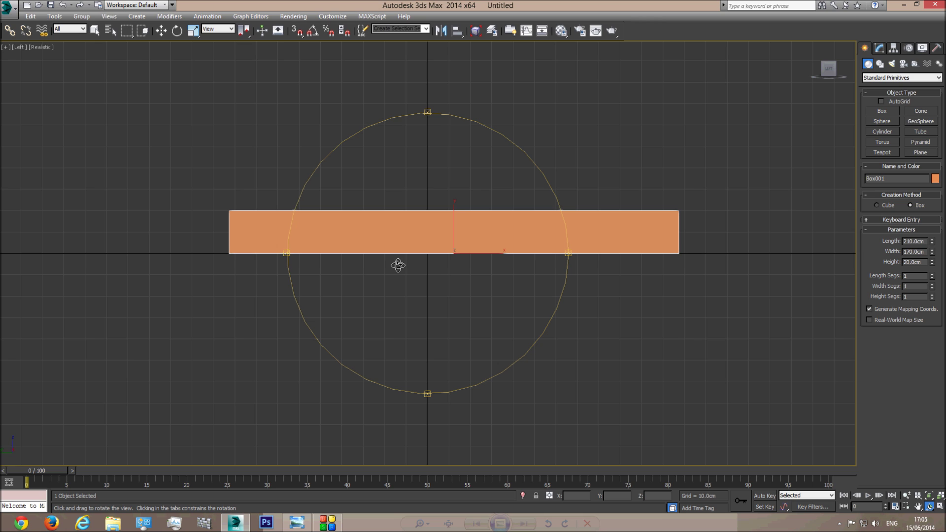
pyautogui.press('g')
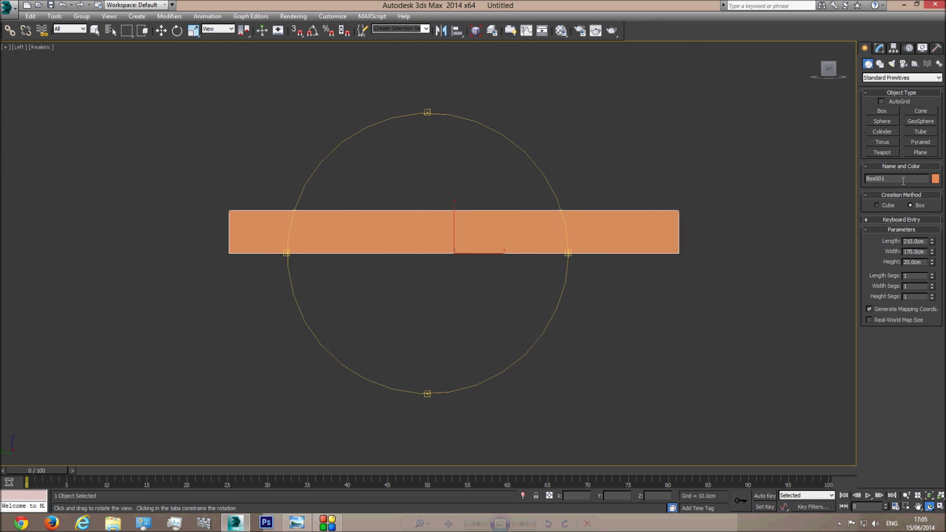
# Draw a straight-segment spline of the bed frame's side profile: down beside the box, along beneath it, ending in a drop of about 21 cm.
pyautogui.click(880, 64)
pyautogui.click(883, 119)
pyautogui.click(296, 522)
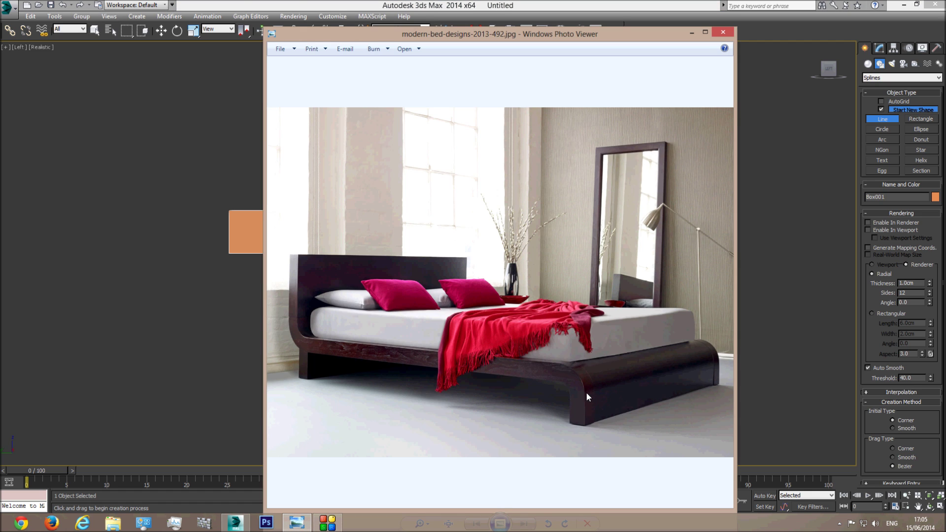
pyautogui.click(296, 2)
pyautogui.click(209, 93)
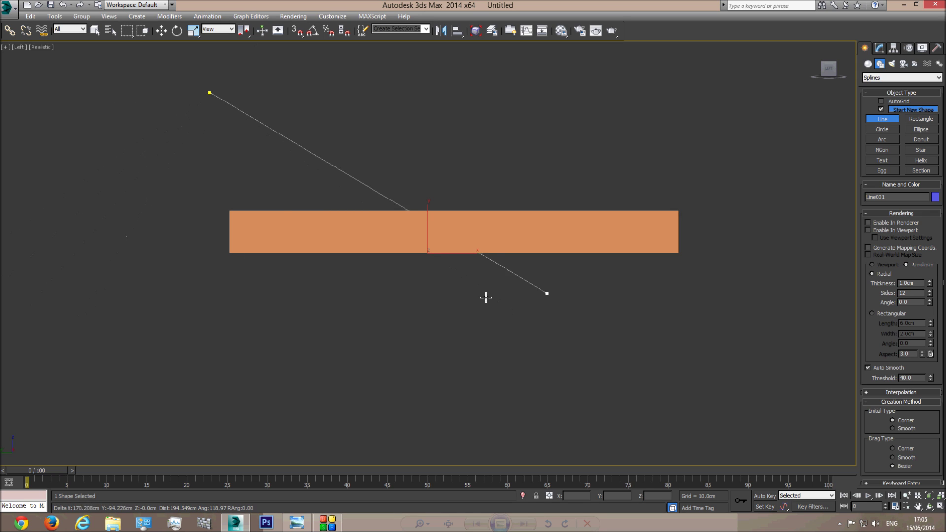
pyautogui.click(210, 224)
pyautogui.rightClick(204, 201)
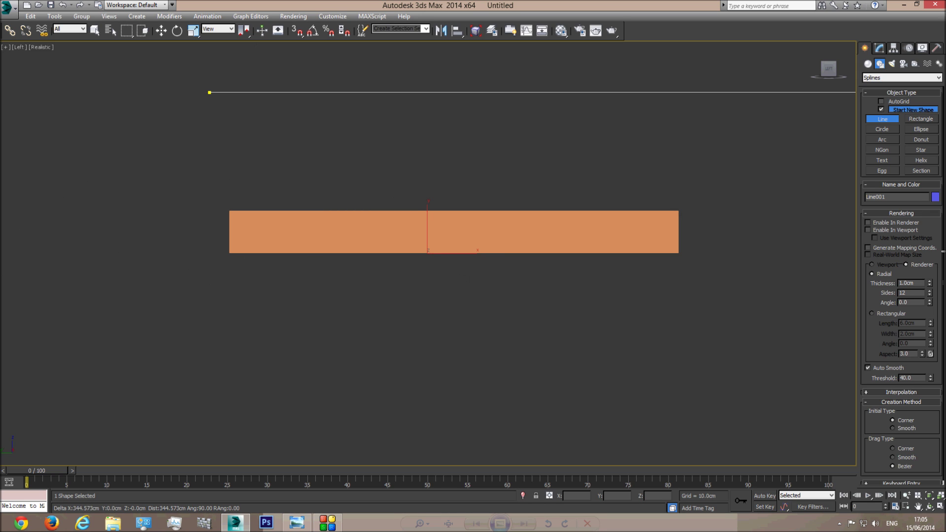
pyautogui.click(210, 278)
pyautogui.click(717, 279)
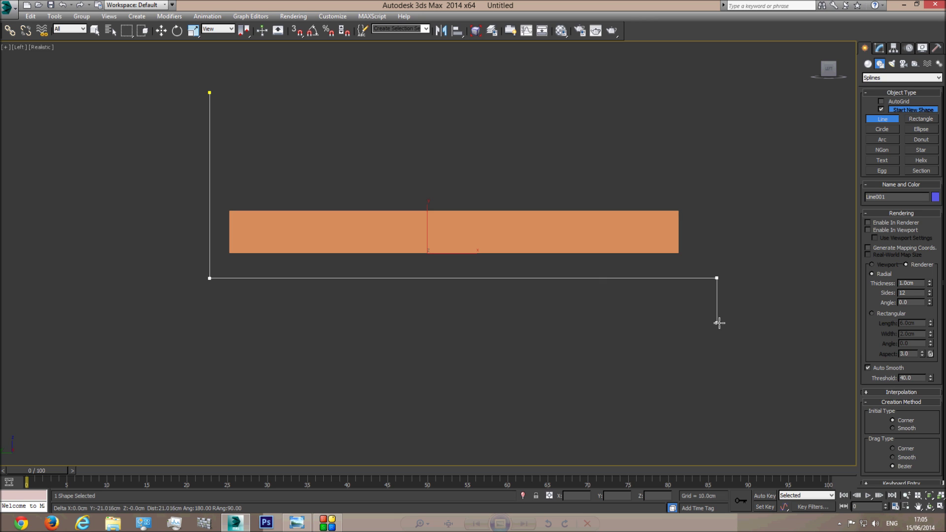
pyautogui.click(717, 323)
pyautogui.rightClick(752, 218)
pyautogui.rightClick(752, 267)
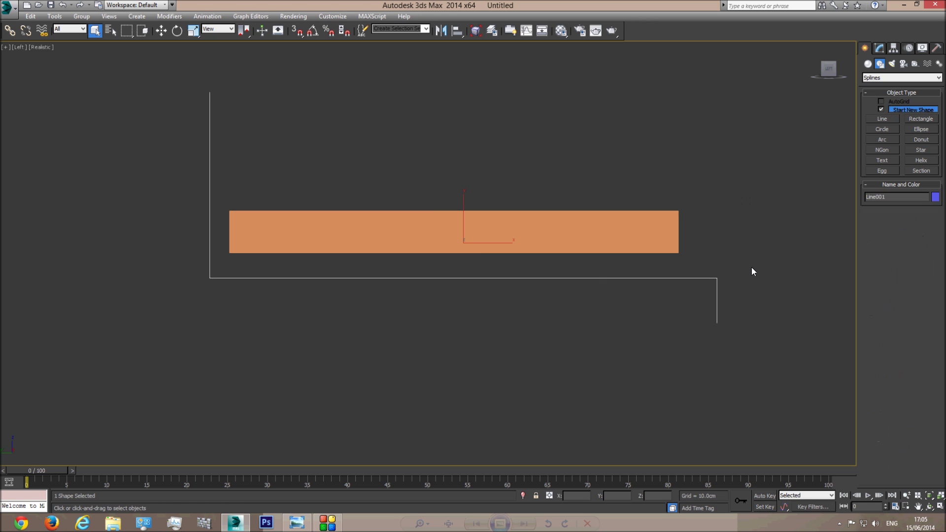
# Compare the frame's side profile with the curved corners of the bed in the reference photo.
pyautogui.click(297, 523)
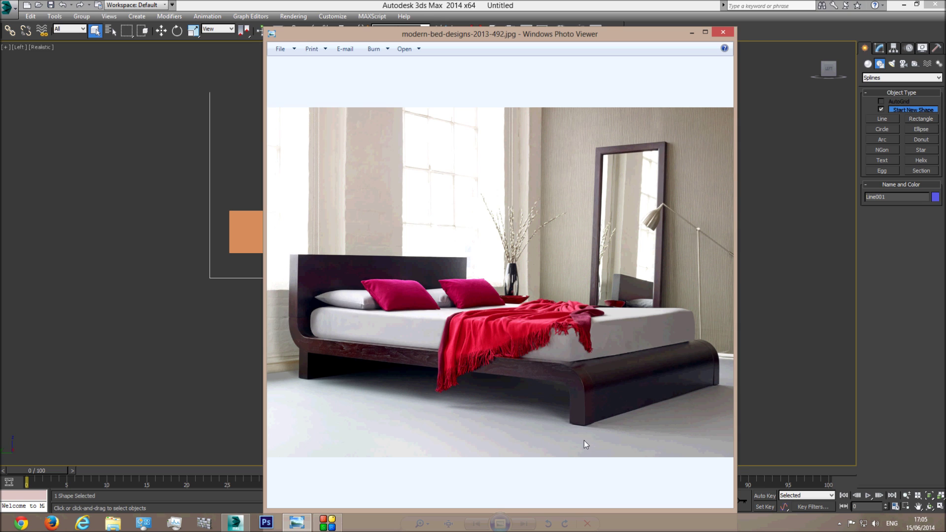
pyautogui.click(233, 3)
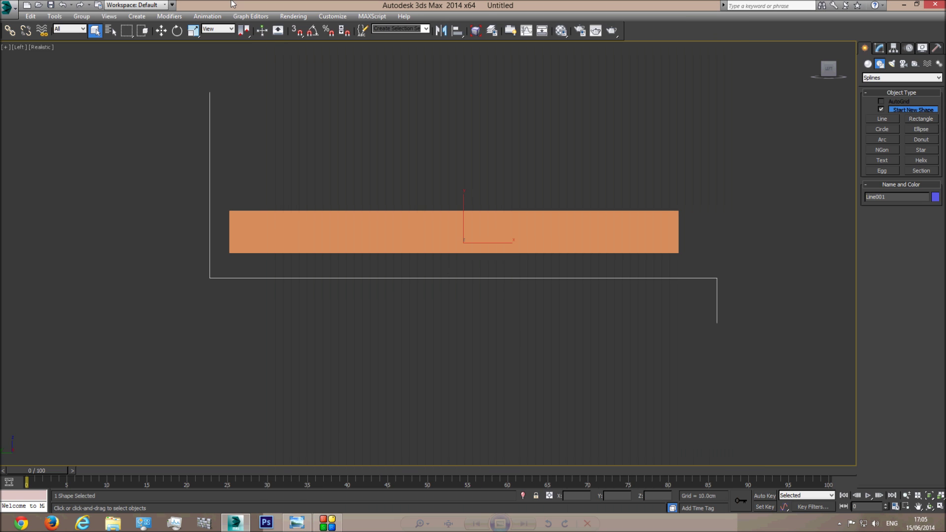
pyautogui.click(296, 525)
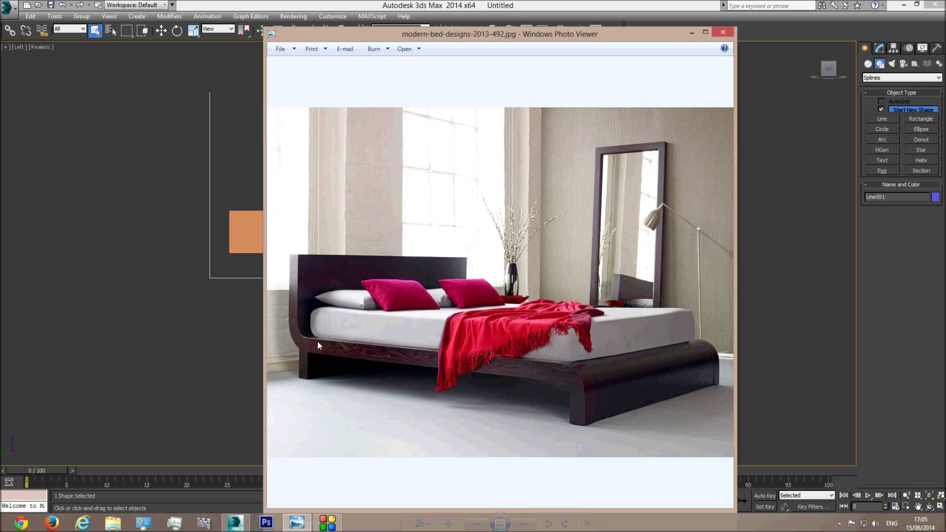
pyautogui.click(211, 258)
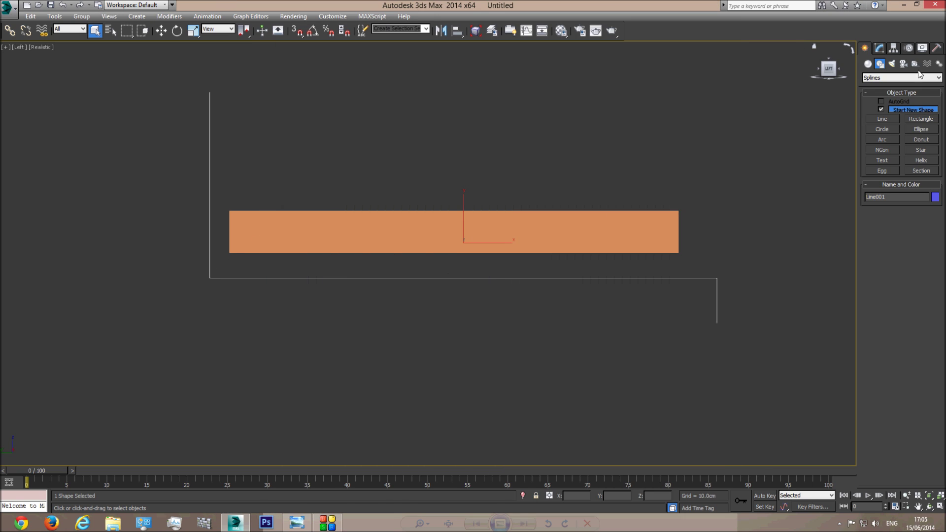
# Fillet the spline's corner vertex where the headboard line meets the long base line, redoing the first attempt.
pyautogui.click(879, 47)
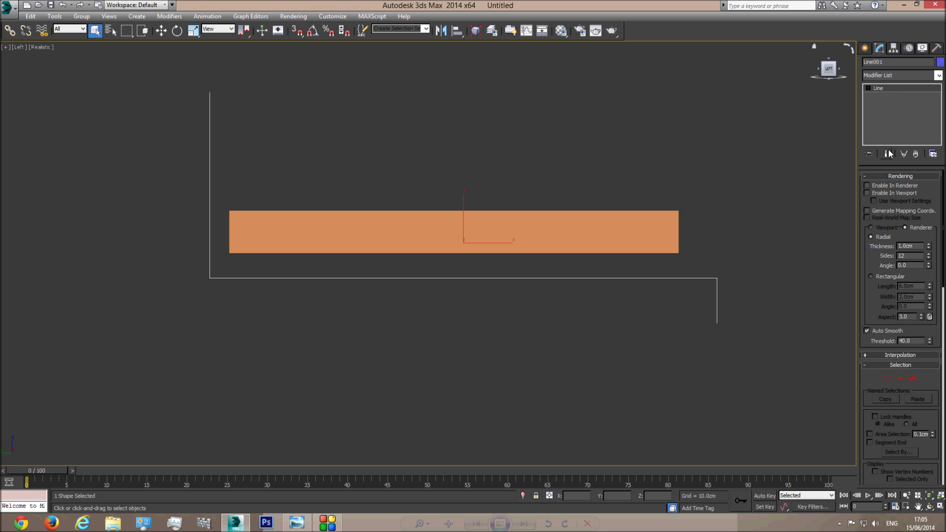
pyautogui.press('1')
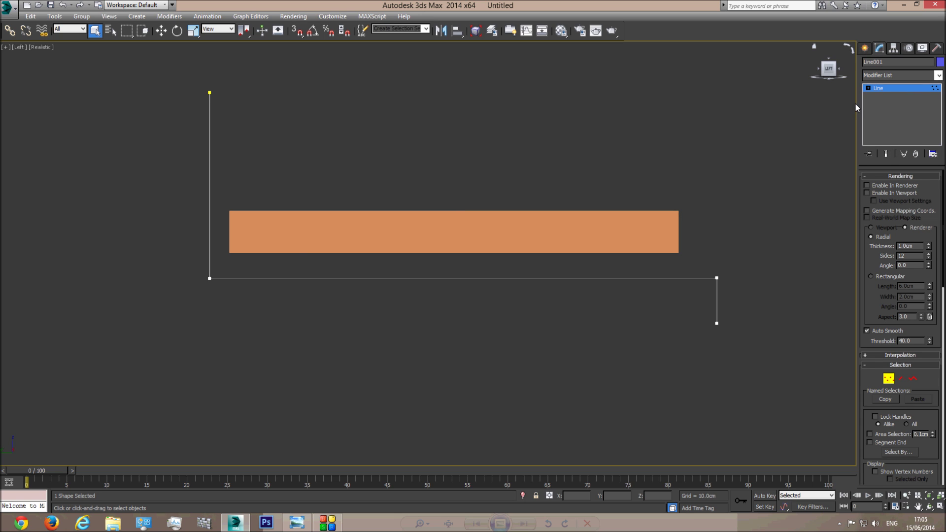
pyautogui.moveTo(240, 257); pyautogui.dragTo(187, 308)
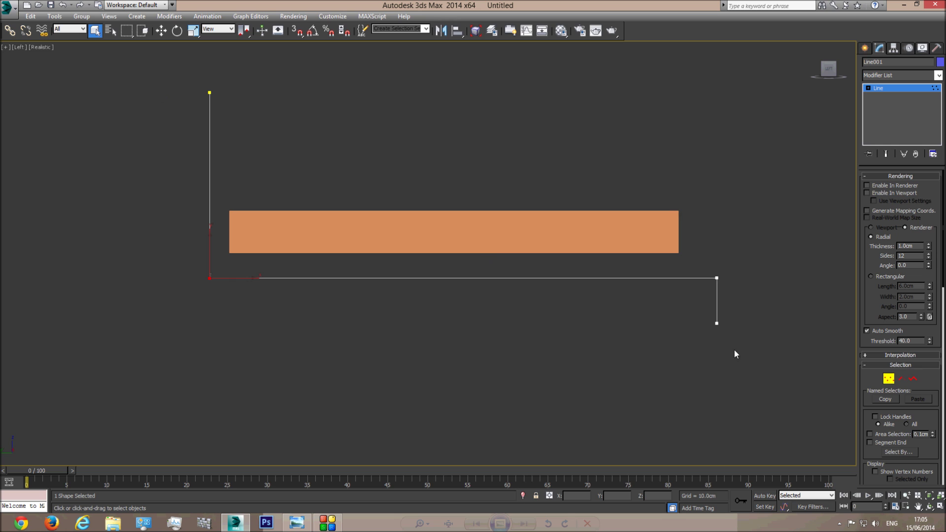
pyautogui.scroll(-10, 863, 385)
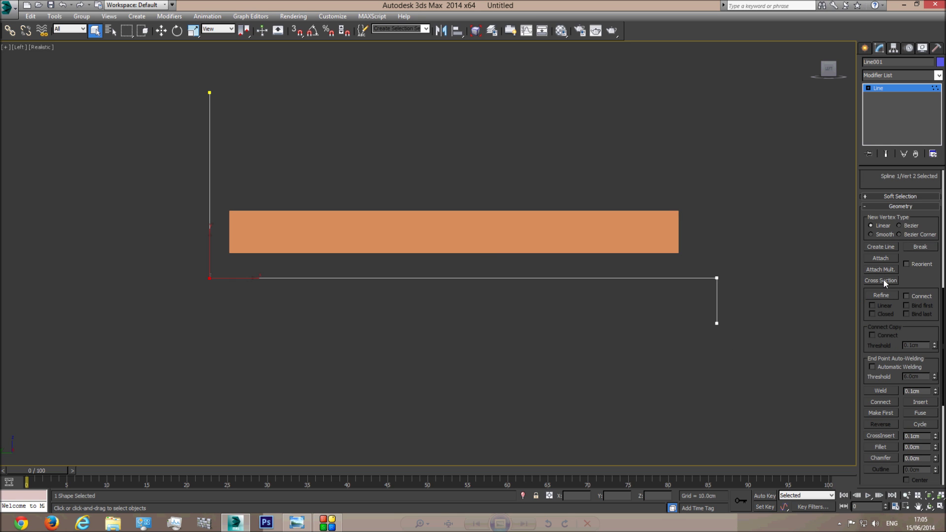
pyautogui.click(883, 446)
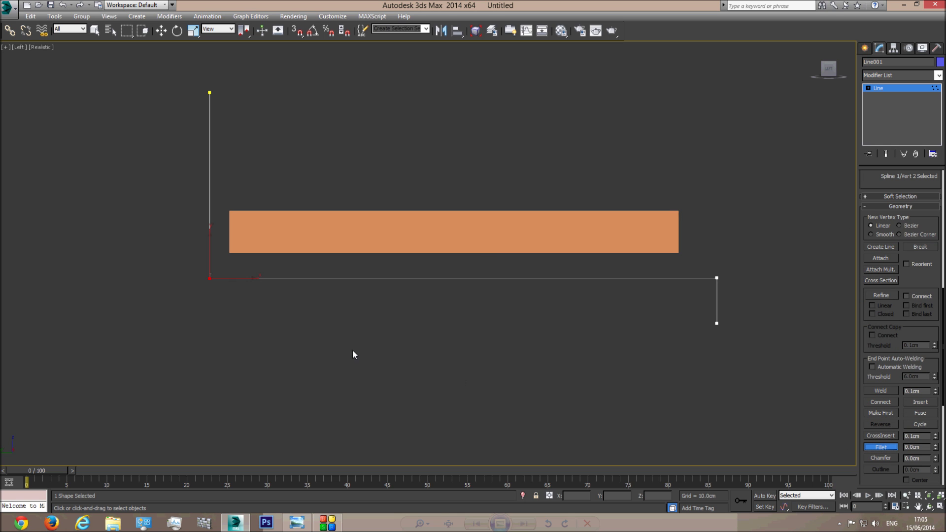
pyautogui.moveTo(211, 279); pyautogui.dragTo(216, 245)
pyautogui.click(297, 523)
pyautogui.click(298, 525)
pyautogui.hotkey('ctrl', 'z')
pyautogui.moveTo(210, 277); pyautogui.dragTo(217, 247)
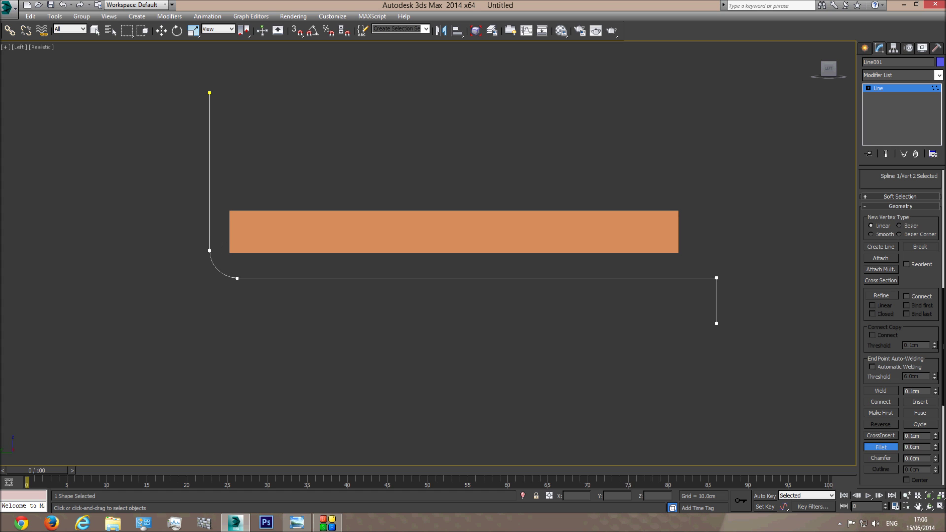
# Check the foot end in the reference photo, fillet the matching spline corner, and leave vertex editing.
pyautogui.click(296, 524)
pyautogui.click(296, 524)
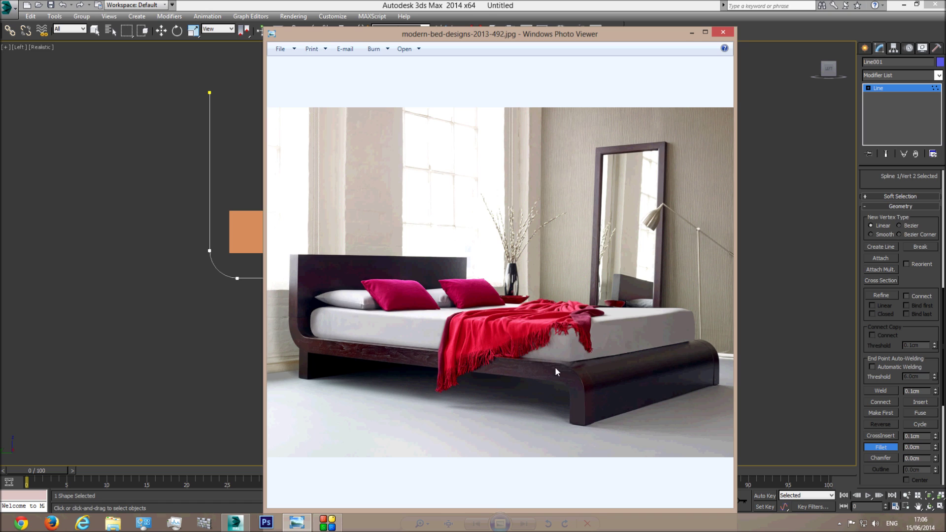
pyautogui.click(757, 254)
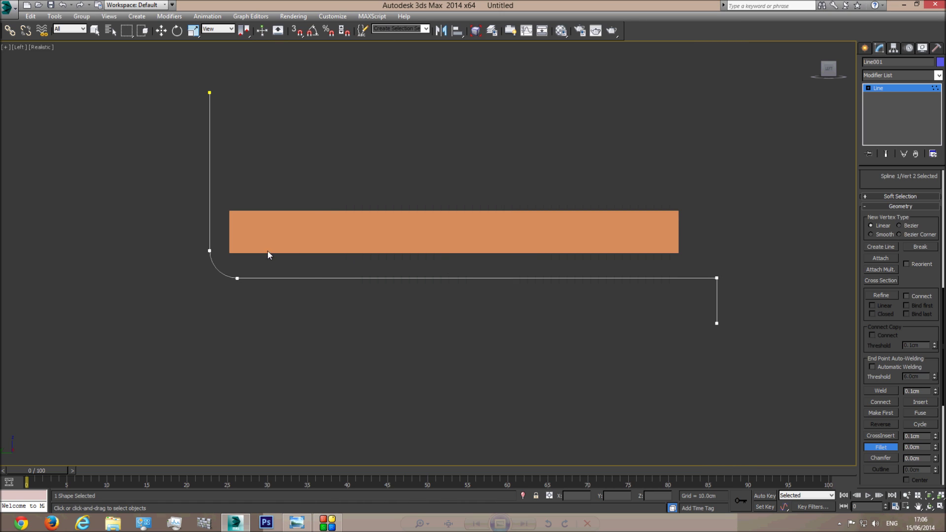
pyautogui.moveTo(717, 278); pyautogui.dragTo(727, 261)
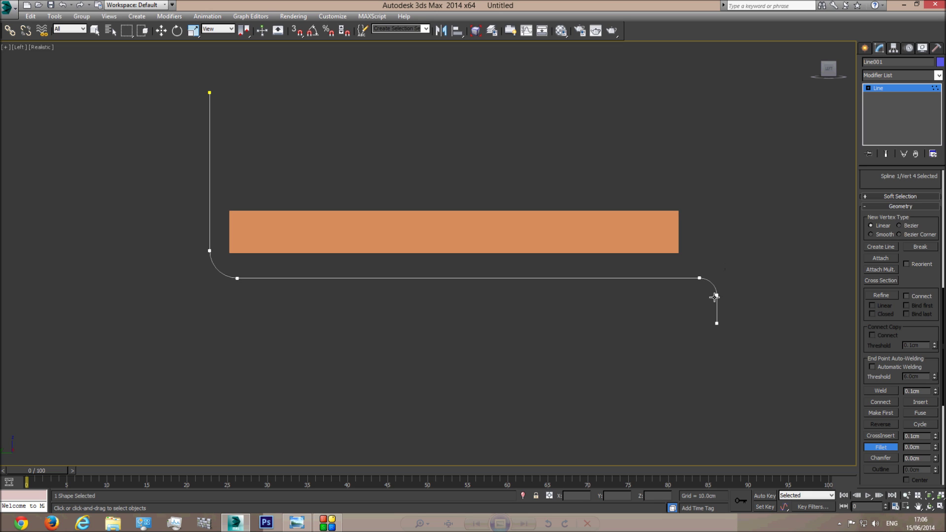
pyautogui.click(897, 92)
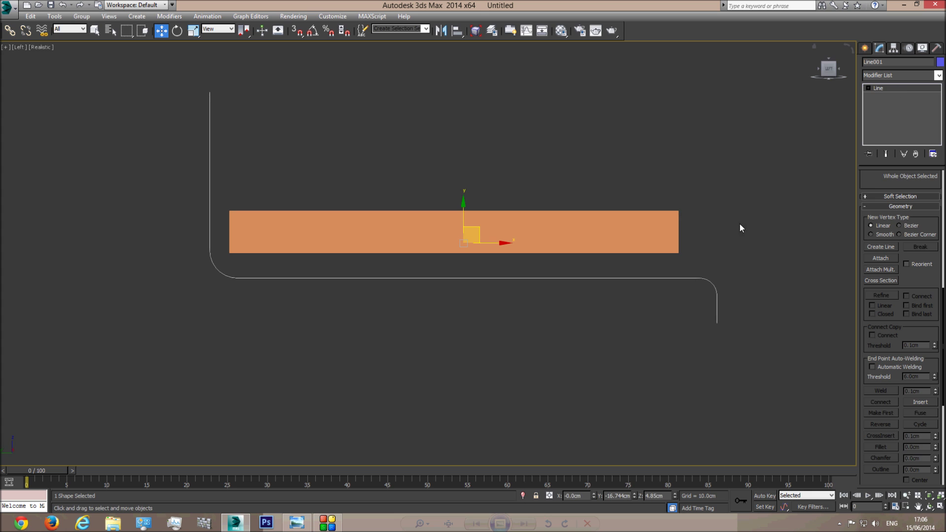
# Show the bed in the Perspective view and enable the frame spline's thickness in both the renderer and the viewport.
pyautogui.press('p')
pyautogui.click(930, 506)
pyautogui.moveTo(631, 329); pyautogui.dragTo(420, 291)
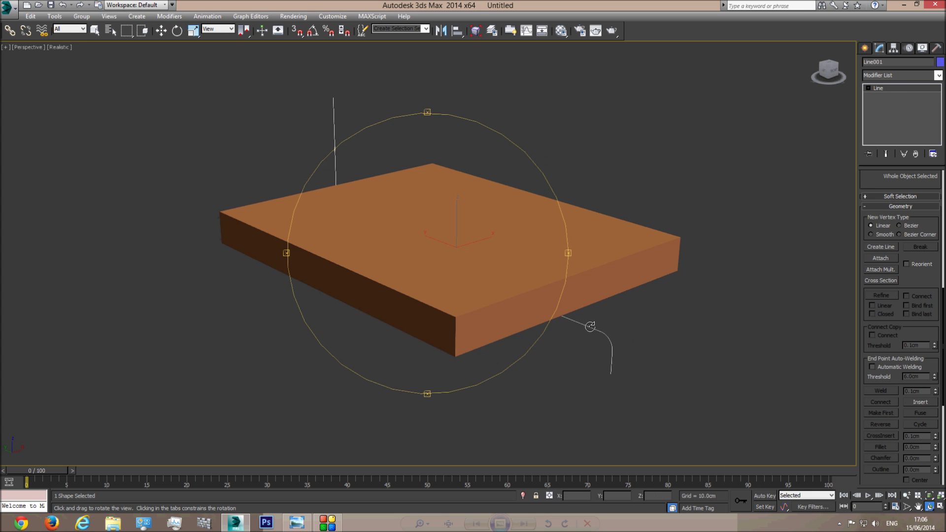
pyautogui.click(297, 522)
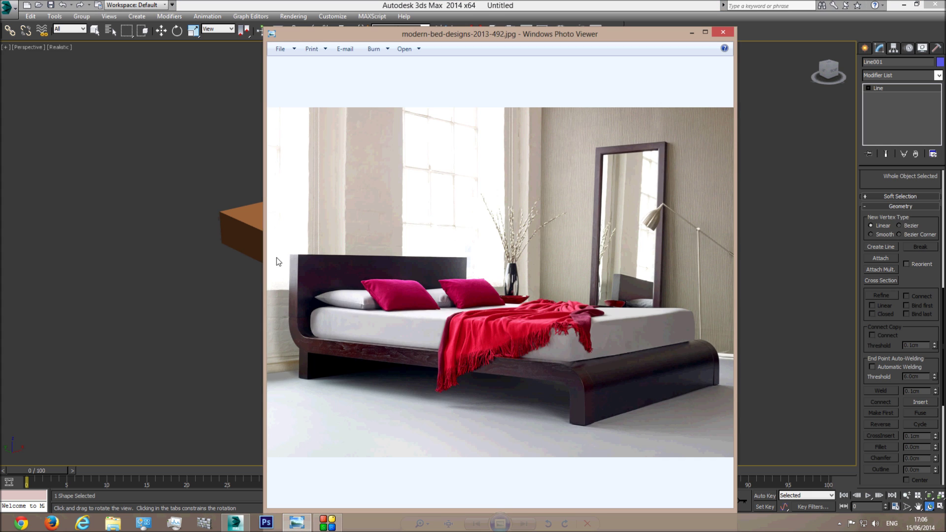
pyautogui.click(200, 4)
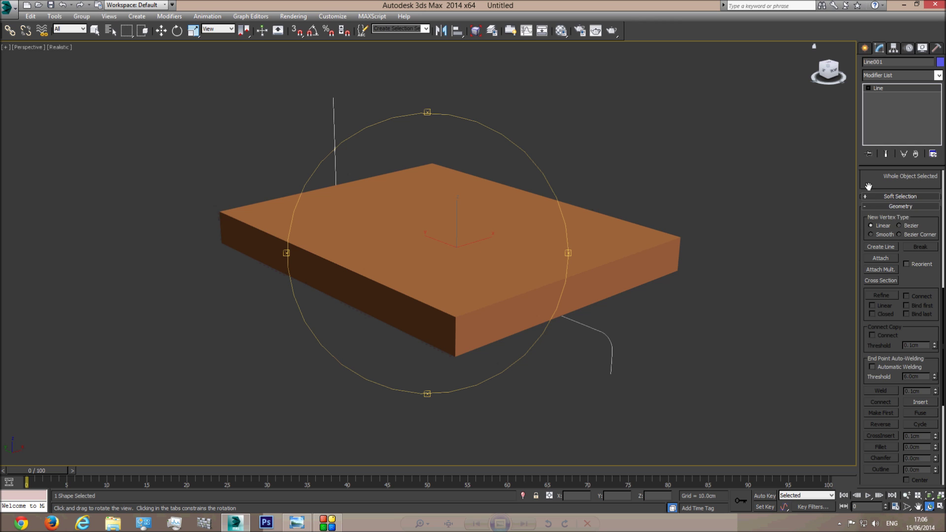
pyautogui.scroll(5, 867, 190)
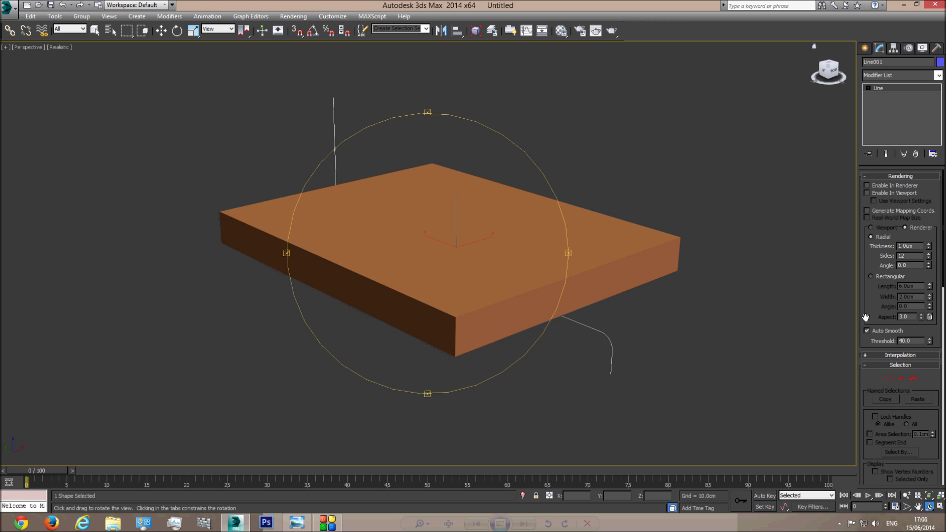
pyautogui.click(865, 185)
pyautogui.click(867, 192)
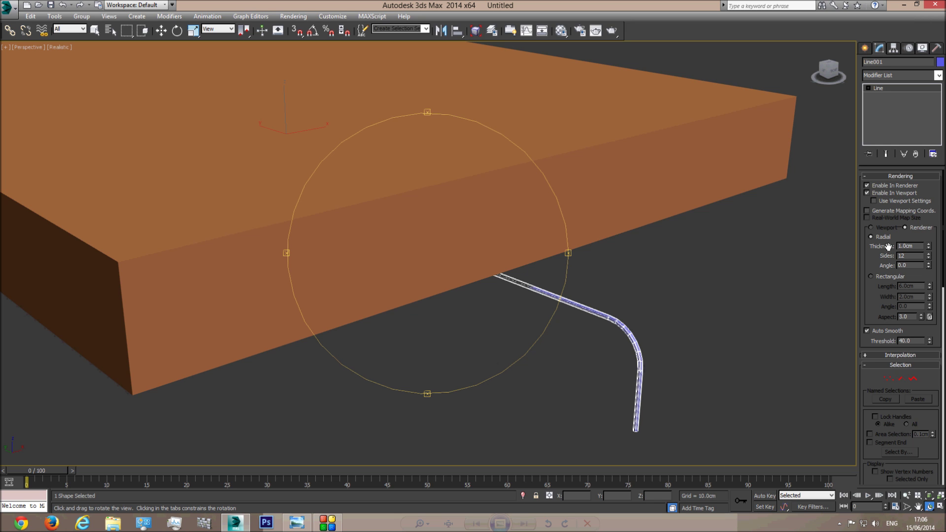
# After trying a thicker radial section, switch the frame spline to a rectangular section with a length of 105.54 cm.
pyautogui.moveTo(928, 236); pyautogui.dragTo(920, 126)
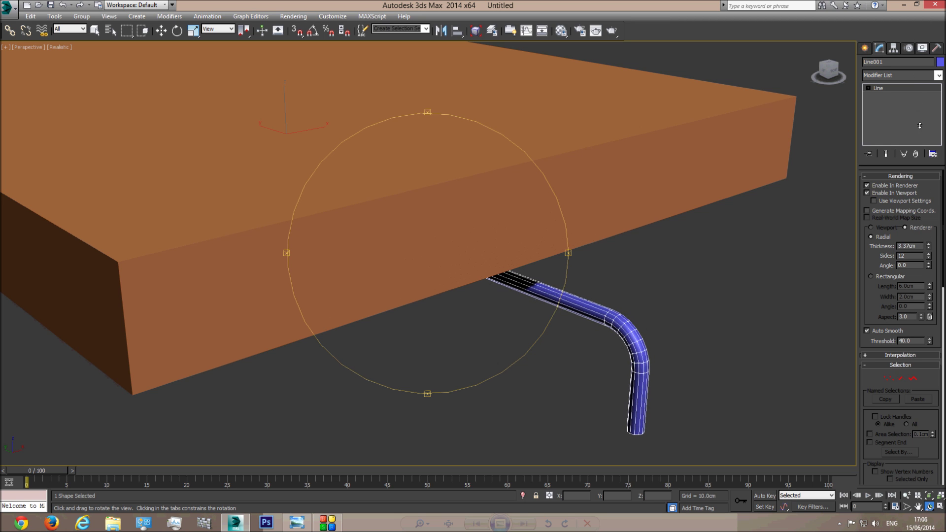
pyautogui.click(297, 522)
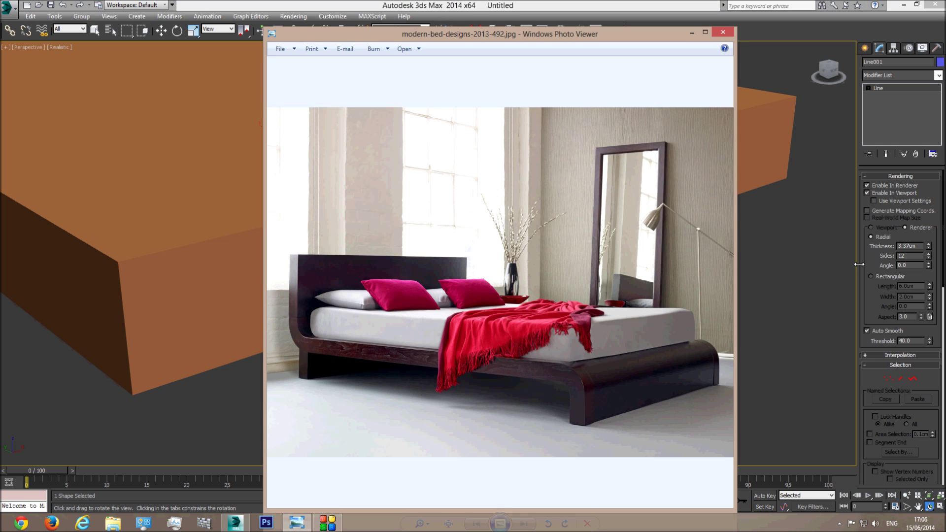
pyautogui.click(488, 2)
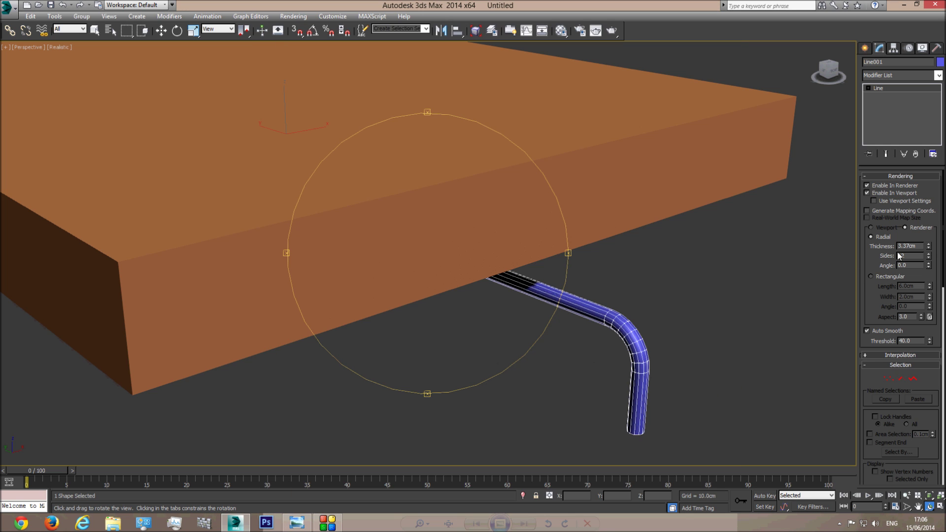
pyautogui.click(877, 277)
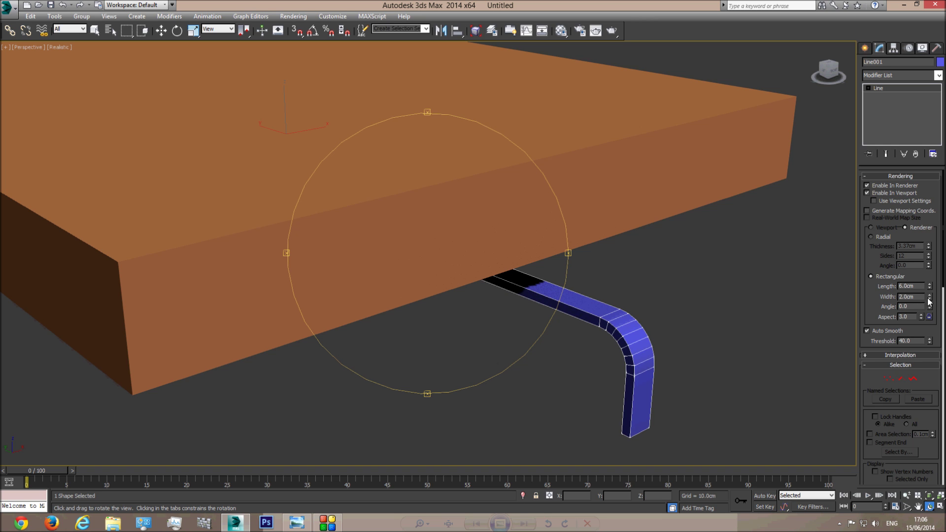
pyautogui.moveTo(931, 288); pyautogui.dragTo(878, 520)
# Display the Top view as Shaded and increase the frame's rectangular section length to 185.75 cm.
pyautogui.press('t')
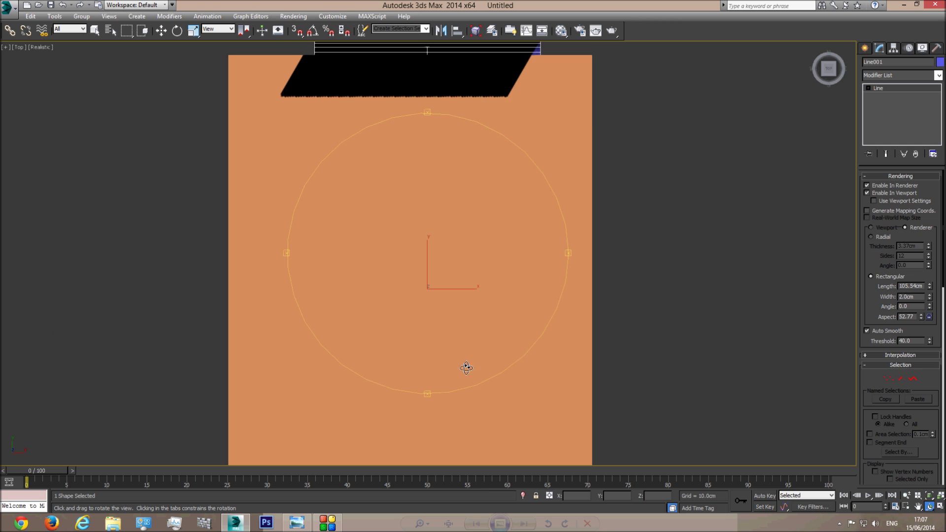
pyautogui.scroll(-4, 459, 266)
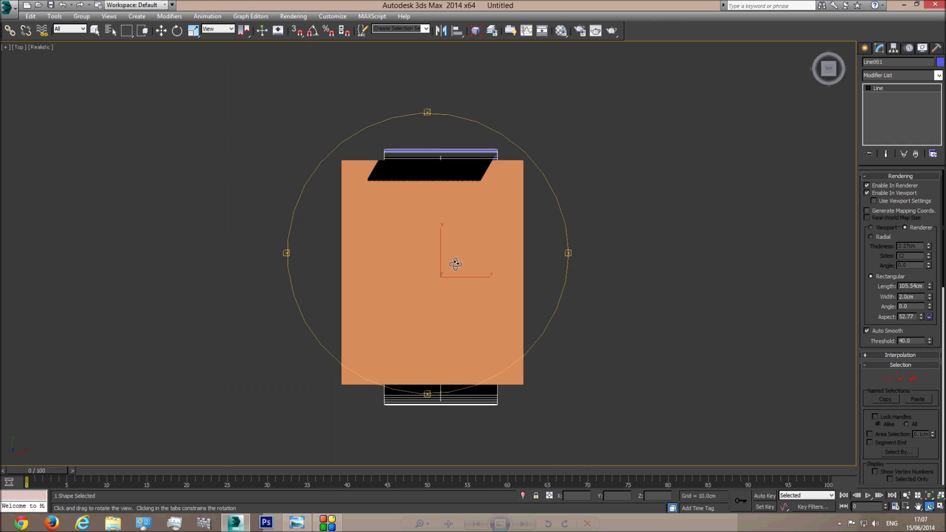
pyautogui.click(39, 48)
pyautogui.click(54, 69)
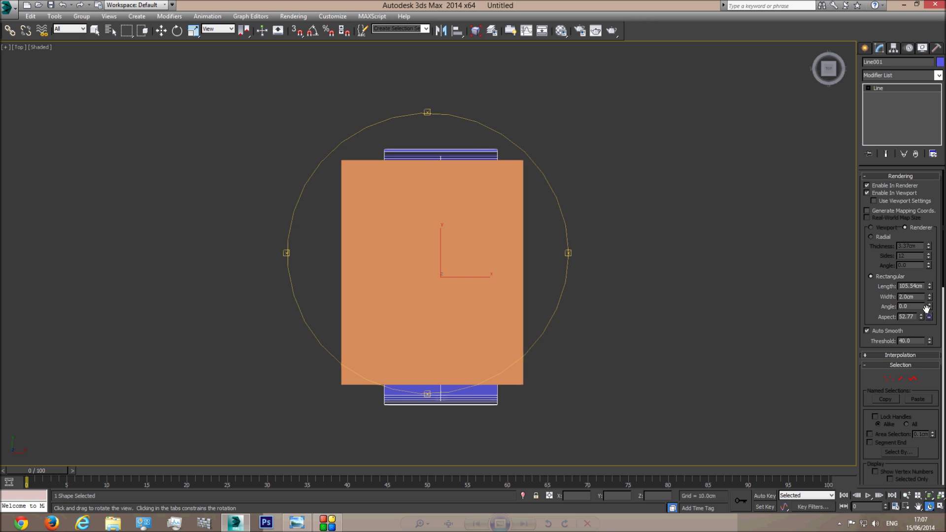
pyautogui.moveTo(931, 286); pyautogui.dragTo(930, 264)
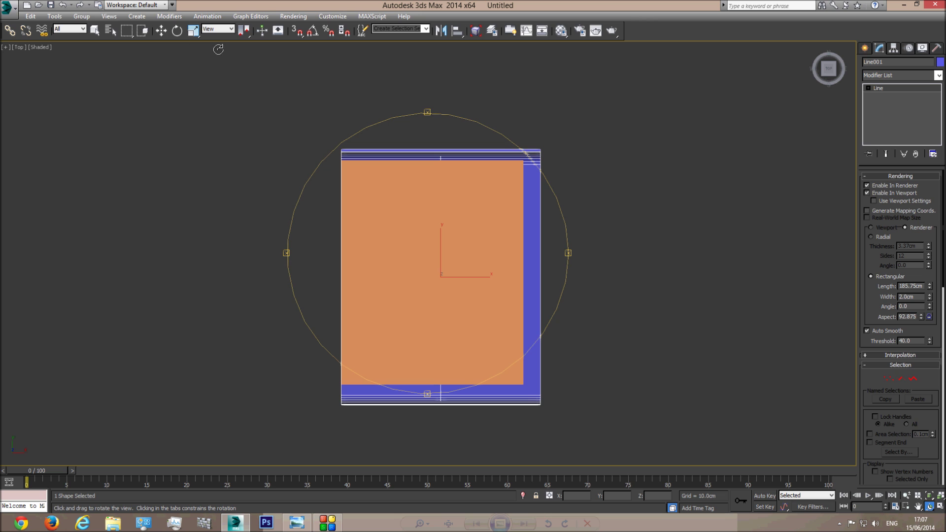
# Centre the frame under the mattress along the X axis and set its rectangular section length to 190 cm.
pyautogui.click(161, 30)
pyautogui.moveTo(473, 275); pyautogui.dragTo(465, 275)
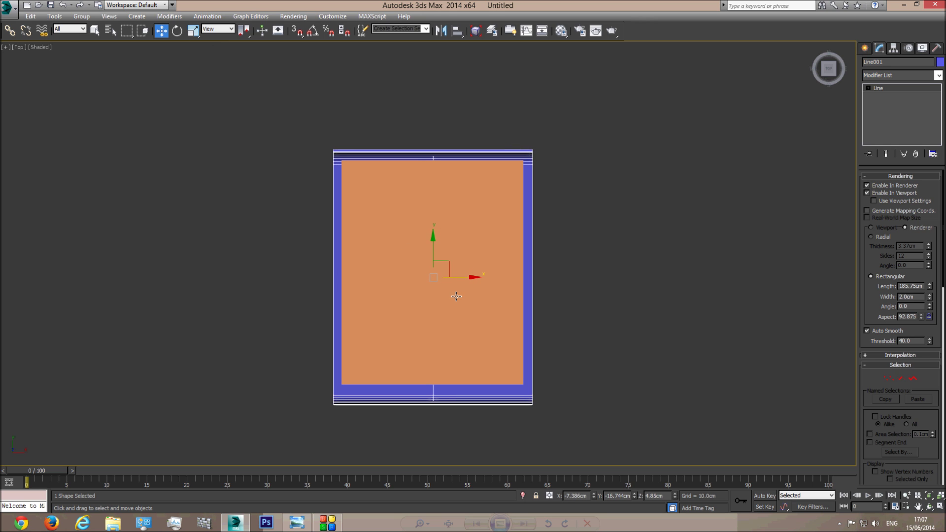
pyautogui.click(304, 528)
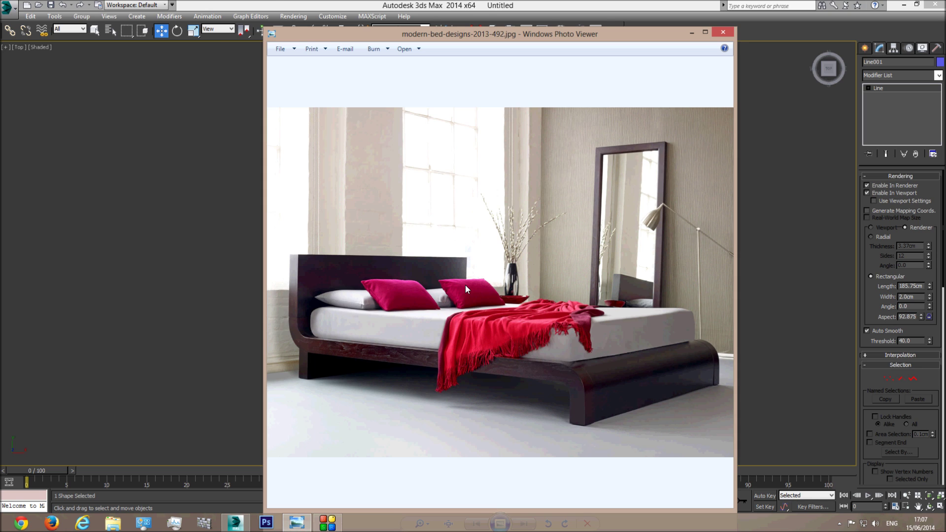
pyautogui.click(298, 9)
pyautogui.moveTo(922, 286); pyautogui.dragTo(760, 374)
pyautogui.write('190')
pyautogui.press('Return')
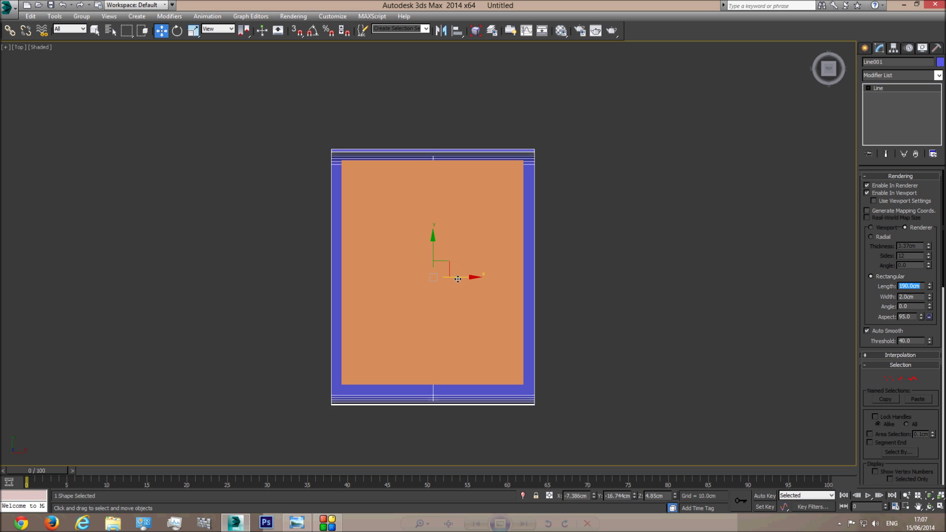
pyautogui.moveTo(458, 279); pyautogui.dragTo(457, 279)
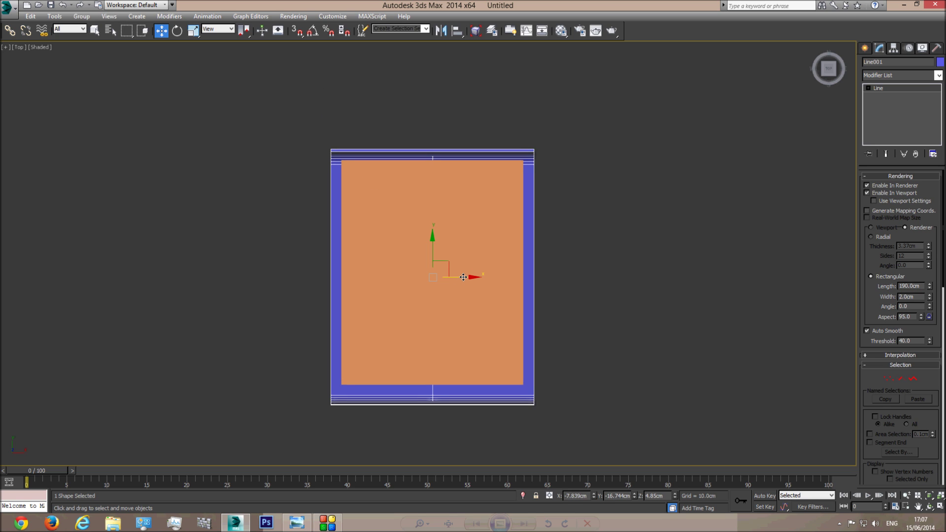
pyautogui.moveTo(463, 277); pyautogui.dragTo(462, 277)
# Set the frame's rectangular section width to 10 cm in the Perspective view, checking its thickness against the reference photo.
pyautogui.press('p')
pyautogui.click(928, 505)
pyautogui.moveTo(326, 231); pyautogui.dragTo(431, 268)
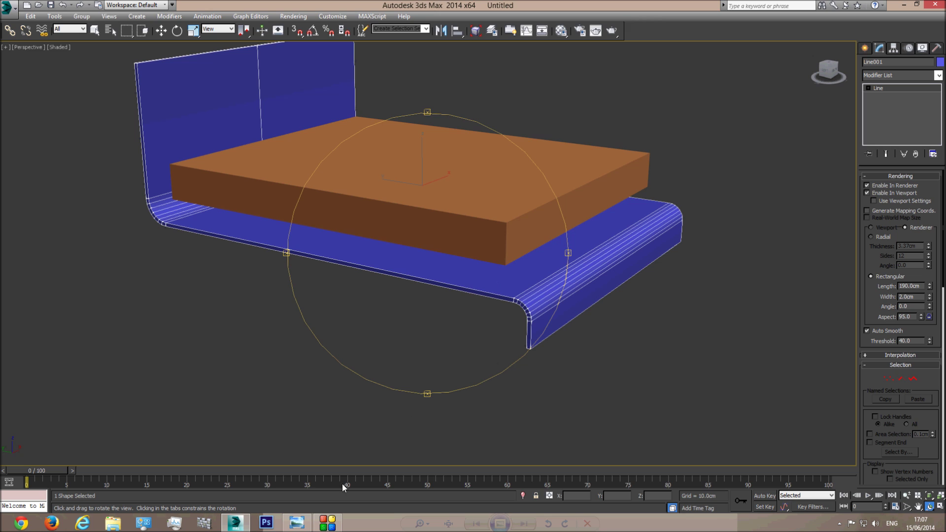
pyautogui.click(307, 517)
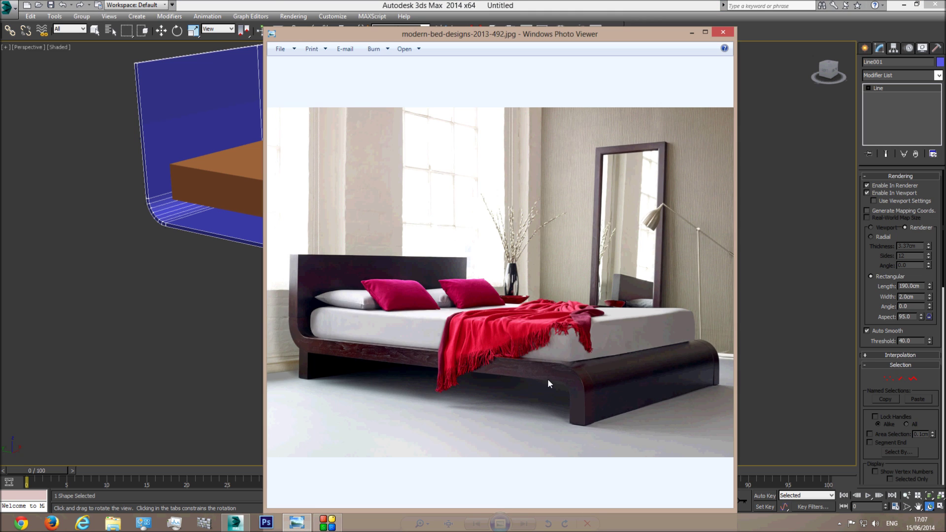
pyautogui.click(282, 4)
pyautogui.doubleClick(917, 298)
pyautogui.write('10')
pyautogui.press('Return')
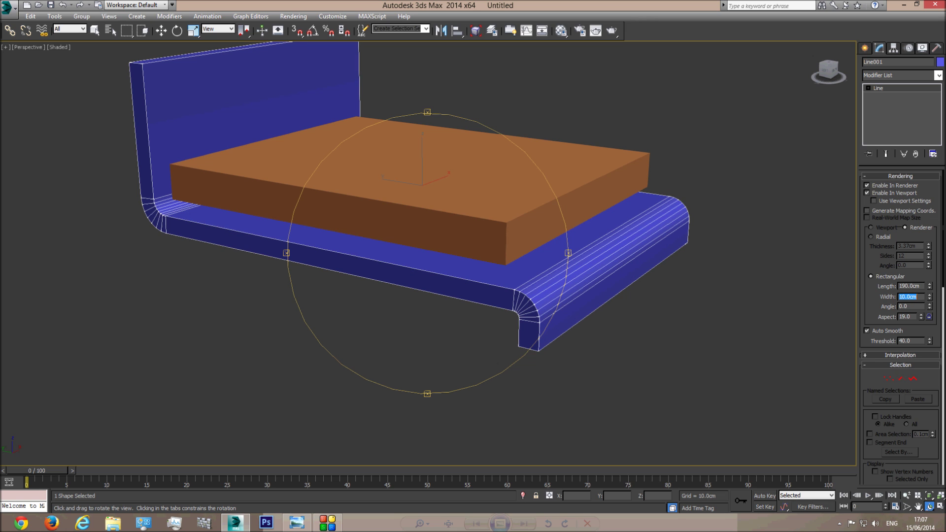
pyautogui.click(297, 523)
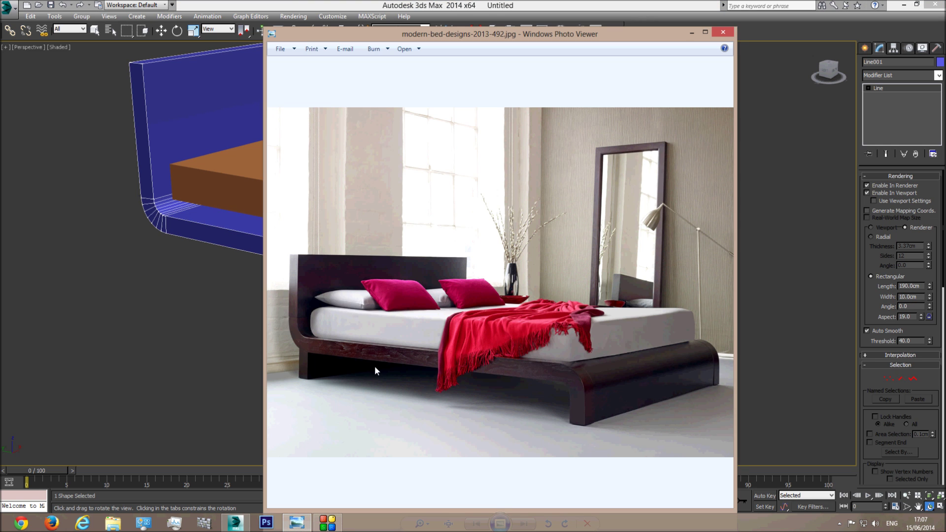
# Compare the foot end with the reference photo and lower the frame's bottom foot vertex in the Left view to lengthen the front leg.
pyautogui.hotkey('alt', 'Tab')
pyautogui.moveTo(468, 308); pyautogui.dragTo(391, 315)
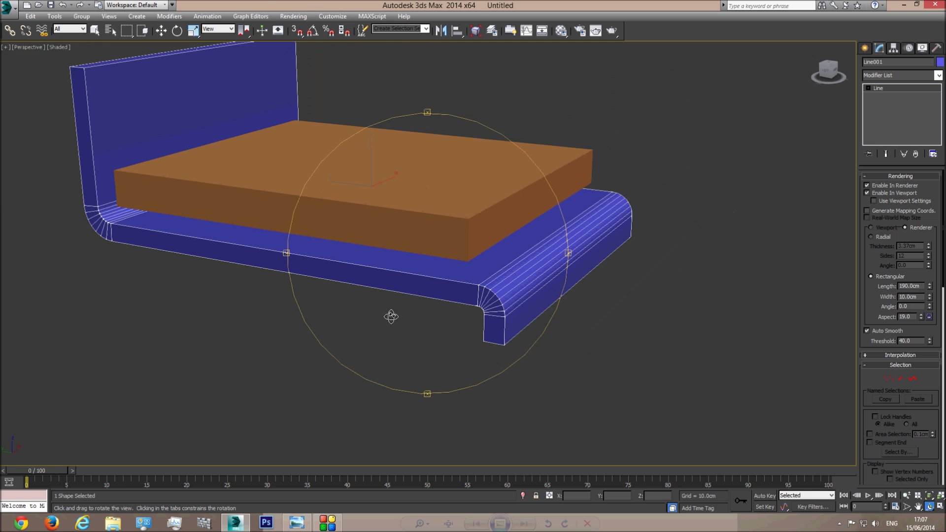
pyautogui.click(301, 525)
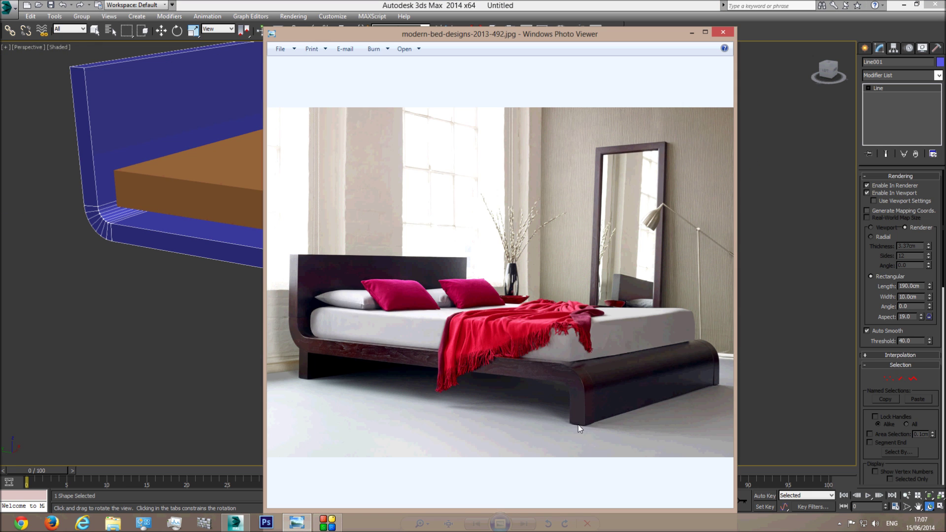
pyautogui.hotkey('alt', 'Tab')
pyautogui.press('w')
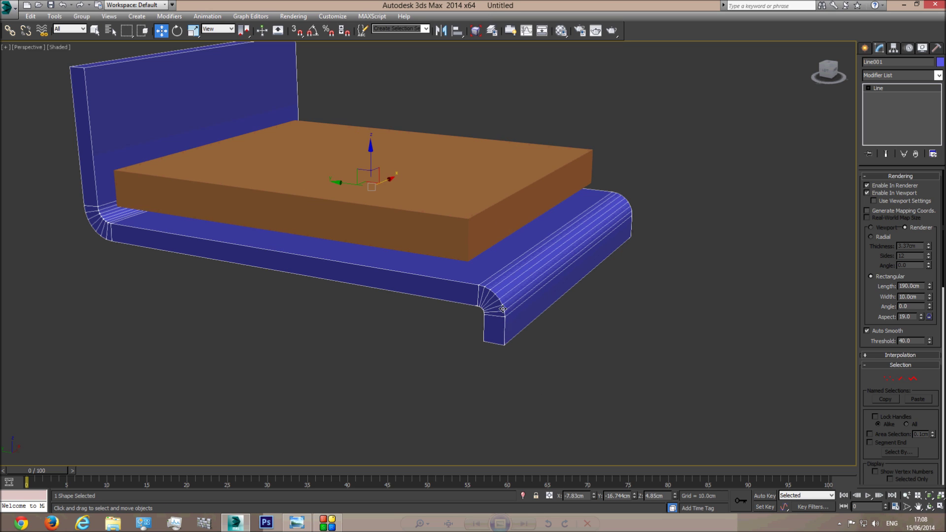
pyautogui.press('l')
pyautogui.press('1')
pyautogui.moveTo(677, 362); pyautogui.dragTo(677, 362)
pyautogui.moveTo(717, 306); pyautogui.dragTo(718, 322)
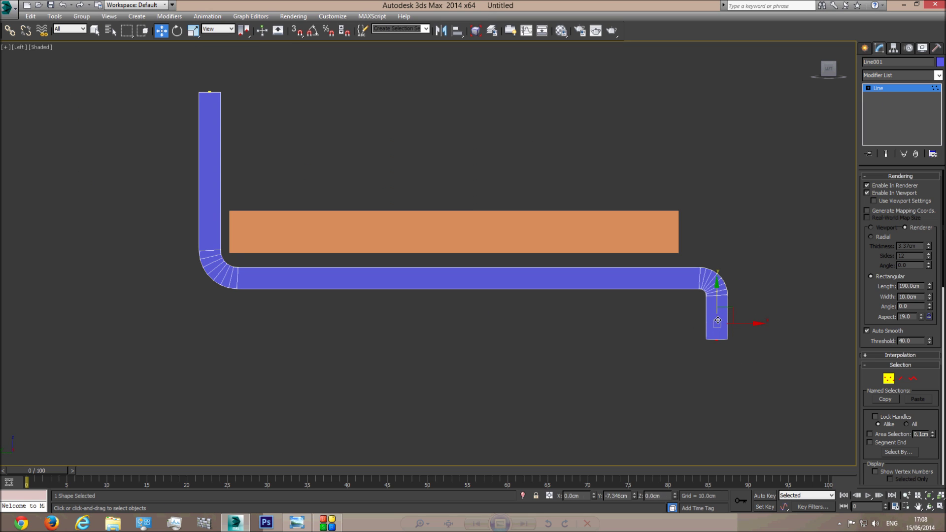
# Check the headboard against the reference photo and lower the frame's top vertex to shorten the headboard slightly.
pyautogui.click(294, 529)
pyautogui.click(296, 524)
pyautogui.click(210, 93)
pyautogui.moveTo(211, 67); pyautogui.dragTo(210, 78)
pyautogui.click(904, 87)
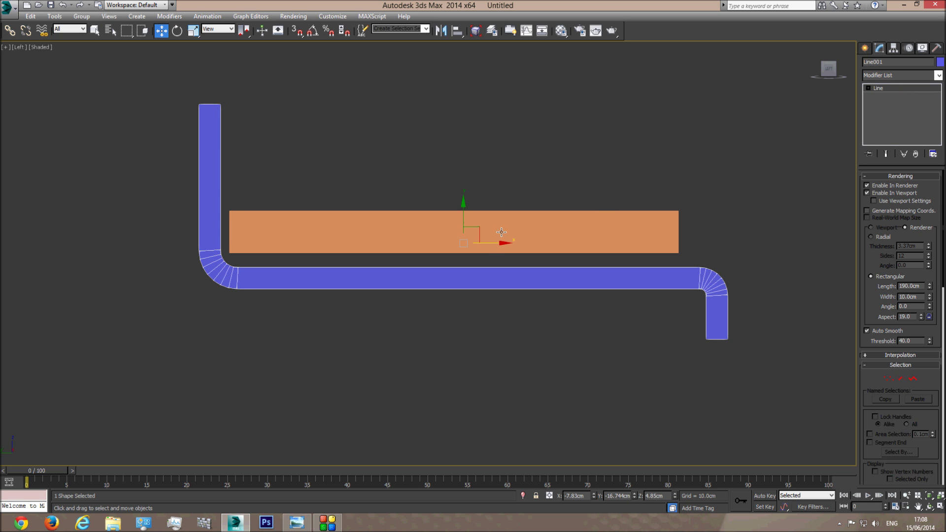
# Lower the mattress box in the Left view so it rests on the frame, and reselect the frame.
pyautogui.click(478, 230)
pyautogui.moveTo(451, 226); pyautogui.dragTo(449, 239)
pyautogui.moveTo(484, 269); pyautogui.dragTo(482, 269)
pyautogui.click(680, 274)
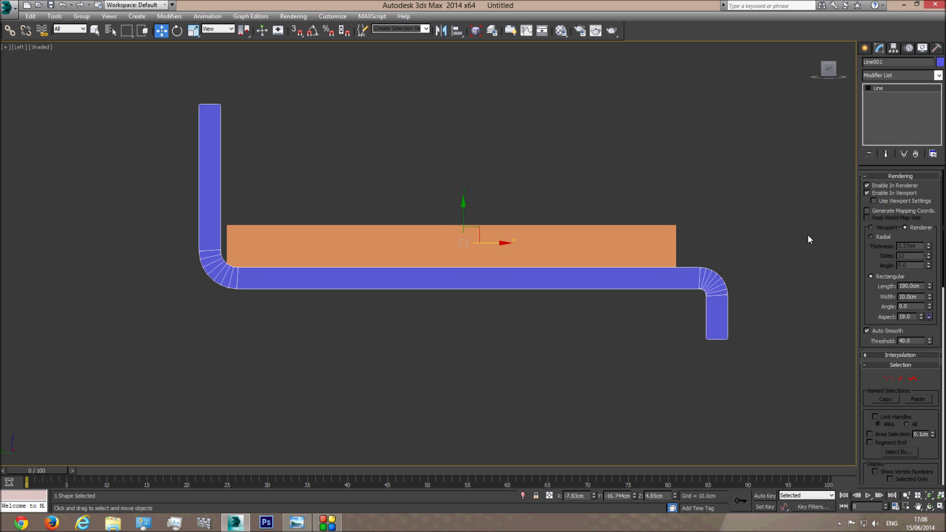
# Move the frame's foot-end vertices horizontally toward the mattress so the foot curve starts at the mattress edge.
pyautogui.click(895, 90)
pyautogui.moveTo(773, 241); pyautogui.dragTo(686, 360)
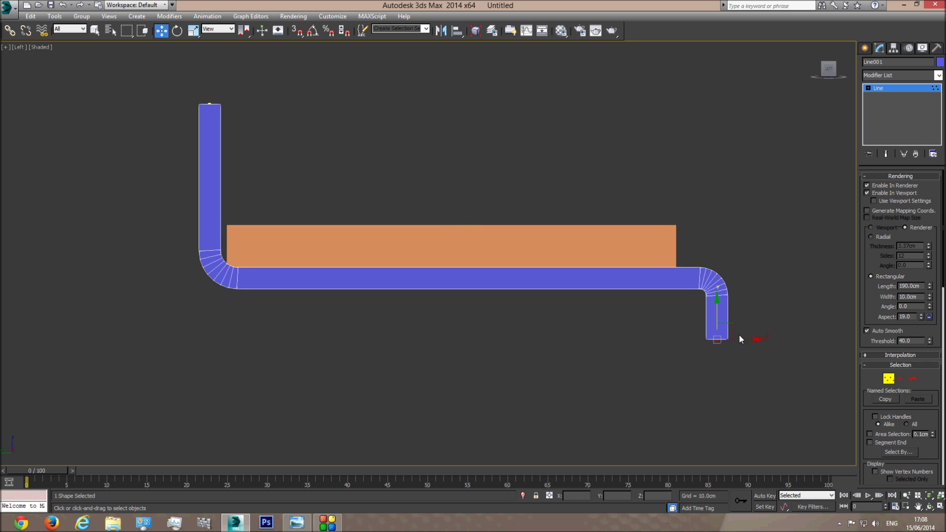
pyautogui.moveTo(746, 341); pyautogui.dragTo(724, 346)
# Examine the bed from several angles in the Perspective view and compare its proportions and head leg with the reference photo.
pyautogui.press('p')
pyautogui.click(929, 495)
pyautogui.click(930, 506)
pyautogui.moveTo(315, 244); pyautogui.dragTo(268, 262)
pyautogui.scroll(-10, 382, 271)
pyautogui.scroll(2, 408, 302)
pyautogui.moveTo(407, 302); pyautogui.dragTo(383, 306)
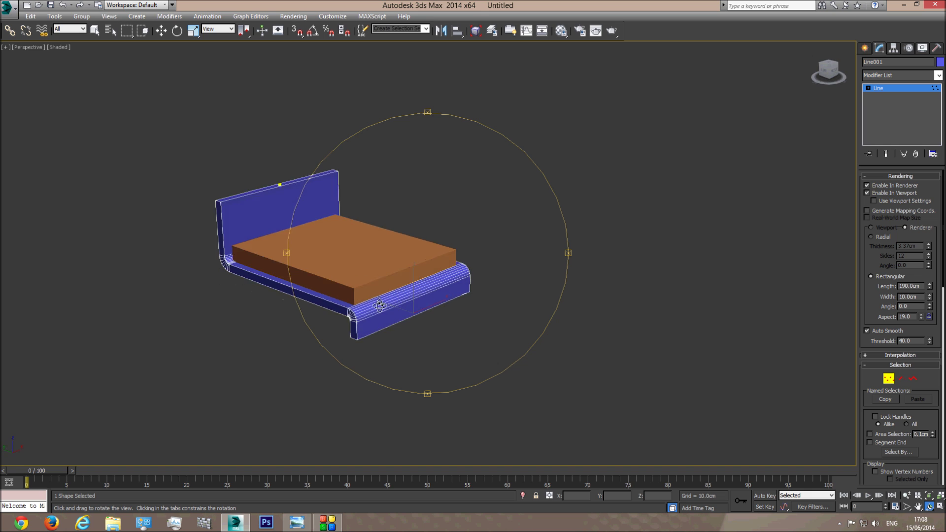
pyautogui.moveTo(384, 309); pyautogui.dragTo(434, 327, button='middle')
pyautogui.scroll(2, 433, 327)
pyautogui.click(299, 525)
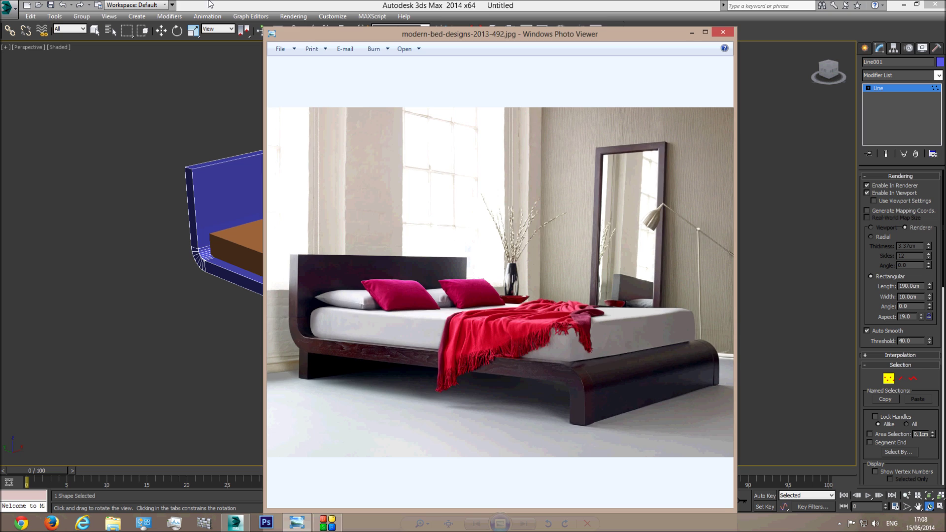
pyautogui.click(243, 310)
# Draw a straight vertical line about 33 cm long in the Left view, under the headboard corner, as the rear leg.
pyautogui.press('l')
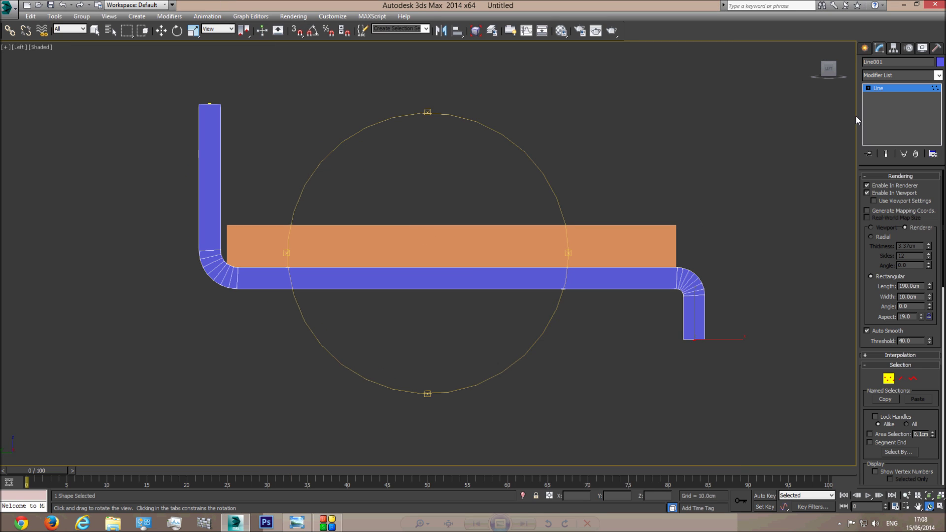
pyautogui.click(862, 50)
pyautogui.click(883, 122)
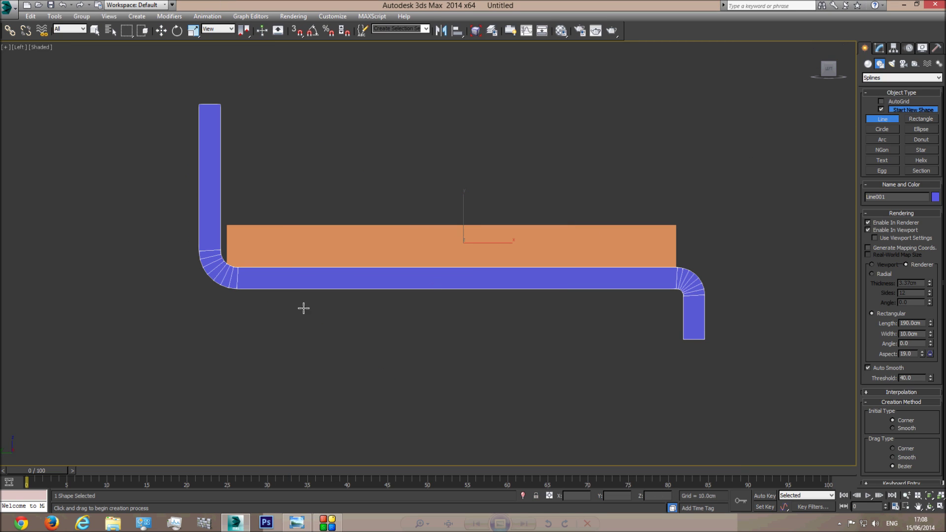
pyautogui.click(215, 265)
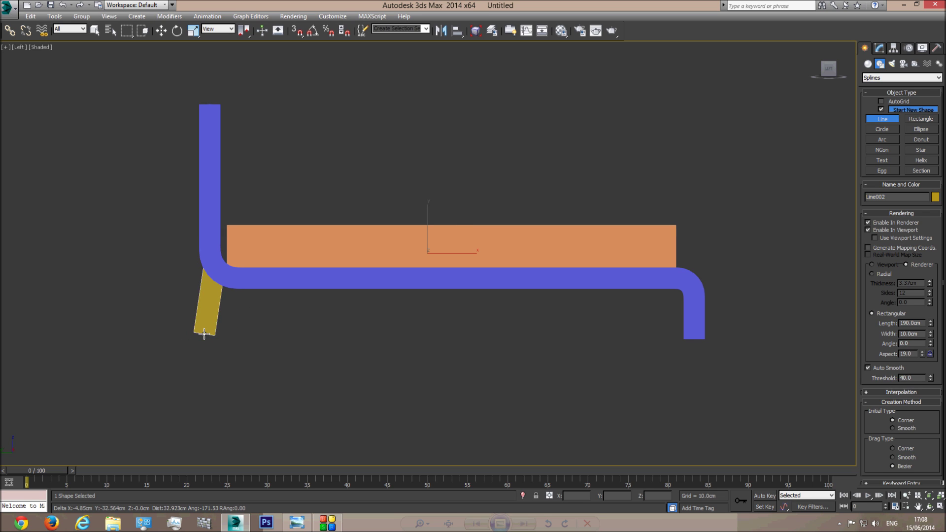
pyautogui.click(215, 336)
pyautogui.rightClick(311, 342)
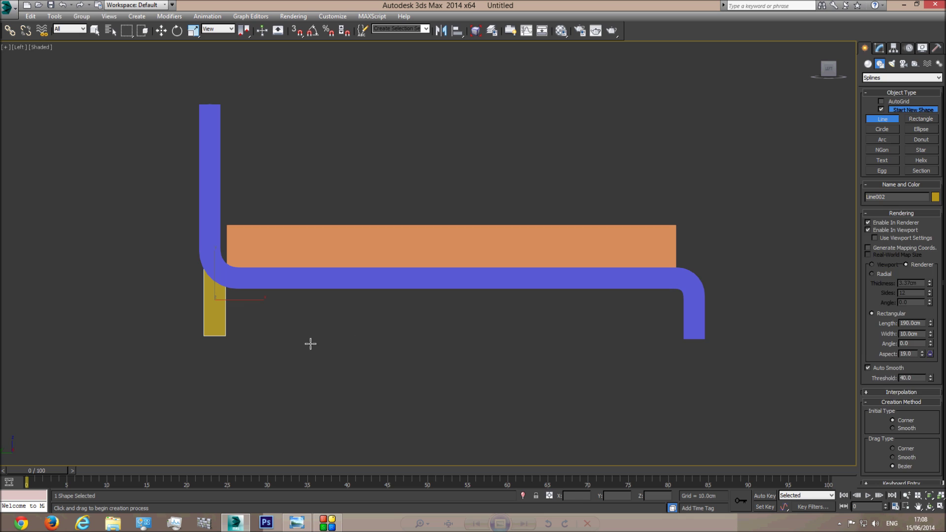
pyautogui.rightClick(248, 343)
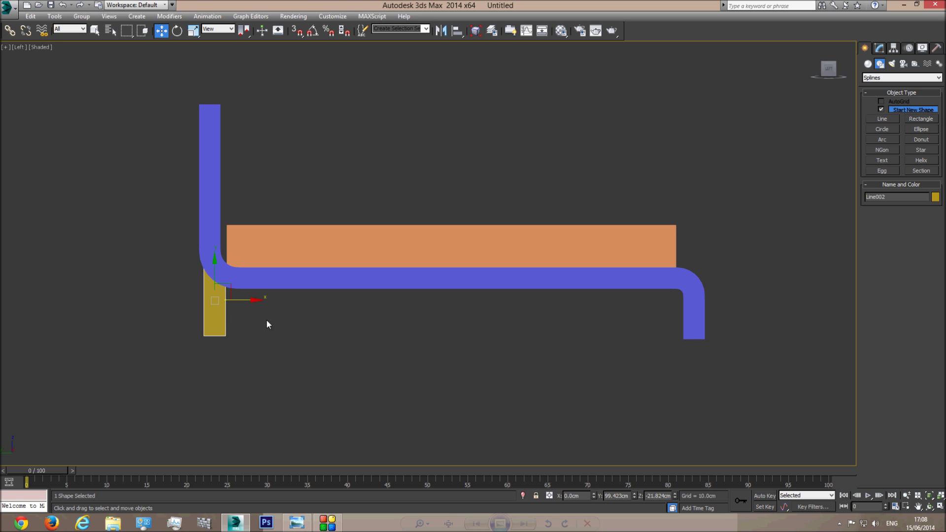
# Using vertex snapping, align the rear leg's bottom vertex with the height of the frame's foot end.
pyautogui.click(878, 49)
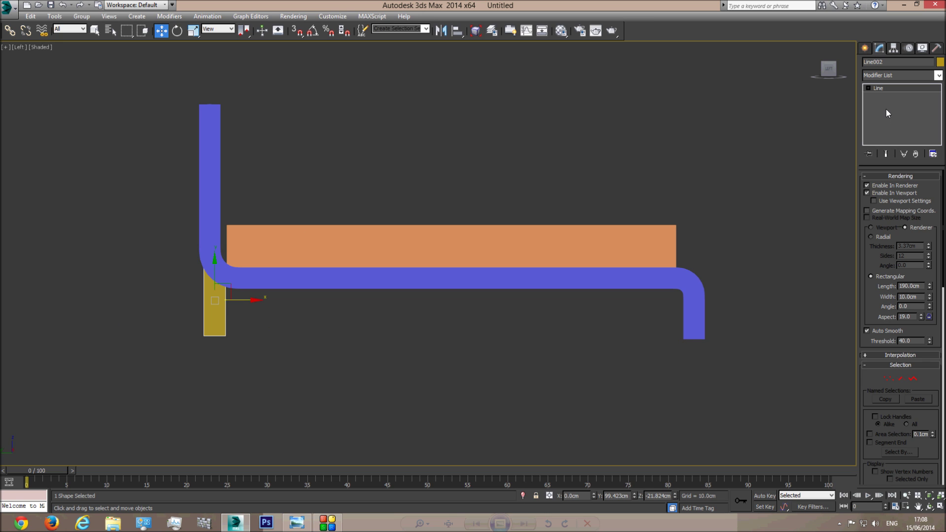
pyautogui.click(884, 89)
pyautogui.moveTo(277, 362); pyautogui.dragTo(206, 336)
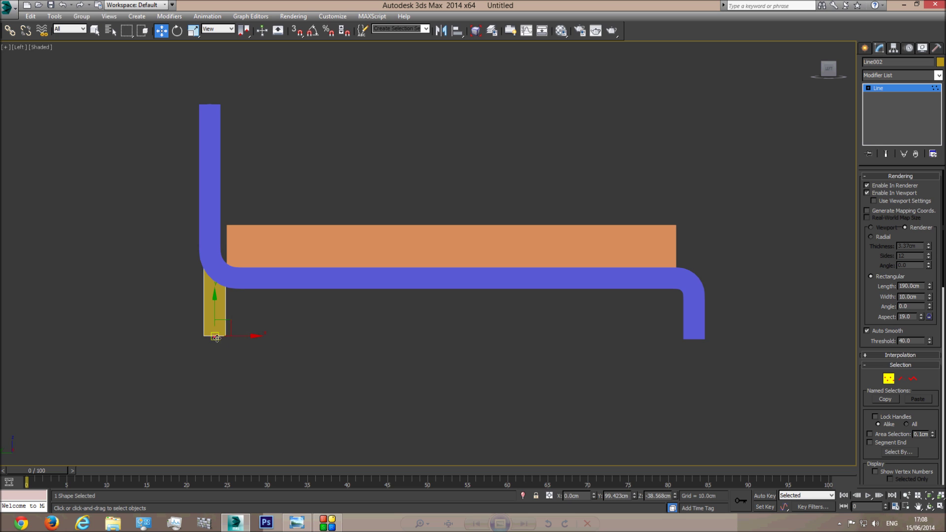
pyautogui.click(298, 31)
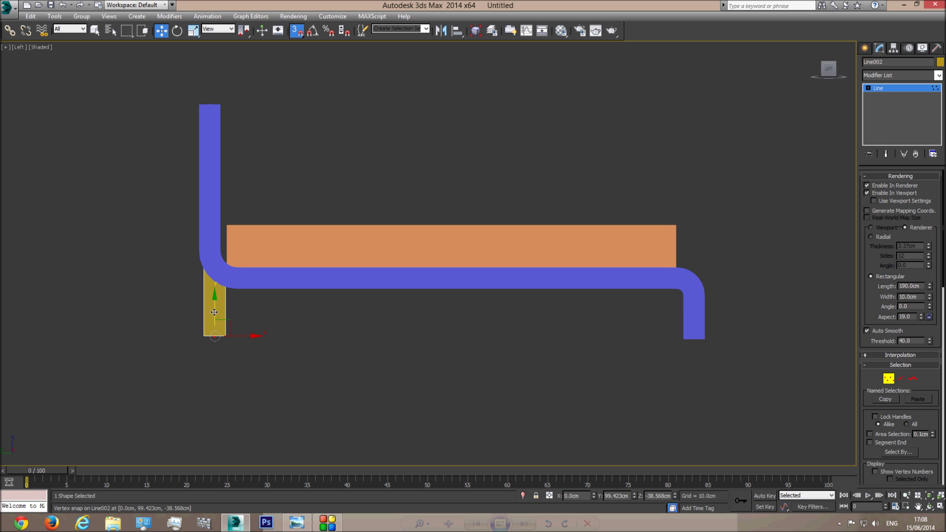
pyautogui.moveTo(215, 312); pyautogui.dragTo(695, 340)
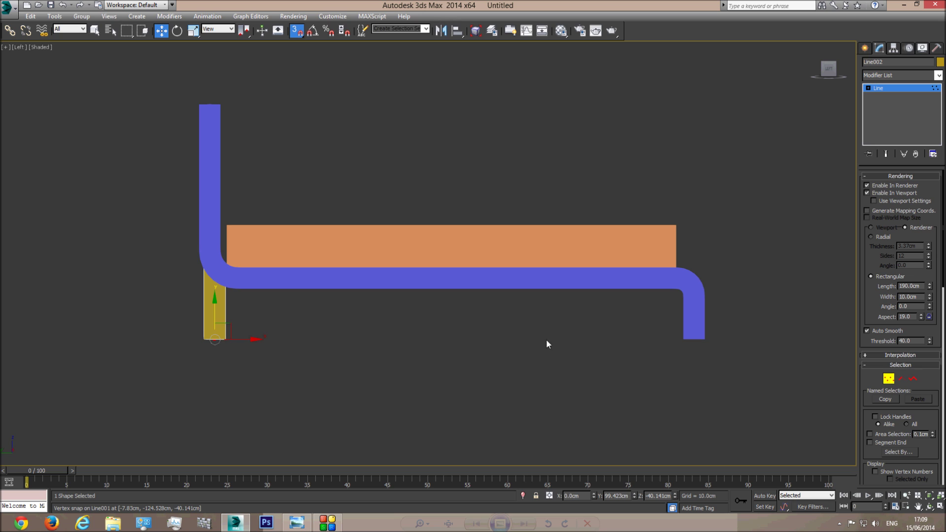
pyautogui.click(903, 91)
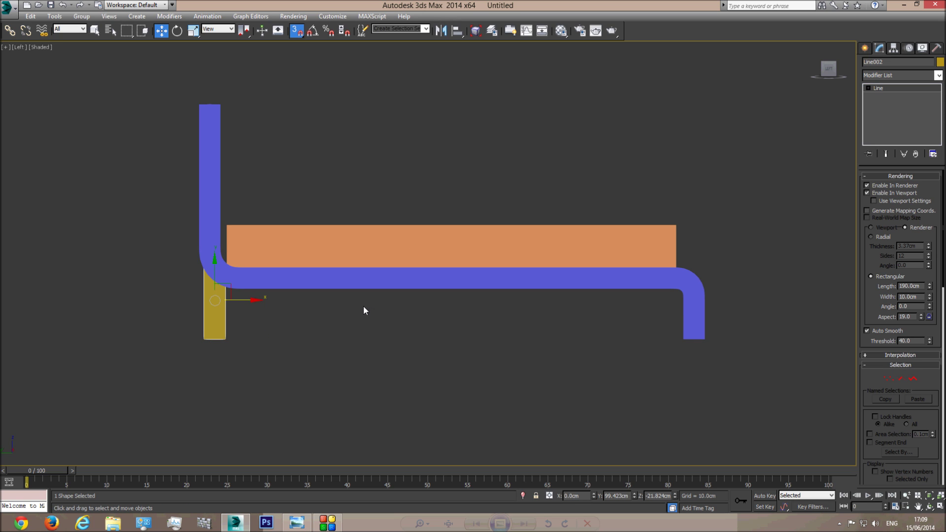
# Snap the rear leg to the frame's centre line along the X axis in the wireframe Top view.
pyautogui.press('F3')
pyautogui.scroll(5, 212, 270)
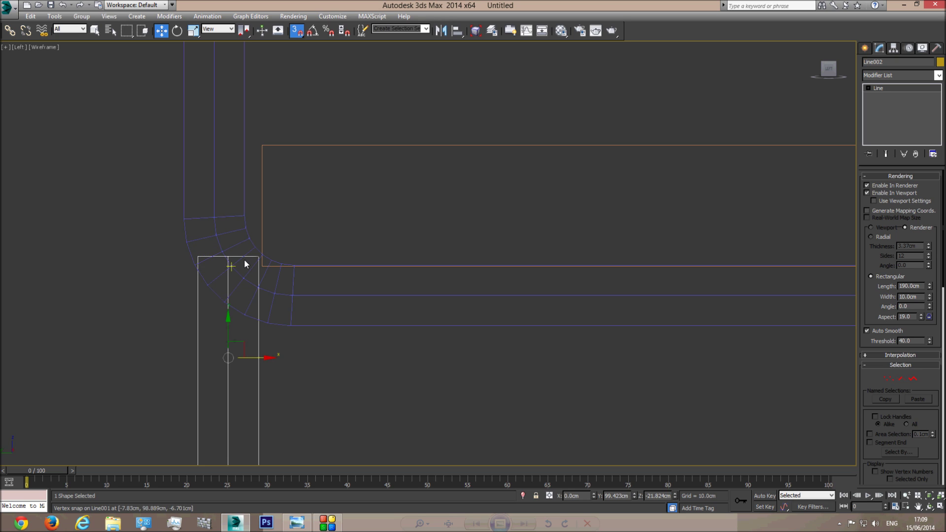
pyautogui.press('F3')
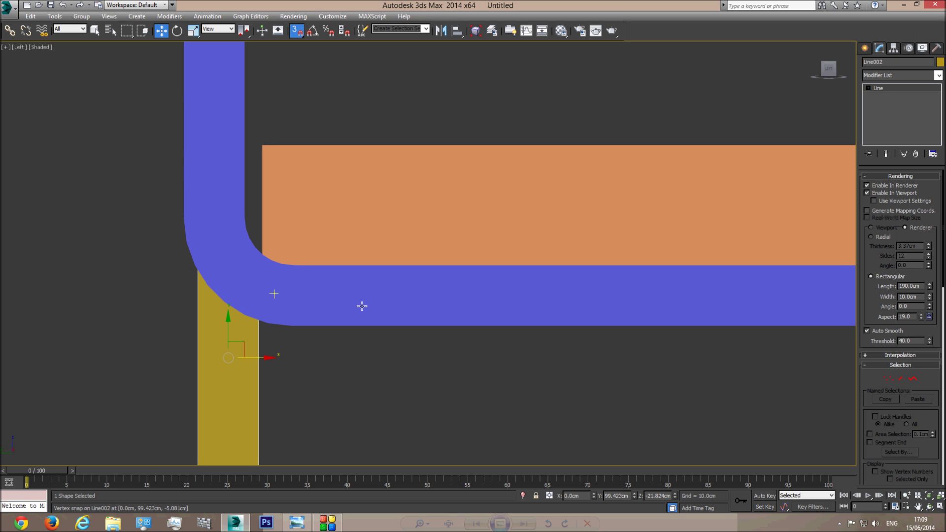
pyautogui.scroll(-3, 356, 272)
pyautogui.press('t')
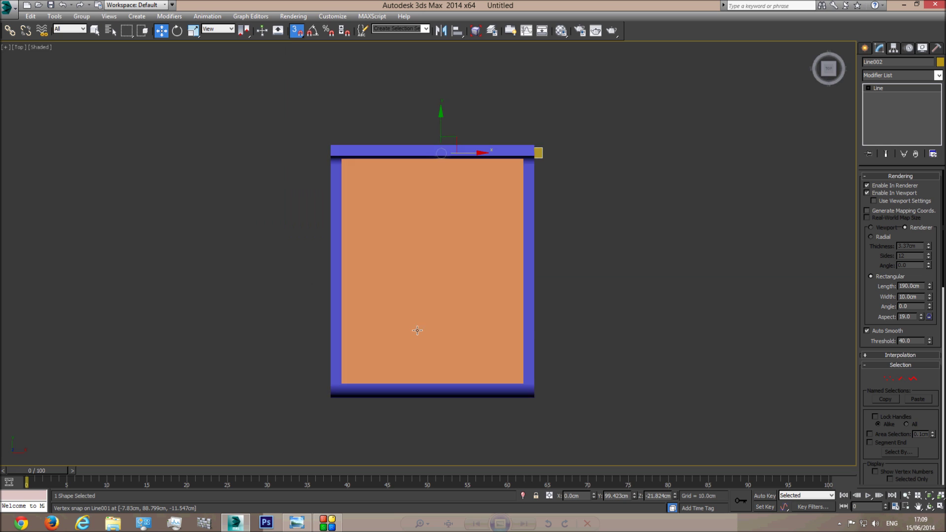
pyautogui.press('F3')
pyautogui.moveTo(499, 184); pyautogui.dragTo(482, 277, button='middle')
pyautogui.scroll(4, 449, 286)
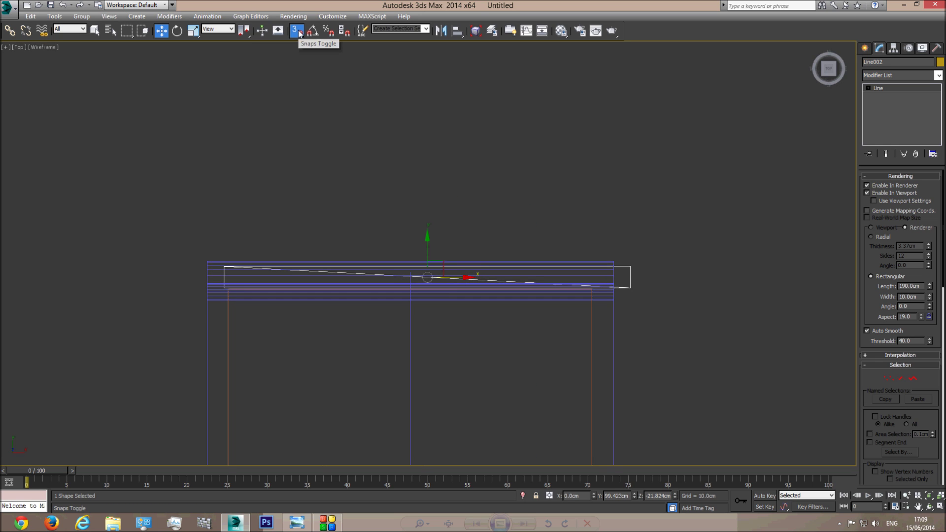
pyautogui.moveTo(450, 278); pyautogui.dragTo(411, 299)
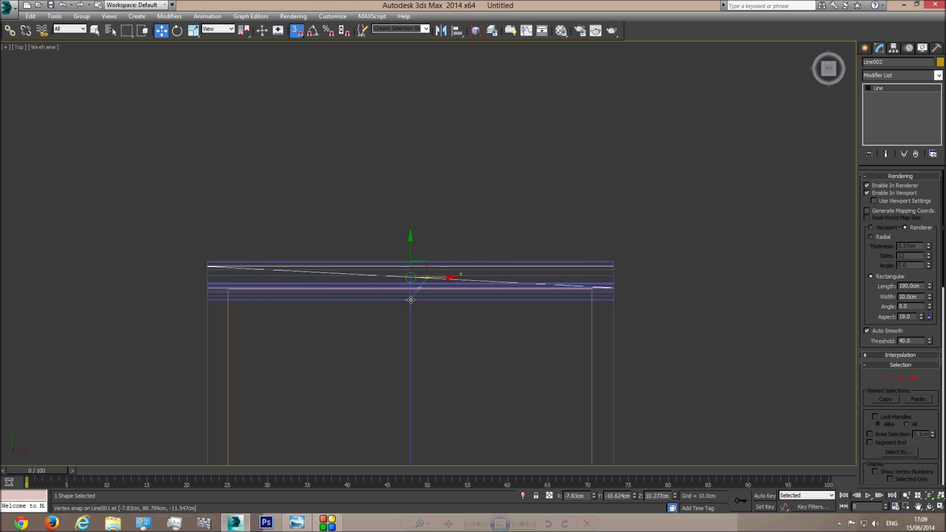
# Compare the rear leg with the reference photo and try a rectangular section length of 175 cm on it.
pyautogui.press('p')
pyautogui.click(930, 507)
pyautogui.press('F3')
pyautogui.moveTo(439, 284)
pyautogui.mouseDown()
pyautogui.moveTo(486, 205)
pyautogui.moveTo(486, 213)
pyautogui.mouseUp()
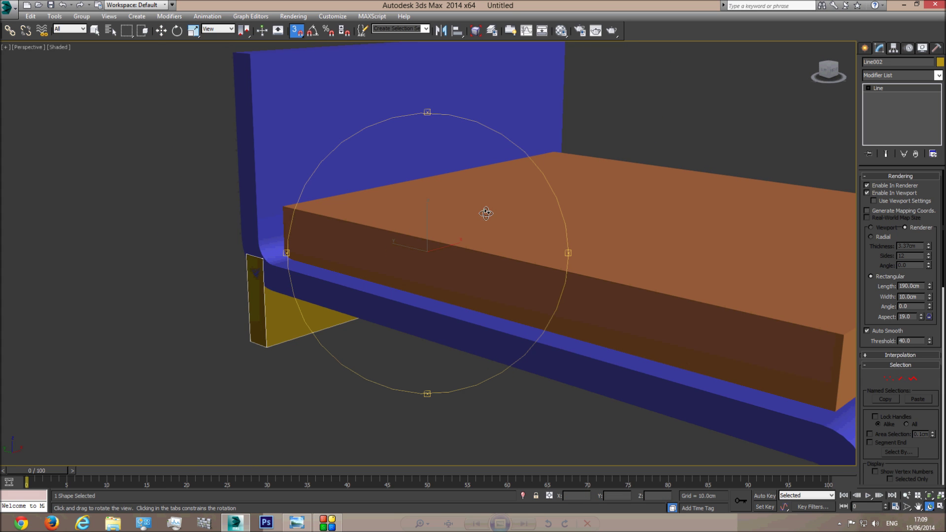
pyautogui.click(297, 522)
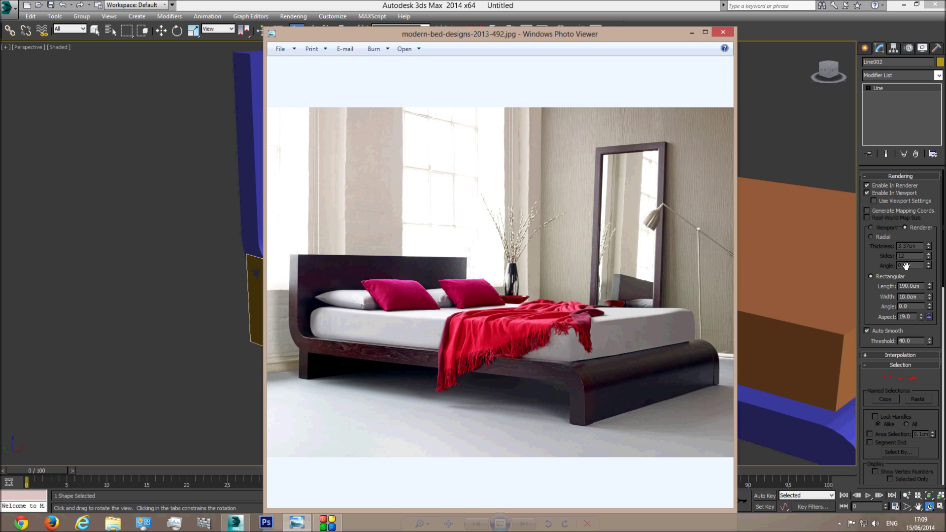
pyautogui.click(350, 3)
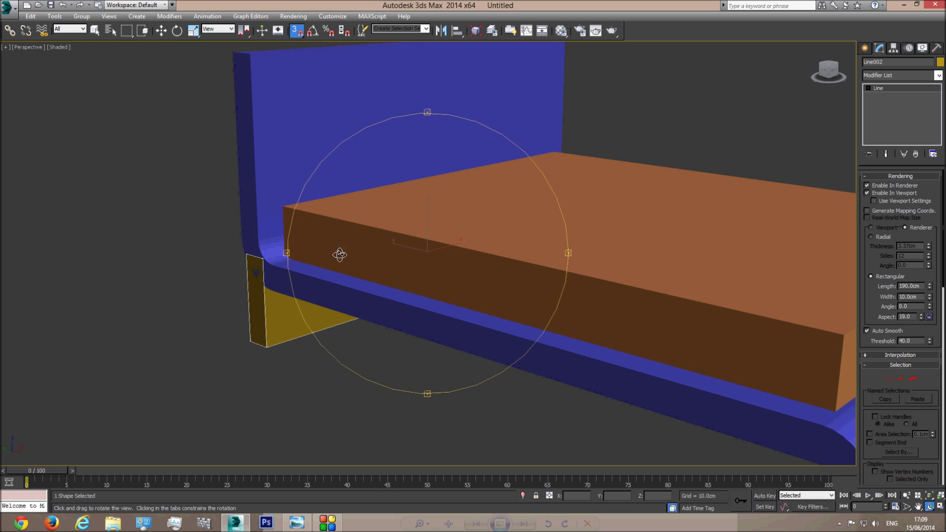
pyautogui.doubleClick(917, 289)
pyautogui.write('1')
pyautogui.press('Return')
pyautogui.moveTo(428, 334); pyautogui.dragTo(434, 304)
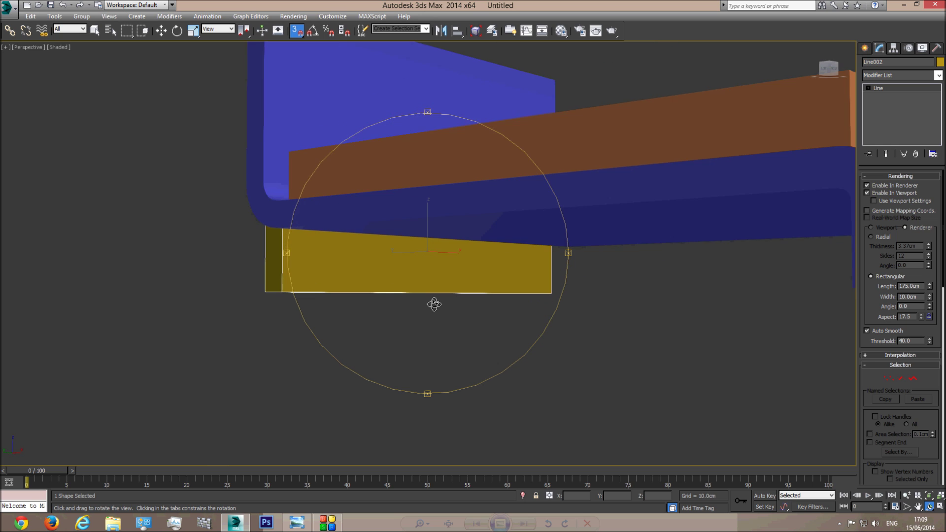
# Set the rear leg's rectangular section length to 170 cm against the mattress width, and check it in the shaded Perspective view.
pyautogui.press('t')
pyautogui.press('F3')
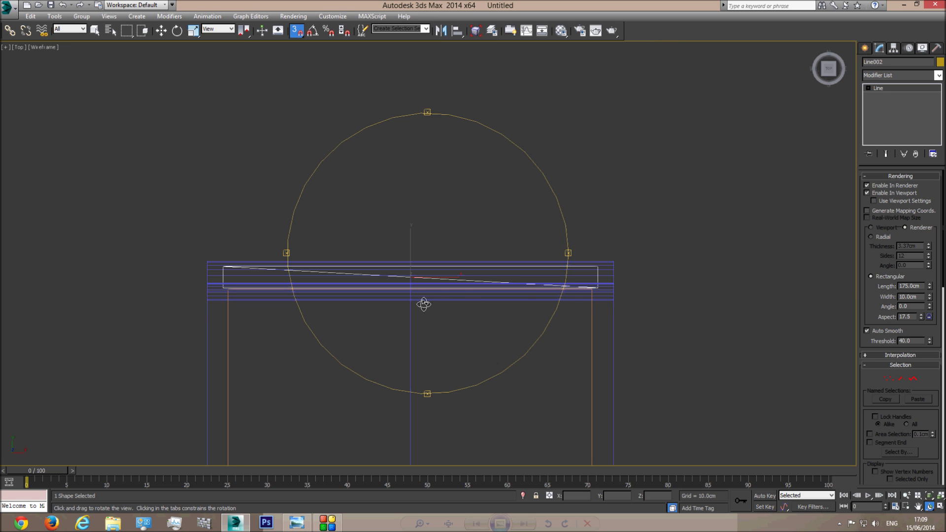
pyautogui.write('170')
pyautogui.press('Return')
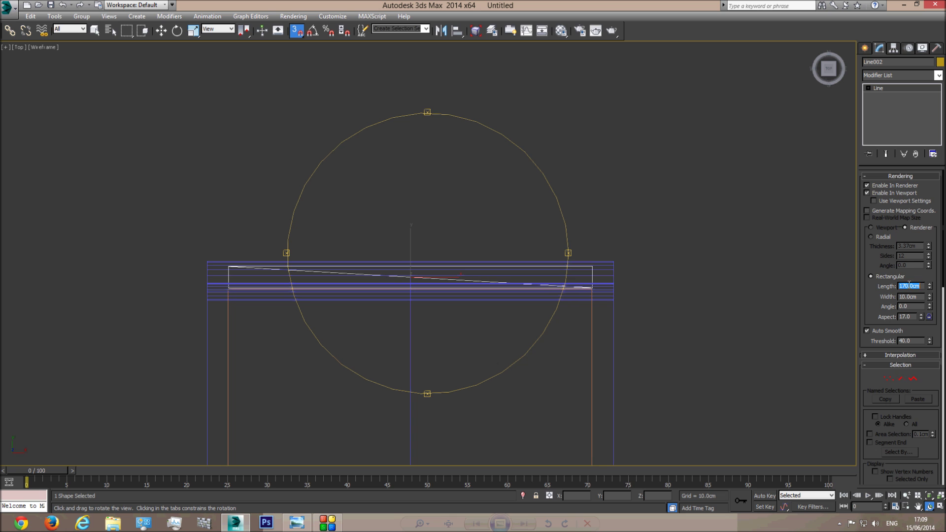
pyautogui.press('p')
pyautogui.moveTo(437, 302)
pyautogui.mouseDown()
pyautogui.moveTo(431, 284)
pyautogui.moveTo(451, 286)
pyautogui.moveTo(437, 315)
pyautogui.moveTo(469, 272)
pyautogui.moveTo(548, 258)
pyautogui.moveTo(425, 285)
pyautogui.moveTo(428, 271)
pyautogui.mouseUp()
pyautogui.press('F3')
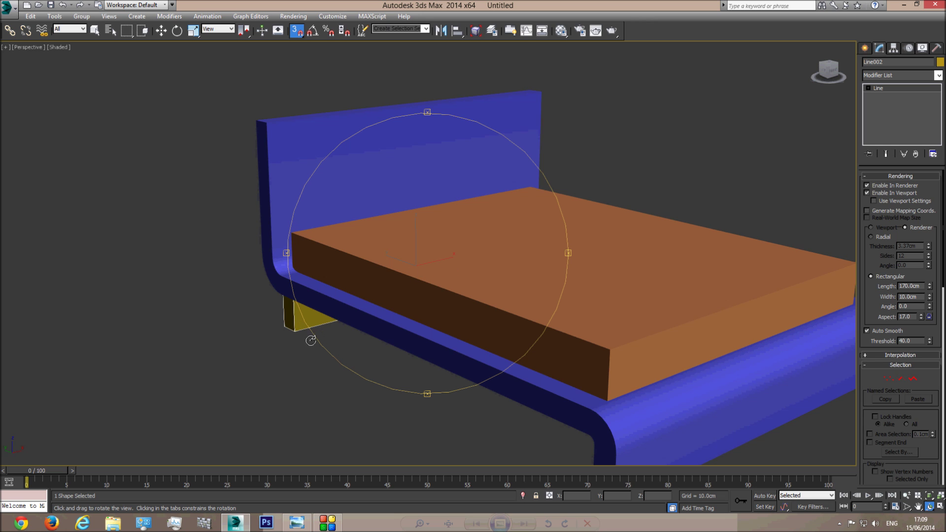
# Turn off vertex snapping and convert the blue bed frame line to an Editable Poly.
pyautogui.moveTo(437, 335); pyautogui.dragTo(448, 333)
pyautogui.press('F4')
pyautogui.press('w')
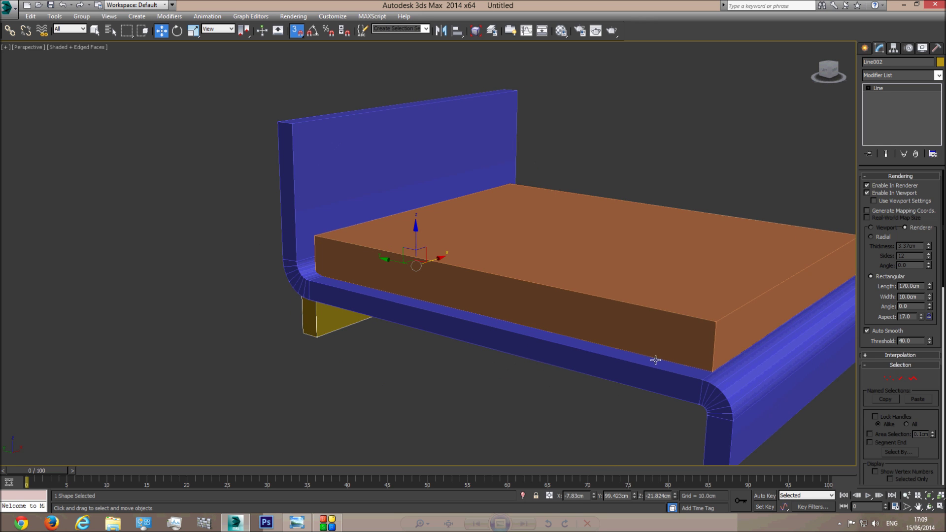
pyautogui.scroll(-5, 655, 360)
pyautogui.click(591, 321)
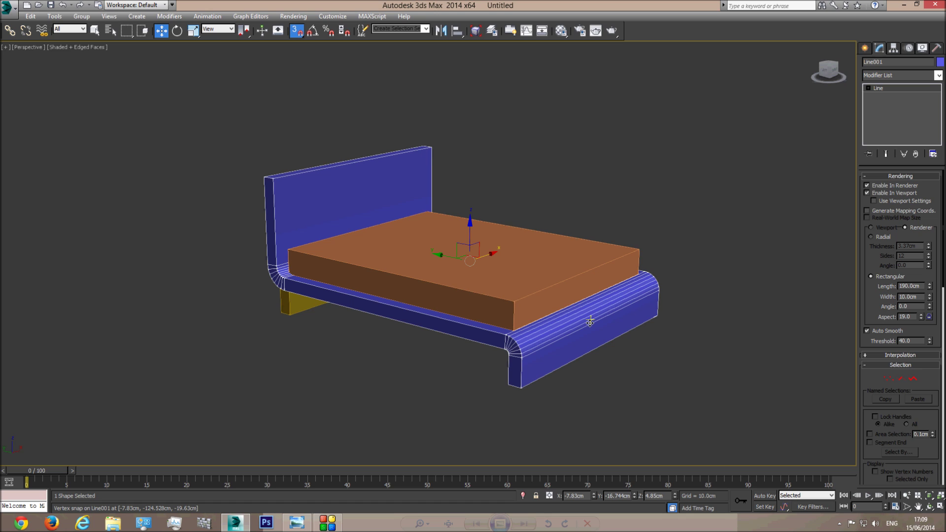
pyautogui.click(296, 30)
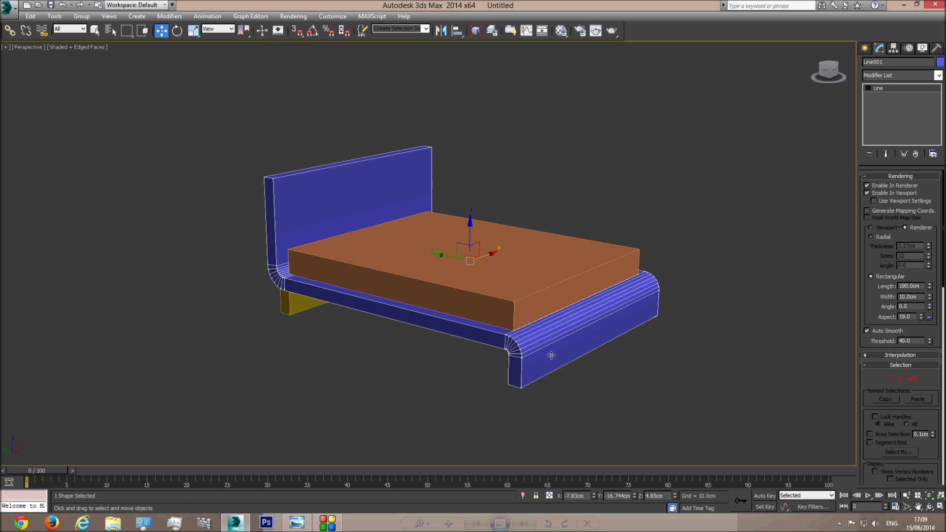
pyautogui.rightClick(589, 322)
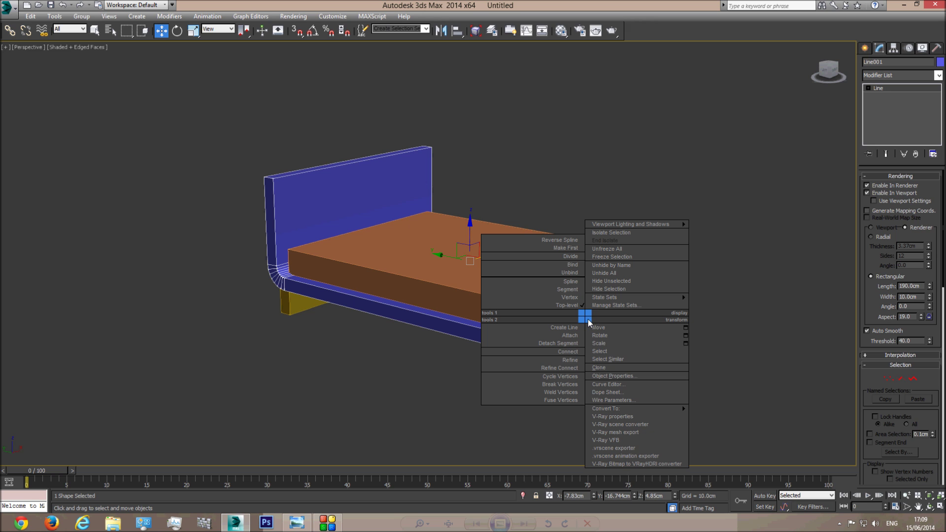
pyautogui.moveTo(635, 408)
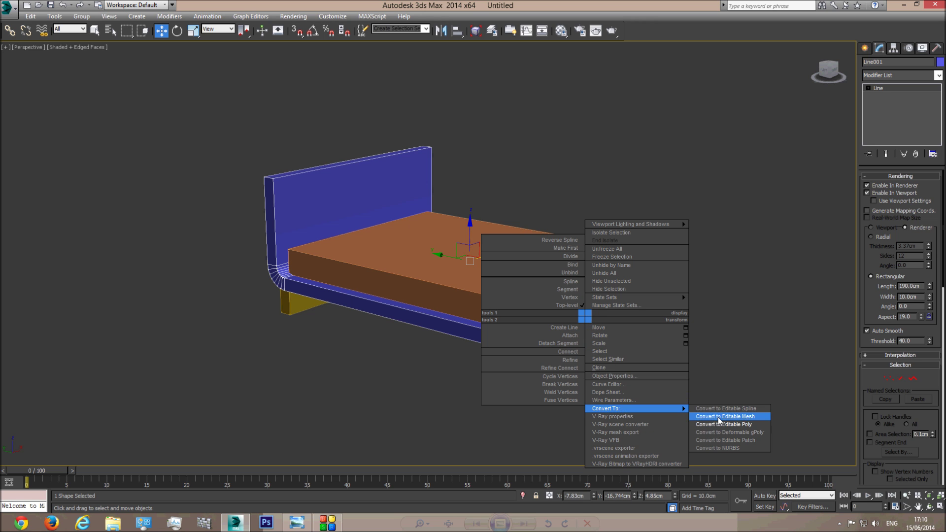
pyautogui.click(721, 417)
# Attach the rear leg to the bed frame mesh, using the wireframe view to reach it, and return to shaded display.
pyautogui.click(877, 378)
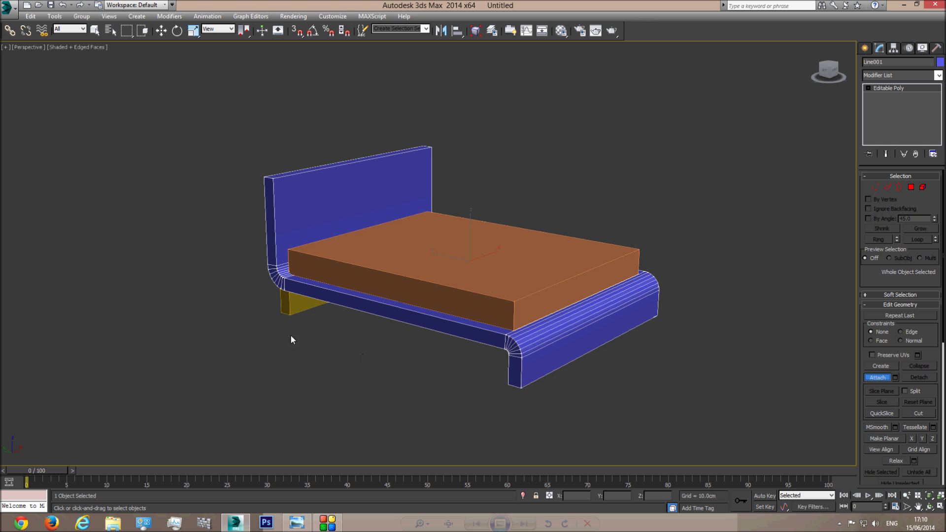
pyautogui.press('F3')
pyautogui.scroll(5, 331, 303)
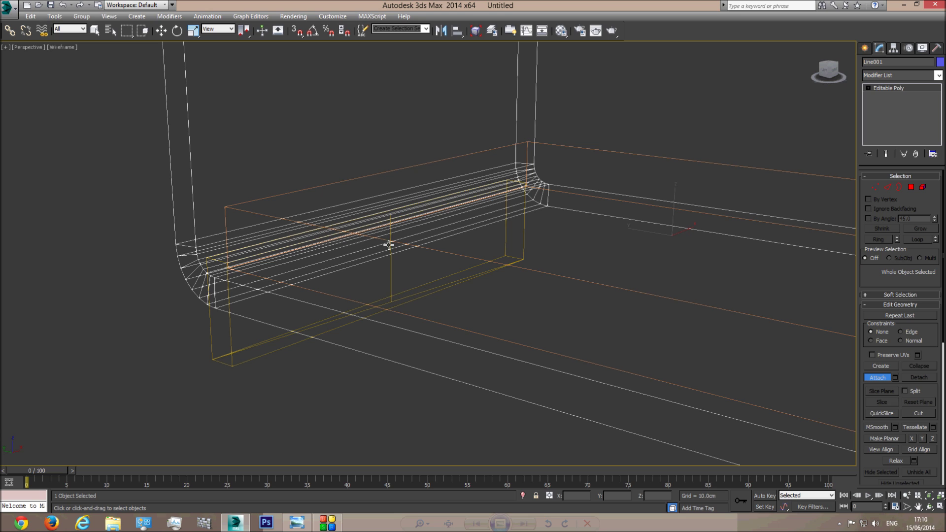
pyautogui.click(390, 278)
pyautogui.press('w')
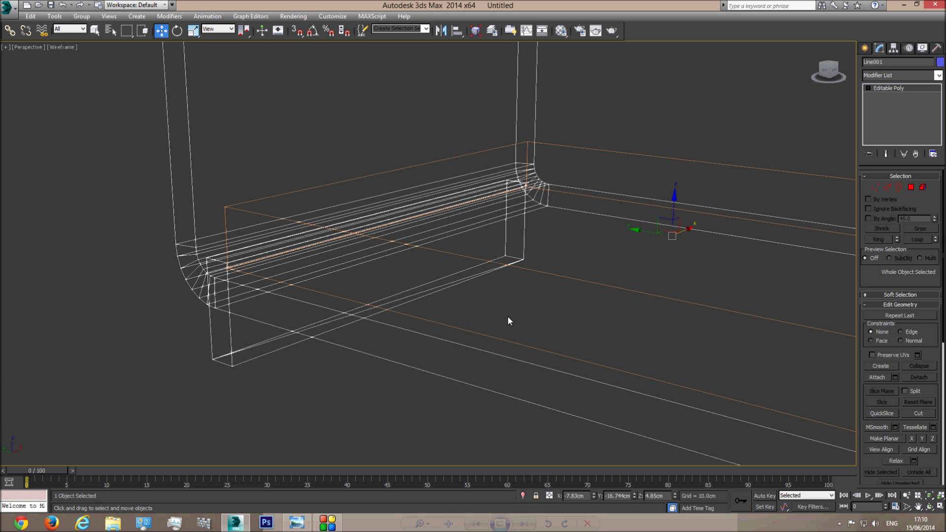
pyautogui.press('F3')
pyautogui.moveTo(471, 352); pyautogui.dragTo(434, 340, button='middle')
pyautogui.scroll(-3, 435, 340)
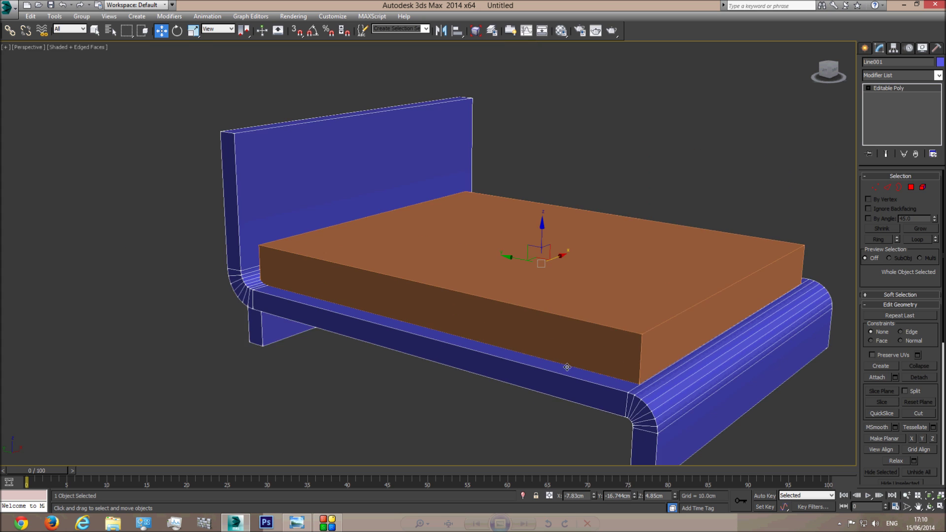
# Examine the reference photo up close for the frame's rounded foot corner, headboard corner and panel joints.
pyautogui.moveTo(566, 366); pyautogui.dragTo(498, 326, button='middle')
pyautogui.click(299, 524)
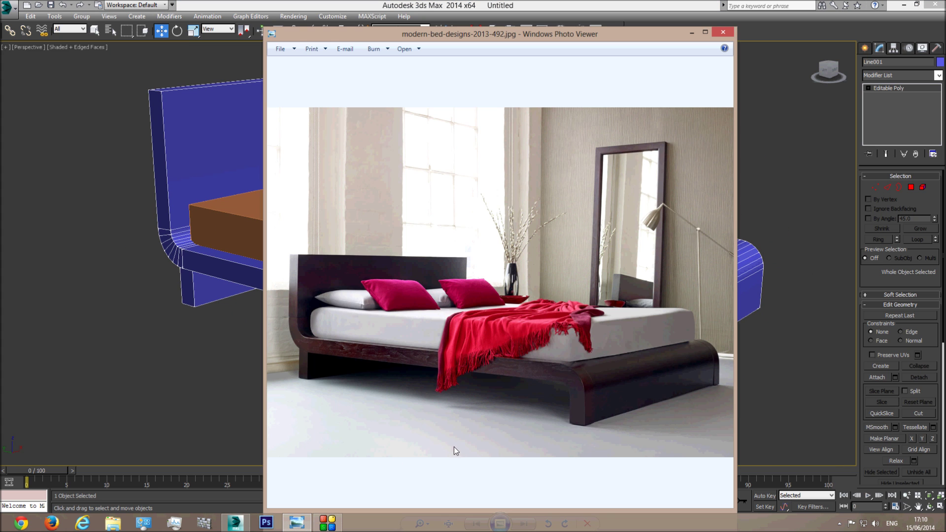
pyautogui.scroll(2, 604, 378)
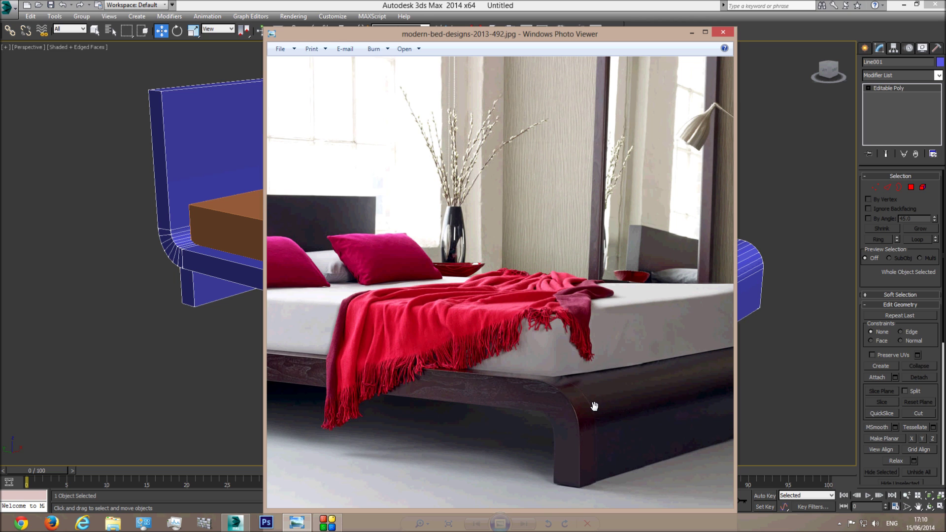
pyautogui.scroll(1, 586, 409)
pyautogui.scroll(1, 588, 415)
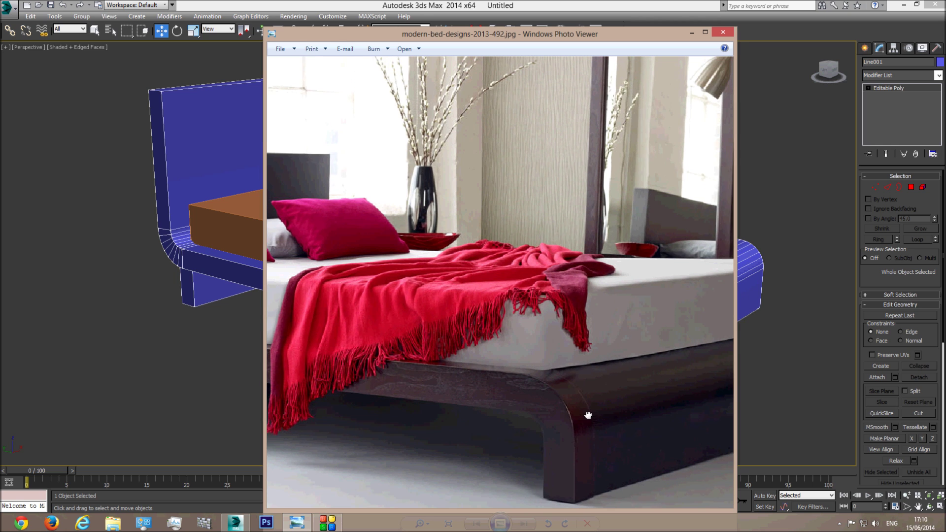
pyautogui.scroll(-2, 588, 415)
pyautogui.scroll(2, 420, 389)
pyautogui.moveTo(398, 377); pyautogui.dragTo(611, 383)
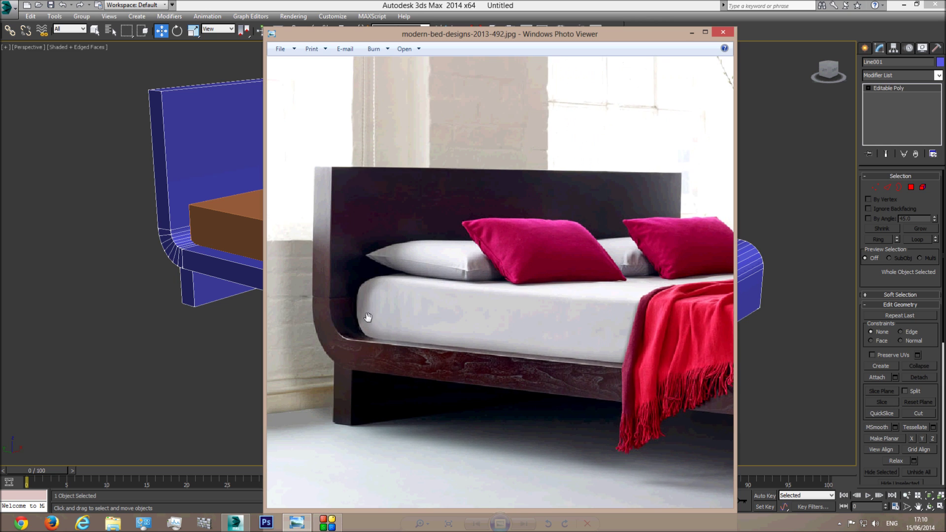
pyautogui.click(286, 3)
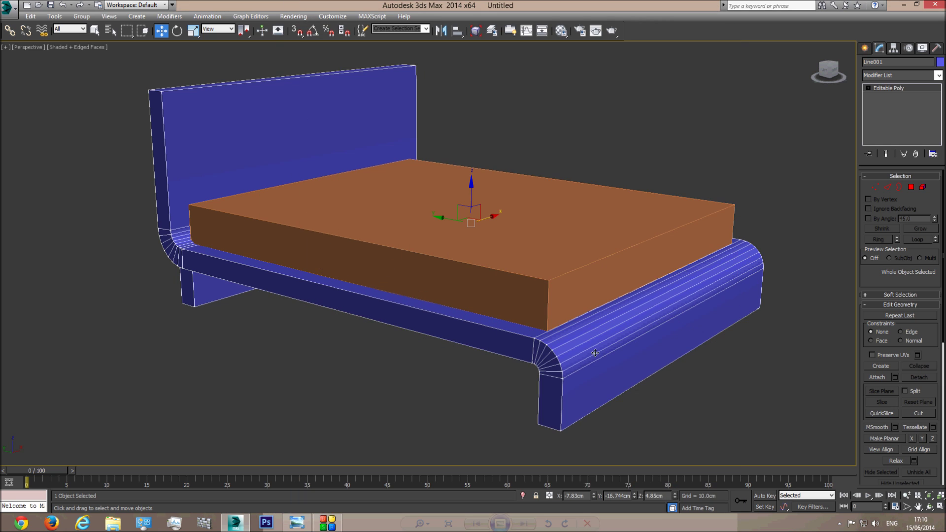
# Select the ring of edges running across the frame's width and start Connect Edges with 2 segments, checking the reference photo.
pyautogui.click(888, 187)
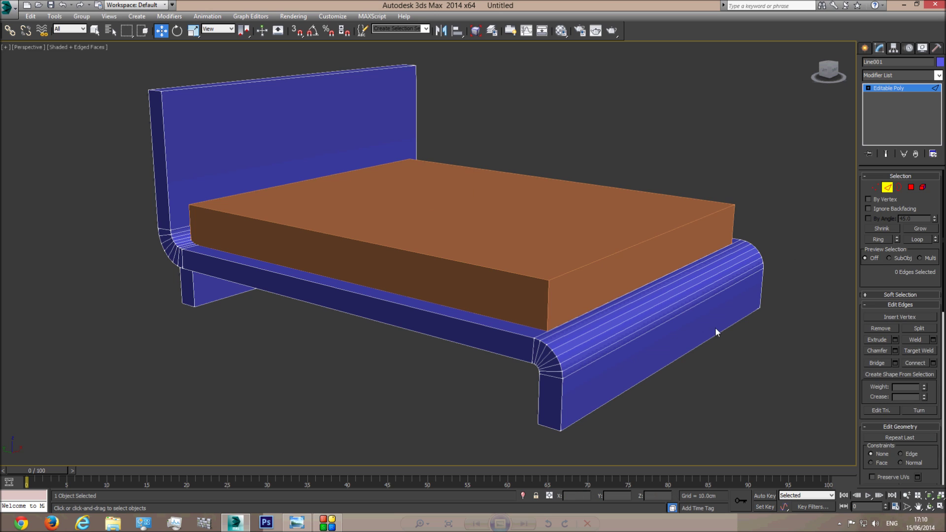
pyautogui.click(604, 356)
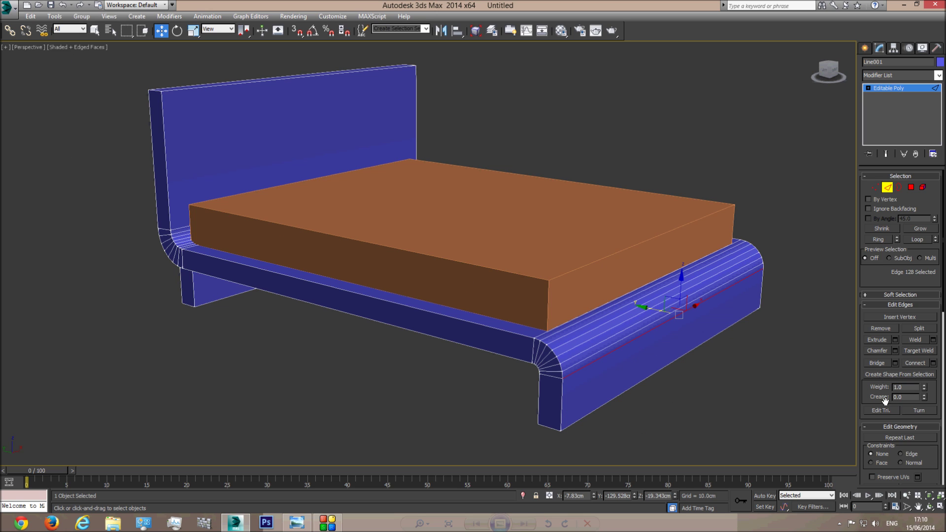
pyautogui.click(878, 239)
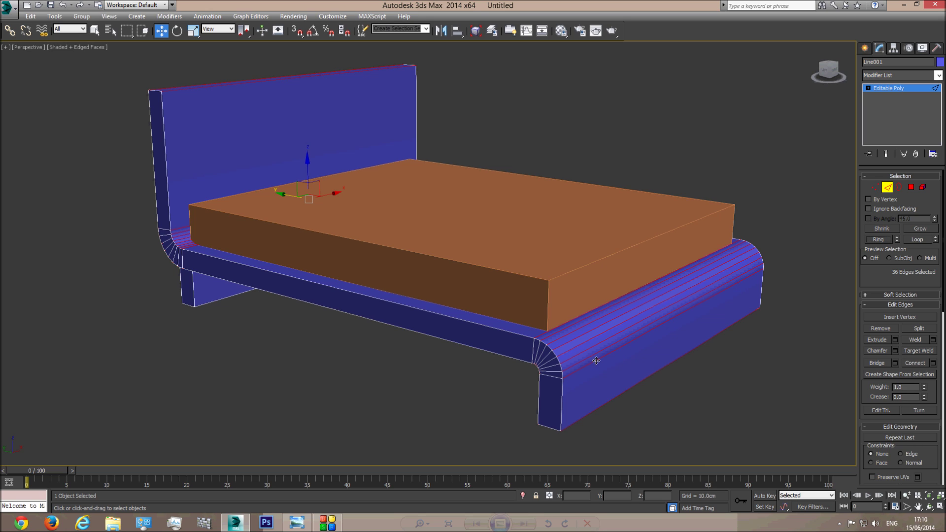
pyautogui.click(635, 330)
pyautogui.click(571, 345)
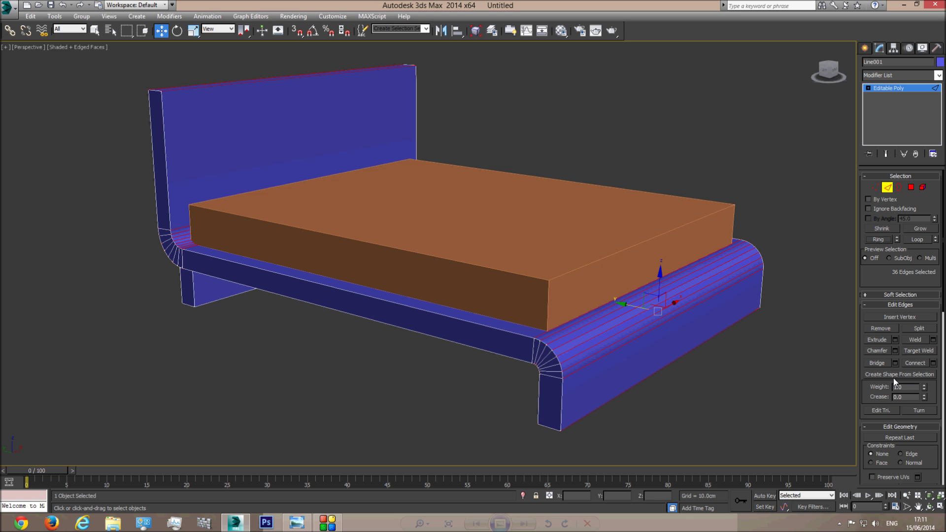
pyautogui.click(933, 364)
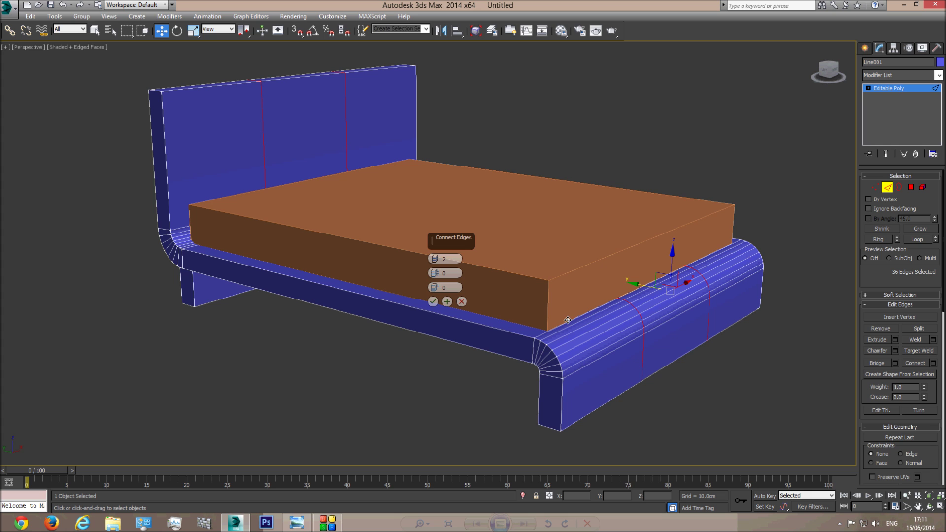
pyautogui.click(296, 522)
pyautogui.scroll(5, 383, 327)
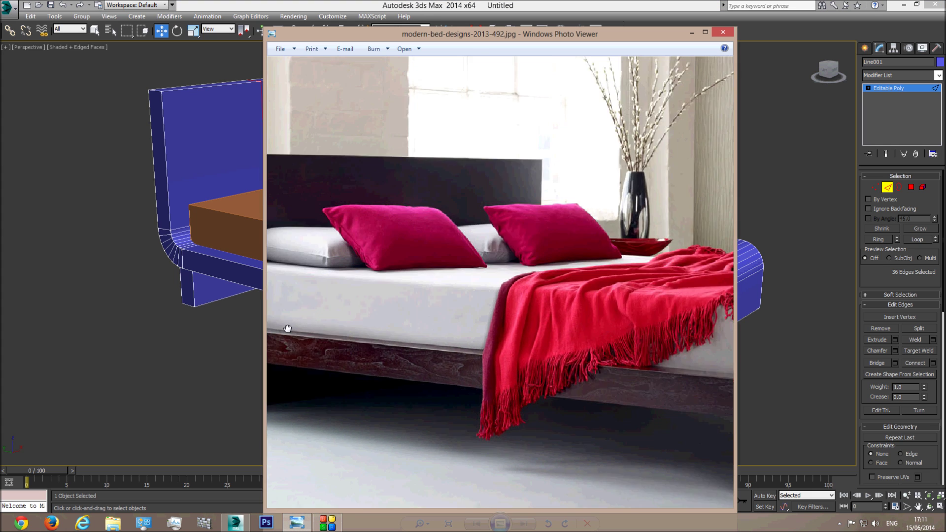
pyautogui.click(634, 3)
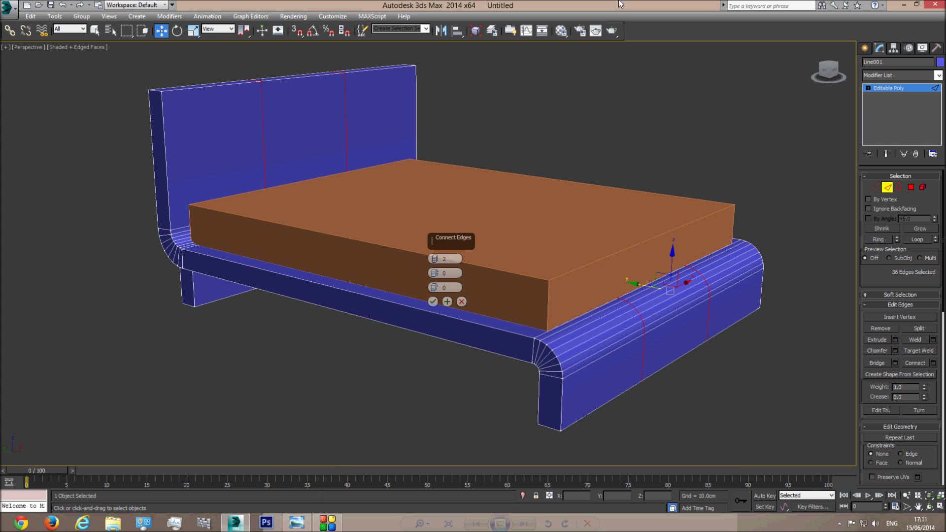
# Set the Connect Edges pinch to 88 so the two loops lie near the mattress sides, check Top and Perspective views, and apply it.
pyautogui.moveTo(435, 273); pyautogui.dragTo(445, 104)
pyautogui.write('8')
pyautogui.press('Return')
pyautogui.scroll(-3, 542, 395)
pyautogui.press('t')
pyautogui.moveTo(524, 398); pyautogui.dragTo(532, 140, button='middle')
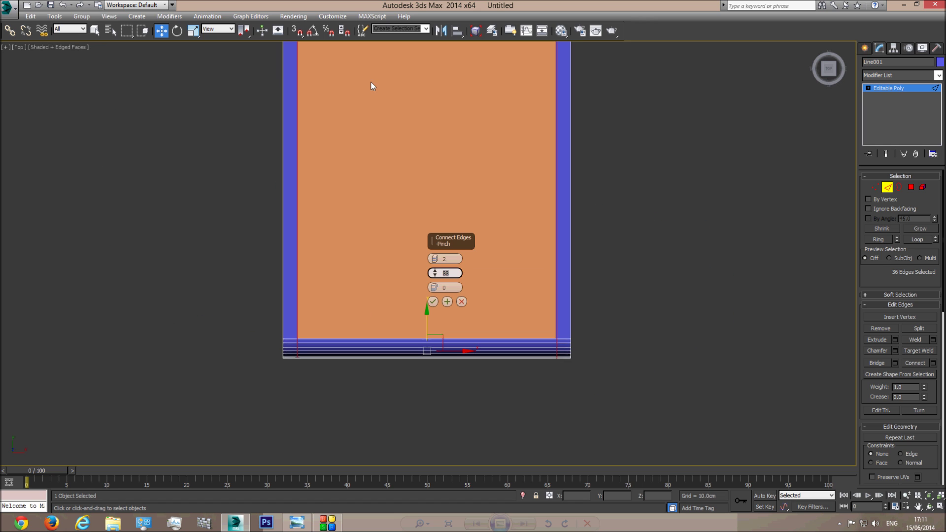
pyautogui.scroll(4, 302, 340)
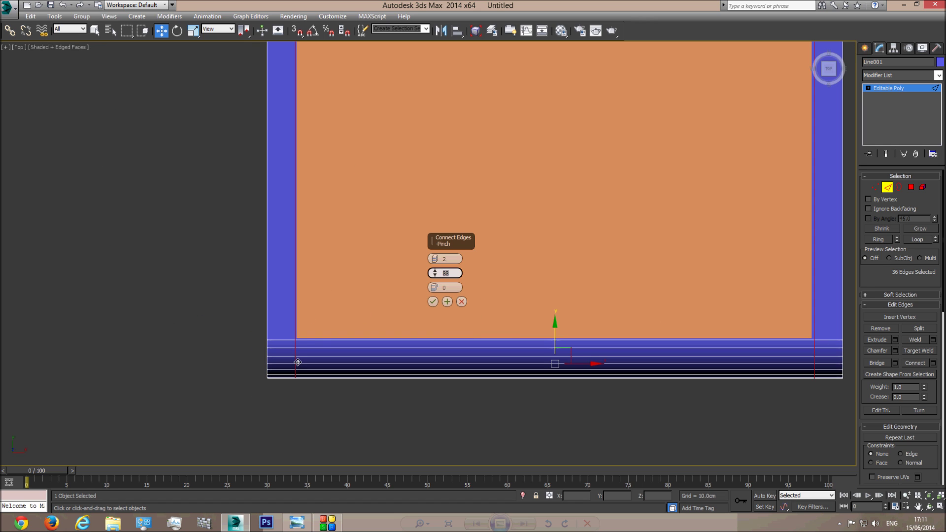
pyautogui.click(303, 528)
pyautogui.click(500, 4)
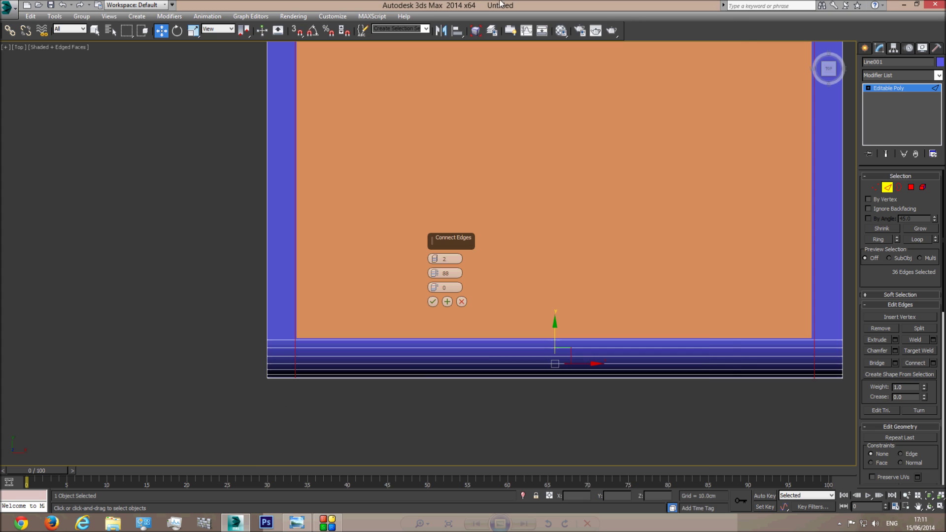
pyautogui.press('p')
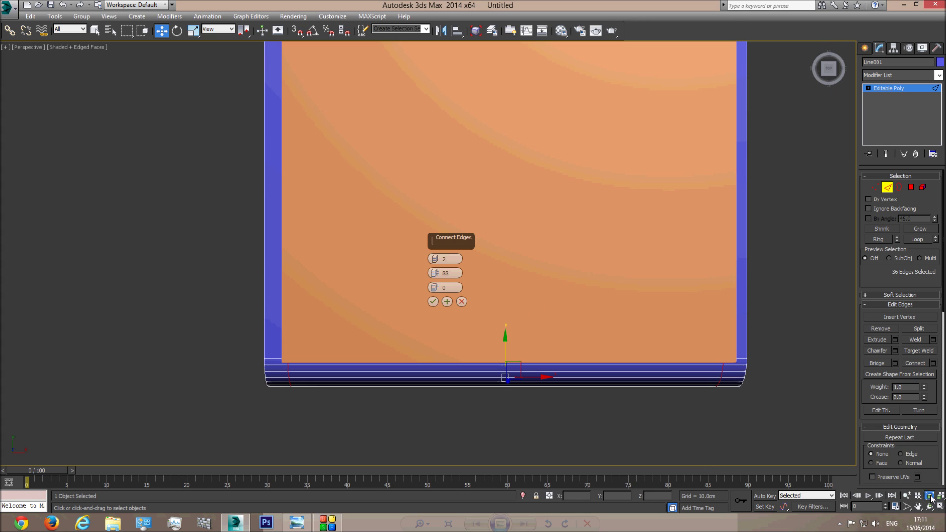
pyautogui.click(930, 499)
pyautogui.click(929, 507)
pyautogui.moveTo(439, 357); pyautogui.dragTo(492, 294)
pyautogui.moveTo(491, 328); pyautogui.dragTo(466, 304, button='middle')
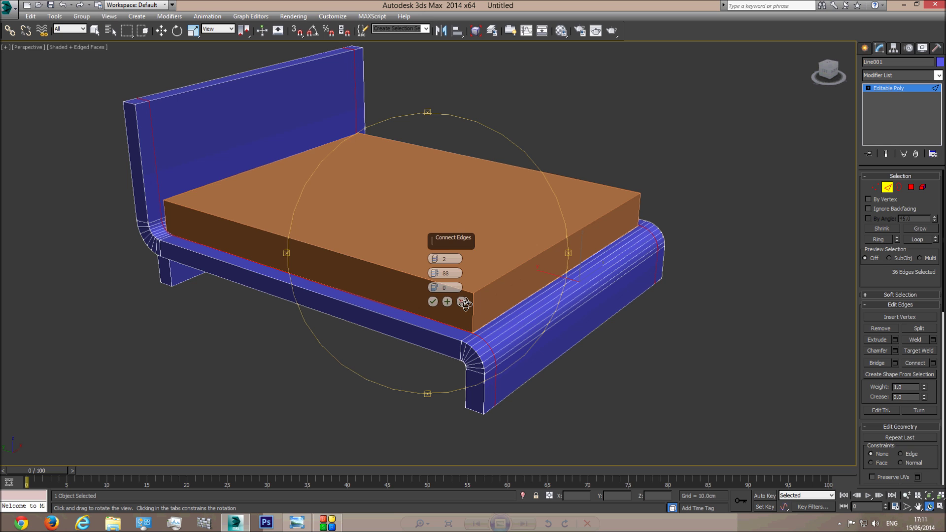
pyautogui.click(433, 303)
# At vertex level, activate a Slice Plane on the frame and rotate it 90 degrees with angle snap so it lies horizontal.
pyautogui.moveTo(334, 276); pyautogui.dragTo(294, 303)
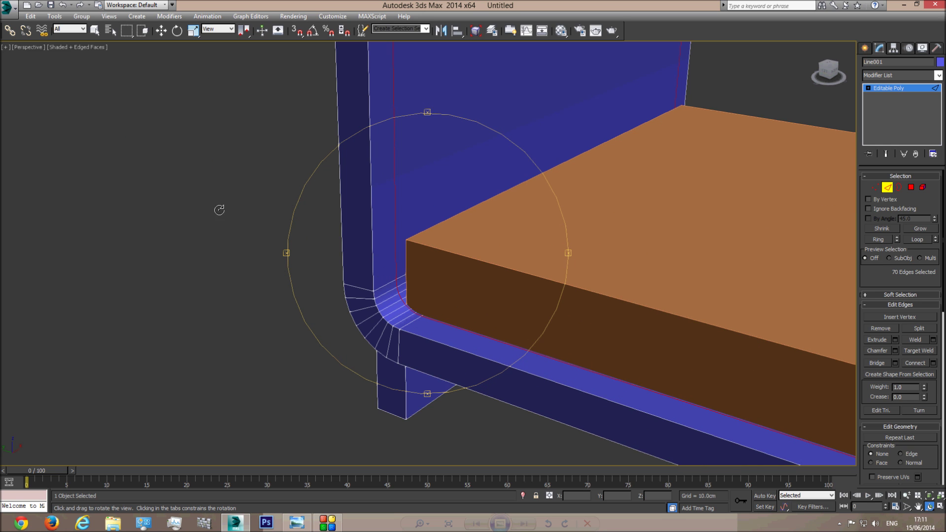
pyautogui.click(875, 187)
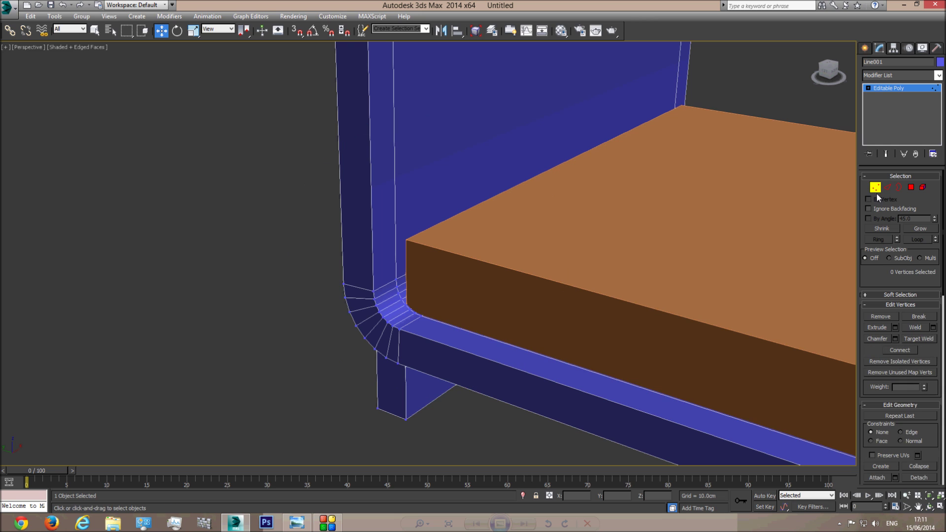
pyautogui.moveTo(870, 286); pyautogui.dragTo(872, 136)
pyautogui.click(875, 339)
pyautogui.scroll(-6, 514, 242)
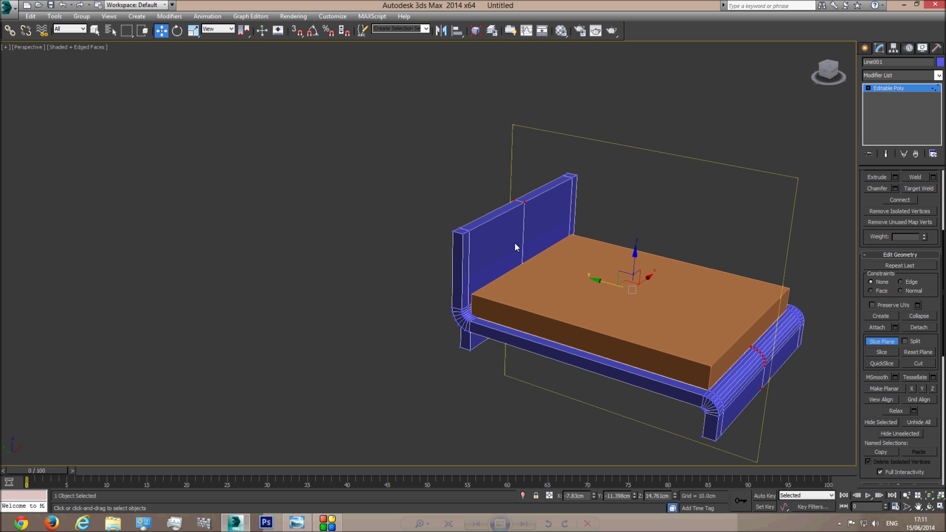
pyautogui.click(177, 30)
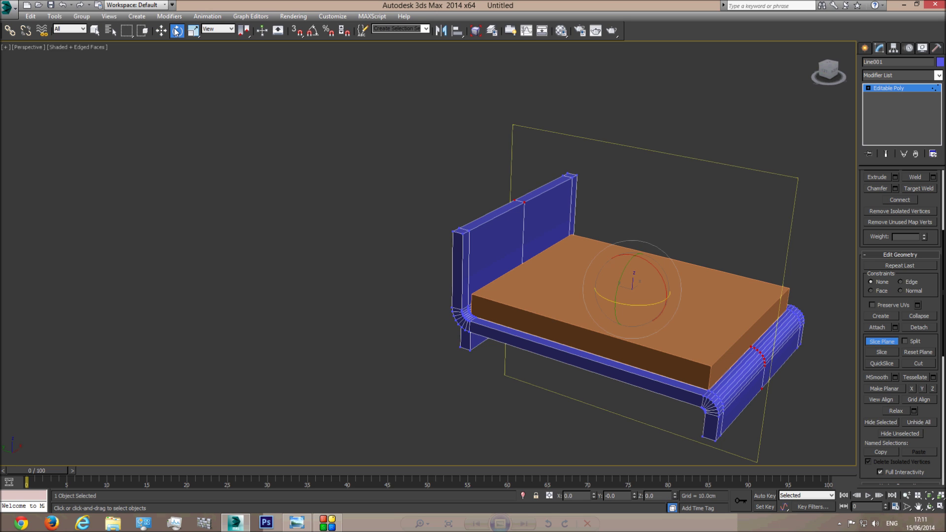
pyautogui.click(311, 33)
pyautogui.moveTo(626, 313); pyautogui.dragTo(612, 321)
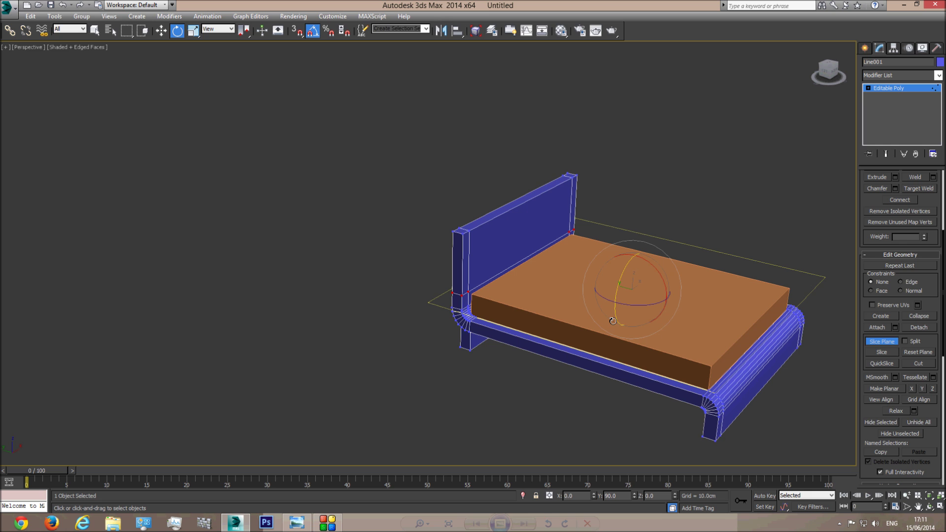
# In the Left view, lower the slice plane to just below the mattress top, at about Z 11.3 cm, following the reference photo.
pyautogui.press('l')
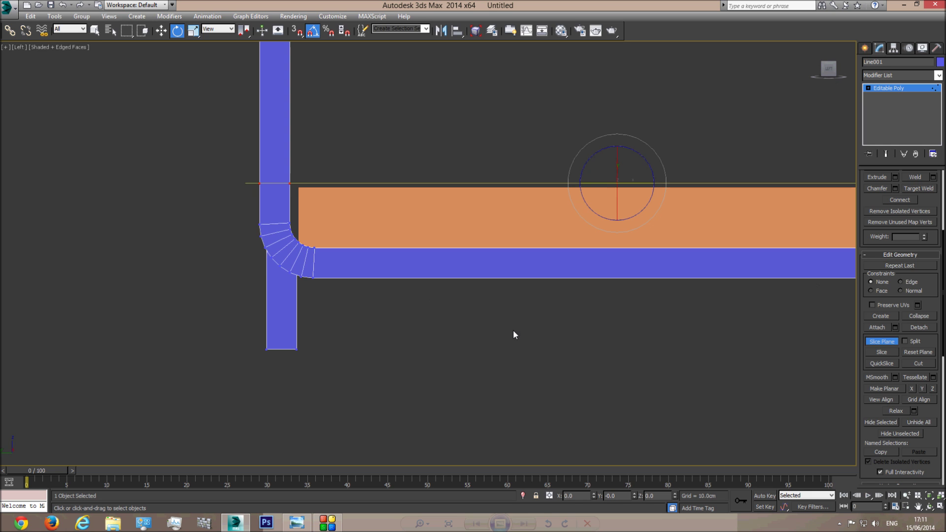
pyautogui.scroll(1, 325, 303)
pyautogui.click(290, 519)
pyautogui.scroll(-1, 357, 269)
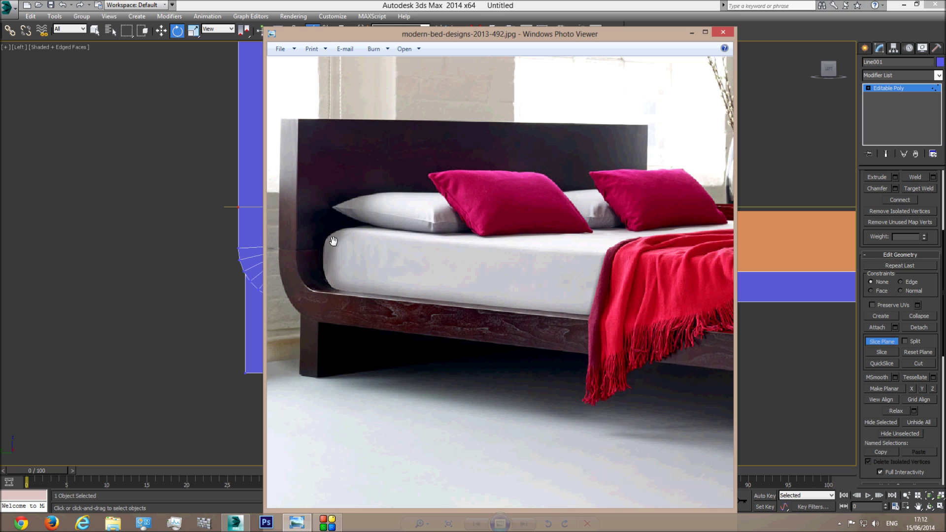
pyautogui.click(375, 4)
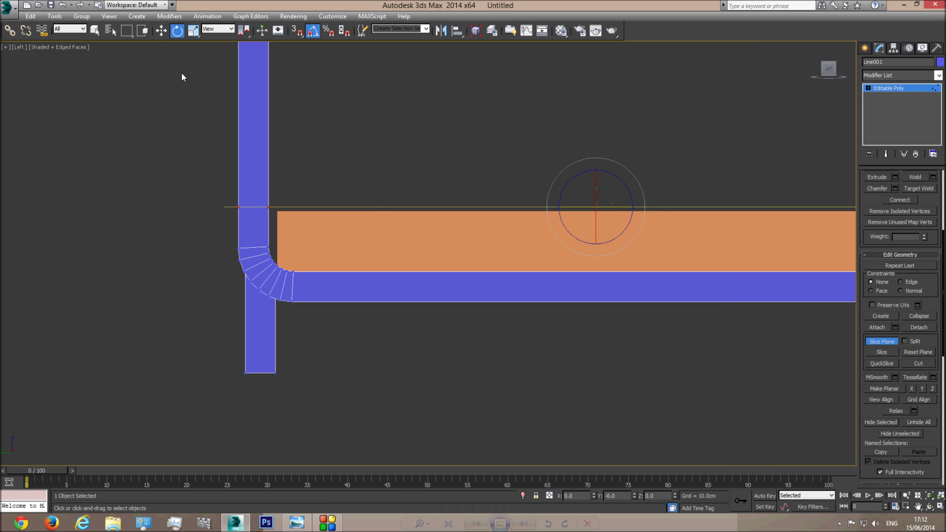
pyautogui.click(161, 31)
pyautogui.moveTo(597, 182); pyautogui.dragTo(596, 201)
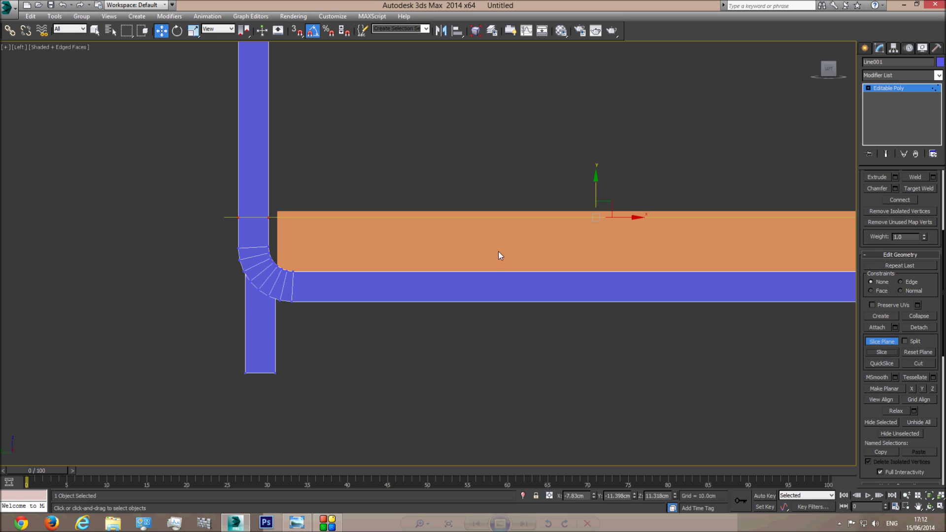
# Cut the frame along the slice plane just below the mattress top, turn off Slice Plane, and check the reference photo.
pyautogui.scroll(-4, 499, 252)
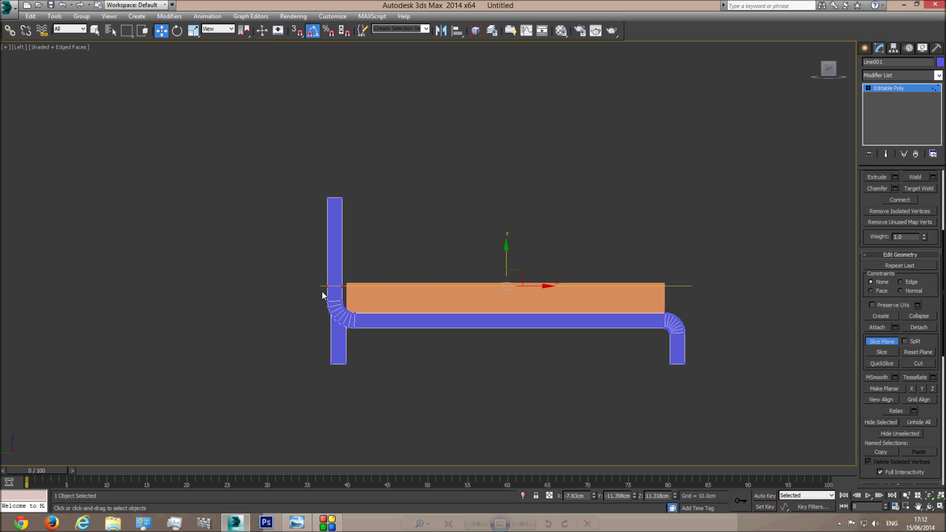
pyautogui.click(873, 340)
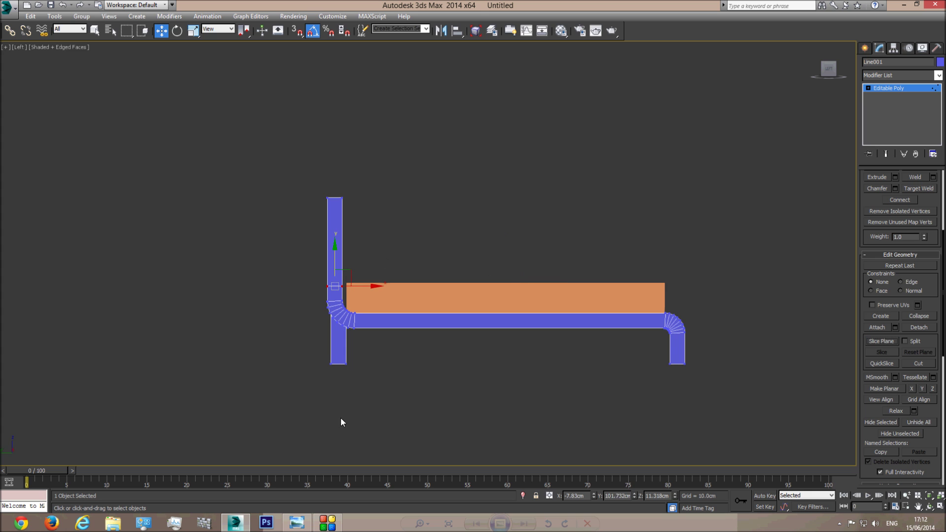
pyautogui.click(301, 523)
pyautogui.click(298, 522)
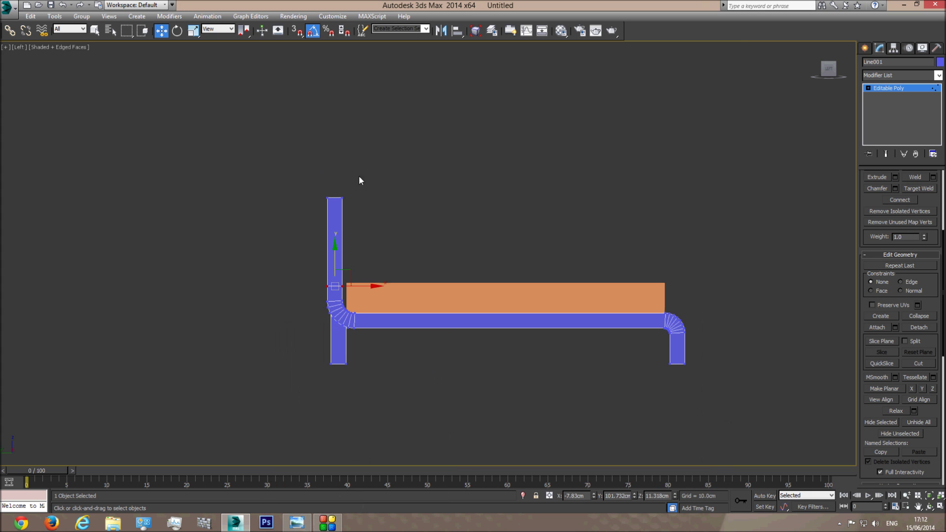
# Lower the headboard's top vertices in the Left view to about Z 52.4 cm, following the reference photo.
pyautogui.moveTo(398, 171); pyautogui.dragTo(398, 199)
pyautogui.moveTo(335, 166); pyautogui.dragTo(331, 190)
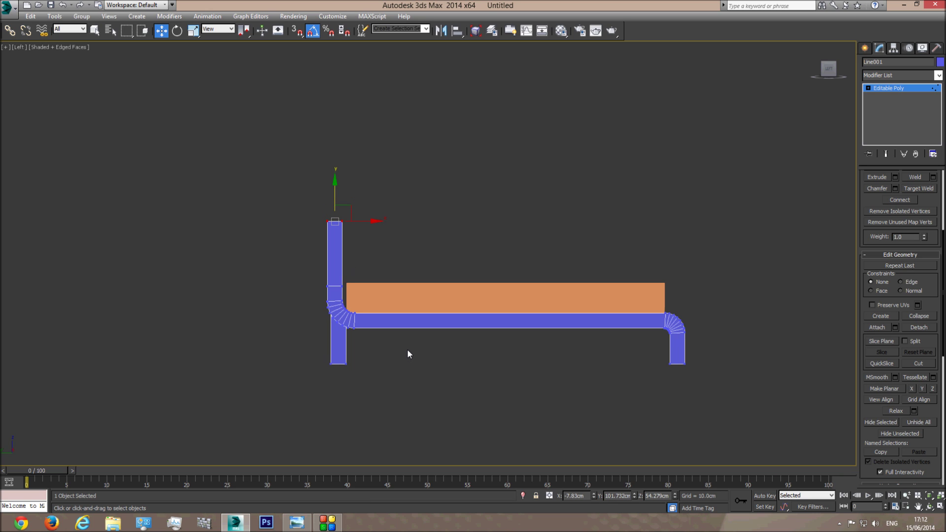
pyautogui.scroll(3, 397, 356)
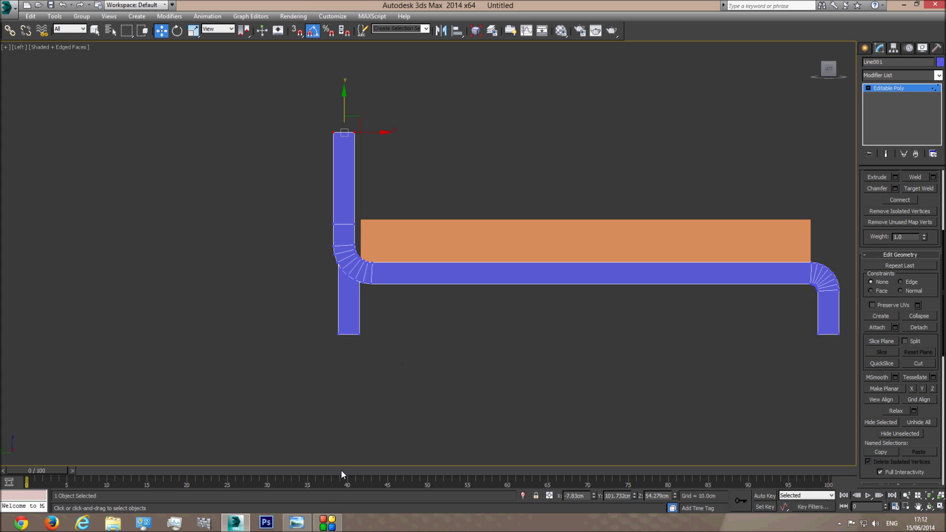
pyautogui.click(295, 527)
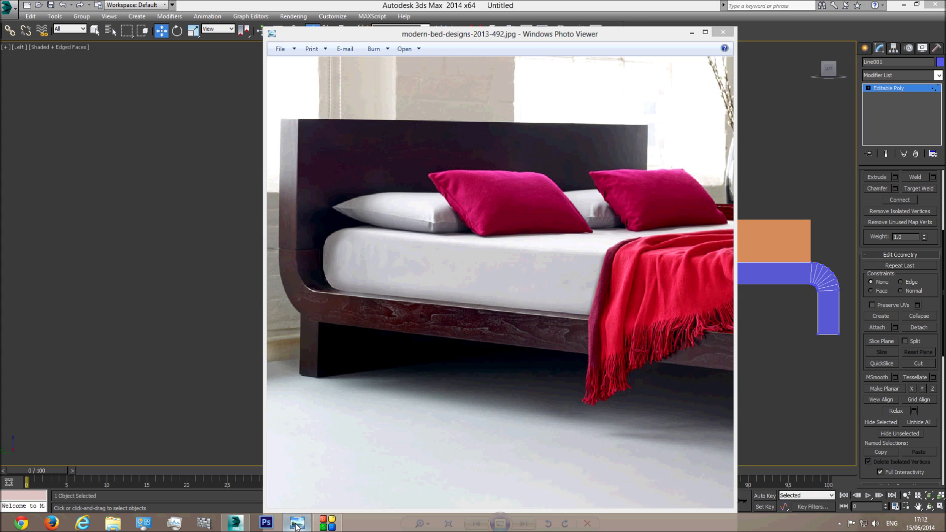
pyautogui.click(296, 524)
pyautogui.moveTo(342, 100); pyautogui.dragTo(341, 105)
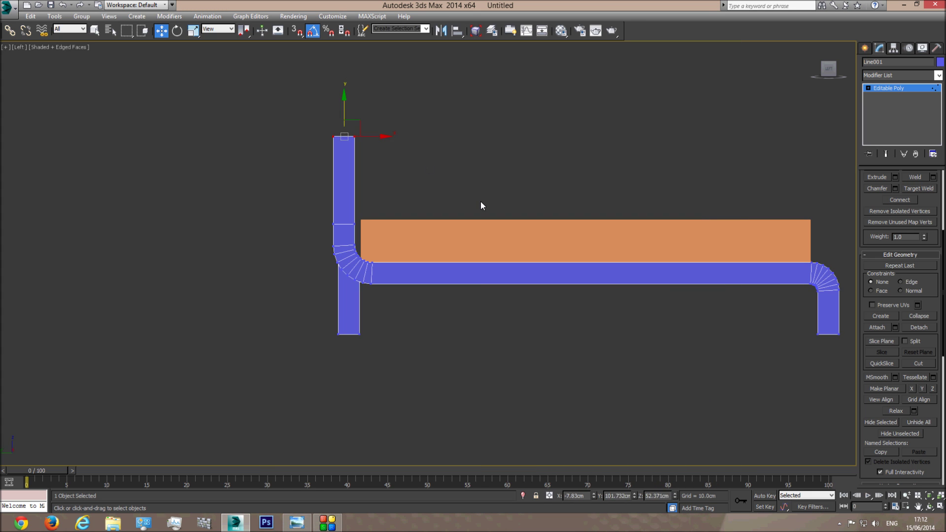
# Show the whole bed at an angle in Perspective and leave vertex level on the frame.
pyautogui.press('p')
pyautogui.click(930, 496)
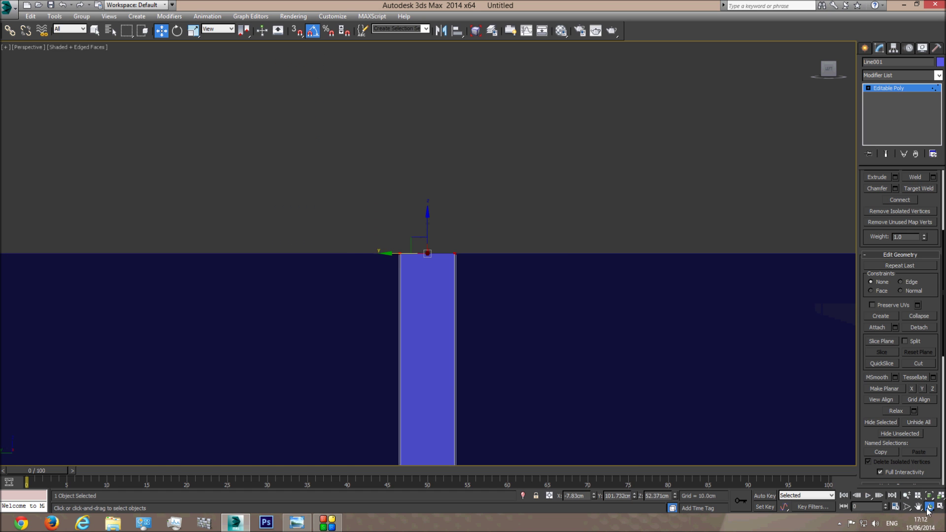
pyautogui.click(929, 507)
pyautogui.moveTo(399, 239); pyautogui.dragTo(323, 264)
pyautogui.scroll(-4, 324, 264)
pyautogui.scroll(-3, 408, 290)
pyautogui.moveTo(414, 247); pyautogui.dragTo(373, 181, button='middle')
pyautogui.moveTo(398, 262); pyautogui.dragTo(417, 283)
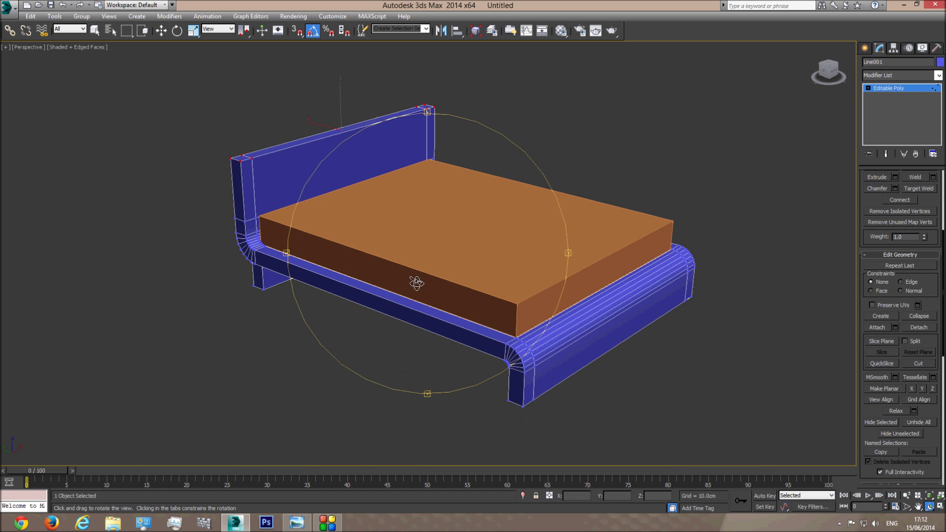
pyautogui.moveTo(417, 283); pyautogui.dragTo(381, 258, button='middle')
pyautogui.scroll(3, 385, 263)
pyautogui.click(95, 30)
pyautogui.click(903, 87)
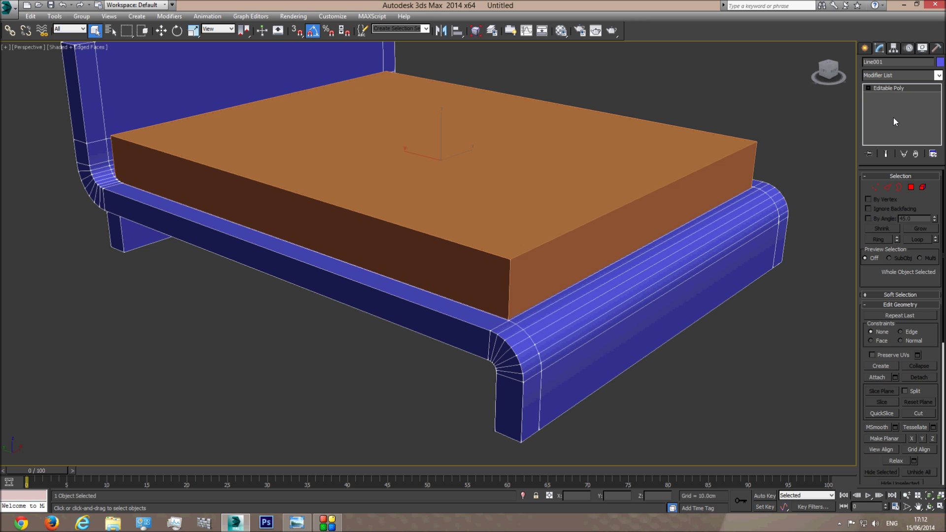
# Compare the footboard seams with the reference photo, deselect the frame and turn off the edged faces display.
pyautogui.click(301, 518)
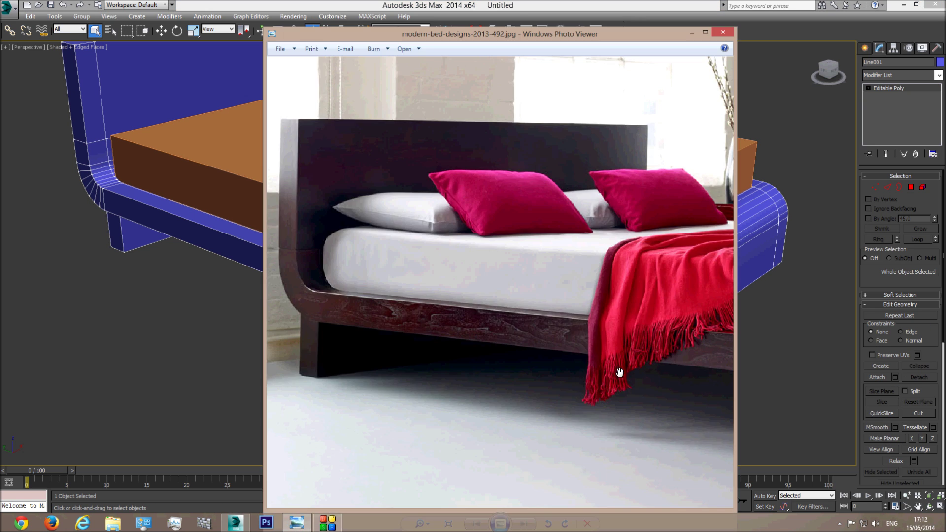
pyautogui.moveTo(636, 352); pyautogui.dragTo(325, 315)
pyautogui.moveTo(608, 358); pyautogui.dragTo(483, 356)
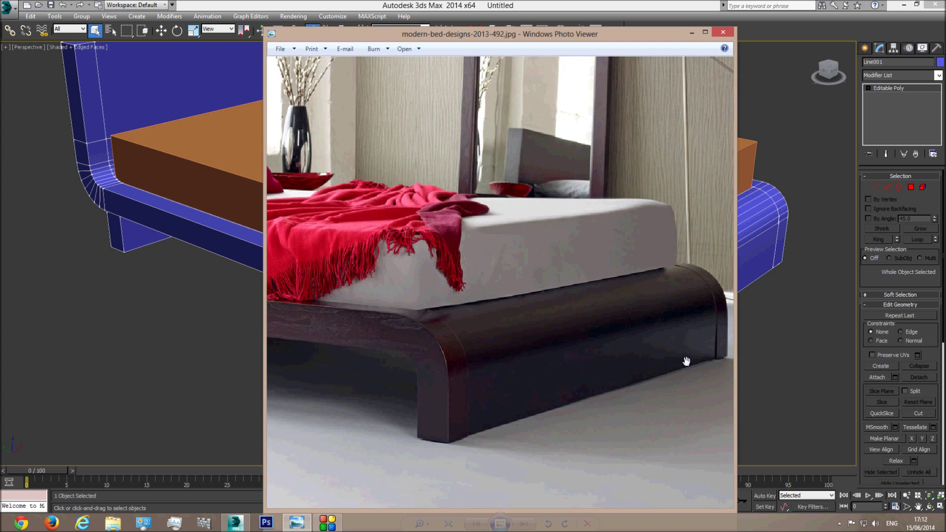
pyautogui.click(672, 4)
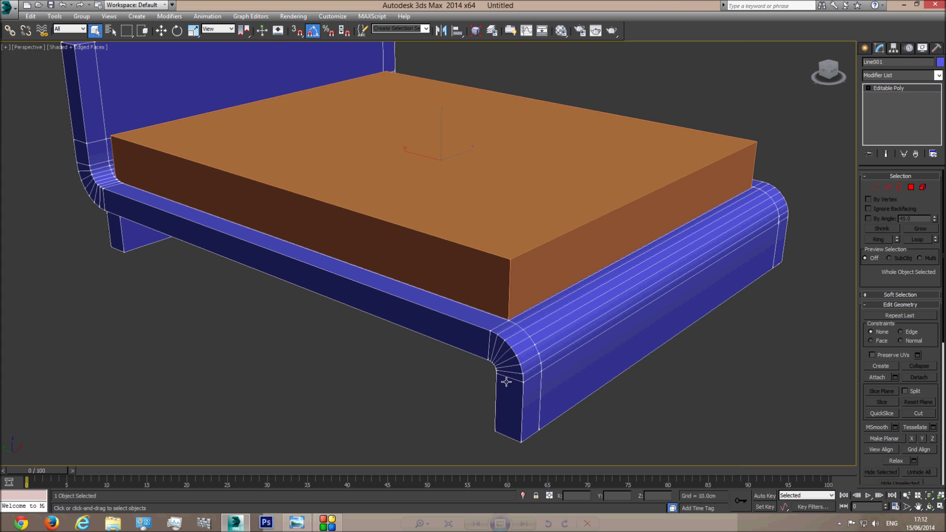
pyautogui.click(808, 180)
pyautogui.press('F4')
pyautogui.scroll(-3, 380, 155)
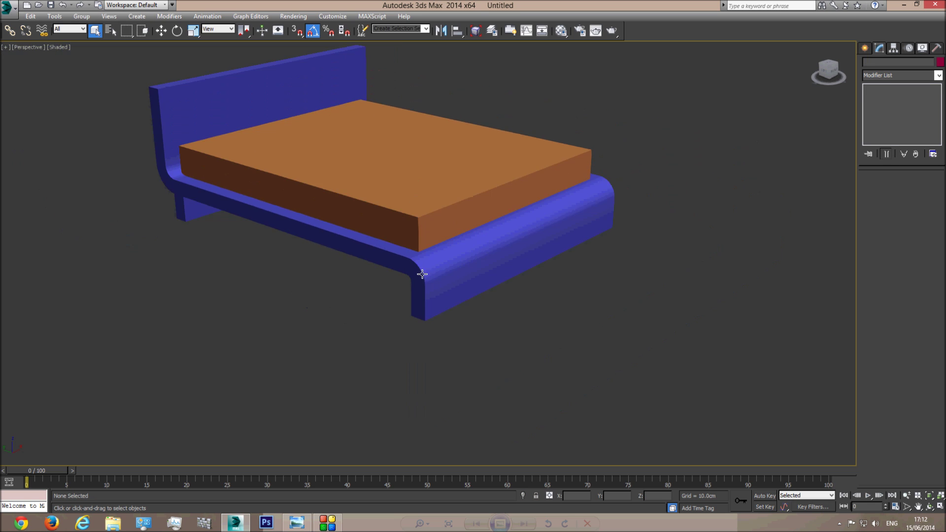
# Select the frame and, at edge level, select the lengthwise edge loop near the mattress side at the footboard curve.
pyautogui.click(505, 247)
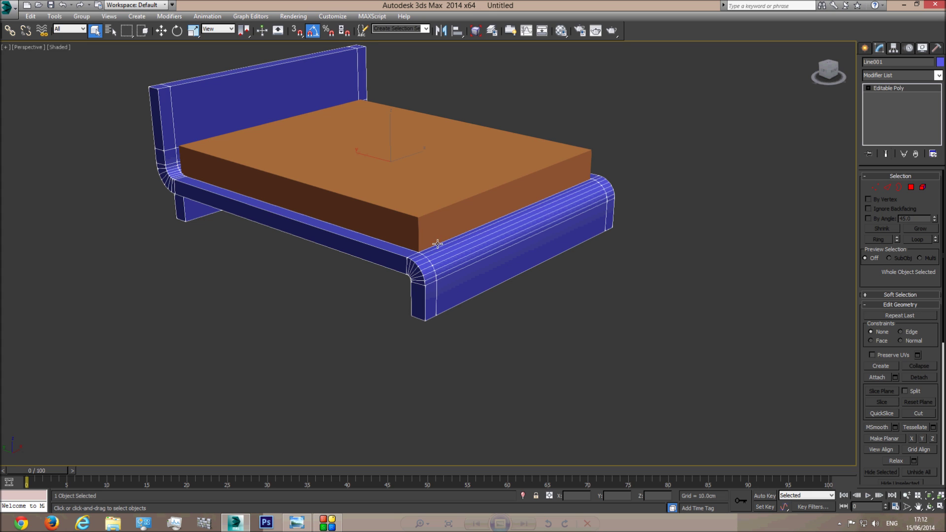
pyautogui.scroll(5, 482, 270)
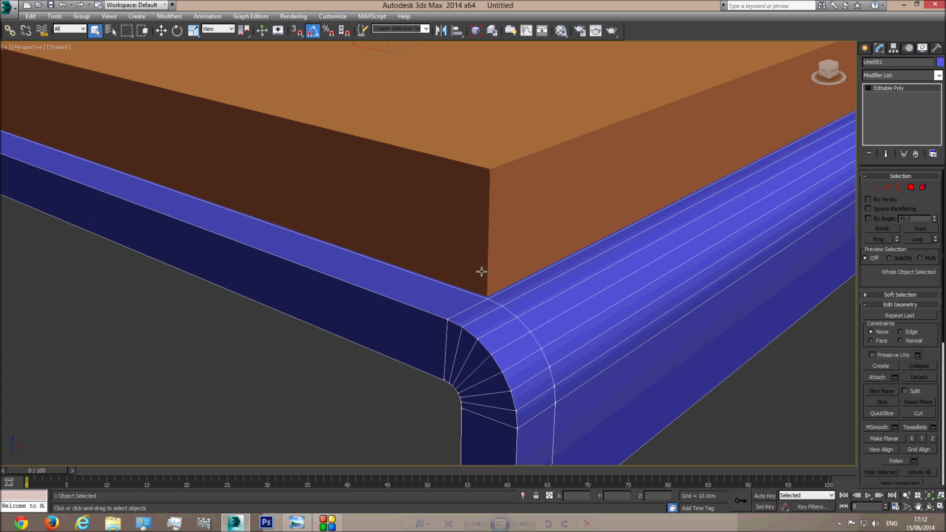
pyautogui.click(887, 187)
pyautogui.doubleClick(553, 382)
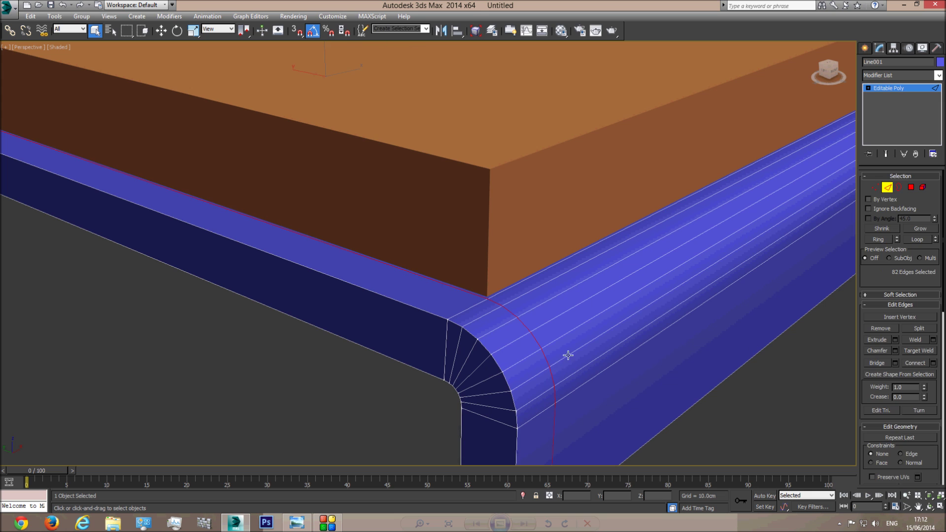
# Examine the selected frame edges around the headboard, footboard and underside in wireframe and shaded display.
pyautogui.scroll(-5, 414, 320)
pyautogui.scroll(5, 284, 222)
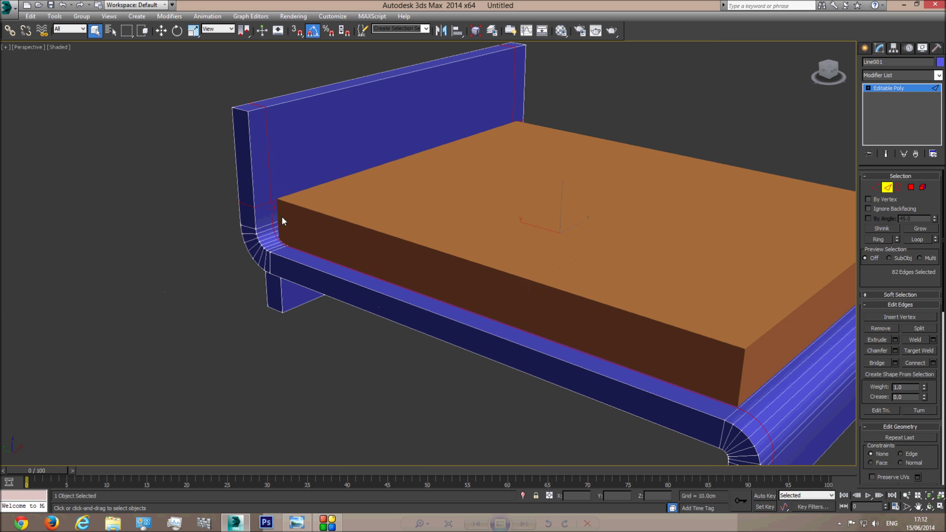
pyautogui.press('F3')
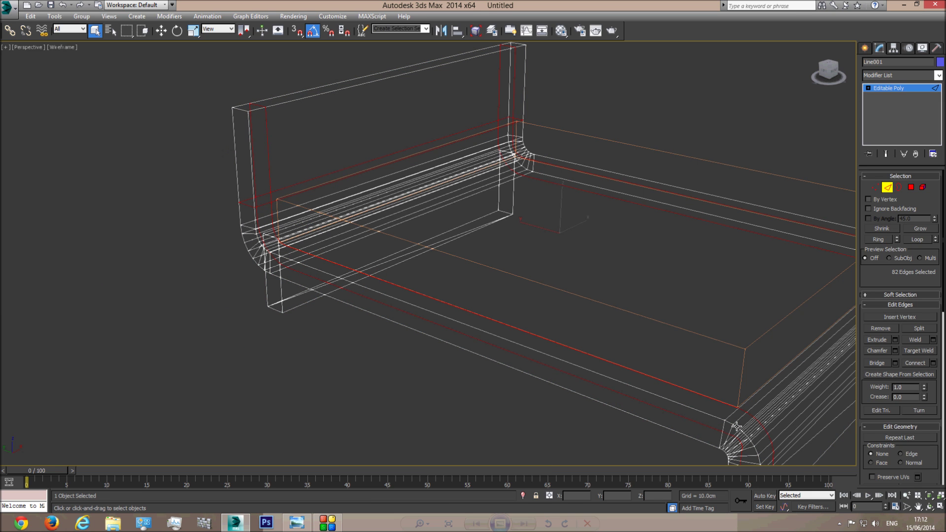
pyautogui.scroll(-3, 656, 396)
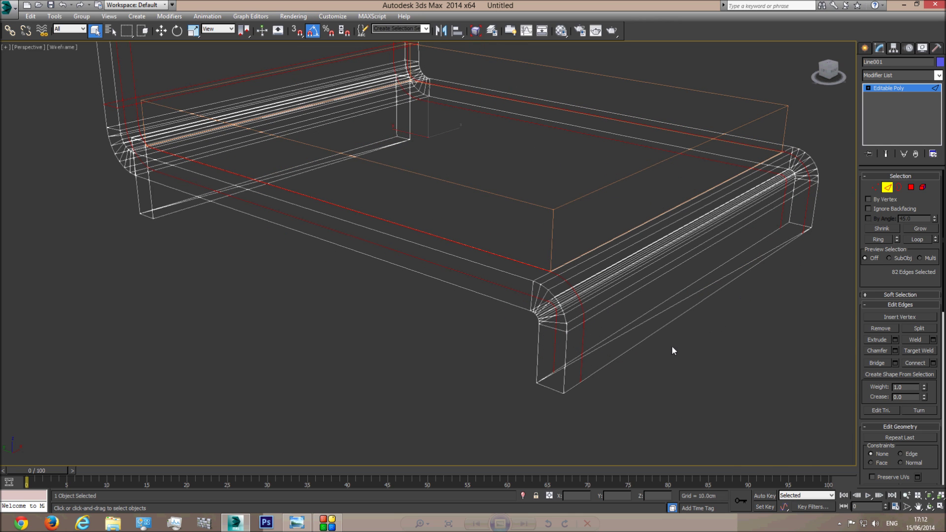
pyautogui.press('F3')
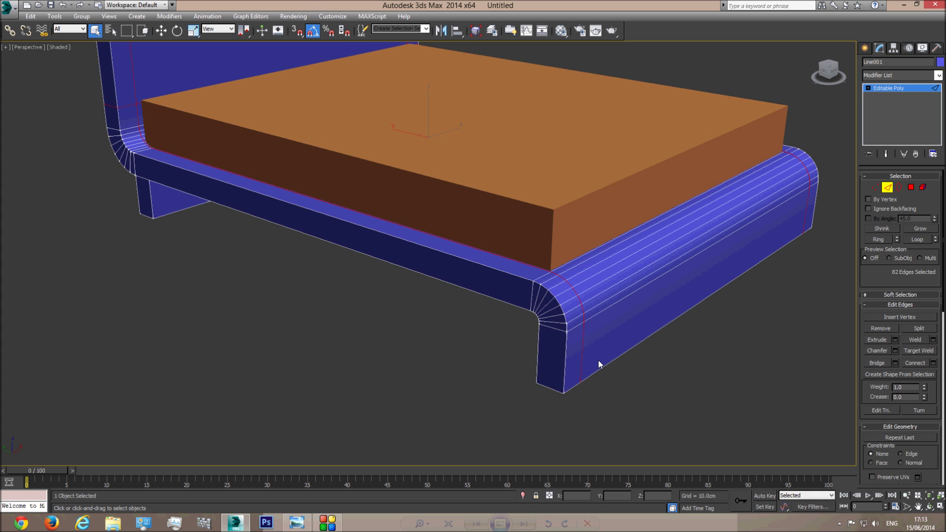
pyautogui.press('F3')
pyautogui.click(930, 506)
pyautogui.moveTo(535, 315)
pyautogui.mouseDown()
pyautogui.moveTo(437, 257)
pyautogui.moveTo(509, 243)
pyautogui.moveTo(481, 211)
pyautogui.mouseUp()
pyautogui.press('F3')
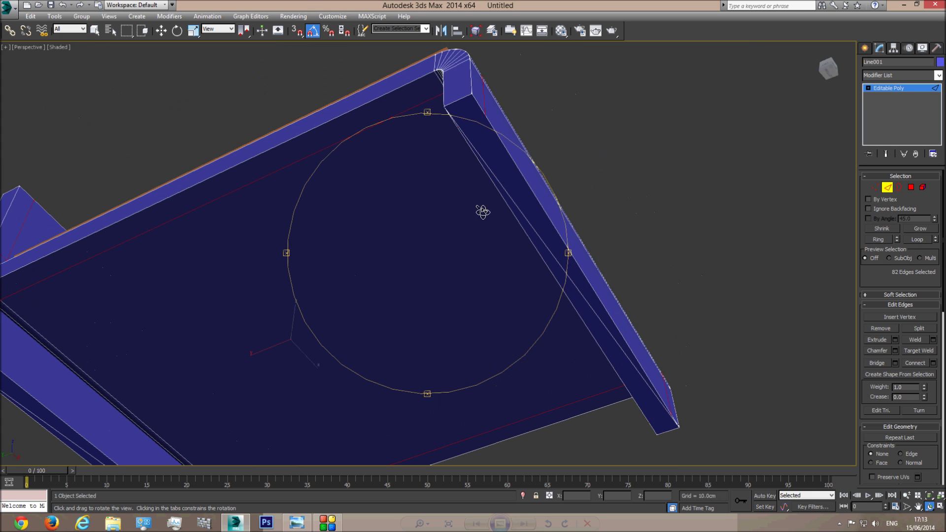
pyautogui.rightClick(505, 192)
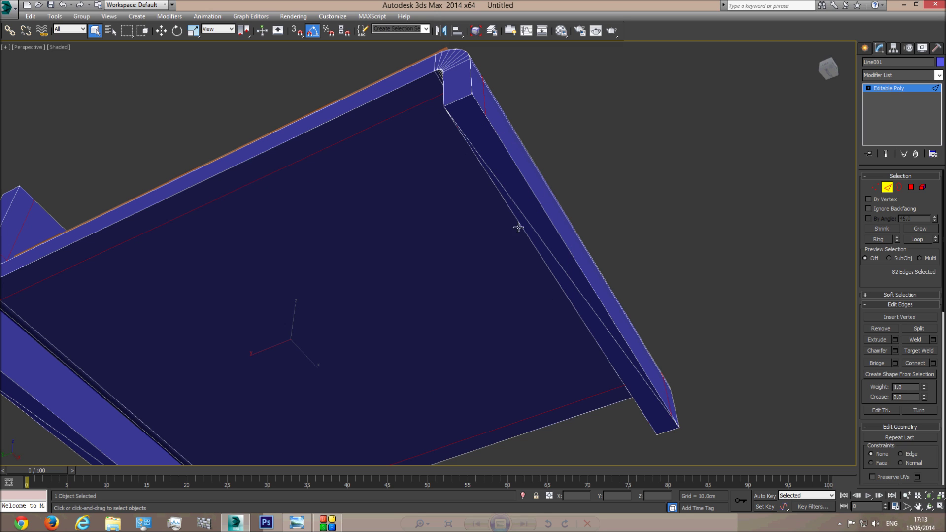
pyautogui.moveTo(358, 223); pyautogui.dragTo(580, 102, button='middle')
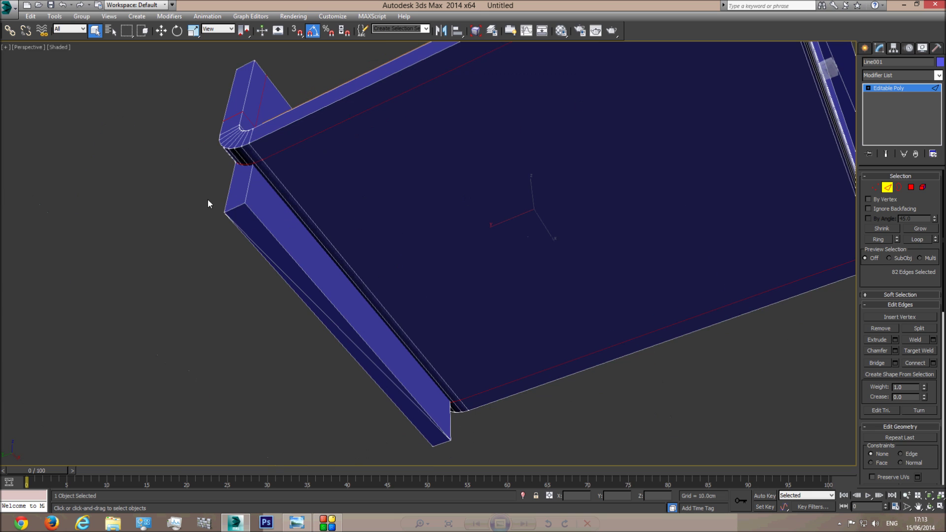
pyautogui.scroll(-3, 560, 363)
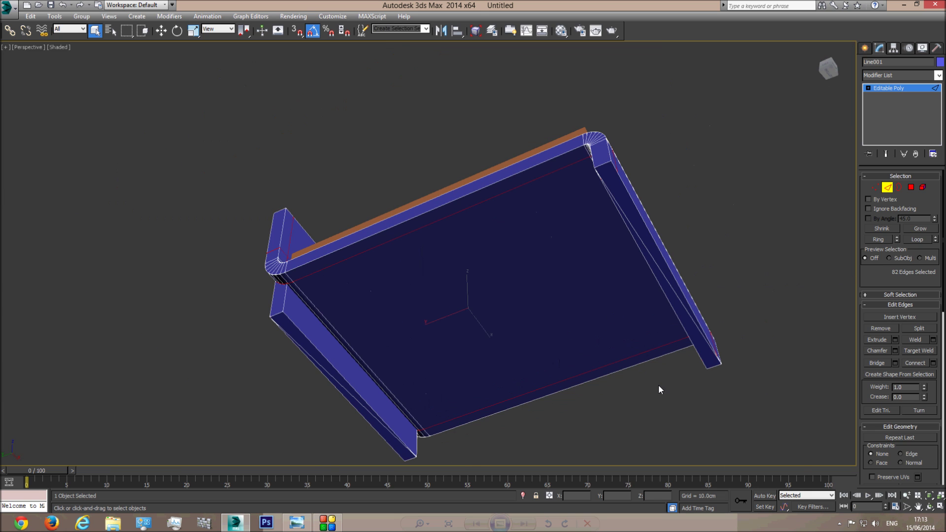
pyautogui.click(929, 506)
pyautogui.moveTo(418, 292); pyautogui.dragTo(459, 336)
pyautogui.scroll(3, 460, 336)
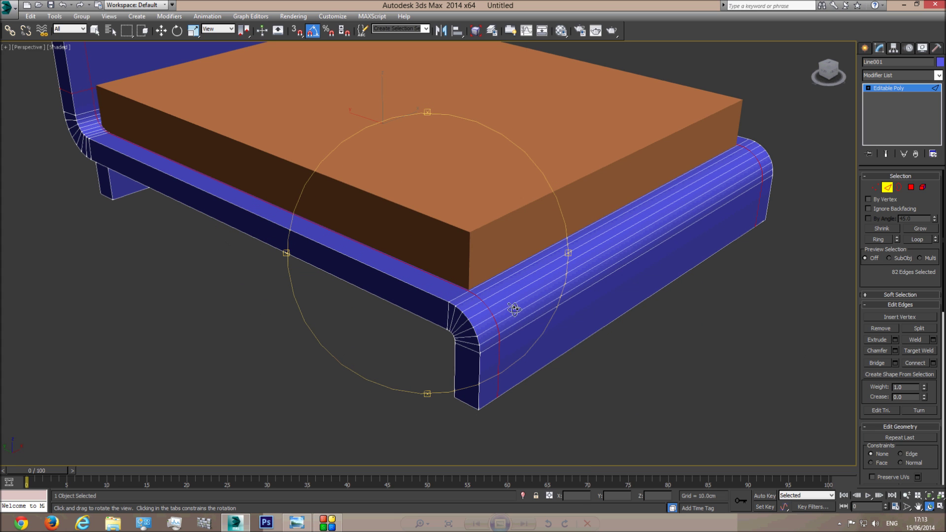
# Remove the vertical edges on the upper headboard, near both ends, from the edge selection.
pyautogui.press('F3')
pyautogui.moveTo(126, 58); pyautogui.dragTo(163, 205)
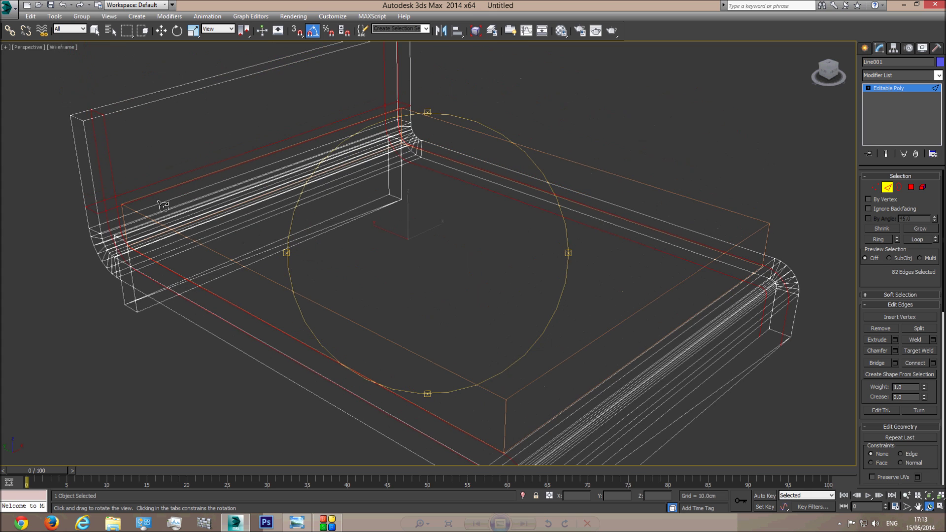
pyautogui.moveTo(320, 214); pyautogui.dragTo(412, 314, button='middle')
pyautogui.scroll(2, 217, 253)
pyautogui.moveTo(217, 254); pyautogui.dragTo(341, 248, button='middle')
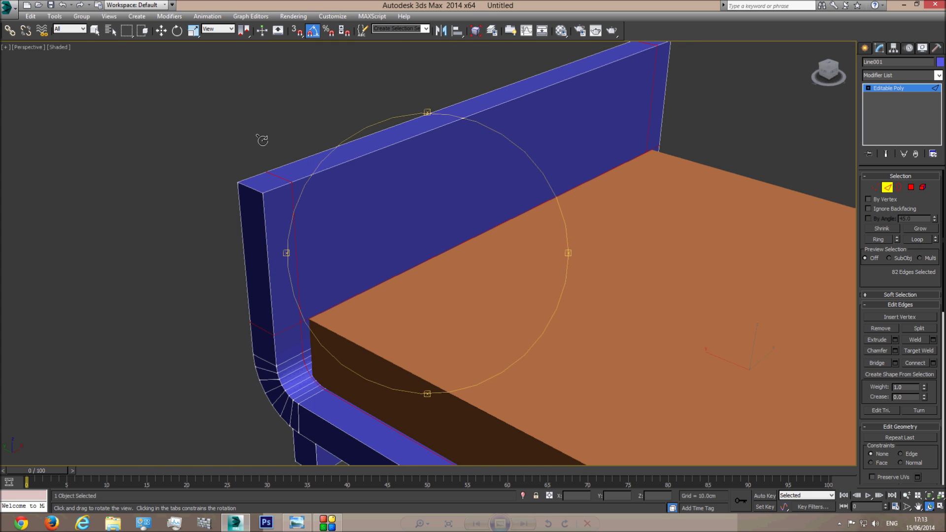
pyautogui.press('q')
pyautogui.moveTo(233, 202); pyautogui.dragTo(228, 199)
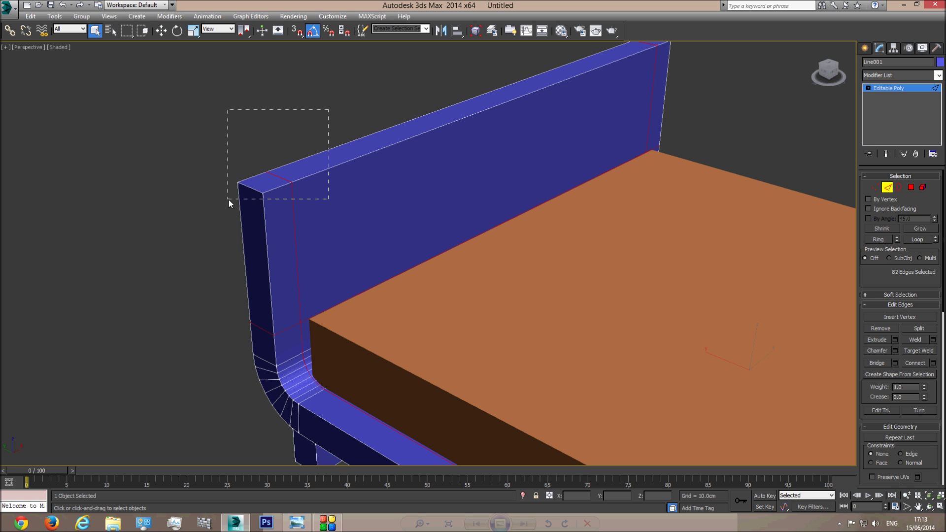
pyautogui.keyDown('alt'); pyautogui.moveTo(193, 239); pyautogui.dragTo(193, 238); pyautogui.keyUp('alt')
pyautogui.moveTo(601, 76); pyautogui.dragTo(606, 60, button='middle')
pyautogui.keyDown('alt'); pyautogui.moveTo(449, 142); pyautogui.dragTo(453, 144); pyautogui.keyUp('alt')
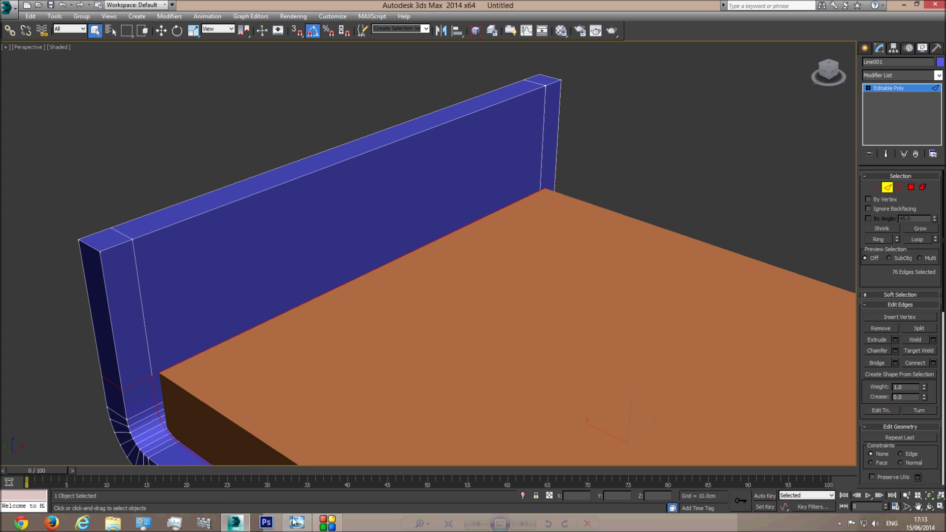
# Compare the selected frame edges with the headboard and footboard joints in the reference photo, checking them in wireframe and shaded display.
pyautogui.click(296, 522)
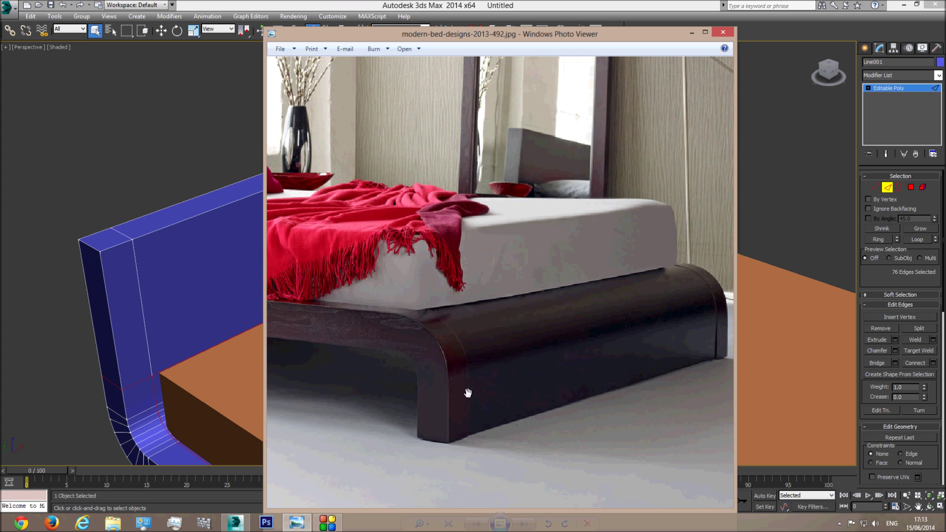
pyautogui.moveTo(278, 316); pyautogui.dragTo(611, 348)
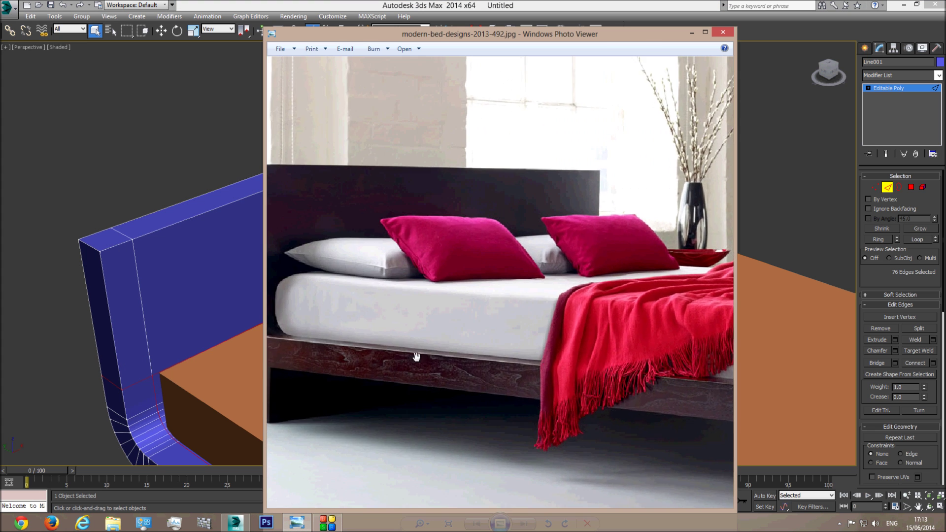
pyautogui.moveTo(416, 357); pyautogui.dragTo(512, 386)
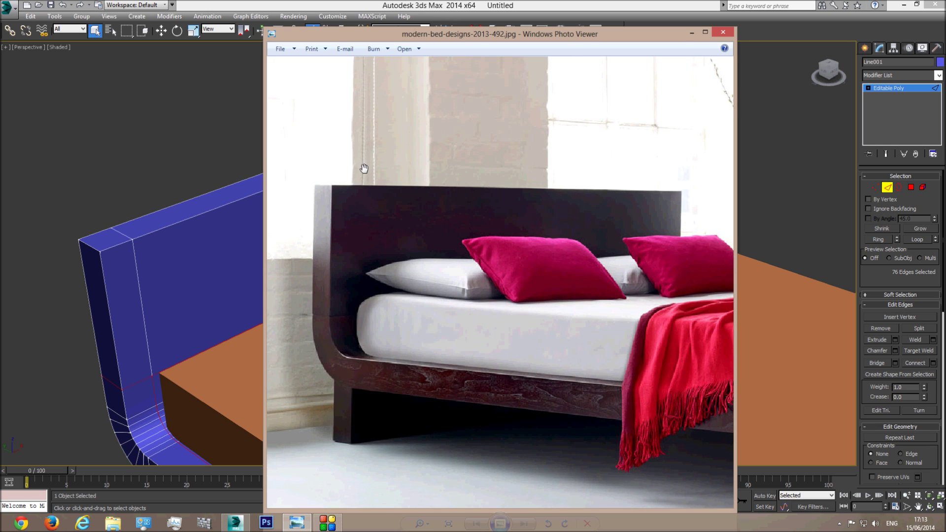
pyautogui.click(172, 5)
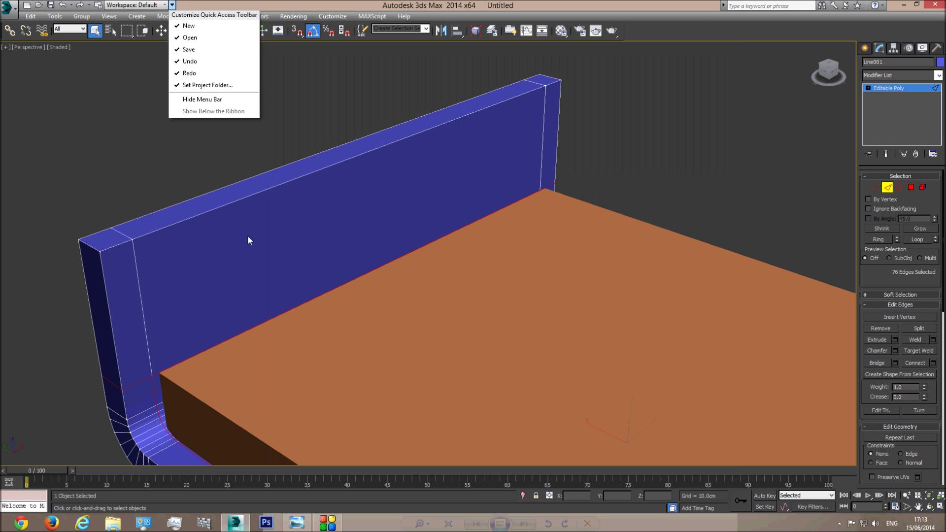
pyautogui.click(478, 342)
pyautogui.moveTo(479, 341)
pyautogui.keyDown('alt'); pyautogui.mouseDown(button='middle')
pyautogui.moveTo(496, 258)
pyautogui.moveTo(257, 188)
pyautogui.mouseUp(button='middle'); pyautogui.keyUp('alt')
pyautogui.press('F3')
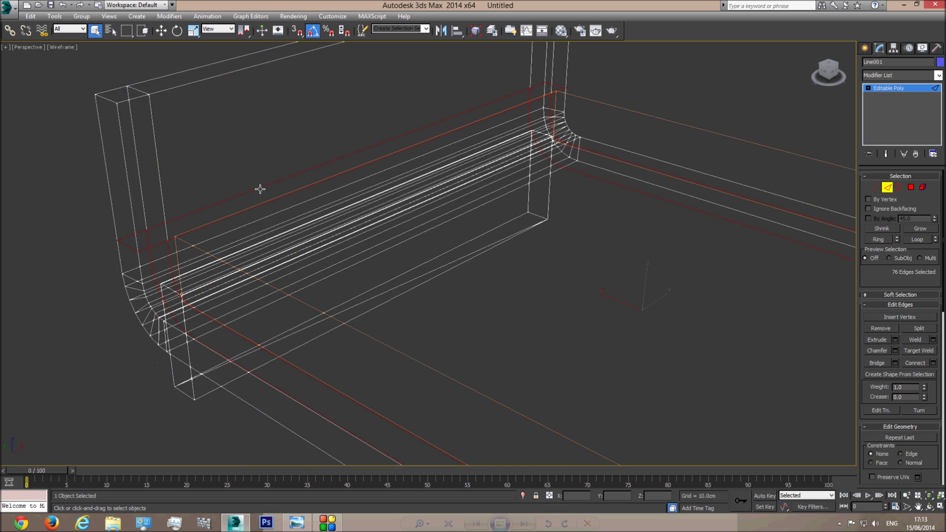
pyautogui.press('F3')
pyautogui.moveTo(610, 322); pyautogui.dragTo(438, 212, button='middle')
pyautogui.moveTo(603, 414); pyautogui.dragTo(536, 311, button='middle')
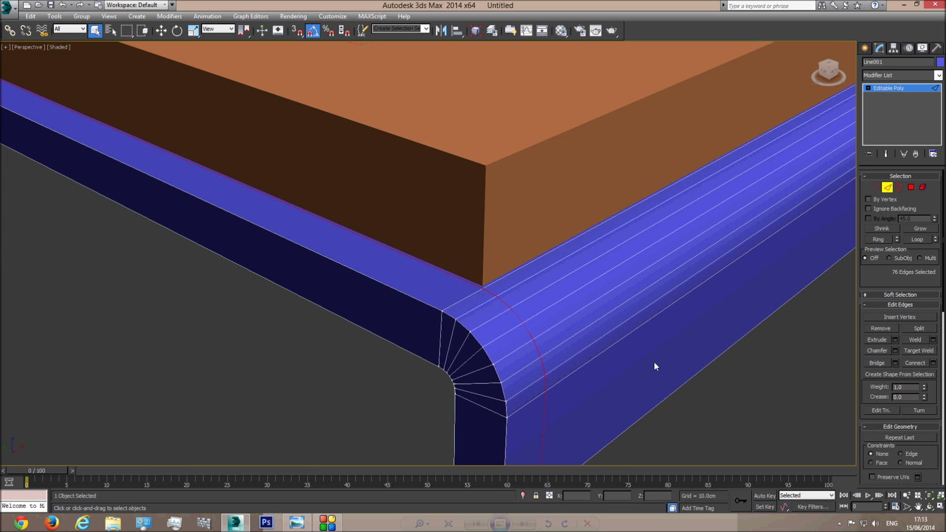
pyautogui.click(895, 340)
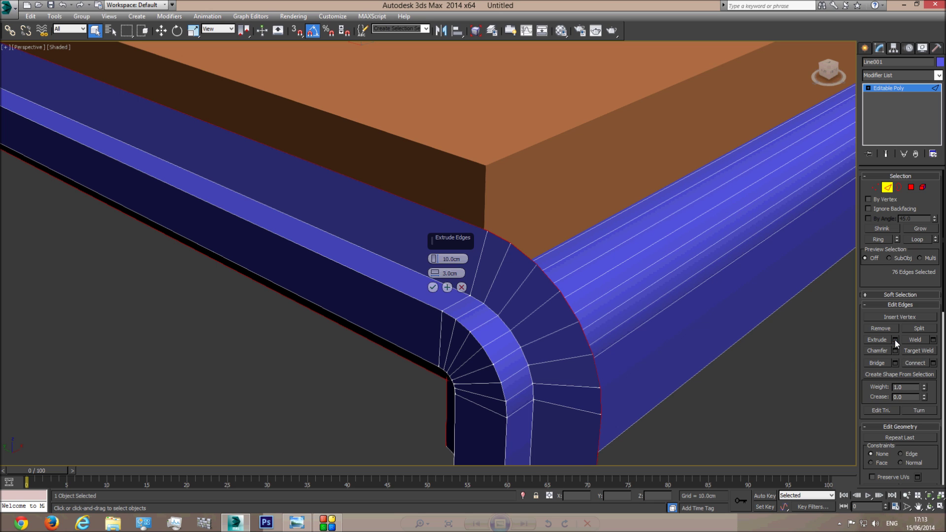
pyautogui.doubleClick(456, 259)
pyautogui.write('-0.1')
pyautogui.press('Return')
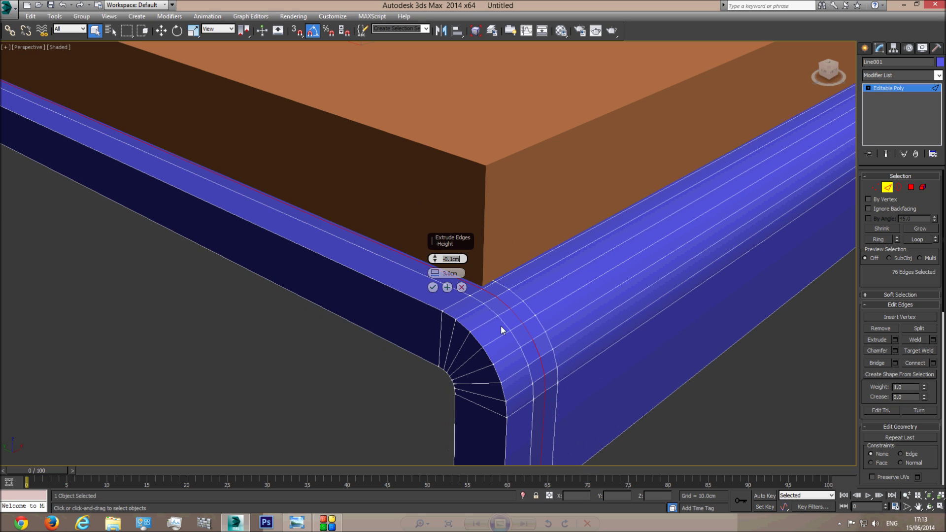
pyautogui.moveTo(532, 353); pyautogui.dragTo(517, 348, button='middle')
pyautogui.write('0.')
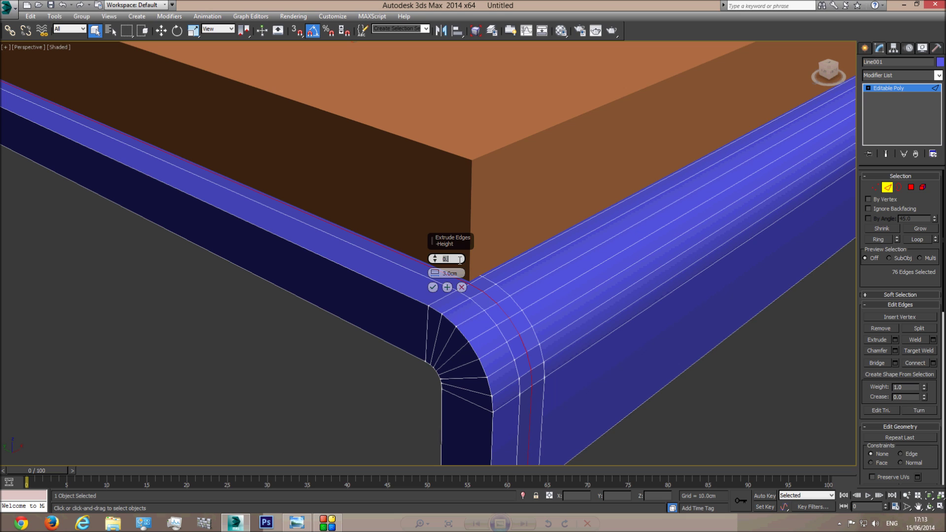
pyautogui.click(460, 288)
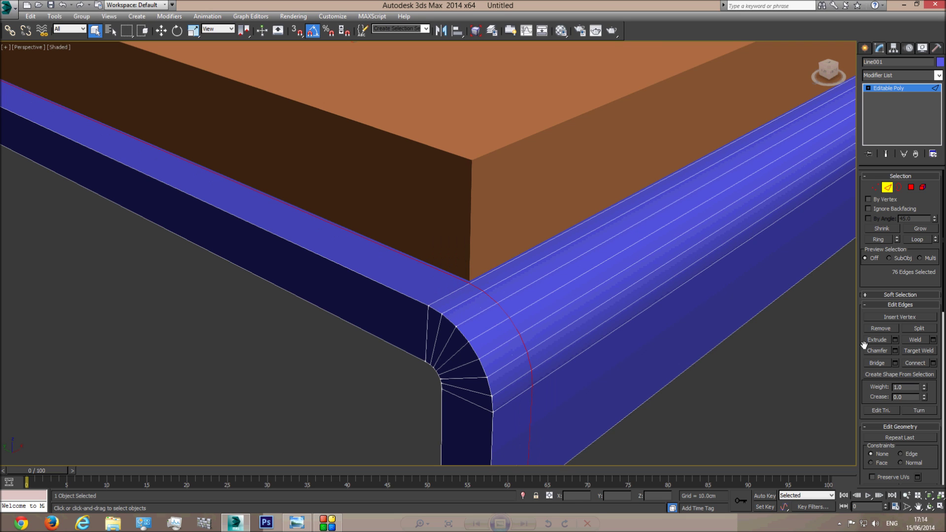
# Extrude the selected seam edges inward with a height of -0.4 cm and a width of 0.2 cm.
pyautogui.click(895, 340)
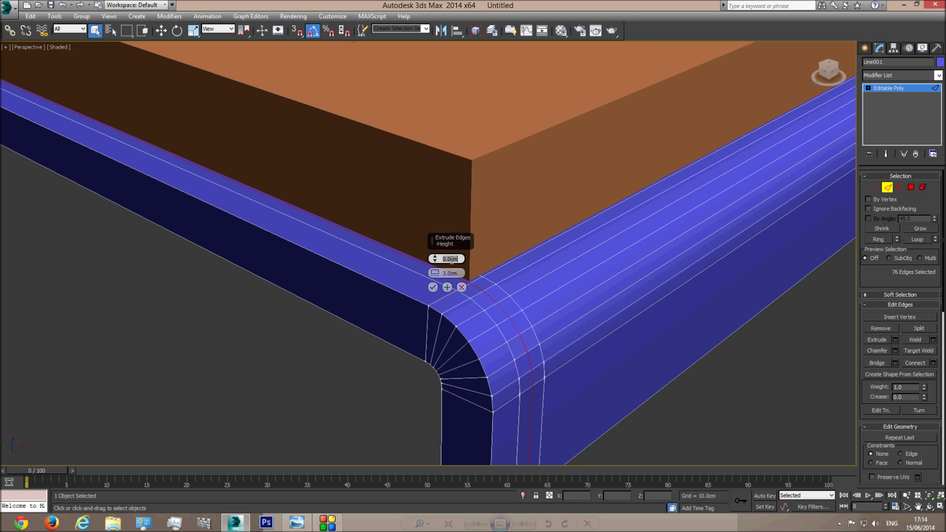
pyautogui.press('Return')
pyautogui.moveTo(435, 273); pyautogui.dragTo(433, 291)
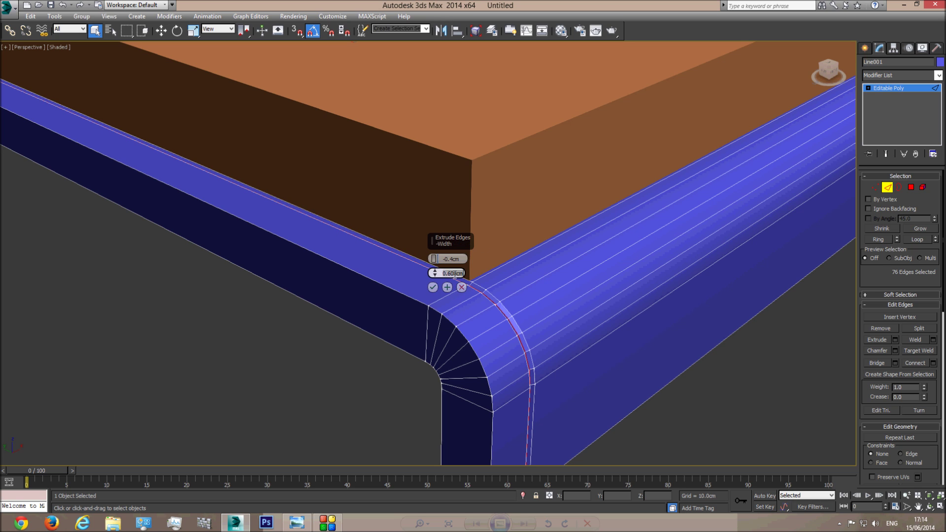
pyautogui.write('0.2')
pyautogui.press('Return')
pyautogui.moveTo(512, 331); pyautogui.dragTo(485, 319, button='middle')
pyautogui.scroll(5, 485, 319)
# Check the groove against the footboard joint in the reference photo and apply the edge extrusion with a 0.2 cm width.
pyautogui.click(298, 523)
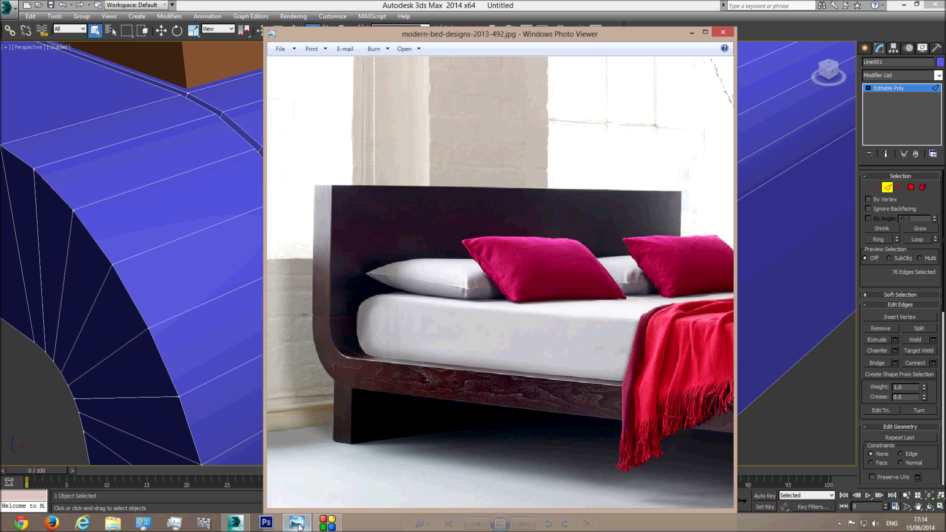
pyautogui.scroll(-1, 523, 355)
pyautogui.scroll(-2, 473, 373)
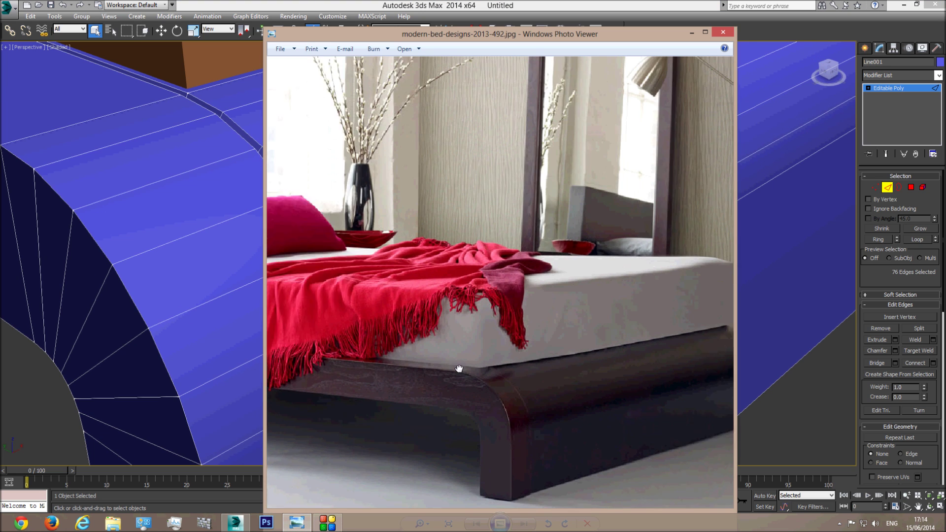
pyautogui.click(317, 10)
pyautogui.click(453, 273)
pyautogui.write('0.15')
pyautogui.press('Return')
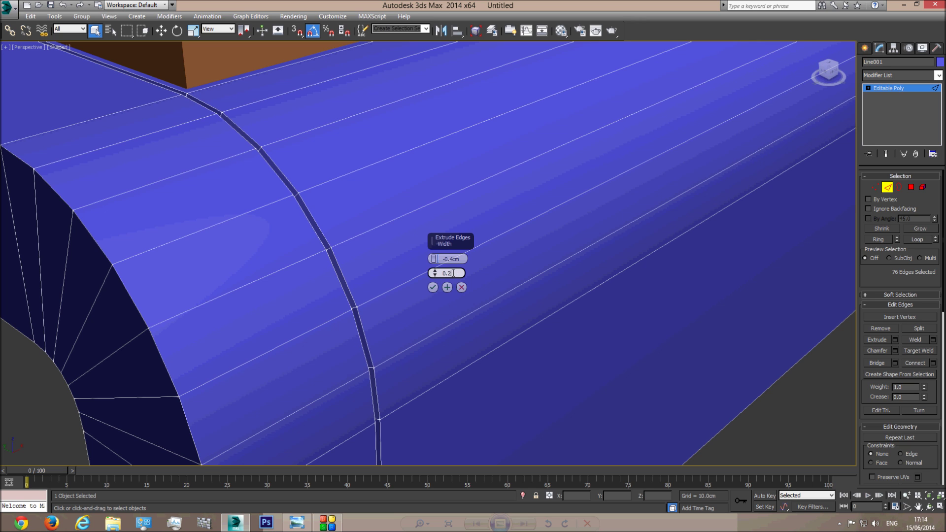
pyautogui.click(433, 287)
# Leave edge level and deselect the bed frame.
pyautogui.press('z')
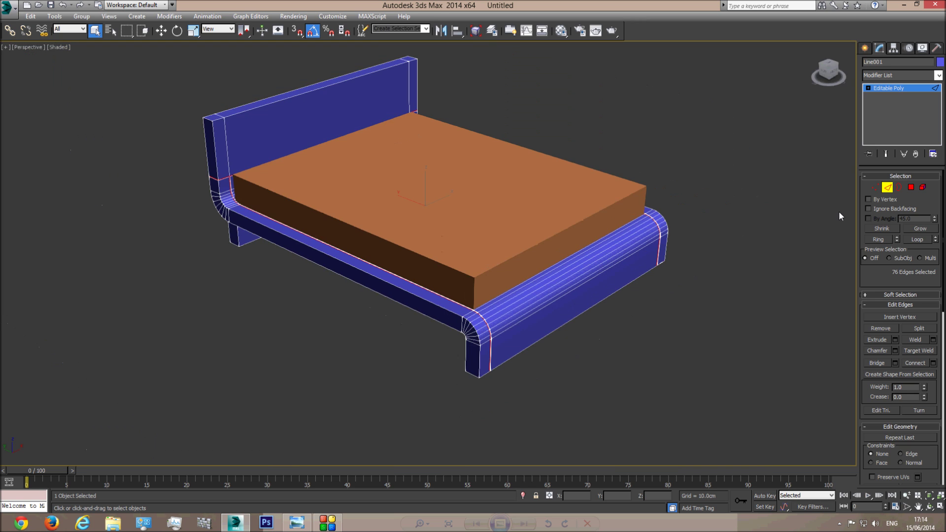
pyautogui.click(893, 89)
pyautogui.click(634, 337)
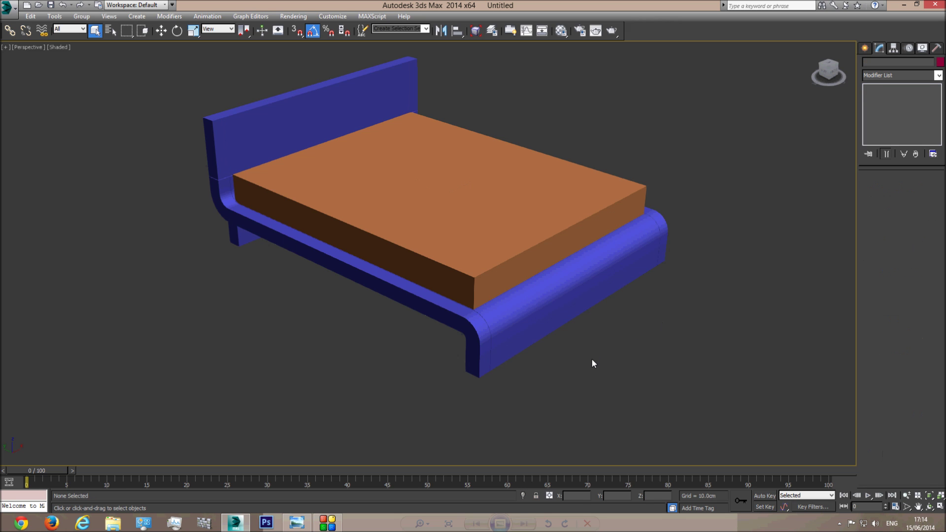
# Compare the finished frame grooves with the footboard and headboard joints in the reference photo.
pyautogui.click(930, 507)
pyautogui.moveTo(392, 239); pyautogui.dragTo(291, 211)
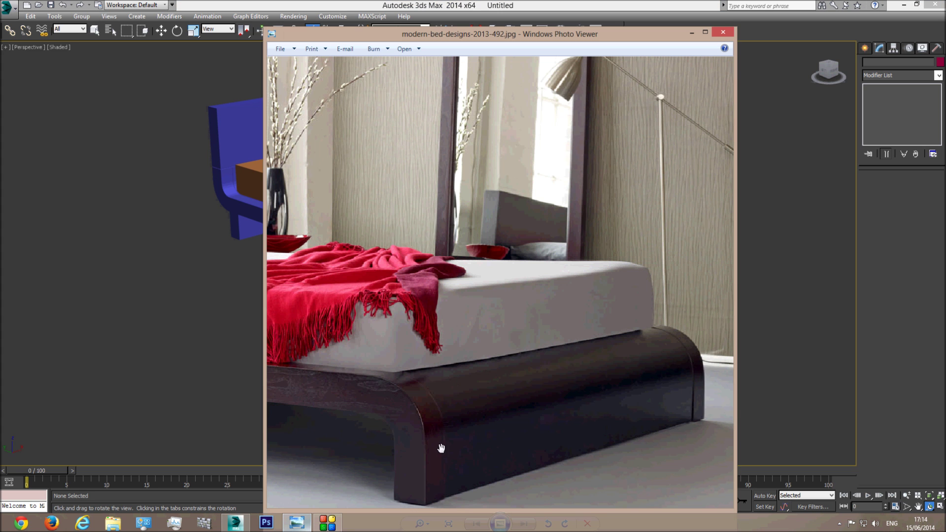
pyautogui.click(296, 523)
pyautogui.moveTo(352, 347); pyautogui.dragTo(575, 356)
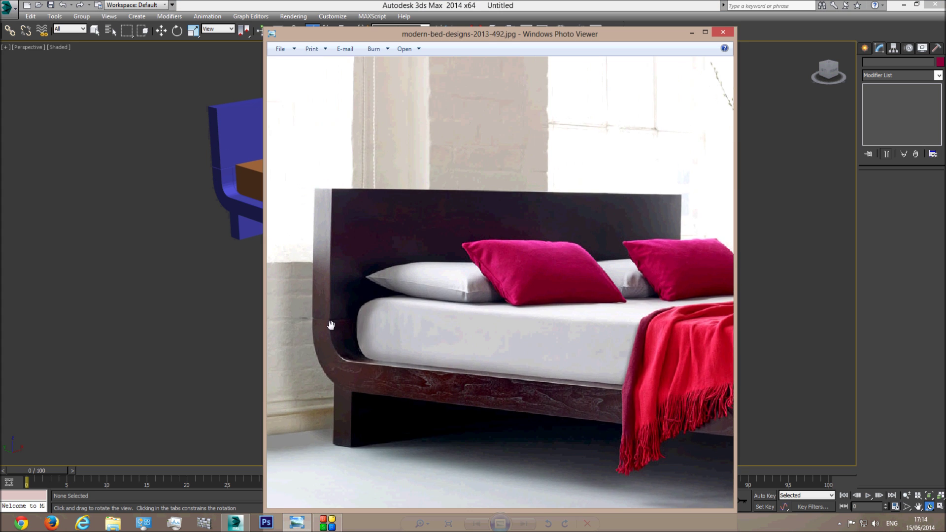
pyautogui.click(273, 3)
# Turn on the edged faces display and compare the frame's outer edges at the footboard corner with the reference photo.
pyautogui.press('F4')
pyautogui.scroll(5, 464, 295)
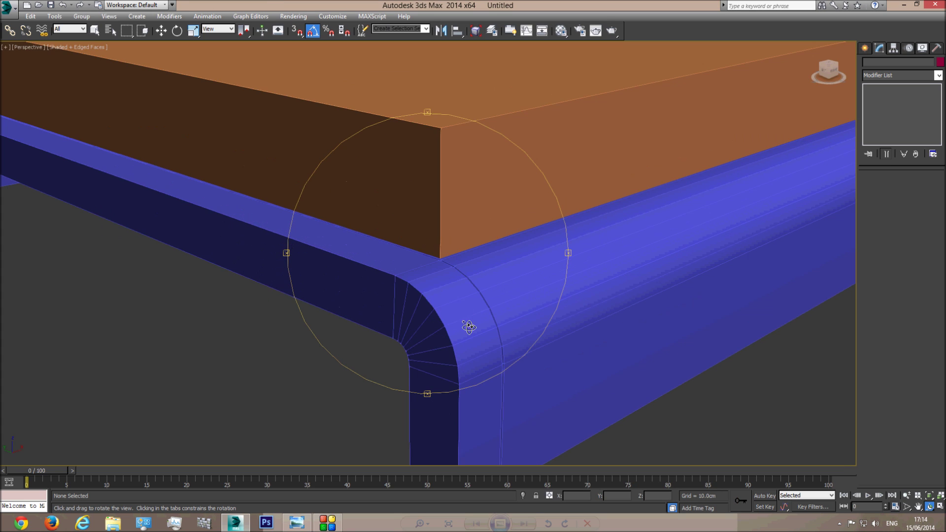
pyautogui.scroll(-2, 490, 334)
pyautogui.moveTo(471, 301); pyautogui.dragTo(459, 317)
pyautogui.scroll(5, 463, 321)
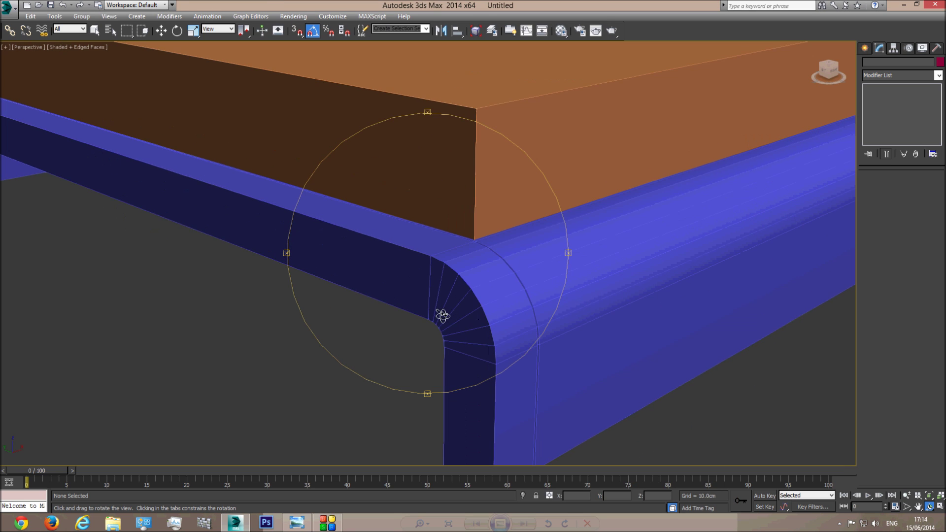
pyautogui.rightClick(383, 266)
pyautogui.click(296, 524)
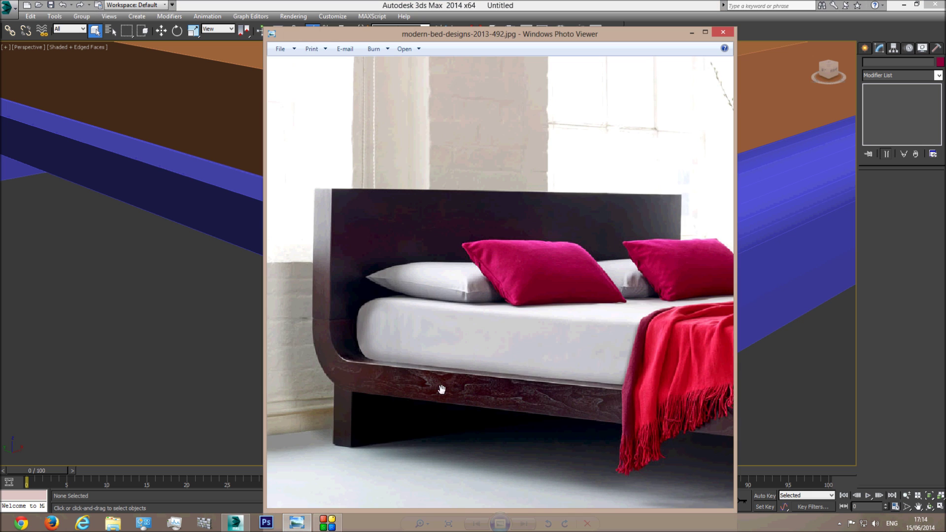
pyautogui.click(266, 165)
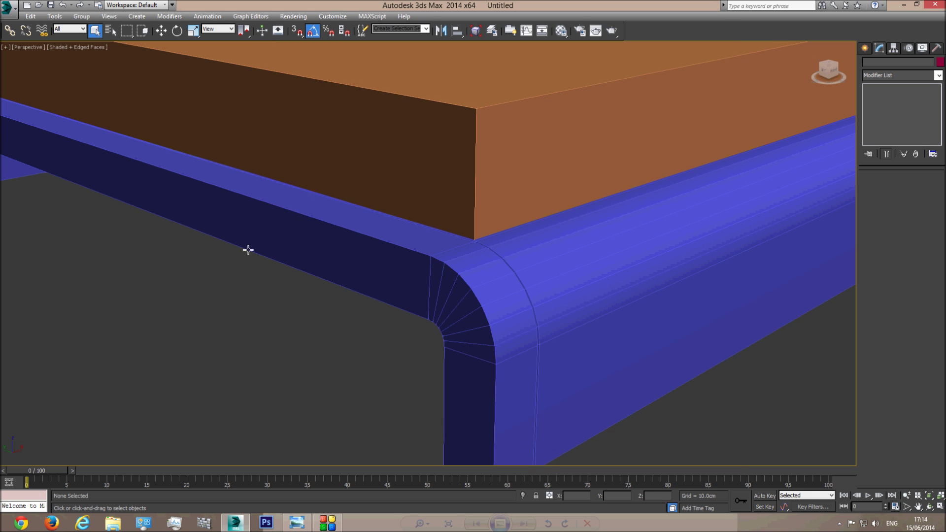
# At edge level, select the frame's outer upper and lower side rail edges and the footboard's end bottom edge, and extend them to loops.
pyautogui.click(634, 230)
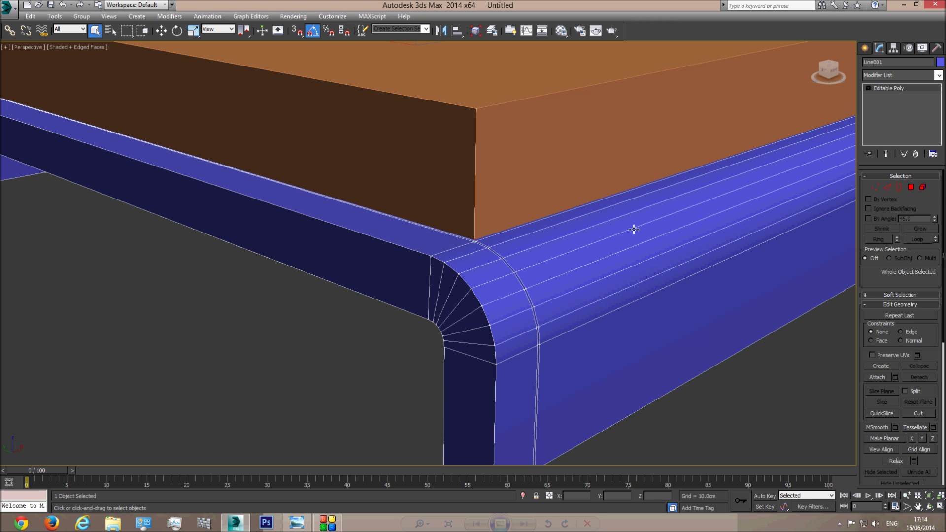
pyautogui.click(887, 188)
pyautogui.click(425, 253)
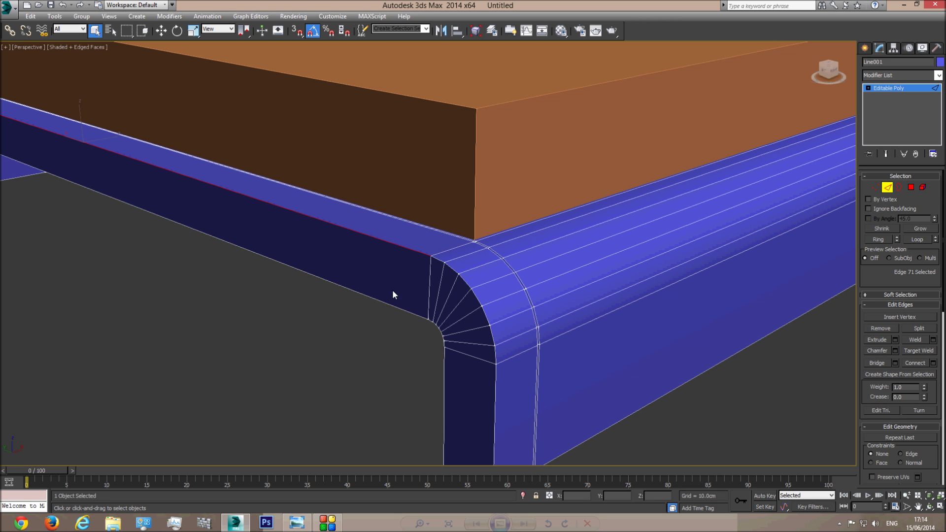
pyautogui.keyDown('ctrl'); pyautogui.click(381, 301); pyautogui.keyUp('ctrl')
pyautogui.moveTo(532, 404); pyautogui.dragTo(457, 307, button='middle')
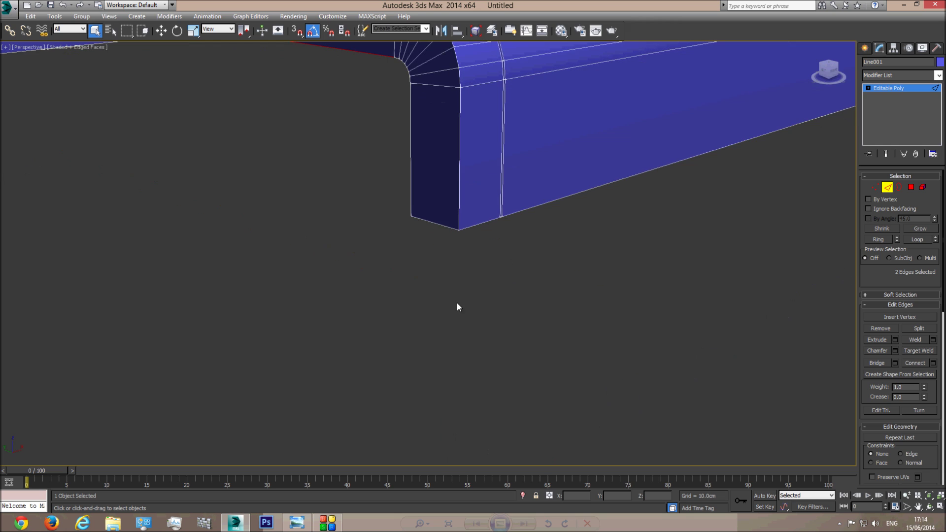
pyautogui.keyDown('ctrl'); pyautogui.click(438, 227); pyautogui.keyUp('ctrl')
pyautogui.moveTo(297, 170); pyautogui.dragTo(559, 393, button='middle')
pyautogui.moveTo(249, 84); pyautogui.dragTo(279, 204, button='middle')
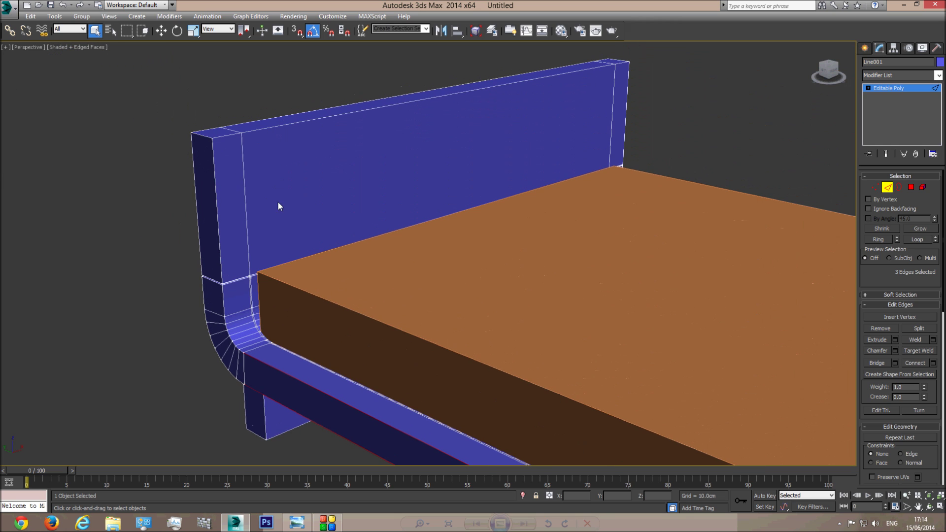
pyautogui.click(917, 240)
# Examine the selected edge loops around the frame, footboard and underside in wireframe and shaded display.
pyautogui.keyDown('alt'); pyautogui.moveTo(144, 292); pyautogui.dragTo(618, 365, button='middle'); pyautogui.keyUp('alt')
pyautogui.moveTo(123, 98); pyautogui.dragTo(332, 277, button='middle')
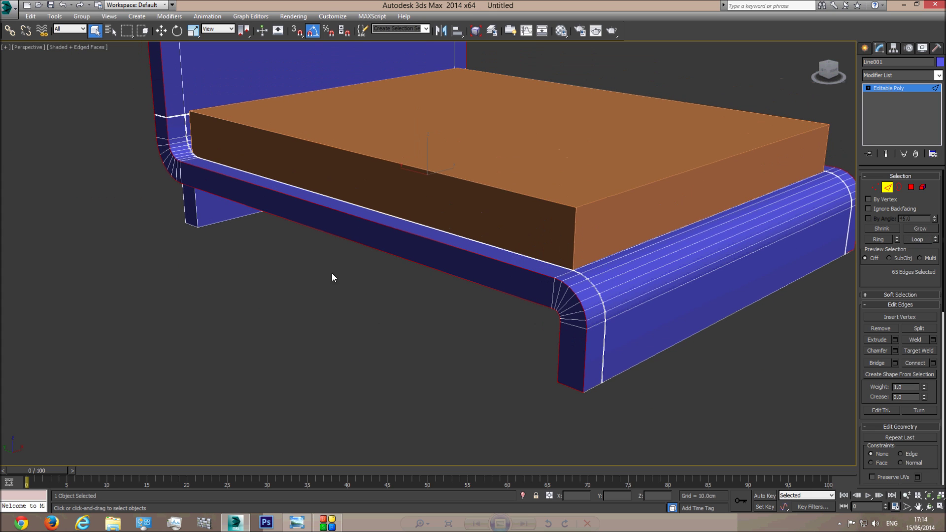
pyautogui.moveTo(694, 287); pyautogui.dragTo(535, 344, button='middle')
pyautogui.press('F3')
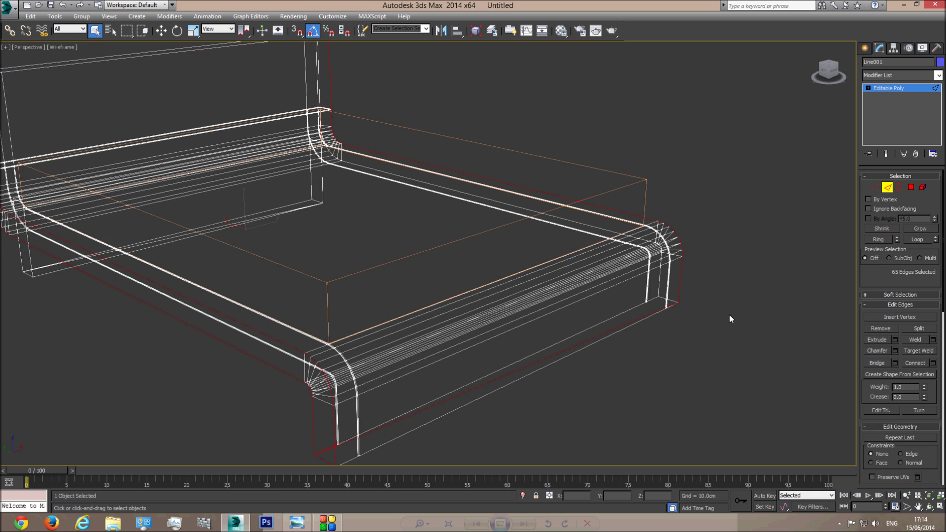
pyautogui.click(929, 506)
pyautogui.moveTo(468, 327)
pyautogui.mouseDown()
pyautogui.moveTo(482, 274)
pyautogui.moveTo(522, 246)
pyautogui.moveTo(371, 198)
pyautogui.mouseUp()
pyautogui.press('F3')
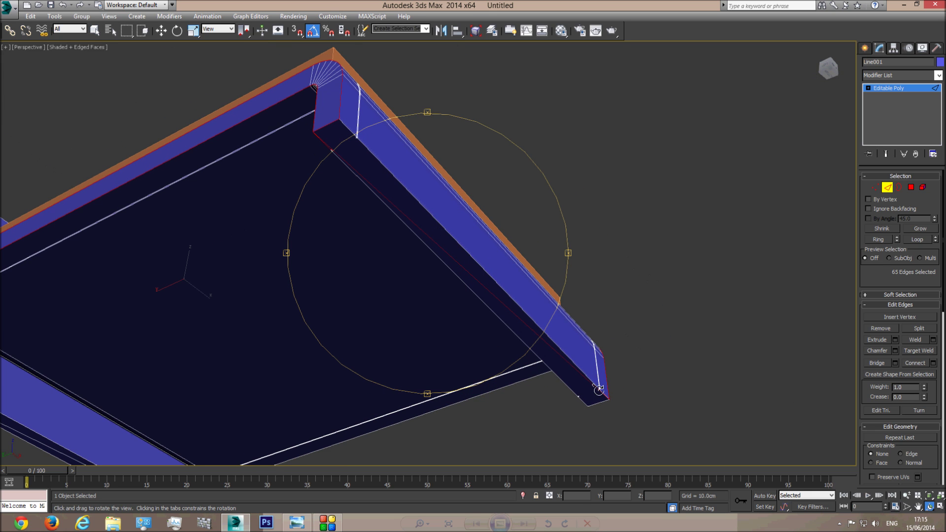
pyautogui.moveTo(456, 280); pyautogui.dragTo(557, 256, button='middle')
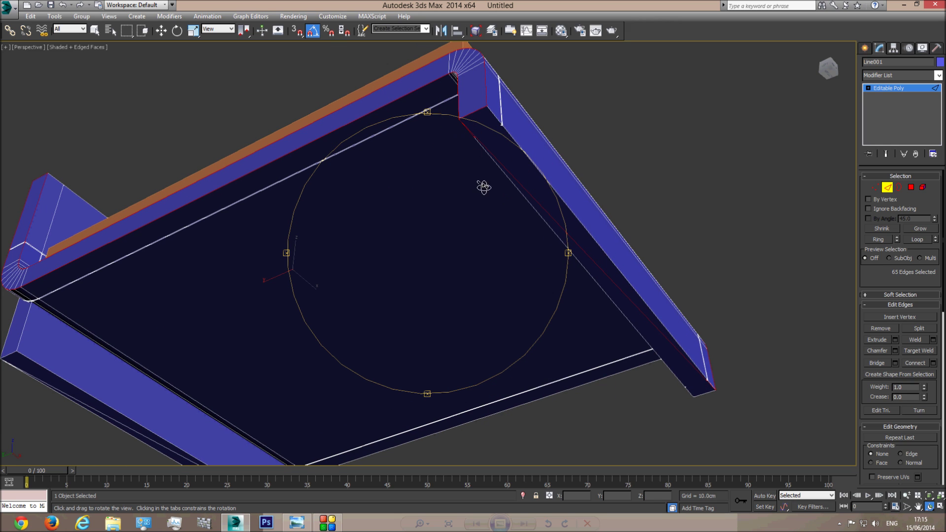
# Undo the loop selection and remove the stray diagonal edge across the underside of the footboard.
pyautogui.click(481, 143)
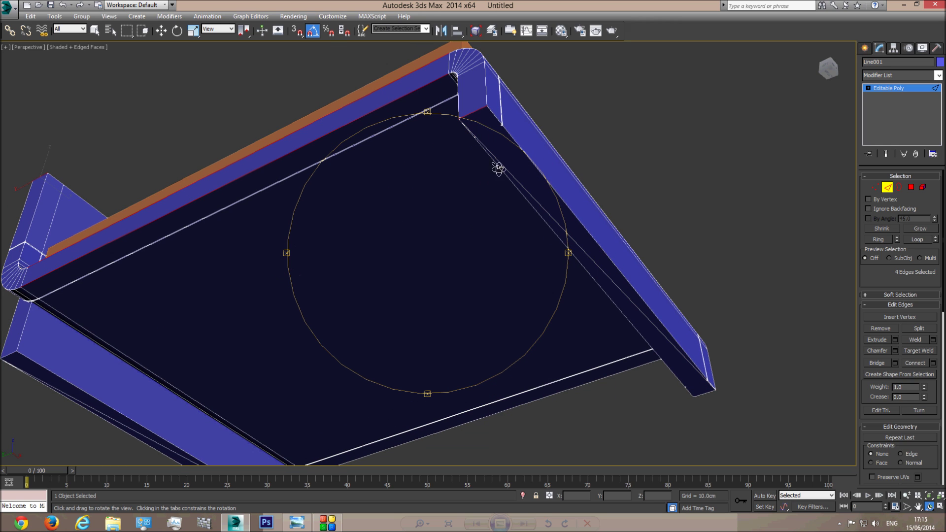
pyautogui.moveTo(455, 104); pyautogui.dragTo(458, 158)
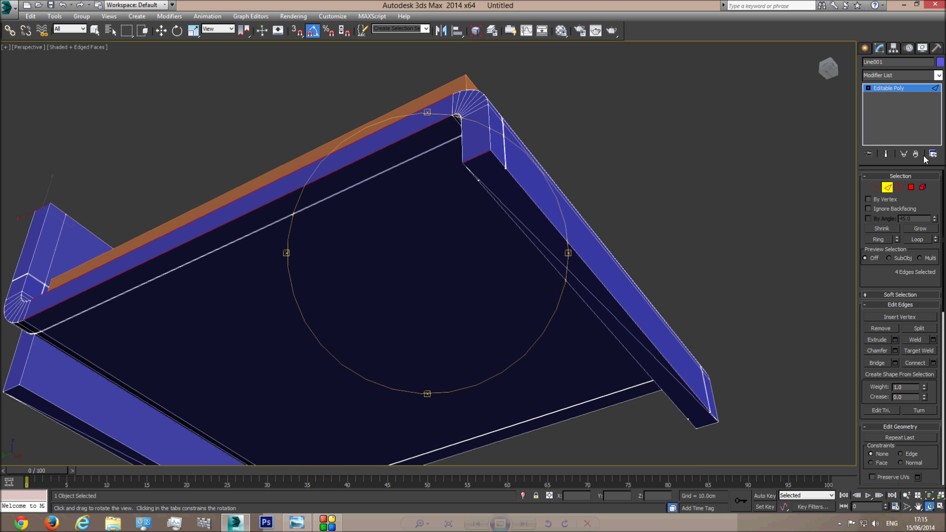
pyautogui.press('q')
pyautogui.click(593, 319)
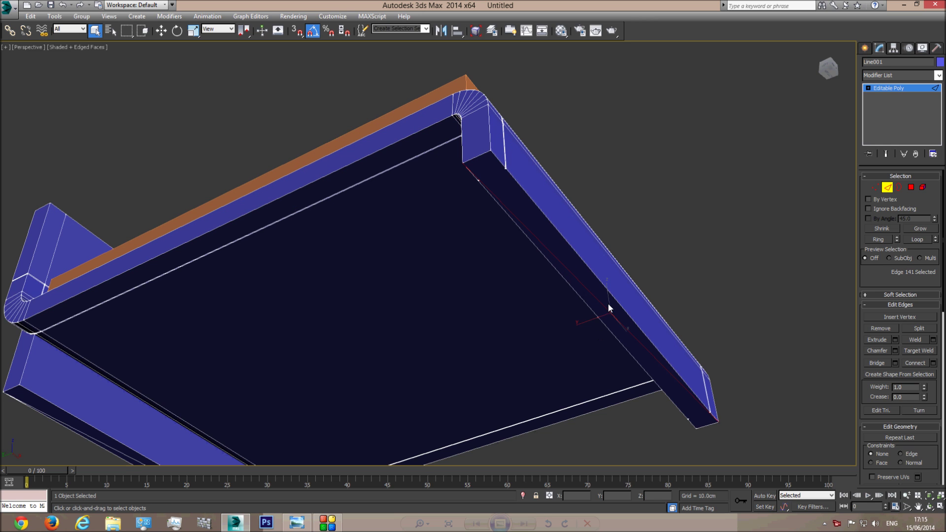
pyautogui.click(582, 287)
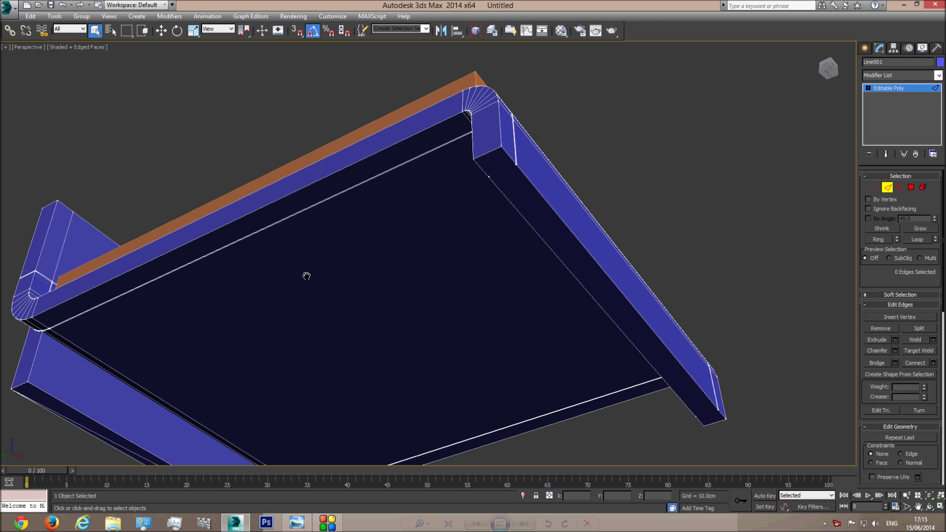
# Select the outer upper and lower edges on one side of the frame, with the headboard and footboard end edges, and extend them to loops.
pyautogui.moveTo(264, 310); pyautogui.dragTo(416, 179, button='middle')
pyautogui.click(296, 325)
pyautogui.click(324, 332)
pyautogui.moveTo(554, 223); pyautogui.dragTo(419, 348, button='middle')
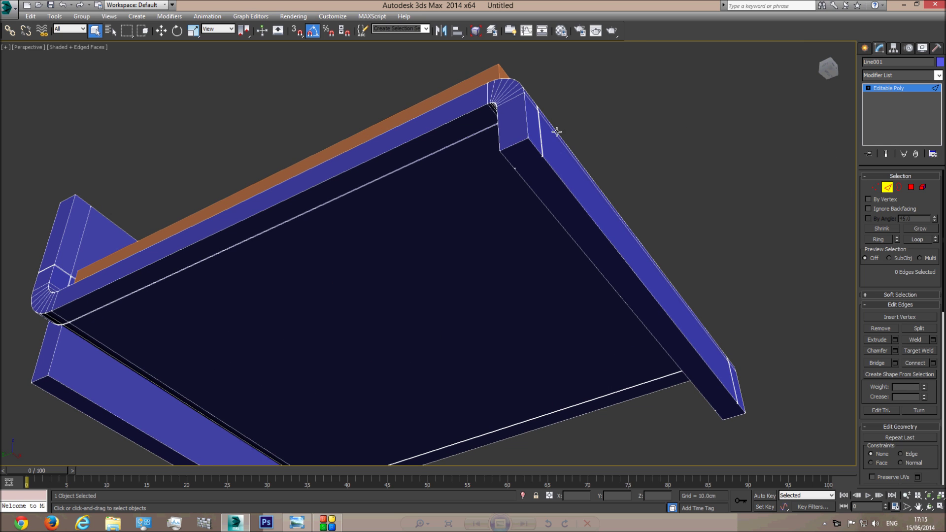
pyautogui.click(528, 122)
pyautogui.keyDown('ctrl'); pyautogui.click(497, 130); pyautogui.keyUp('ctrl')
pyautogui.keyDown('ctrl'); pyautogui.click(64, 231); pyautogui.keyUp('ctrl')
pyautogui.keyDown('alt'); pyautogui.click(67, 212); pyautogui.keyUp('alt')
pyautogui.keyDown('ctrl'); pyautogui.click(68, 207); pyautogui.keyUp('ctrl')
pyautogui.keyDown('ctrl'); pyautogui.click(516, 145); pyautogui.keyUp('ctrl')
pyautogui.click(914, 241)
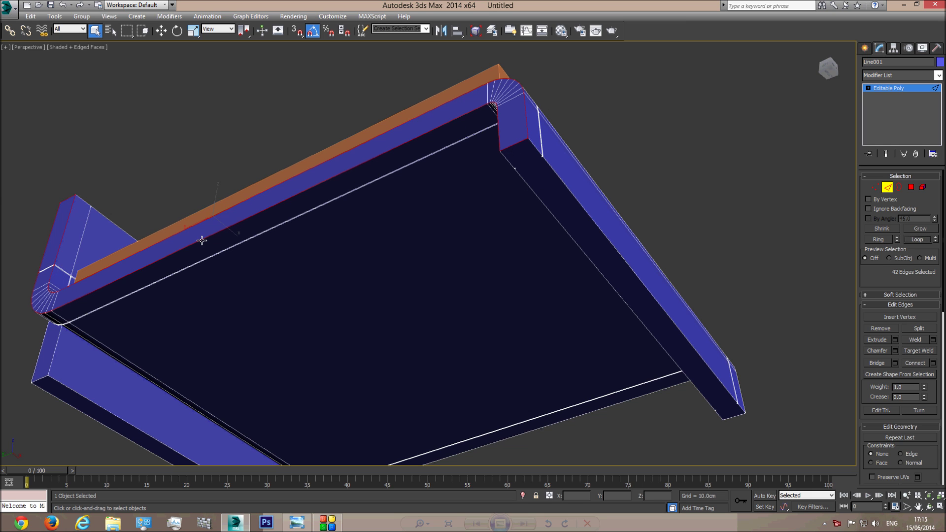
# Add the footboard and headboard end edges on the frame's opposite side to the selection and extend them to loops.
pyautogui.click(930, 505)
pyautogui.moveTo(391, 202); pyautogui.dragTo(340, 321)
pyautogui.rightClick(340, 321)
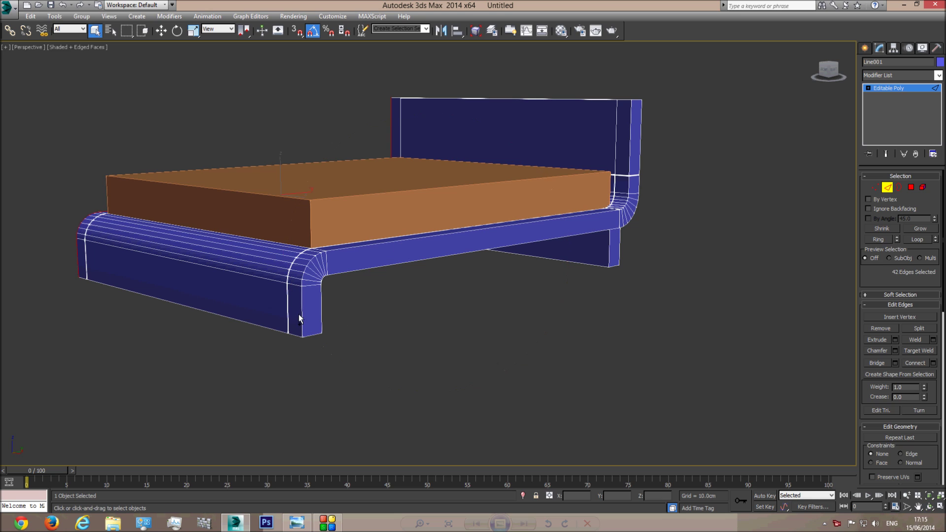
pyautogui.keyDown('ctrl'); pyautogui.click(321, 310); pyautogui.keyUp('ctrl')
pyautogui.keyDown('ctrl'); pyautogui.click(637, 100); pyautogui.keyUp('ctrl')
pyautogui.click(917, 239)
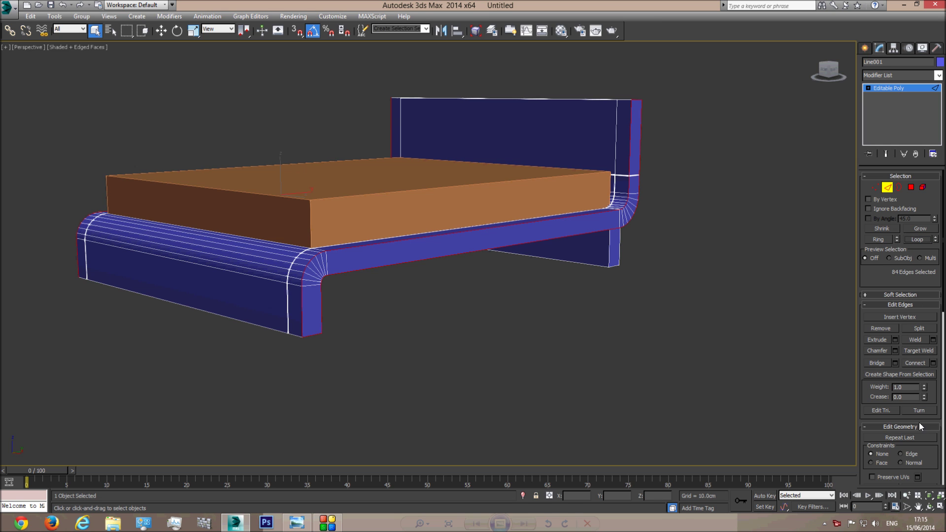
# Start a chamfer on the selected outer edge loops with an amount of 0.2 cm.
pyautogui.click(930, 506)
pyautogui.moveTo(443, 256); pyautogui.dragTo(516, 336)
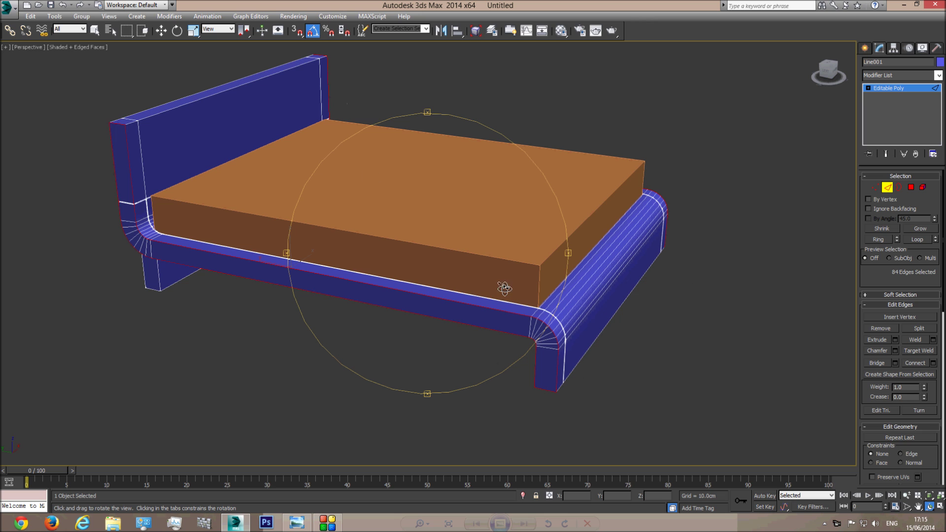
pyautogui.scroll(5, 488, 301)
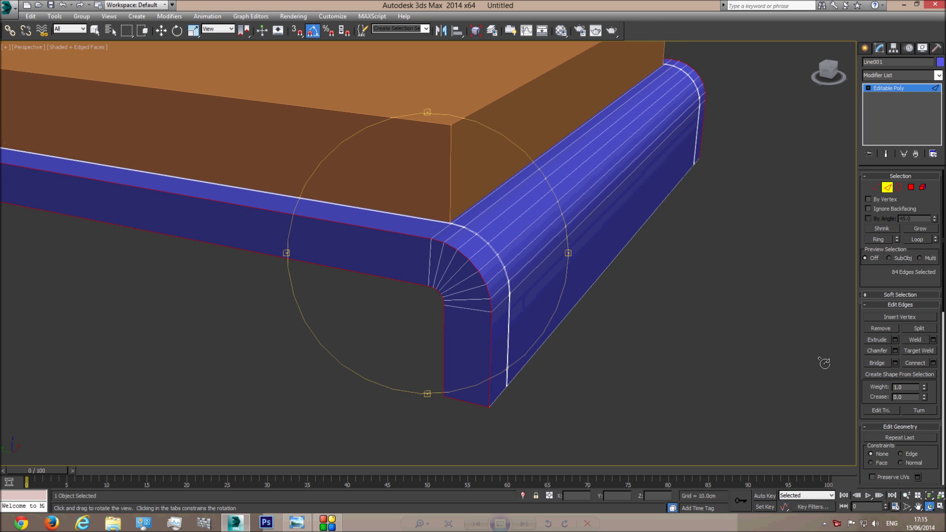
pyautogui.click(896, 350)
pyautogui.click(450, 258)
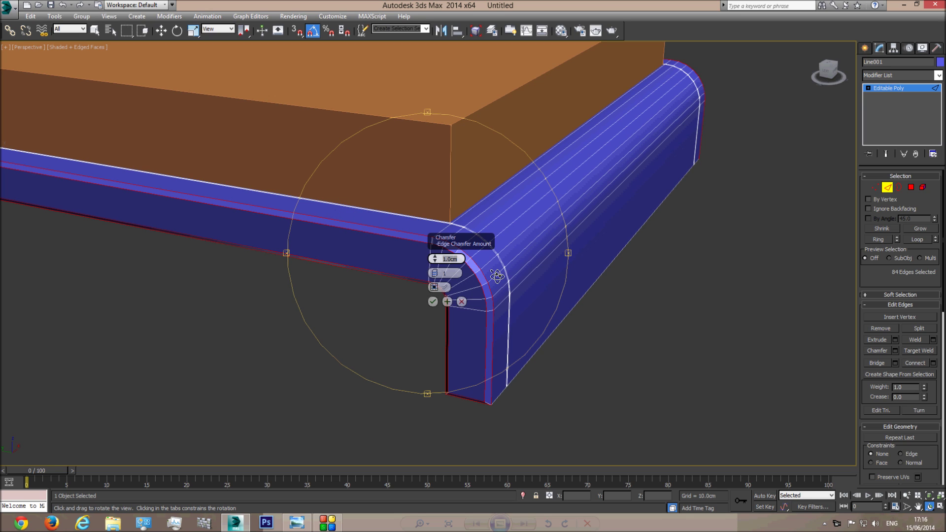
pyautogui.write('0.2')
pyautogui.press('Return')
pyautogui.moveTo(368, 309); pyautogui.dragTo(333, 326)
# Check the frame's edges in the reference photo, then set the edge chamfer amount to 0.18 cm and apply it.
pyautogui.click(297, 523)
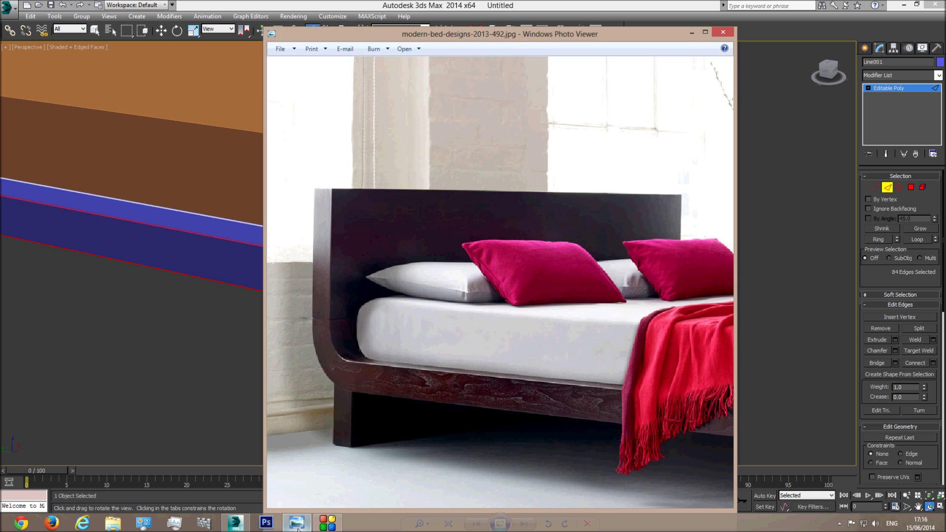
pyautogui.click(298, 528)
pyautogui.click(455, 260)
pyautogui.write('0.18')
pyautogui.press('Return')
pyautogui.click(431, 301)
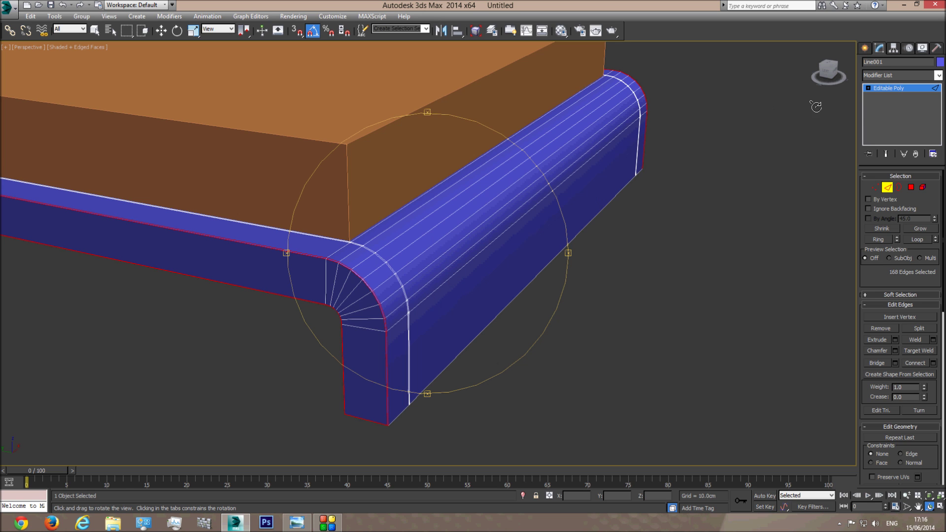
# Leave edge editing, deselect the frame, hide the edged faces and examine the chamfered edges and seam grooves around the bed.
pyautogui.click(895, 92)
pyautogui.click(664, 272)
pyautogui.moveTo(311, 267); pyautogui.dragTo(444, 302, button='middle')
pyautogui.scroll(-5, 446, 303)
pyautogui.press('F4')
pyautogui.moveTo(567, 315); pyautogui.dragTo(539, 306, button='middle')
pyautogui.click(930, 507)
pyautogui.moveTo(425, 315); pyautogui.dragTo(483, 331, button='middle')
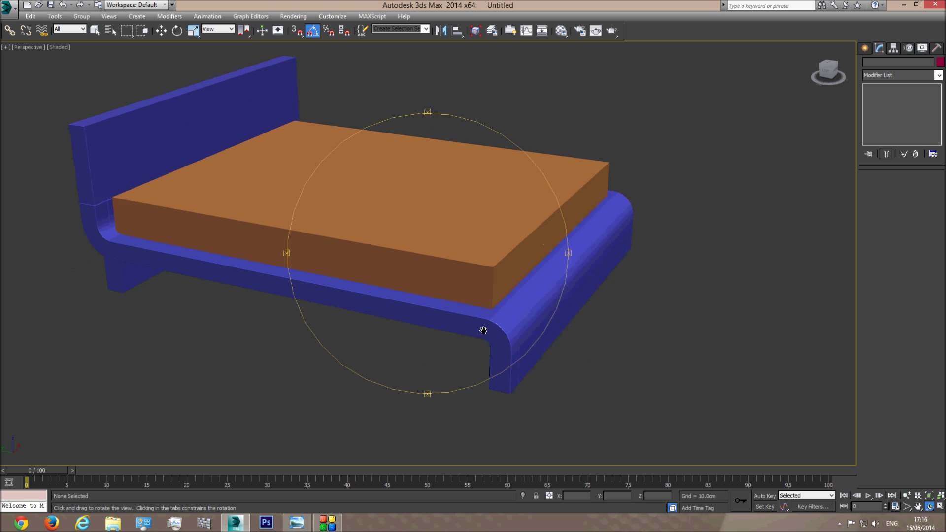
pyautogui.scroll(5, 447, 319)
pyautogui.scroll(-5, 442, 274)
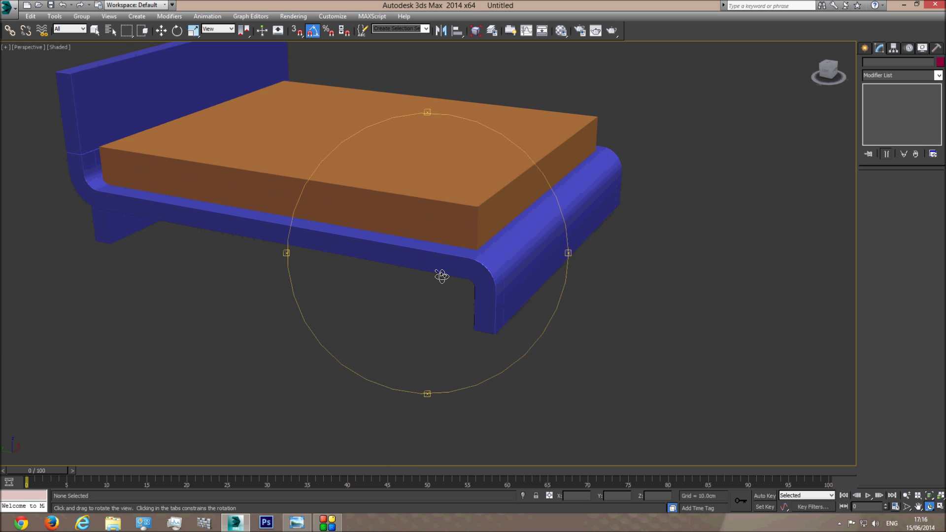
pyautogui.moveTo(411, 277)
pyautogui.mouseDown()
pyautogui.moveTo(361, 280)
pyautogui.moveTo(406, 271)
pyautogui.mouseUp()
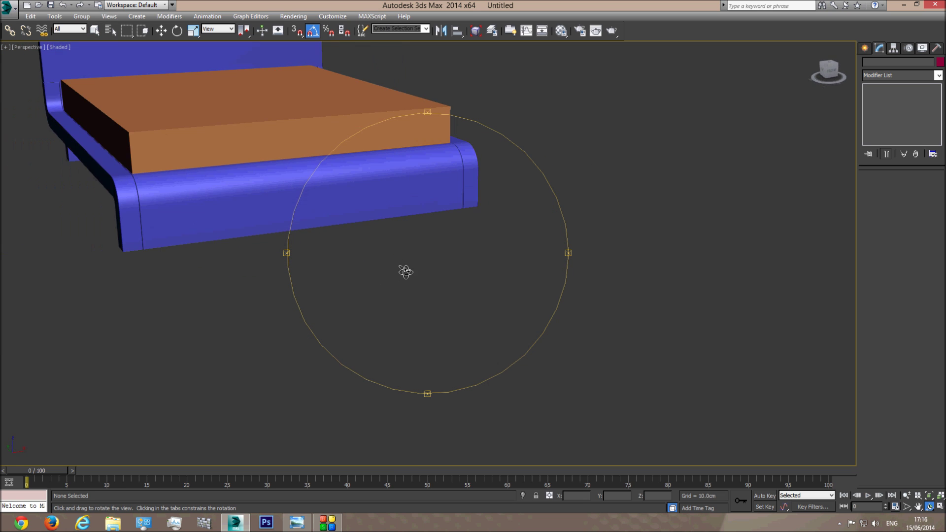
pyautogui.moveTo(406, 271); pyautogui.dragTo(523, 320, button='middle')
pyautogui.moveTo(523, 321); pyautogui.dragTo(423, 271)
# Show edged faces again, select the leg block under the headboard as an element of the frame, and convert the selection to edges.
pyautogui.press('F4')
pyautogui.moveTo(343, 232); pyautogui.dragTo(389, 278, button='middle')
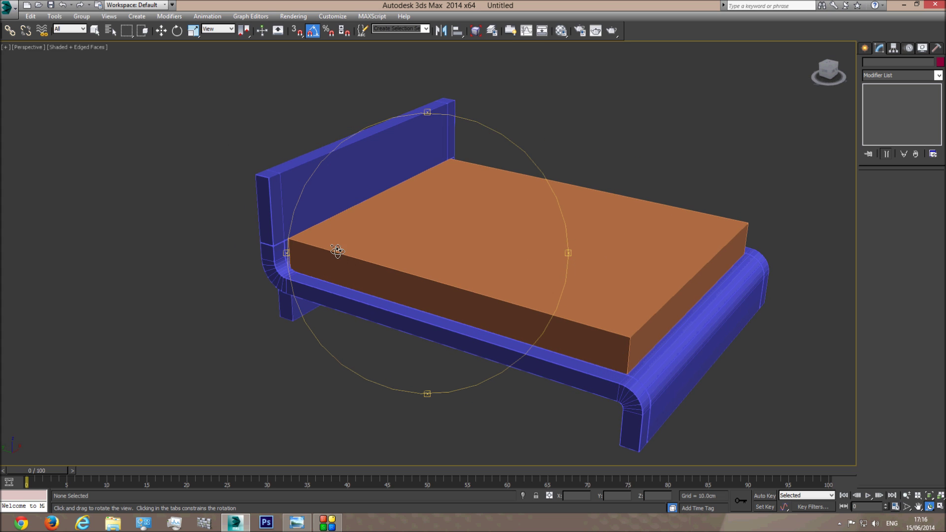
pyautogui.moveTo(378, 281); pyautogui.dragTo(310, 219)
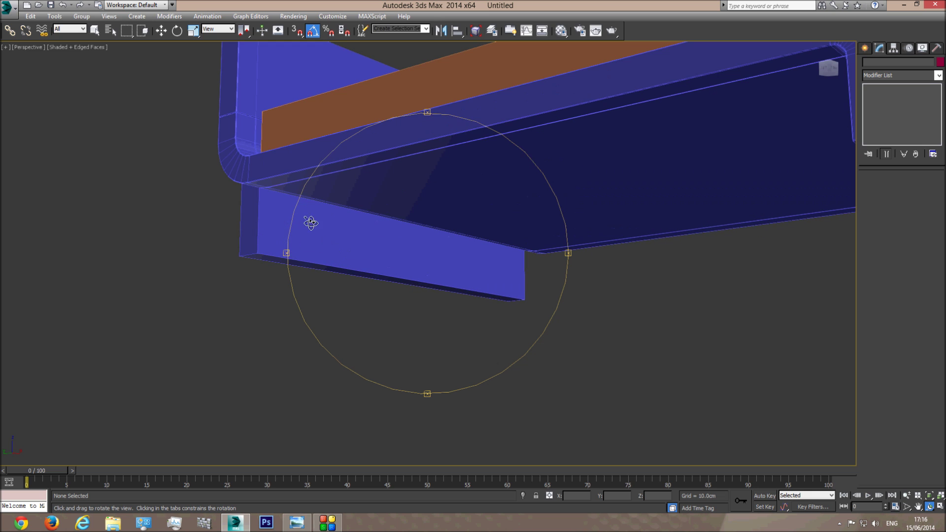
pyautogui.rightClick(300, 249)
pyautogui.click(317, 236)
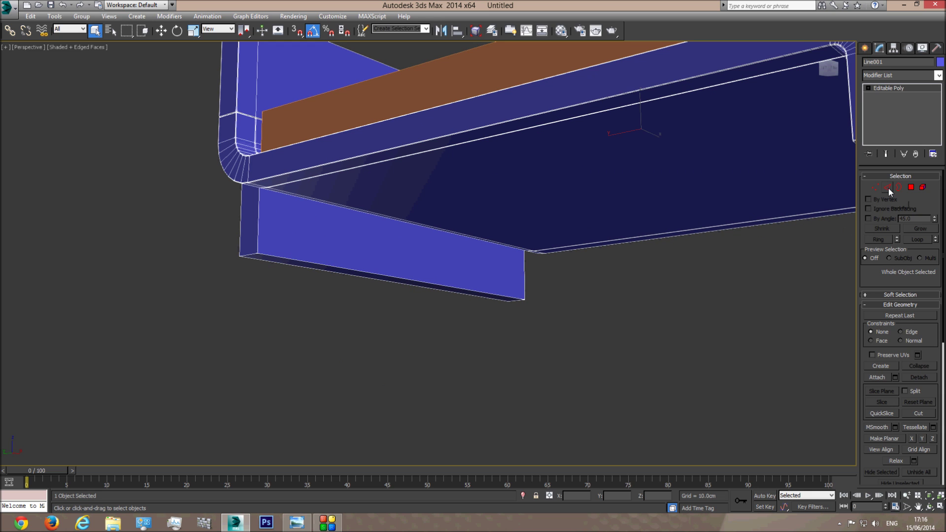
pyautogui.click(923, 188)
pyautogui.click(392, 255)
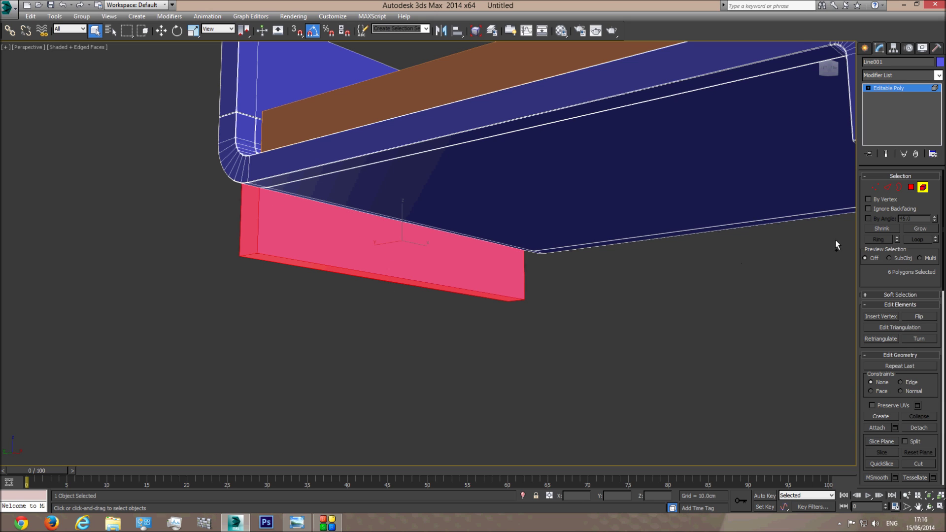
pyautogui.keyDown('ctrl'); pyautogui.click(887, 188); pyautogui.keyUp('ctrl')
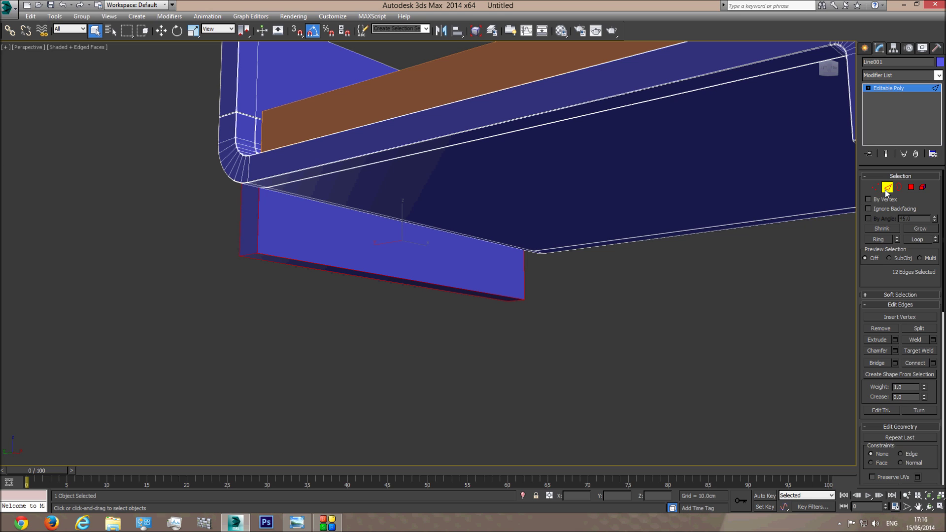
# Try picking the leg block's edges one by one, then restore the selection of all edges of the element.
pyautogui.click(259, 231)
pyautogui.keyDown('ctrl'); pyautogui.click(241, 241); pyautogui.keyUp('ctrl')
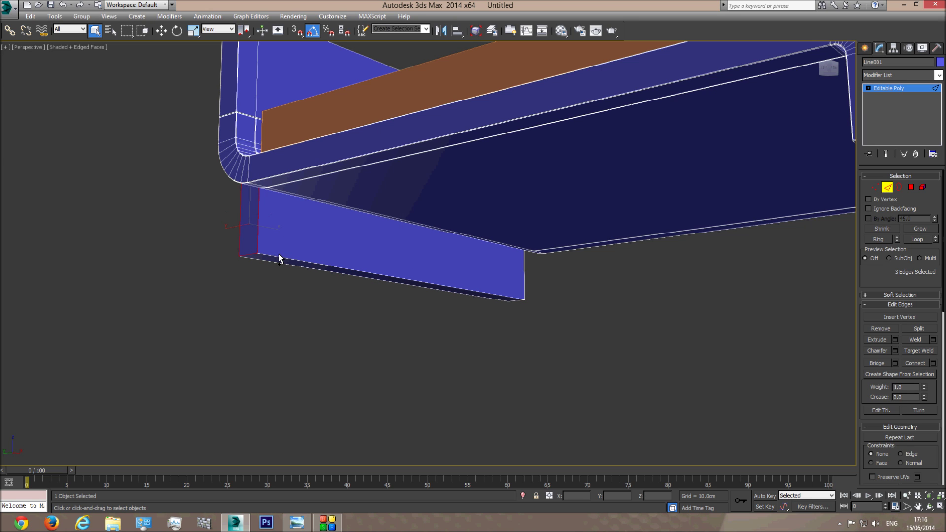
pyautogui.keyDown('ctrl'); pyautogui.click(271, 262); pyautogui.keyUp('ctrl')
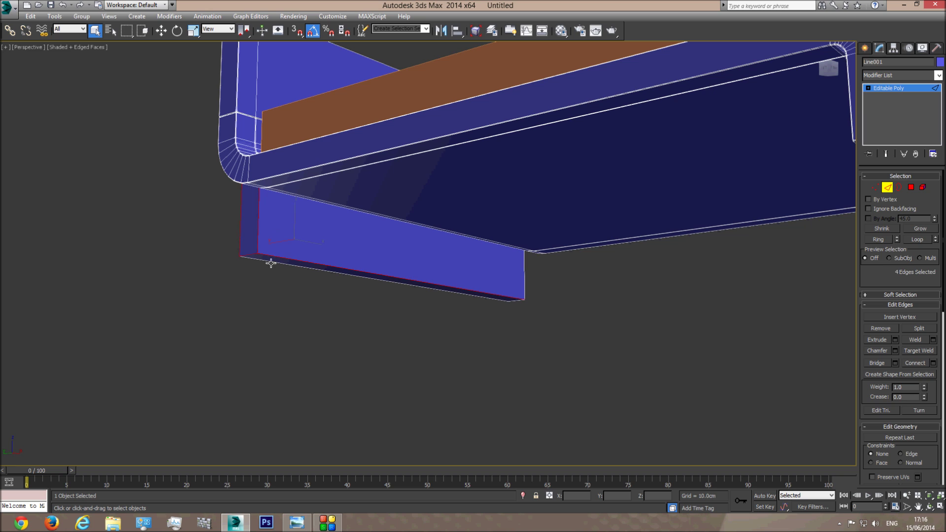
pyautogui.keyDown('ctrl'); pyautogui.click(923, 188); pyautogui.keyUp('ctrl')
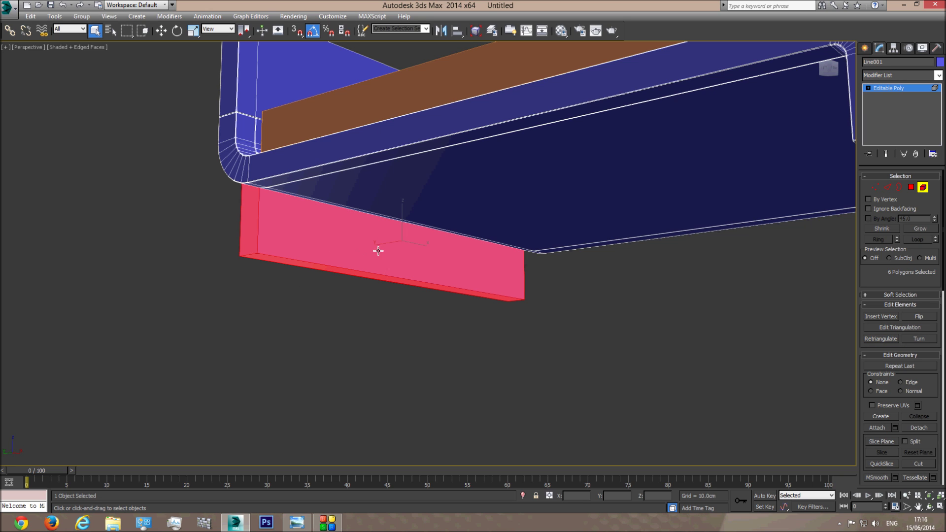
pyautogui.keyDown('ctrl'); pyautogui.click(887, 187); pyautogui.keyUp('ctrl')
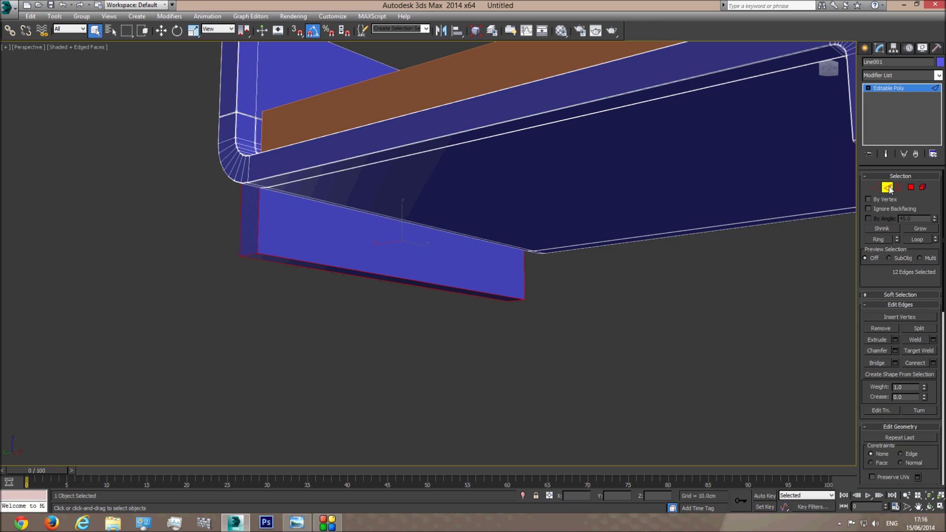
# Chamfer the selected edges of the bed's rear leg by 0.18 cm with 1 segment, then deselect the frame.
pyautogui.moveTo(360, 296); pyautogui.dragTo(502, 327, button='middle')
pyautogui.scroll(3, 516, 326)
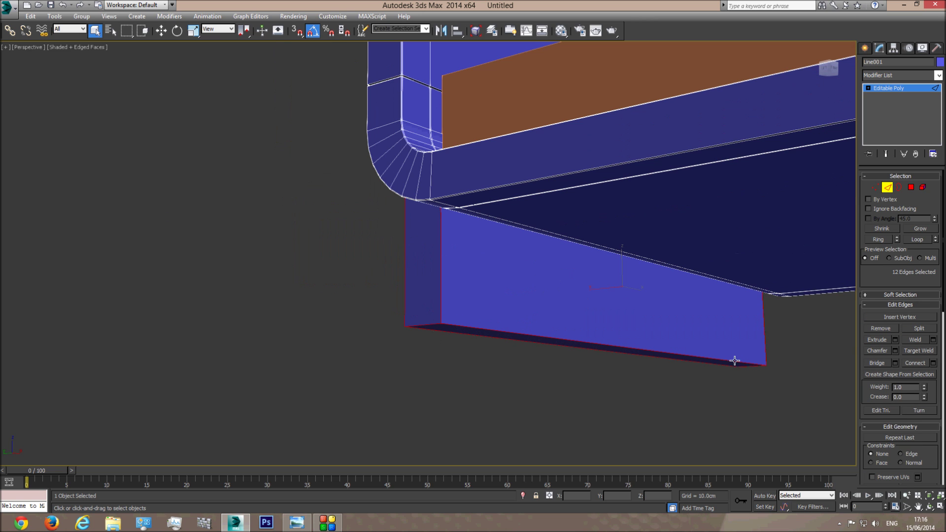
pyautogui.click(895, 350)
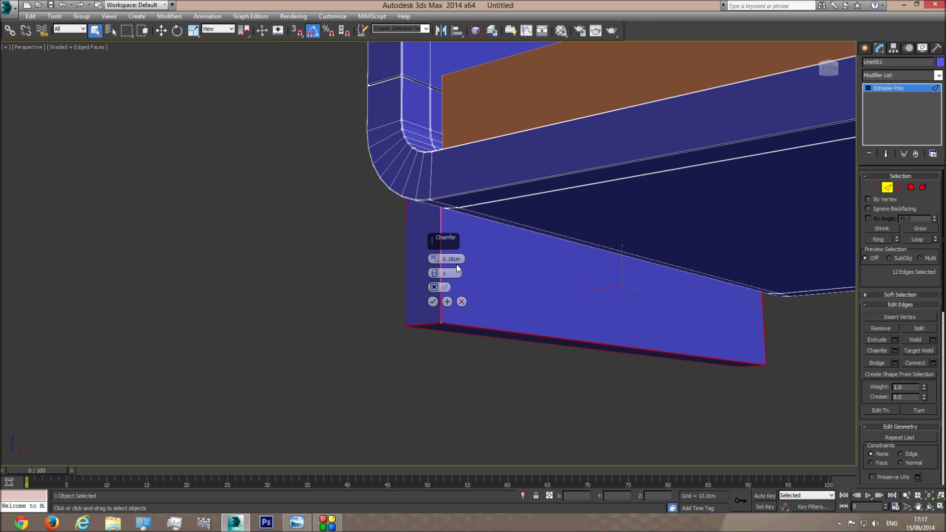
pyautogui.scroll(5, 535, 291)
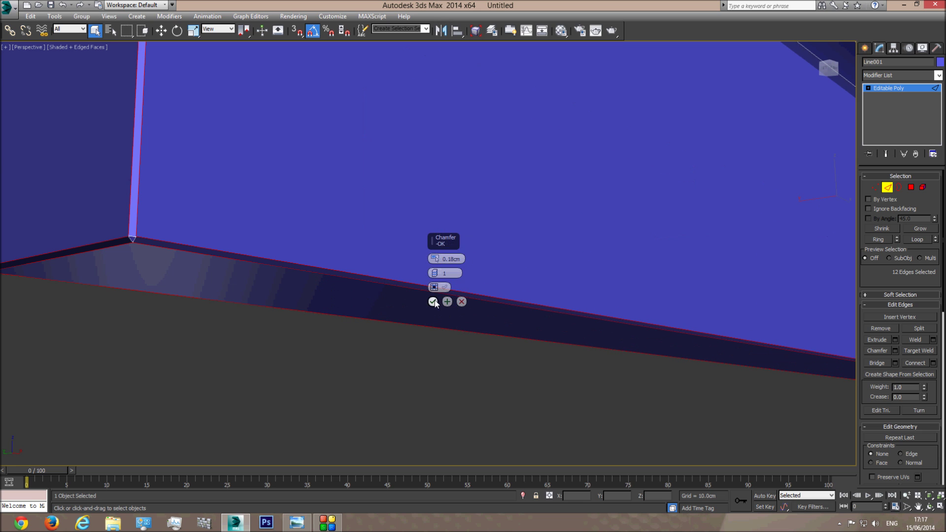
pyautogui.click(433, 302)
pyautogui.scroll(-6, 516, 281)
pyautogui.click(549, 356)
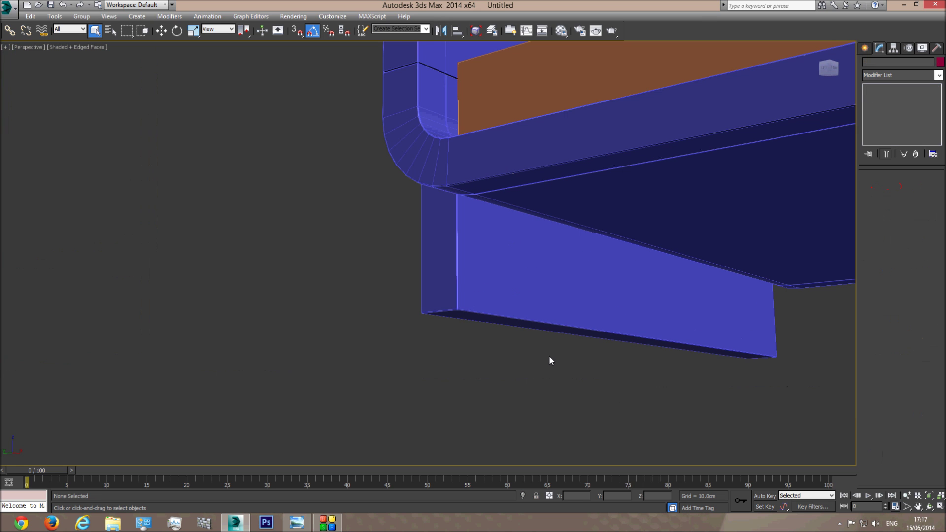
# Inspect the rear leg and the whole bed frame with its mattress from around and above.
pyautogui.click(930, 506)
pyautogui.moveTo(357, 264); pyautogui.dragTo(436, 236)
pyautogui.moveTo(437, 236); pyautogui.dragTo(383, 263, button='middle')
pyautogui.scroll(4, 325, 250)
pyautogui.scroll(-3, 383, 263)
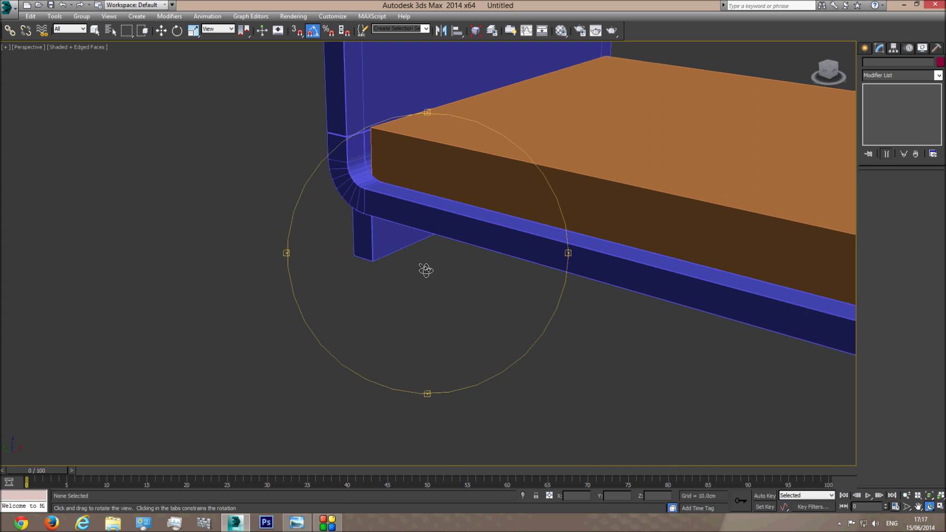
pyautogui.moveTo(442, 277); pyautogui.dragTo(455, 277)
pyautogui.moveTo(455, 277); pyautogui.dragTo(407, 274, button='middle')
pyautogui.scroll(-3, 408, 273)
pyautogui.moveTo(433, 276); pyautogui.dragTo(436, 281)
pyautogui.rightClick(433, 268)
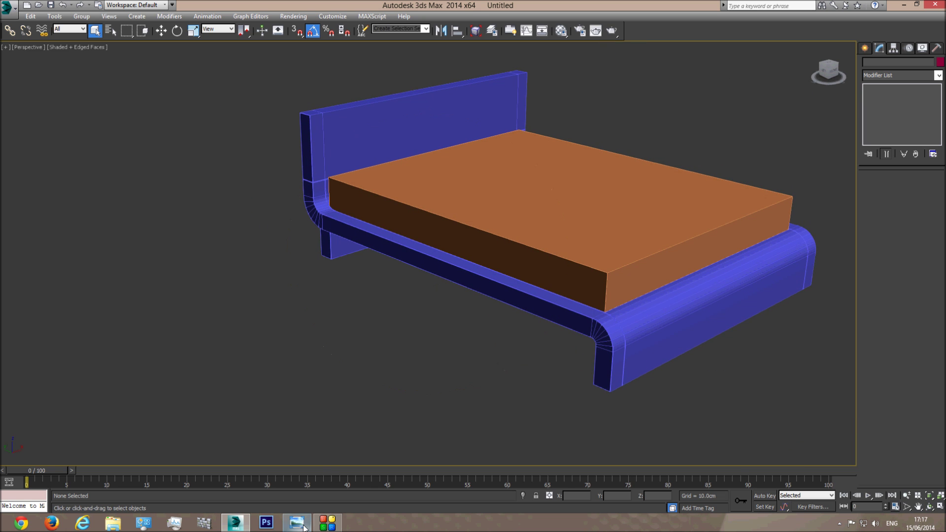
# Compare the bed's shape with the reference photo modern-bed-designs-2013-492.jpg in Windows Photo Viewer and return to 3ds Max.
pyautogui.click(300, 525)
pyautogui.scroll(2, 509, 389)
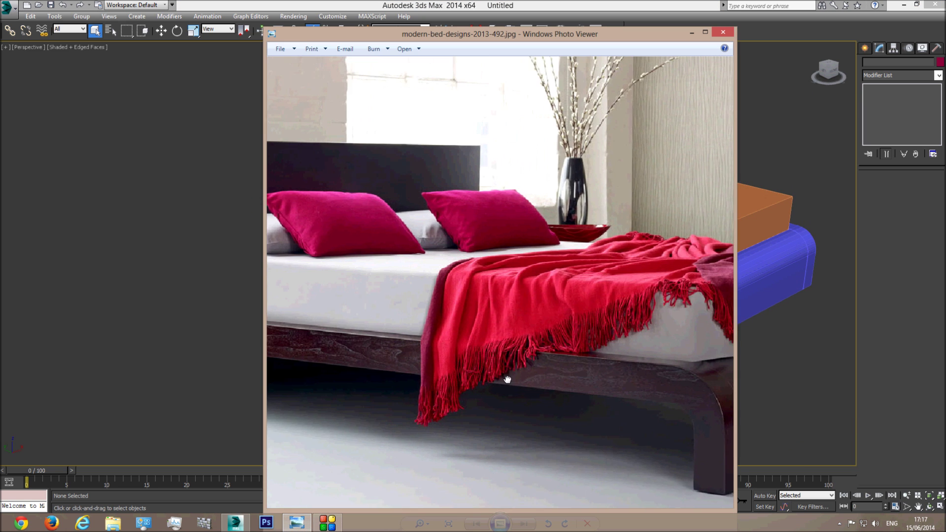
pyautogui.scroll(-3, 508, 380)
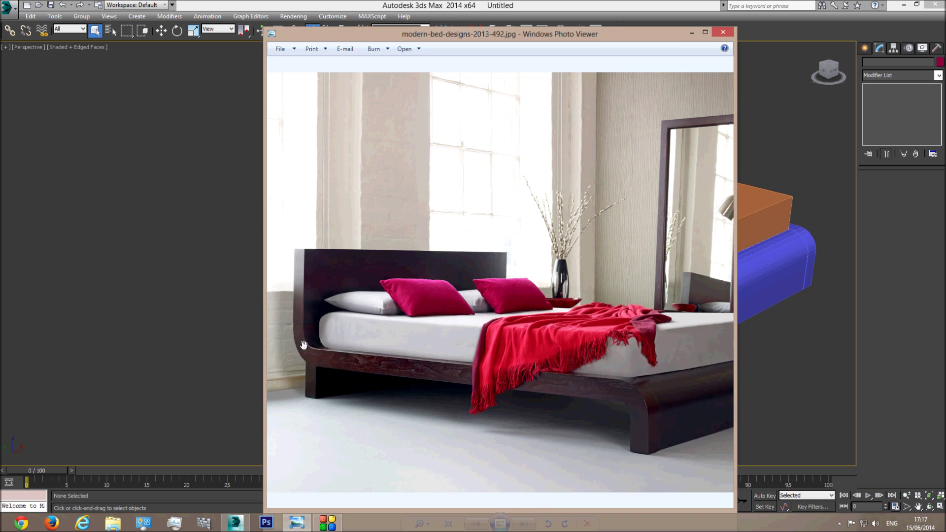
pyautogui.hotkey('alt', 'Tab')
# Delete the orange mattress box from the bed frame and glance at the reference photo again.
pyautogui.rightClick(383, 273)
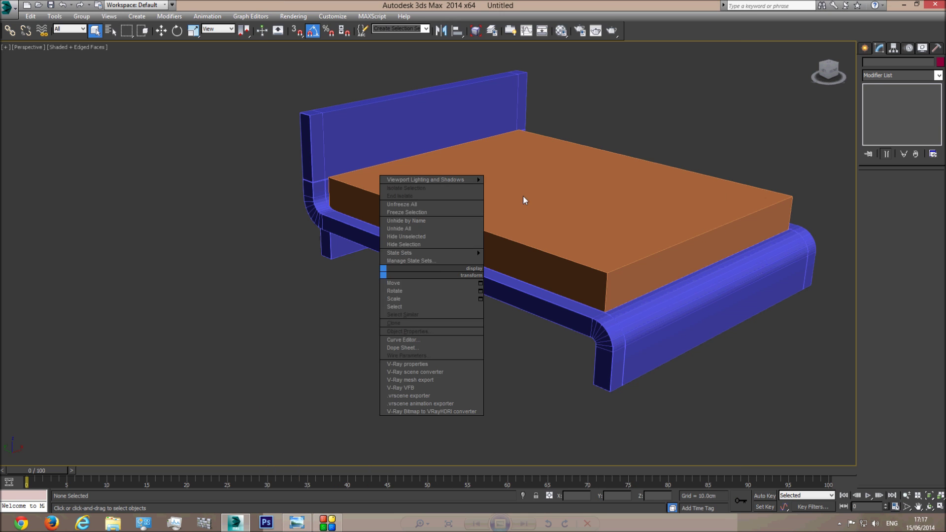
pyautogui.click(561, 212)
pyautogui.press('Delete')
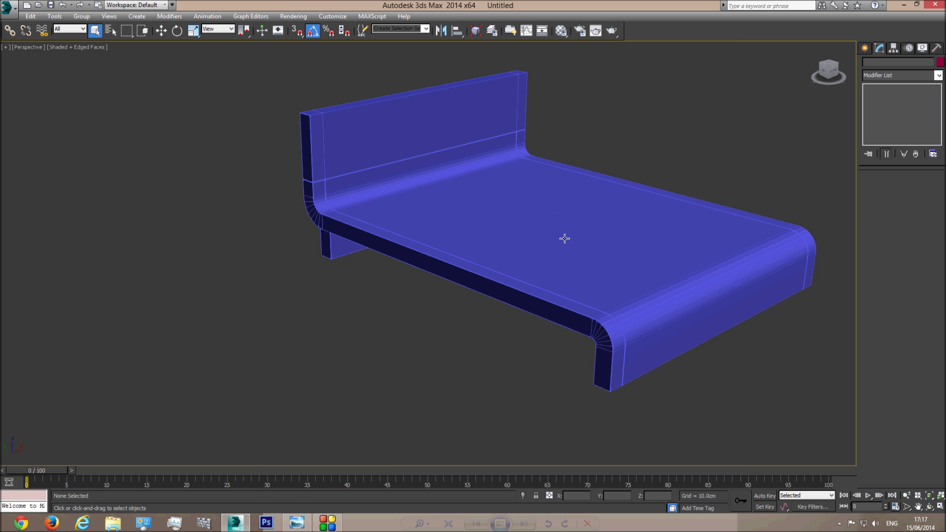
pyautogui.click(297, 523)
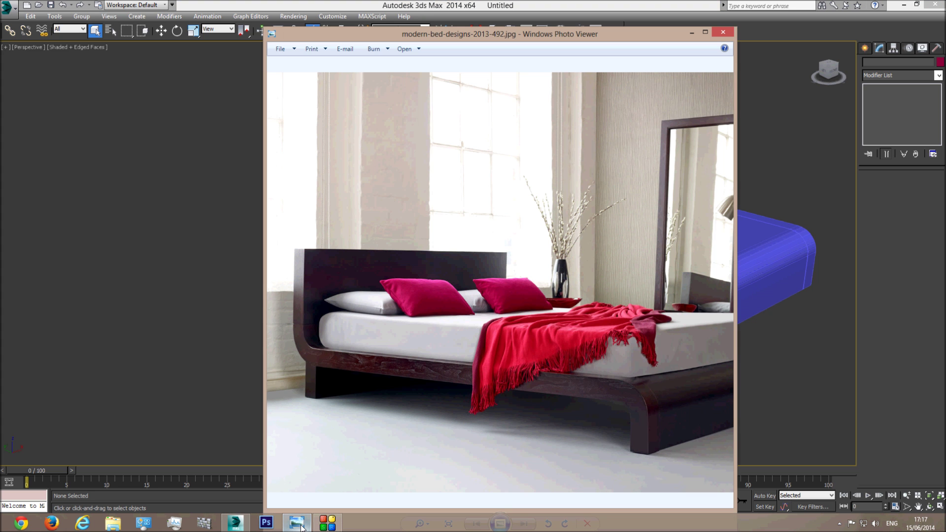
pyautogui.click(298, 523)
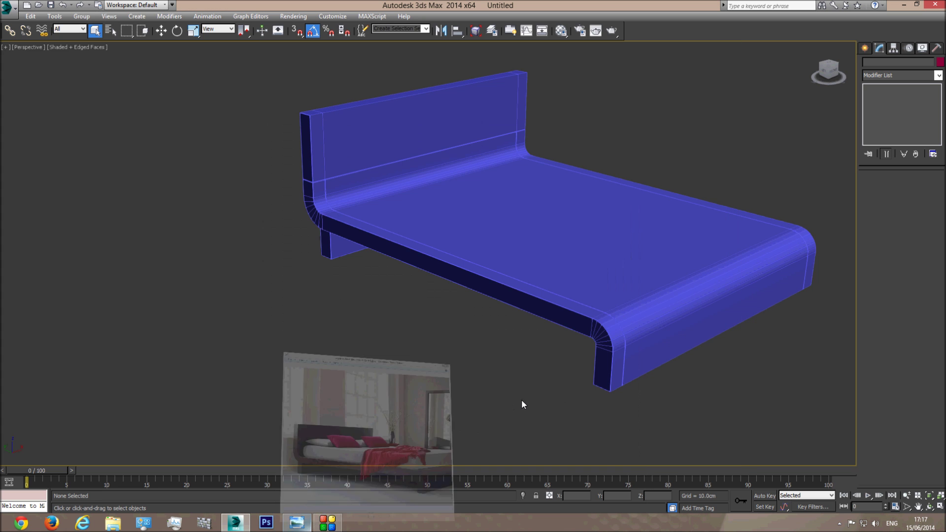
# Save the bed scene to the Desktop under the file name "Base bed".
pyautogui.click(598, 251)
pyautogui.click(14, 10)
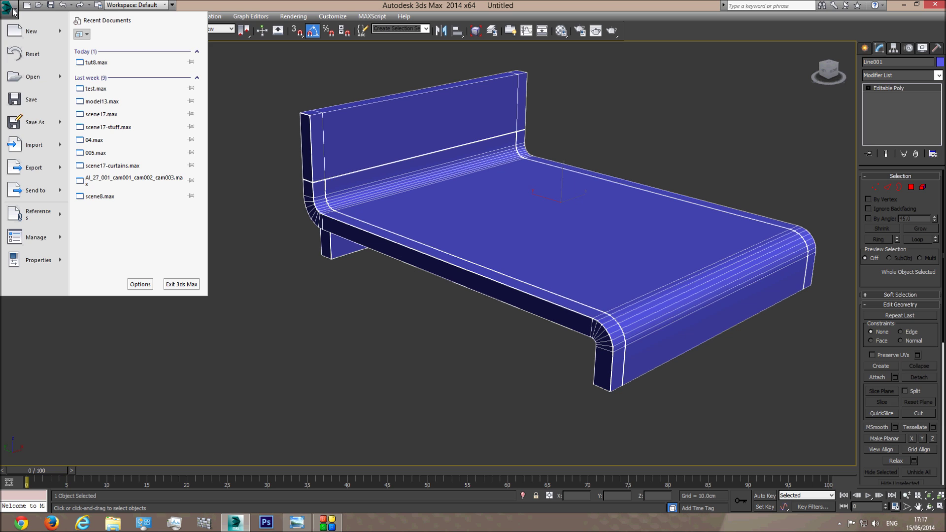
pyautogui.click(34, 121)
pyautogui.click(146, 41)
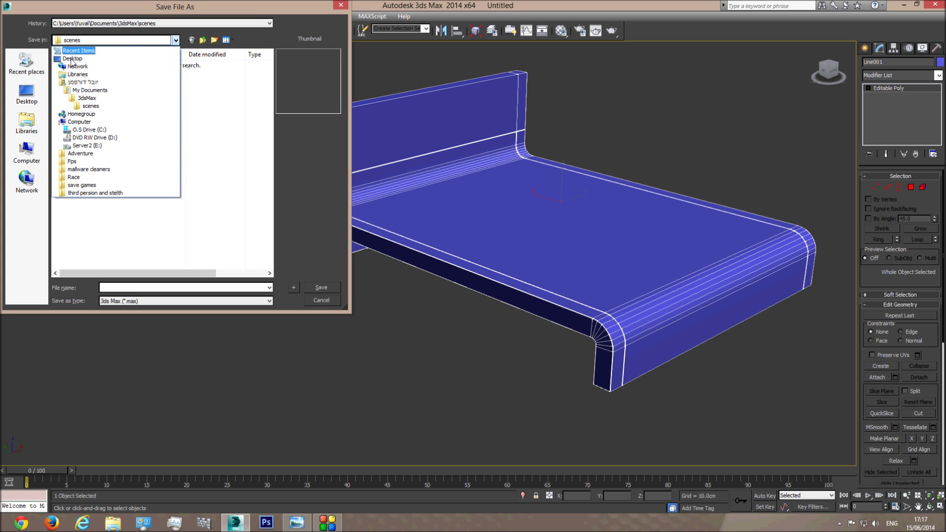
pyautogui.click(73, 57)
pyautogui.click(150, 288)
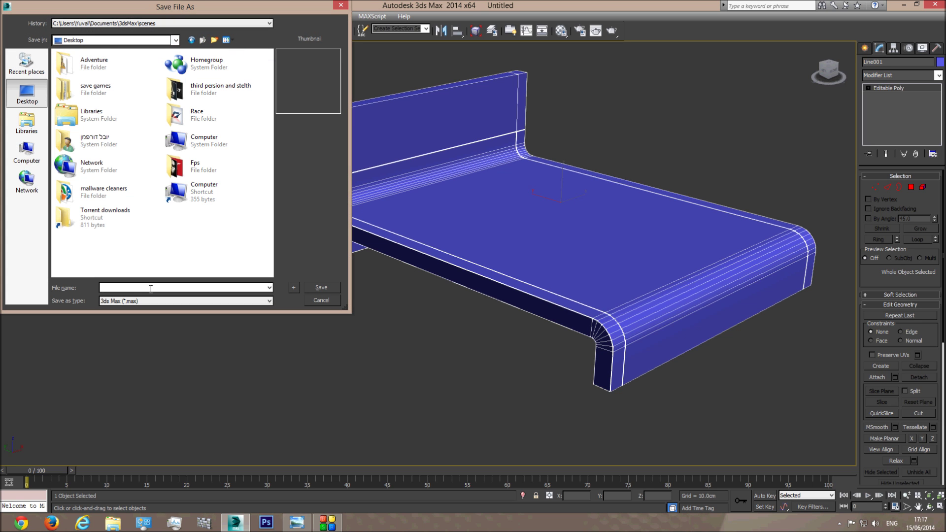
pyautogui.write('Base bed')
pyautogui.press('Return')
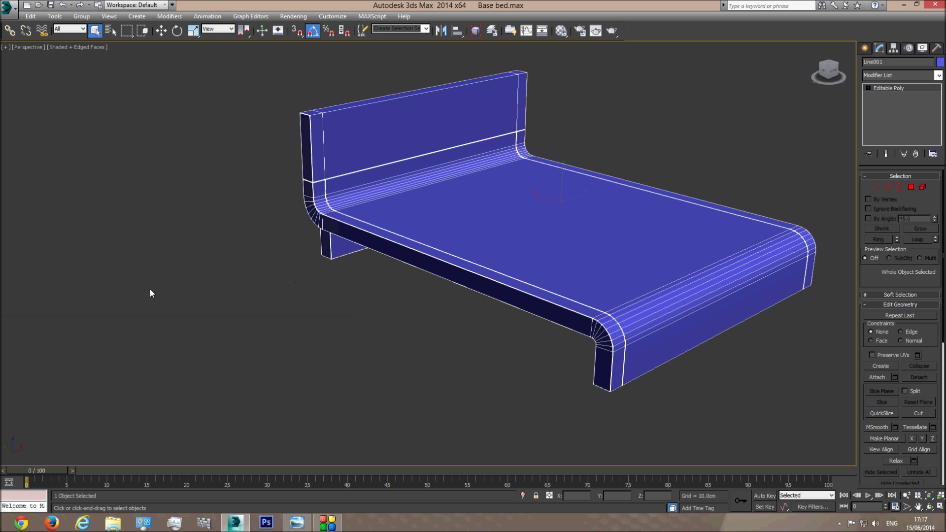
# Open the recent room scene tut8.max and choose Base bed.max from the Desktop as the file to merge.
pyautogui.click(7, 8)
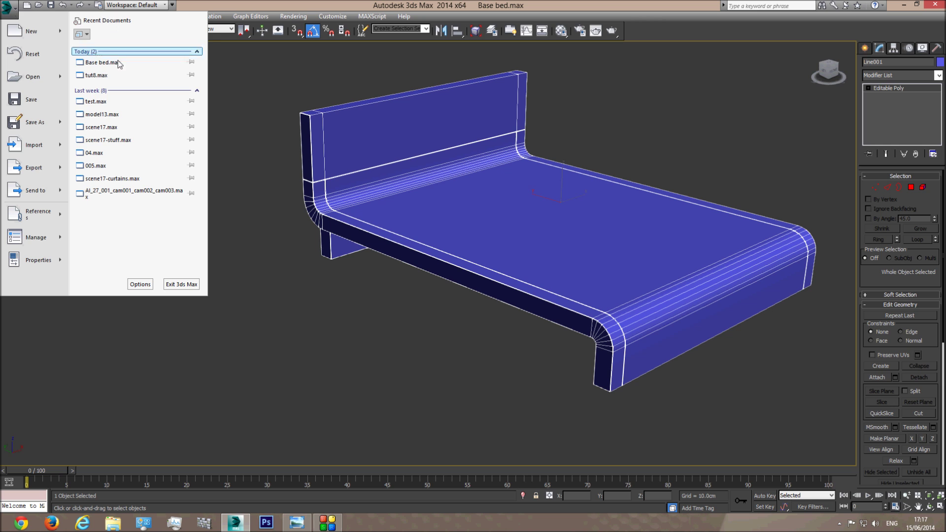
pyautogui.click(117, 75)
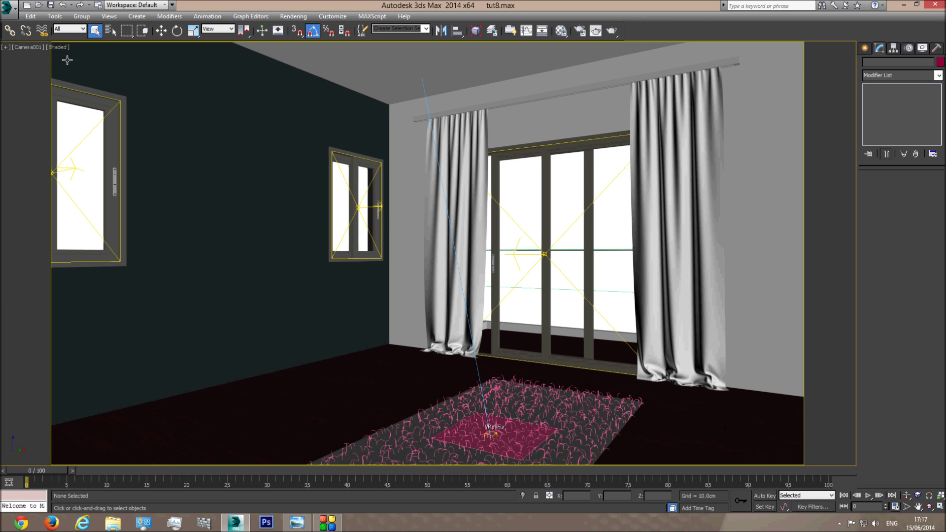
pyautogui.click(7, 11)
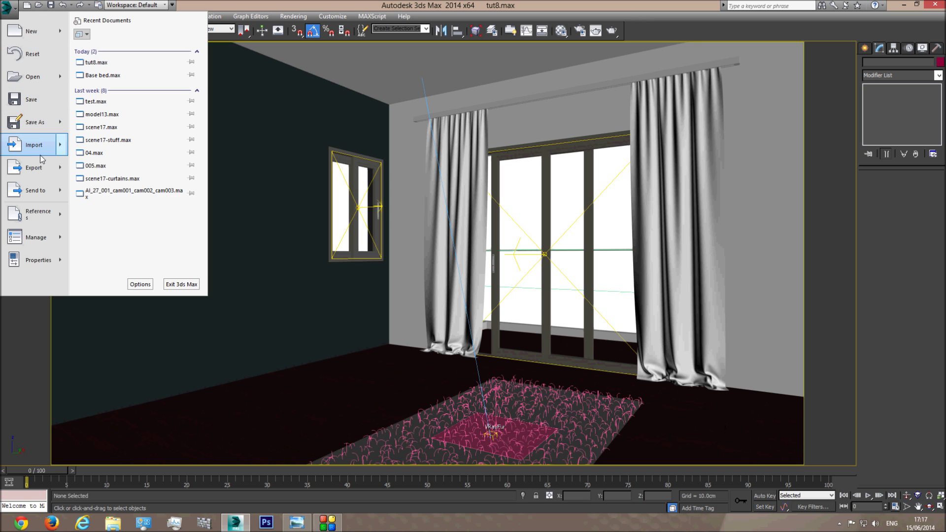
pyautogui.moveTo(38, 149)
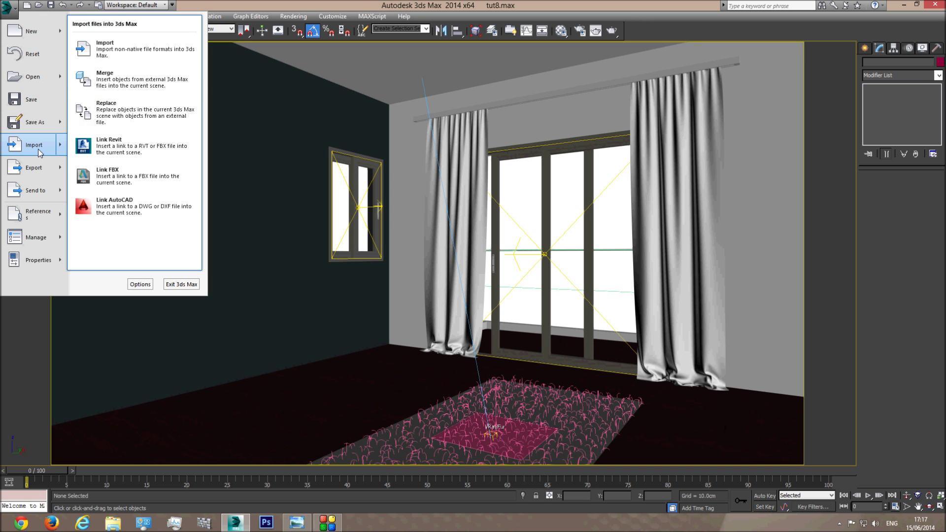
pyautogui.click(113, 73)
pyautogui.click(113, 40)
pyautogui.click(74, 55)
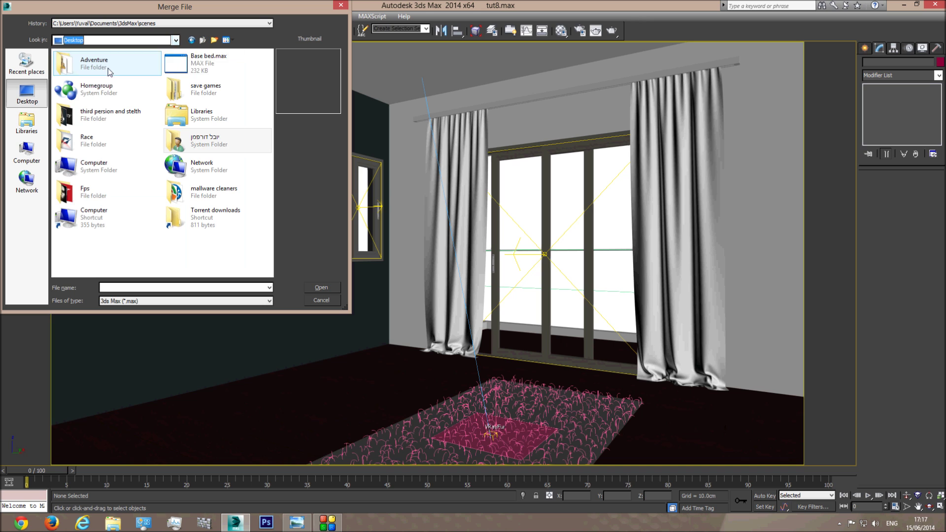
pyautogui.doubleClick(217, 60)
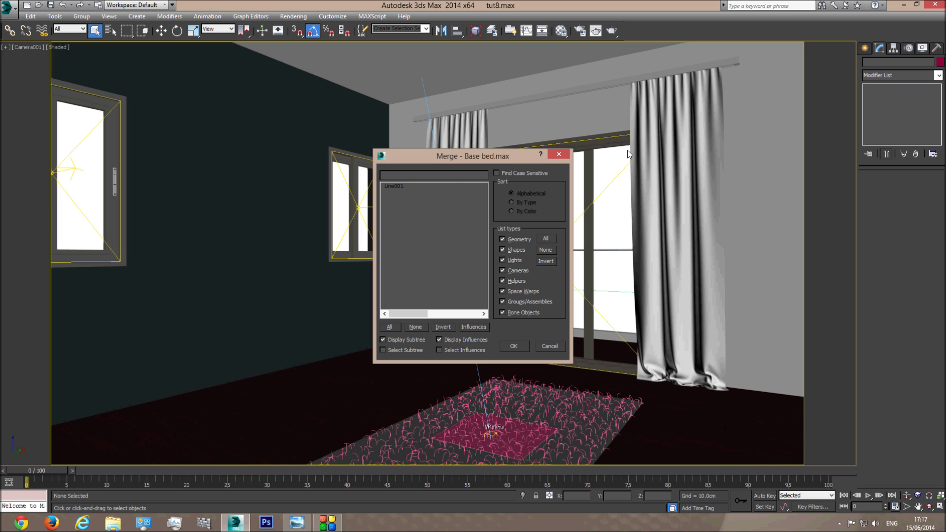
# Merge the object Line001 into the room, renaming the duplicate as "Bed base".
pyautogui.doubleClick(398, 186)
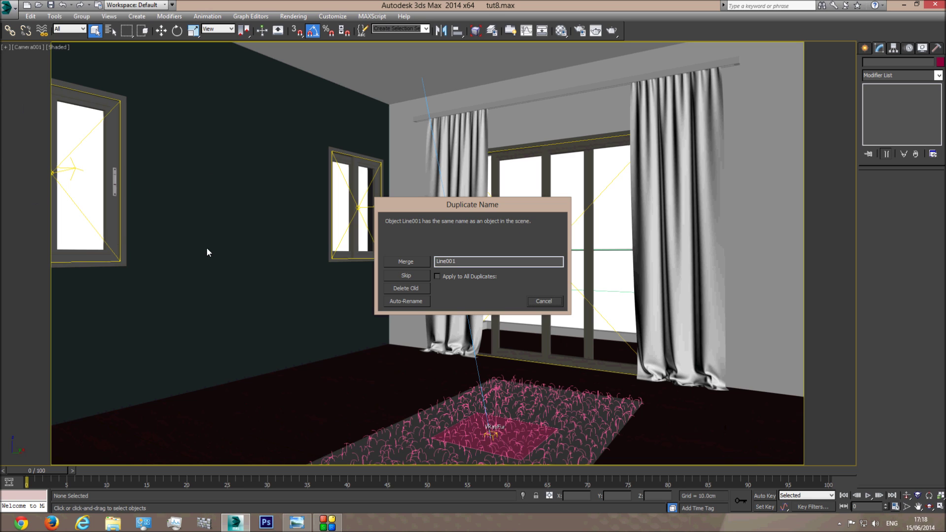
pyautogui.doubleClick(465, 264)
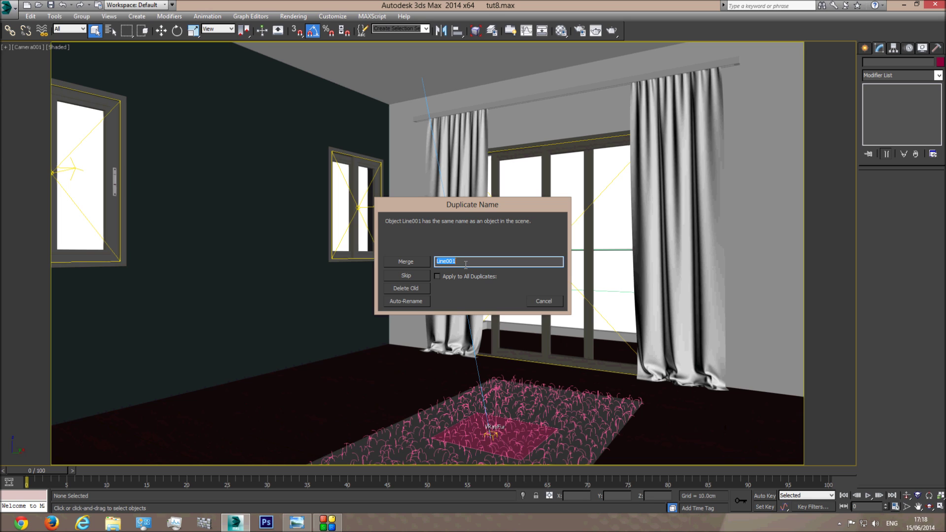
pyautogui.write('B')
pyautogui.click(410, 264)
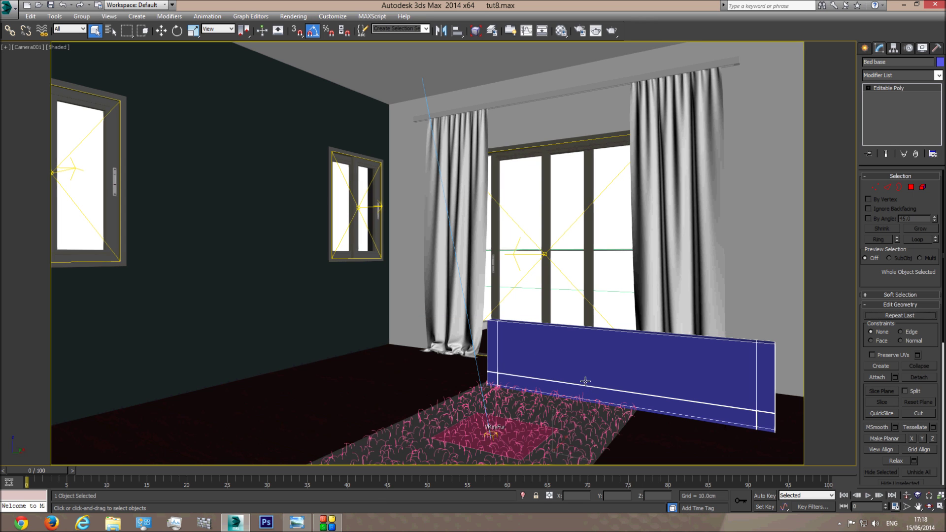
# Raise the bed base about 42 cm so its legs rest on the room's floor.
pyautogui.press('f')
pyautogui.press('F3')
pyautogui.scroll(-2, 400, 293)
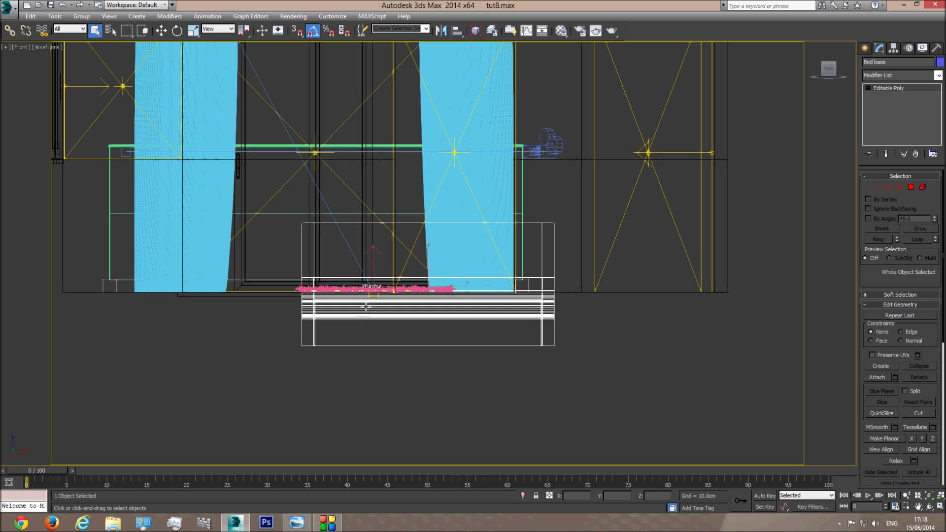
pyautogui.click(160, 31)
pyautogui.moveTo(427, 261); pyautogui.dragTo(430, 206)
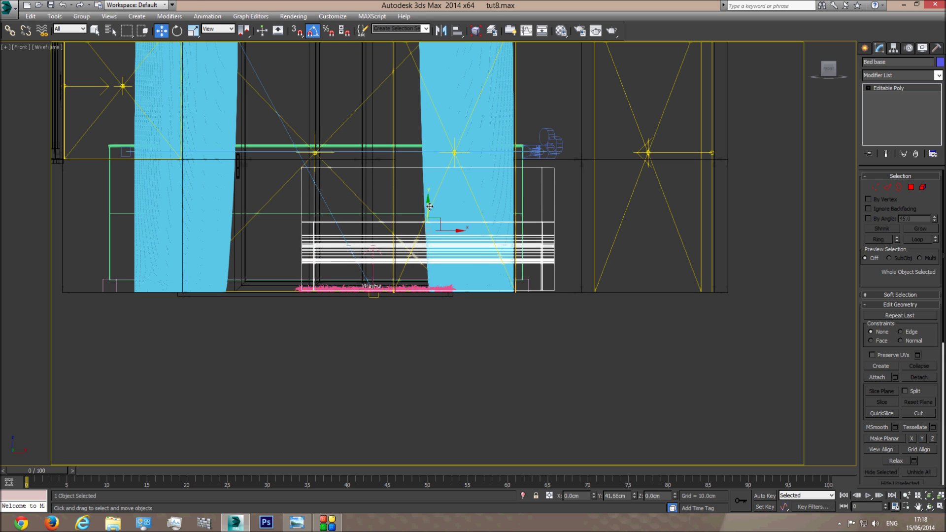
pyautogui.press('l')
pyautogui.moveTo(451, 241); pyautogui.dragTo(447, 283, button='middle')
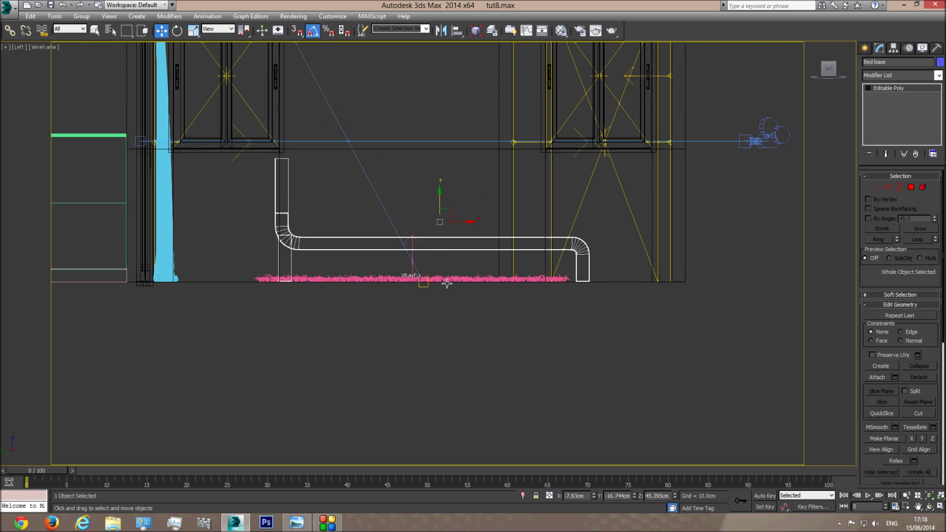
pyautogui.scroll(2, 438, 257)
pyautogui.moveTo(441, 185); pyautogui.dragTo(441, 186)
# Move the bed base up to the curtained window and between the curtains, at about X -86.6 cm, Y 73.3 cm.
pyautogui.scroll(-2, 441, 235)
pyautogui.moveTo(442, 235); pyautogui.dragTo(507, 285, button='middle')
pyautogui.moveTo(525, 267); pyautogui.dragTo(422, 267)
pyautogui.press('t')
pyautogui.scroll(-2, 408, 272)
pyautogui.moveTo(409, 272); pyautogui.dragTo(377, 380, button='middle')
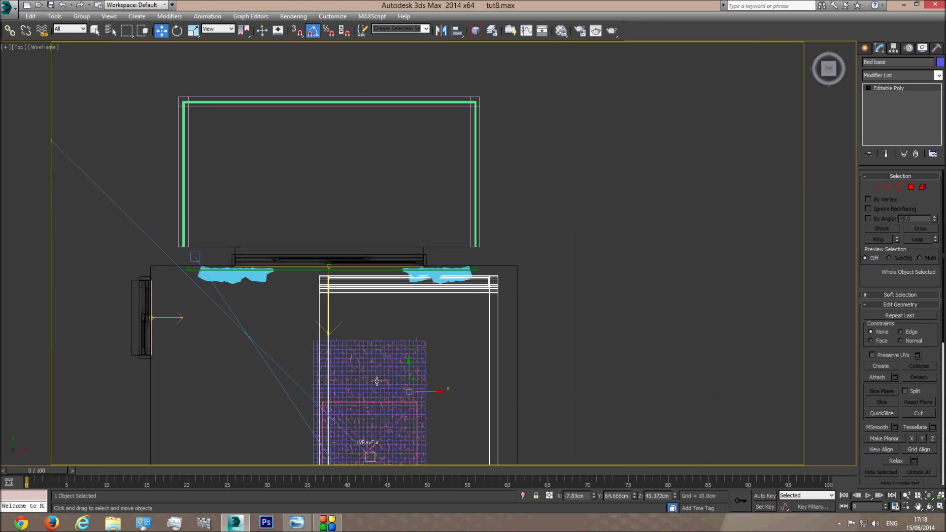
pyautogui.moveTo(412, 372); pyautogui.dragTo(362, 386)
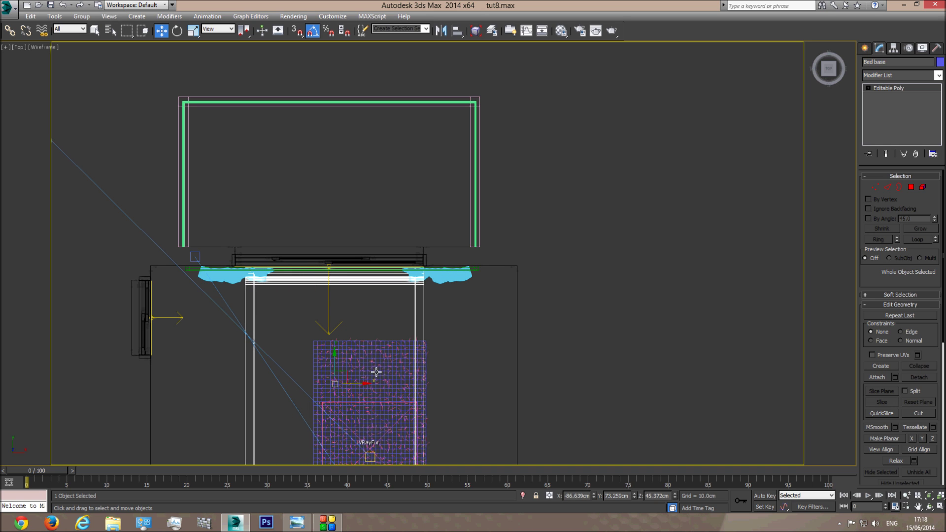
# Pull the bed base clear of the curtains to about Y 57.7 cm and view it shaded through the camera.
pyautogui.press('l')
pyautogui.moveTo(318, 269); pyautogui.dragTo(456, 319, button='middle')
pyautogui.moveTo(468, 303); pyautogui.dragTo(488, 304)
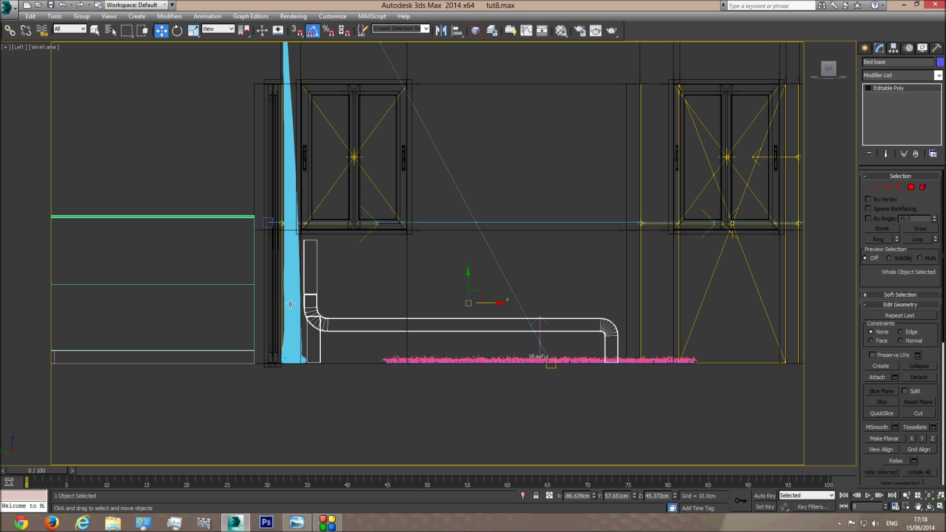
pyautogui.press('c')
pyautogui.press('F3')
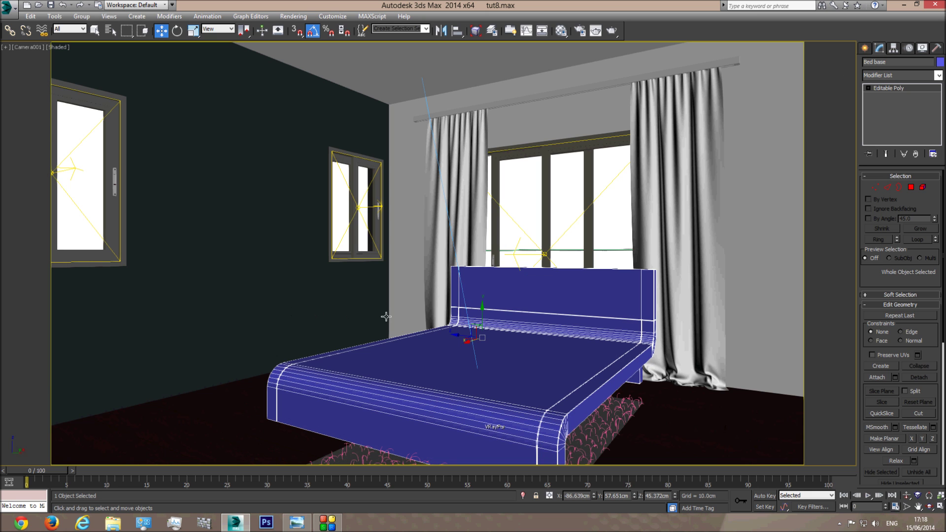
# Rotate the bed base 90 degrees about the vertical axis so its headboard faces the dark wall, and view the room from above.
pyautogui.click(176, 30)
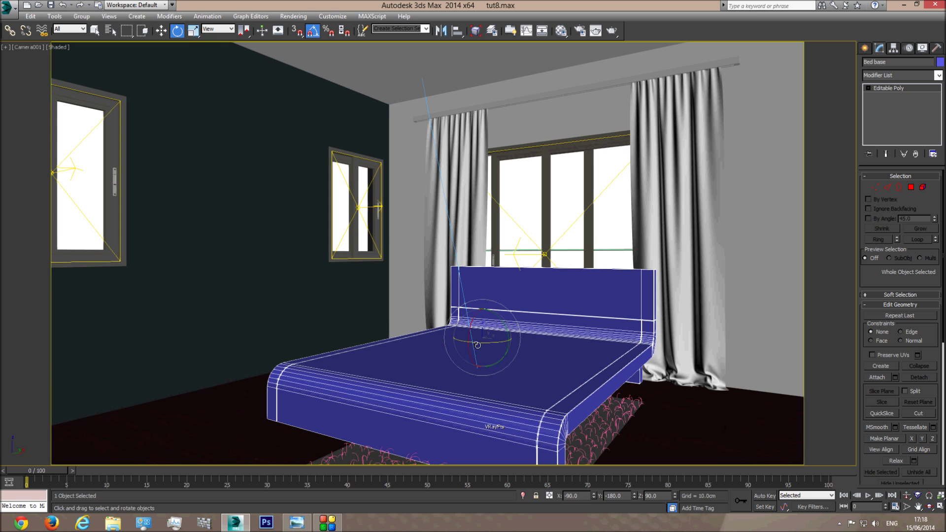
pyautogui.moveTo(484, 343); pyautogui.dragTo(526, 345)
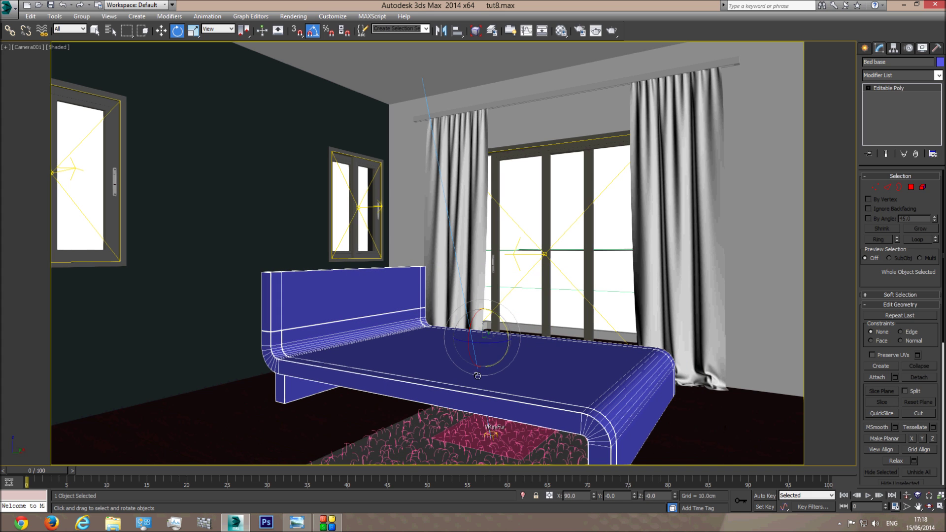
pyautogui.press('t')
pyautogui.moveTo(416, 318); pyautogui.dragTo(419, 336, button='middle')
pyautogui.press('F3')
pyautogui.scroll(-3, 420, 336)
pyautogui.scroll(2, 400, 250)
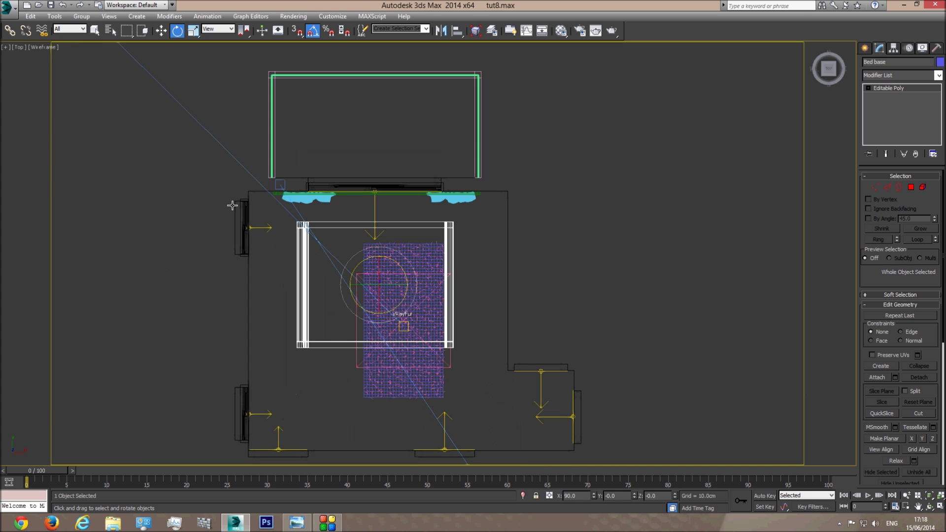
# Move the bed base against the dark wall between its two windows, at about X -156.4 cm, Y 3.5 cm.
pyautogui.press('w')
pyautogui.moveTo(390, 272); pyautogui.dragTo(344, 310)
pyautogui.moveTo(303, 310); pyautogui.dragTo(425, 291, button='middle')
pyautogui.scroll(2, 368, 296)
pyautogui.scroll(6, 434, 286)
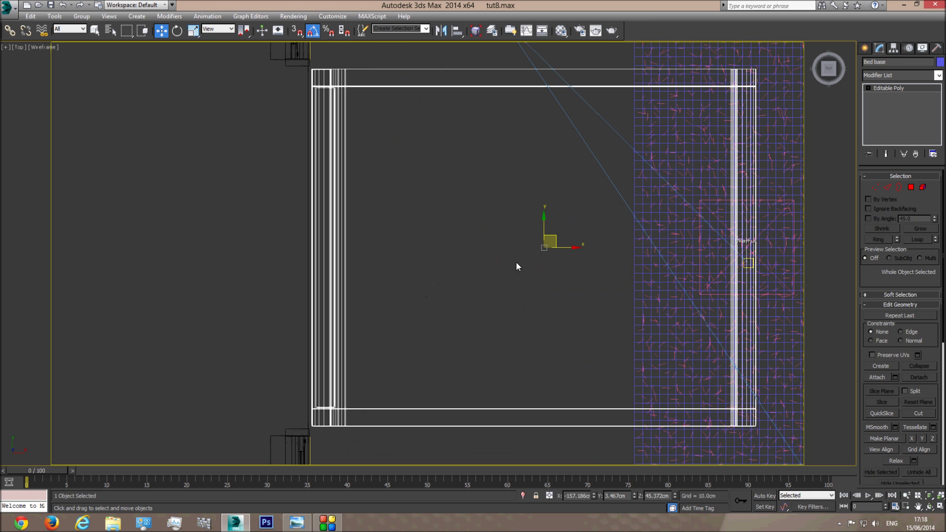
pyautogui.moveTo(566, 249); pyautogui.dragTo(568, 250)
pyautogui.scroll(-4, 493, 276)
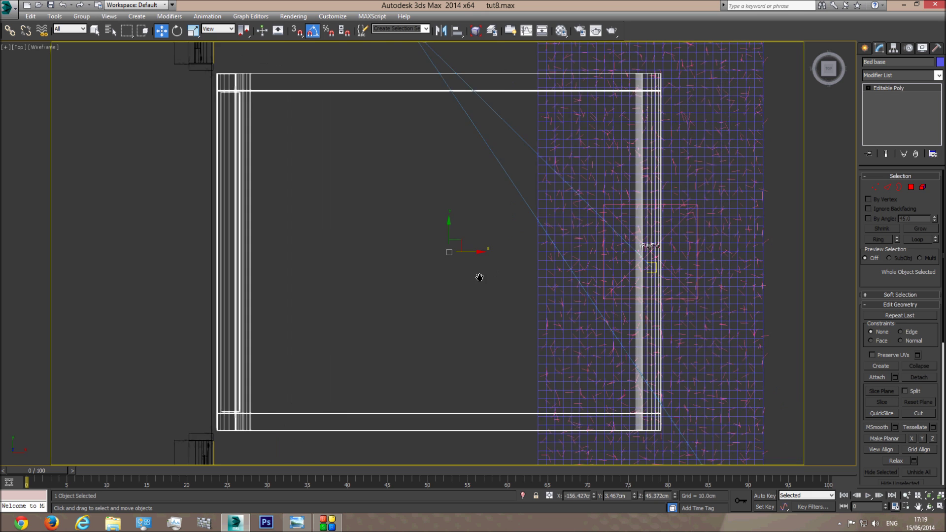
# Lower the bed base by about 0.2 cm in the front view, deselect it and show it shaded through the camera.
pyautogui.press('f')
pyautogui.scroll(4, 330, 260)
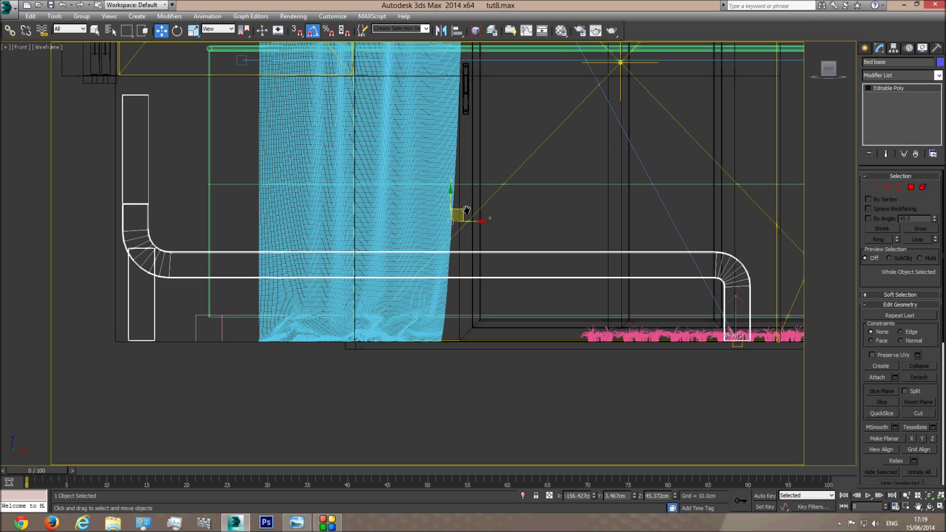
pyautogui.moveTo(466, 209); pyautogui.dragTo(468, 209, button='middle')
pyautogui.moveTo(450, 201); pyautogui.dragTo(453, 201)
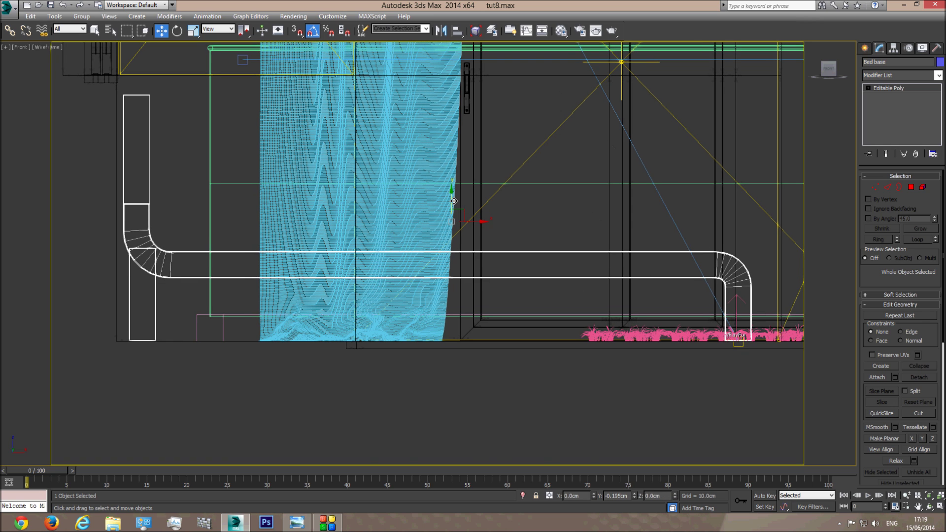
pyautogui.press('c')
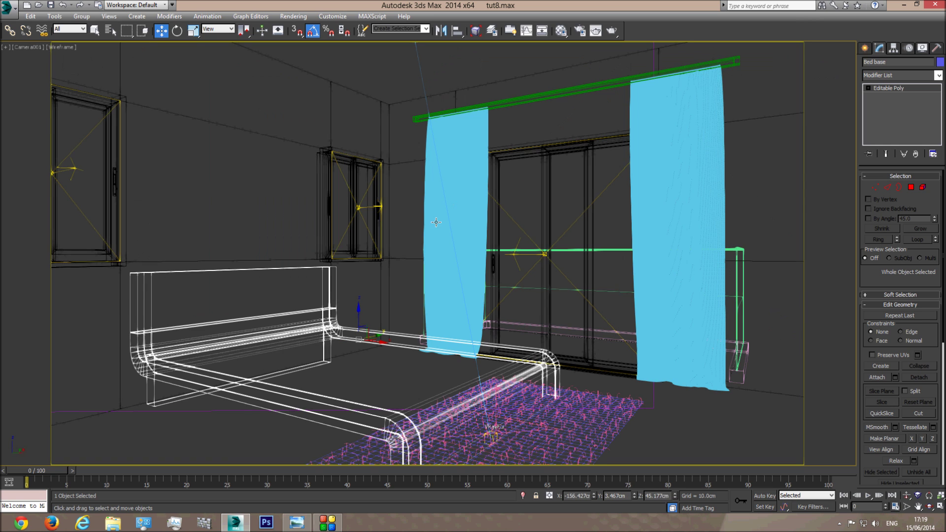
pyautogui.click(268, 198)
pyautogui.press('F3')
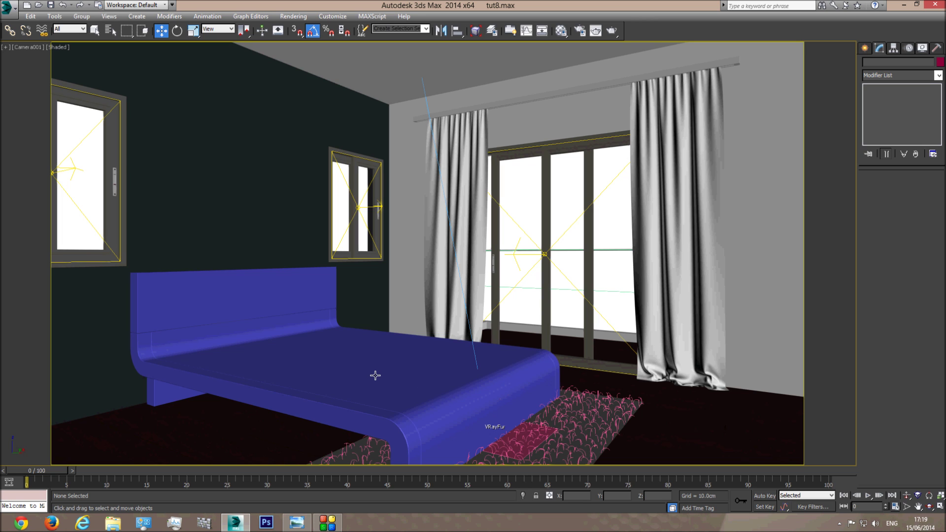
# Bring up the reference photo modern-bed-designs-2013-492.jpg, pan across the bed's wooden frame and dock the photo on half the screen.
pyautogui.click(297, 525)
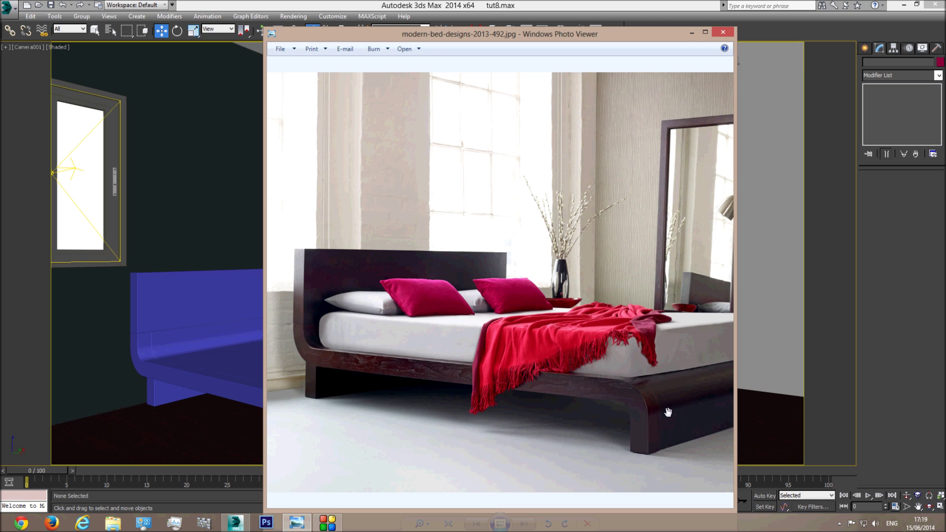
pyautogui.moveTo(667, 414); pyautogui.dragTo(591, 415)
pyautogui.moveTo(424, 368); pyautogui.dragTo(515, 380)
pyautogui.moveTo(623, 407); pyautogui.dragTo(575, 406)
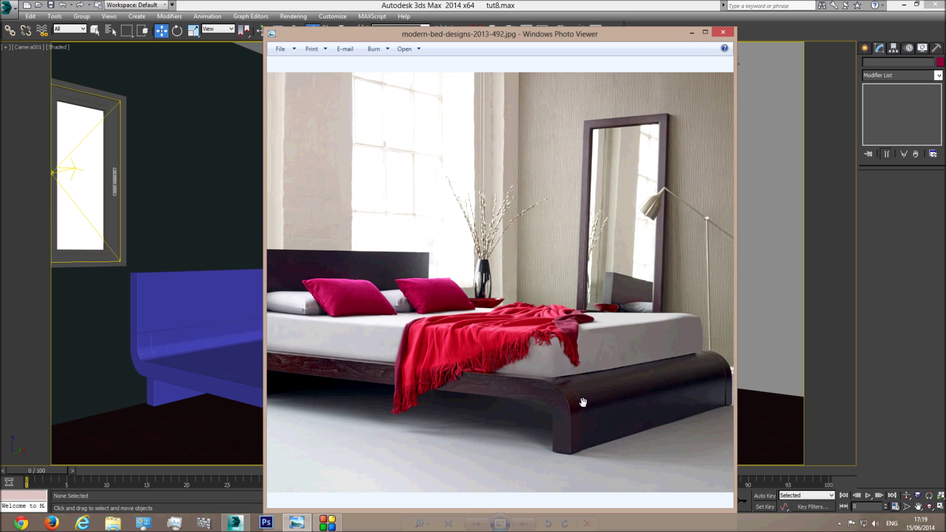
pyautogui.moveTo(314, 378); pyautogui.dragTo(392, 378)
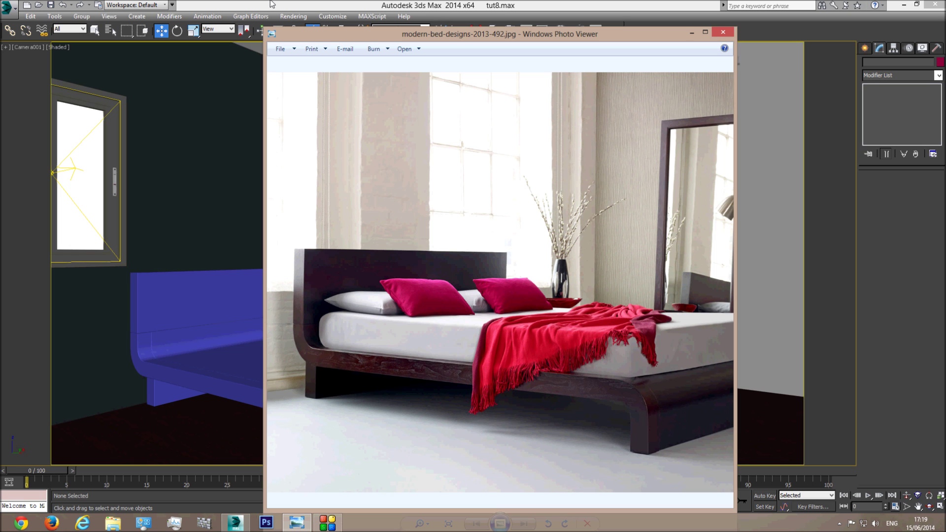
pyautogui.moveTo(383, 39); pyautogui.dragTo(552, 4)
pyautogui.moveTo(479, 8); pyautogui.dragTo(945, 93)
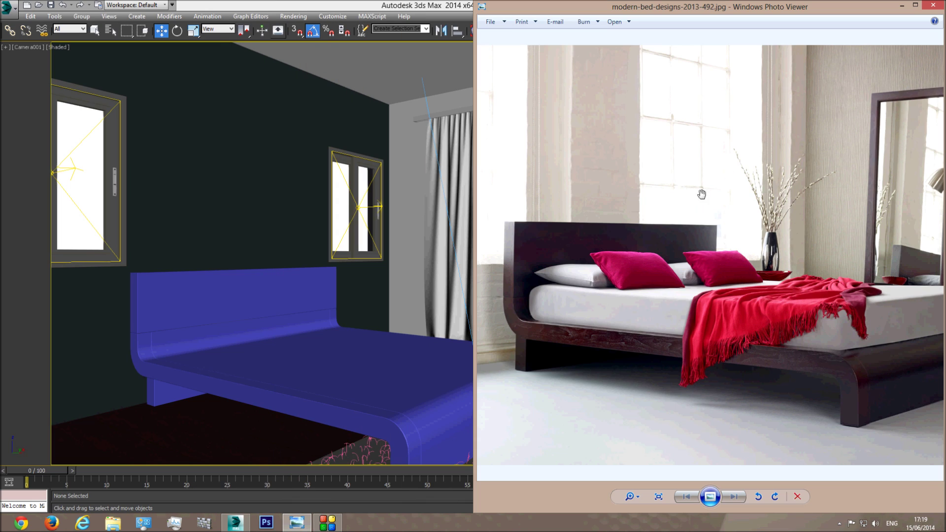
# Switch to Firefox, search Google for "cgtextures", open the CG Textures site and dock the browser beside the reference photo.
pyautogui.click(51, 524)
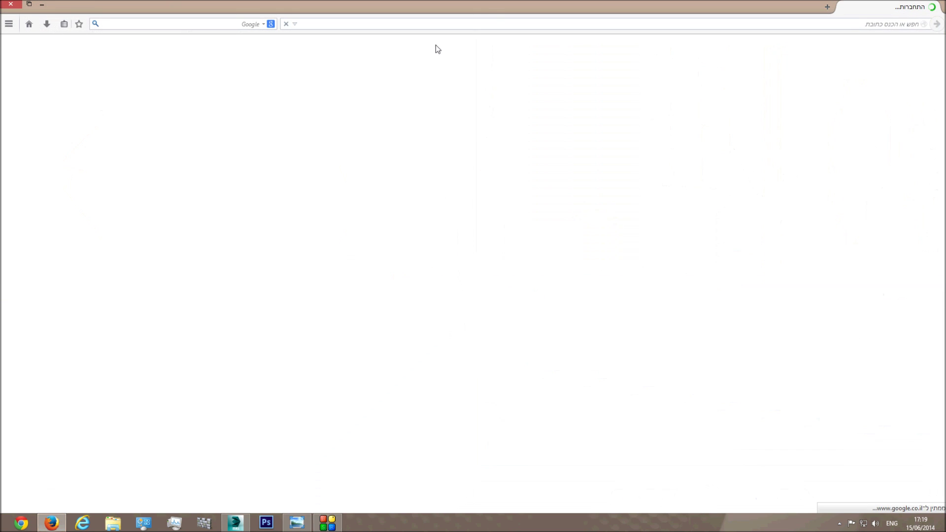
pyautogui.moveTo(491, 7); pyautogui.dragTo(312, 74)
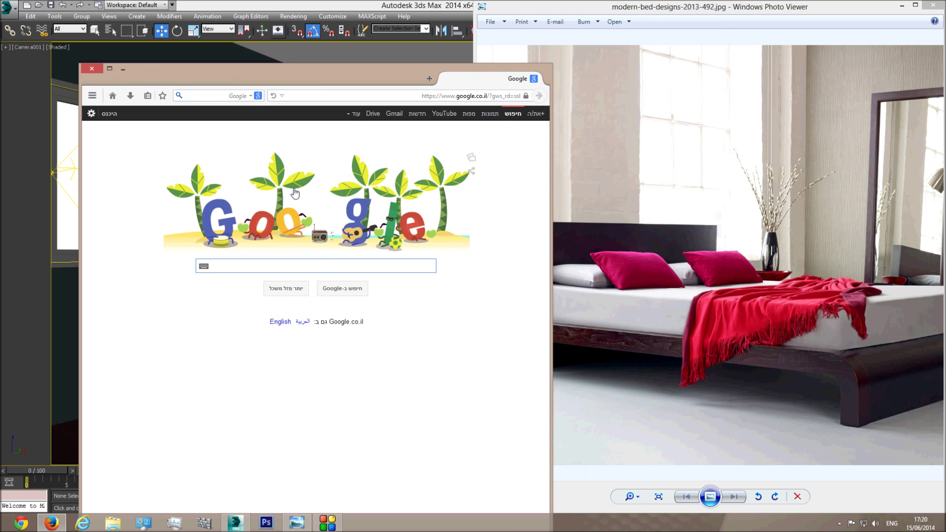
pyautogui.write('cgtextures')
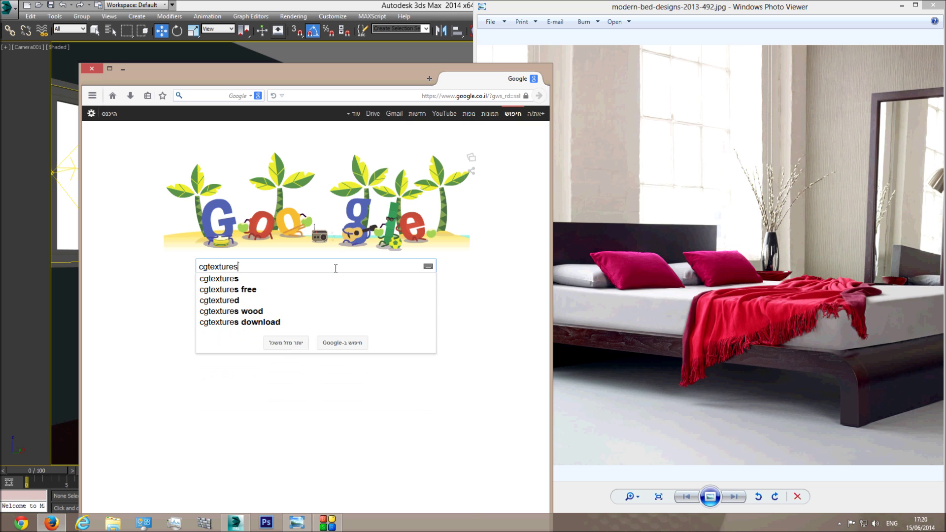
pyautogui.press('Return')
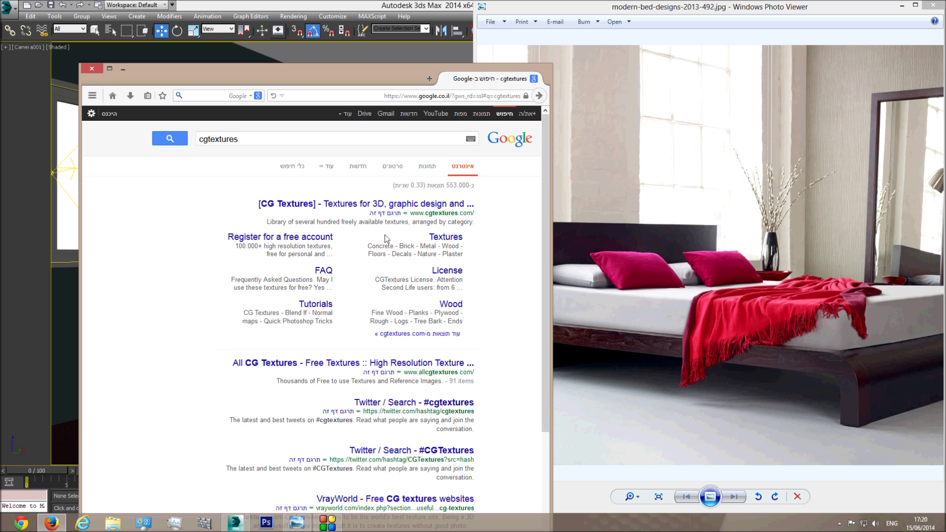
pyautogui.click(372, 207)
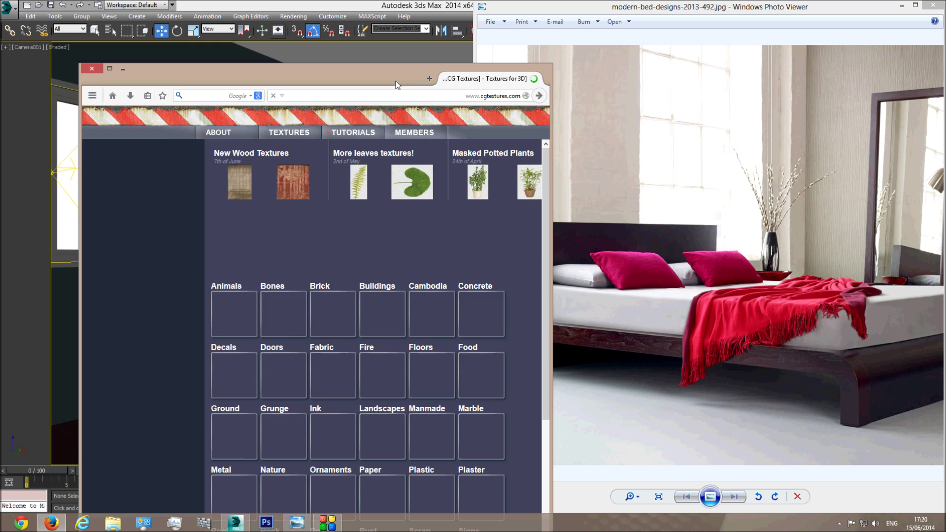
pyautogui.moveTo(394, 74); pyautogui.dragTo(1, 94)
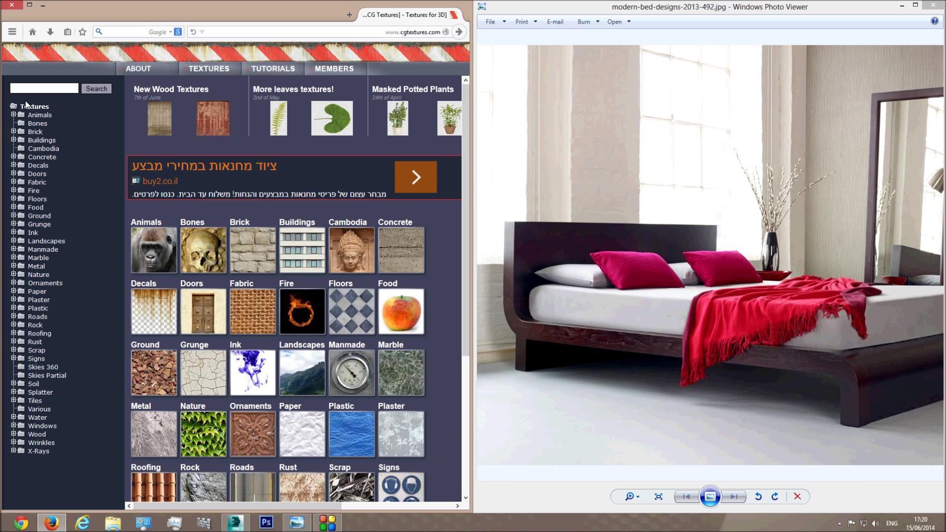
# Open the Wood category on CG Textures and go into its Fine Wood subcategory.
pyautogui.scroll(-5, 225, 306)
pyautogui.click(257, 423)
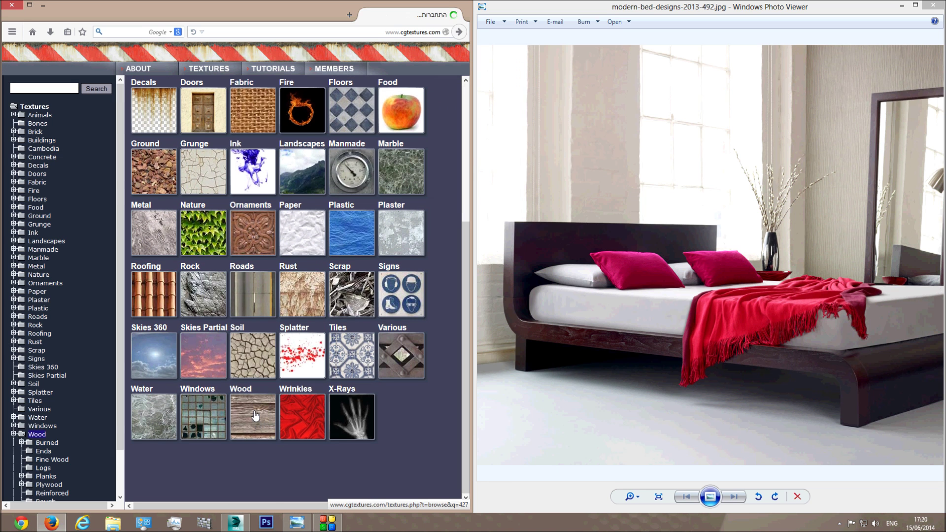
pyautogui.scroll(-6, 194, 221)
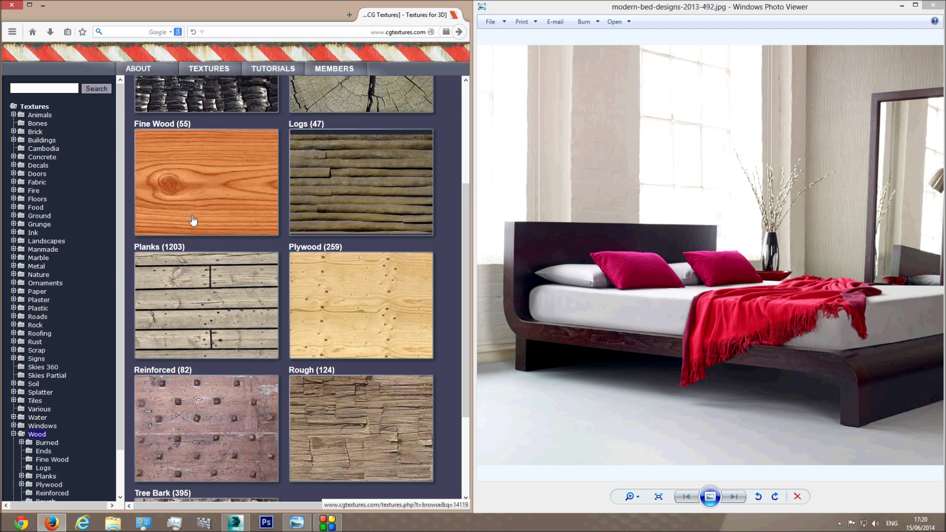
pyautogui.scroll(6, 195, 221)
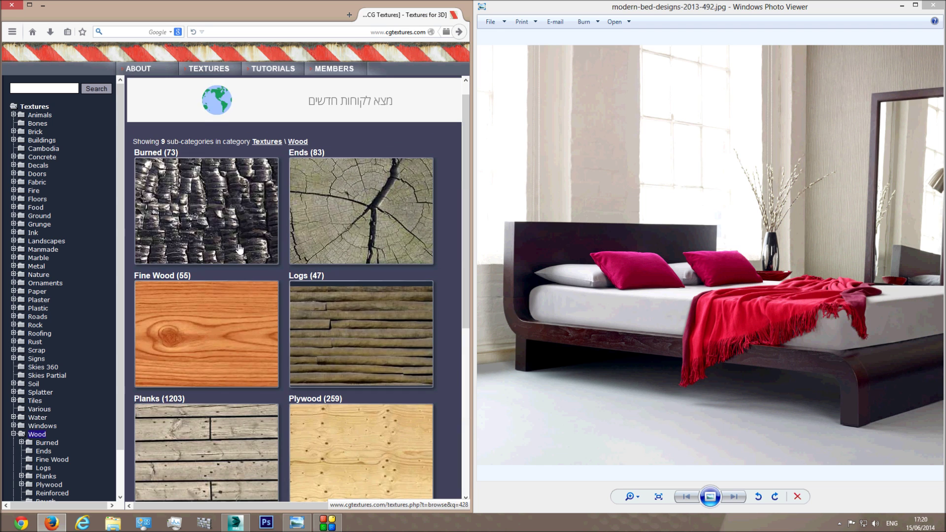
pyautogui.click(195, 323)
pyautogui.scroll(-1, 227, 306)
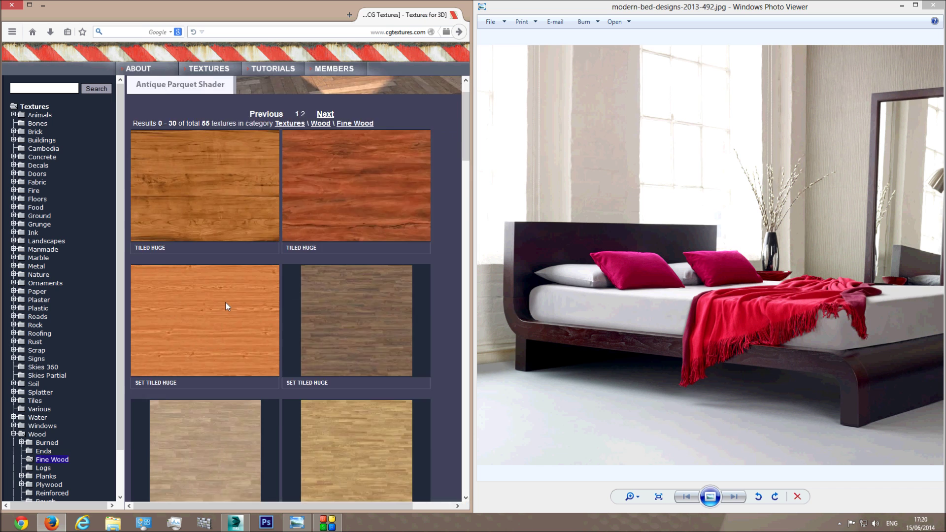
# Look through both pages of Fine Wood textures for a dark wood matching the bed in the photo.
pyautogui.scroll(-10, 226, 303)
pyautogui.scroll(-10, 226, 305)
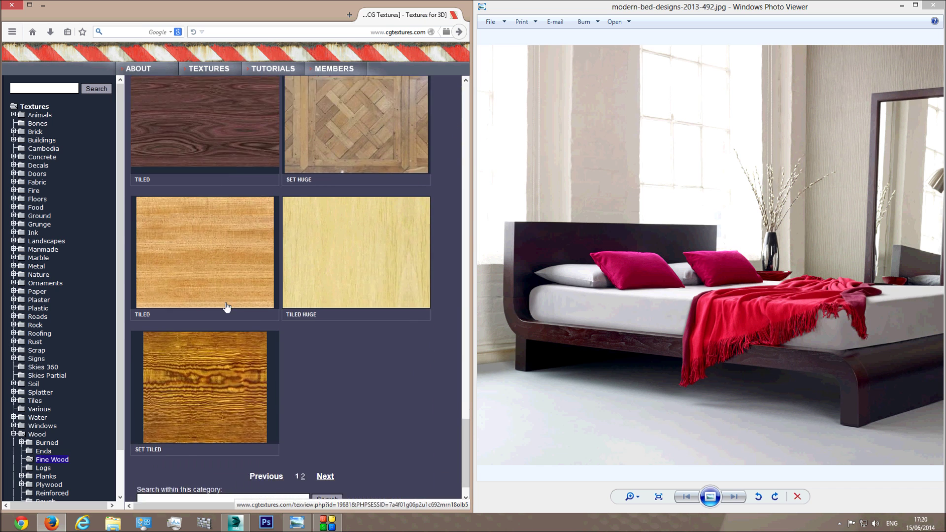
pyautogui.scroll(-2, 227, 307)
pyautogui.click(303, 443)
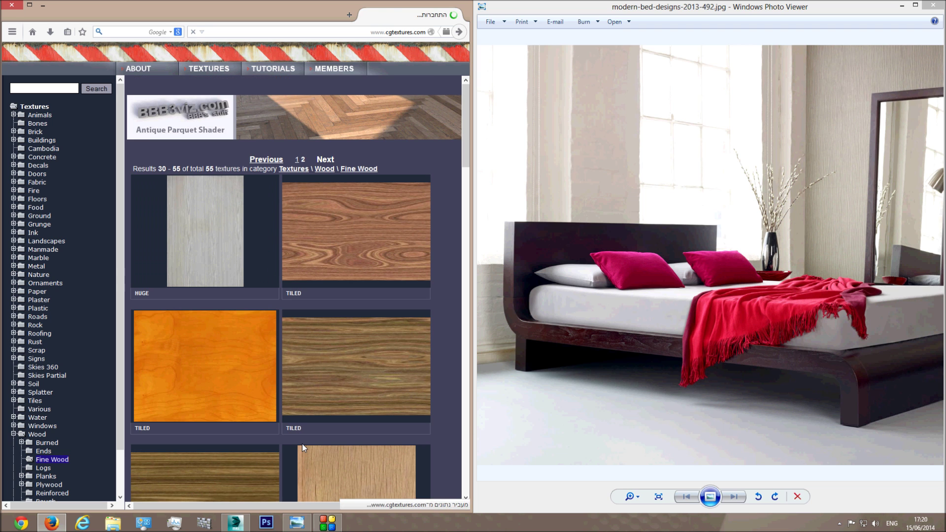
pyautogui.scroll(-10, 303, 444)
pyautogui.scroll(-10, 302, 402)
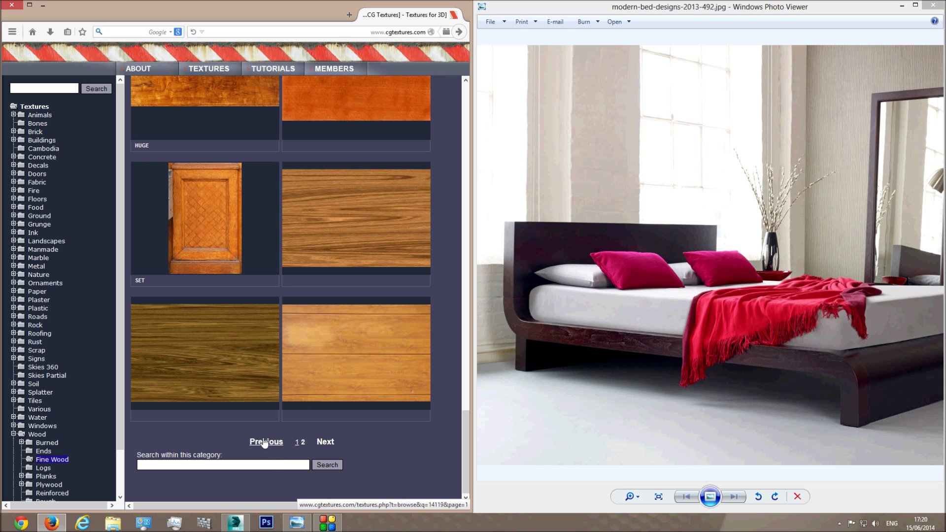
# Return to google.co.il and run an image search for "dark wood texture".
pyautogui.click(219, 33)
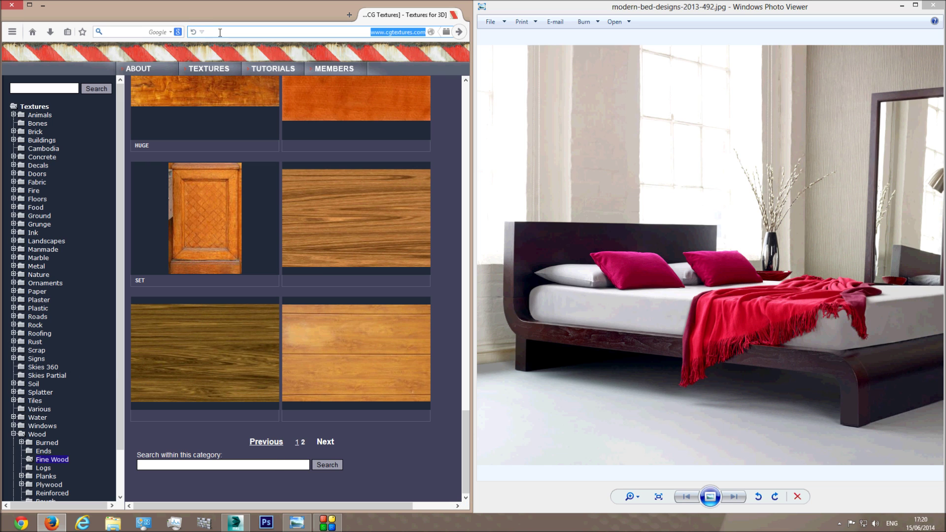
pyautogui.write('google.co.il/')
pyautogui.press('Down')
pyautogui.press('Return')
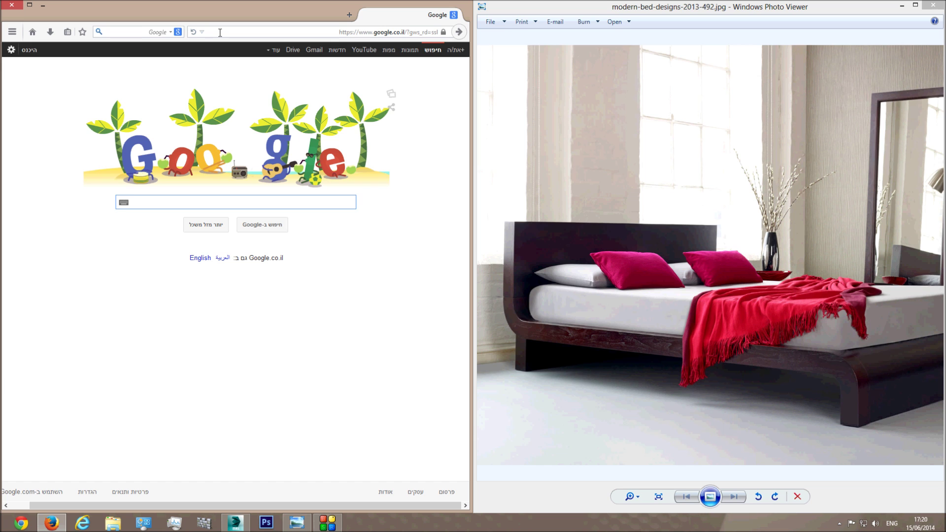
pyautogui.write('wood')
pyautogui.press('BackSpace')
pyautogui.press('BackSpace')
pyautogui.press('BackSpace')
pyautogui.press('BackSpace')
pyautogui.write('dark')
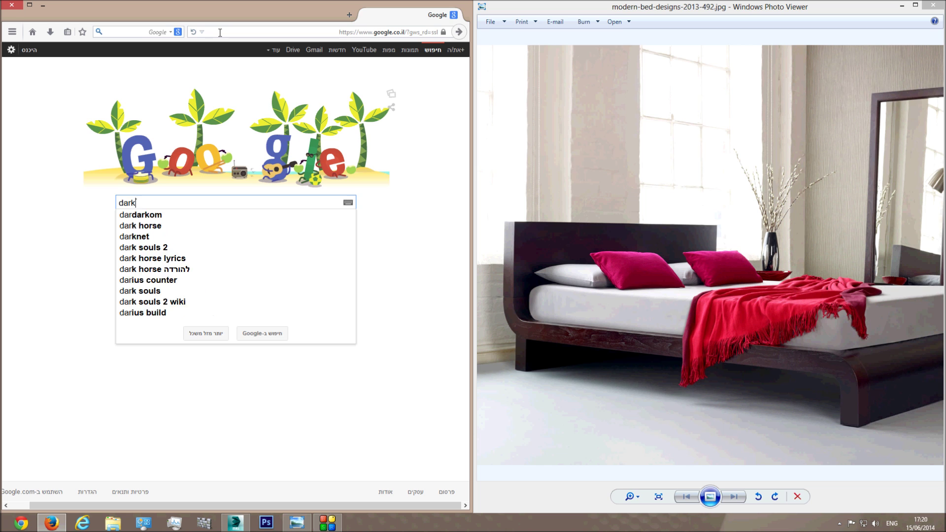
pyautogui.write(' wood texture')
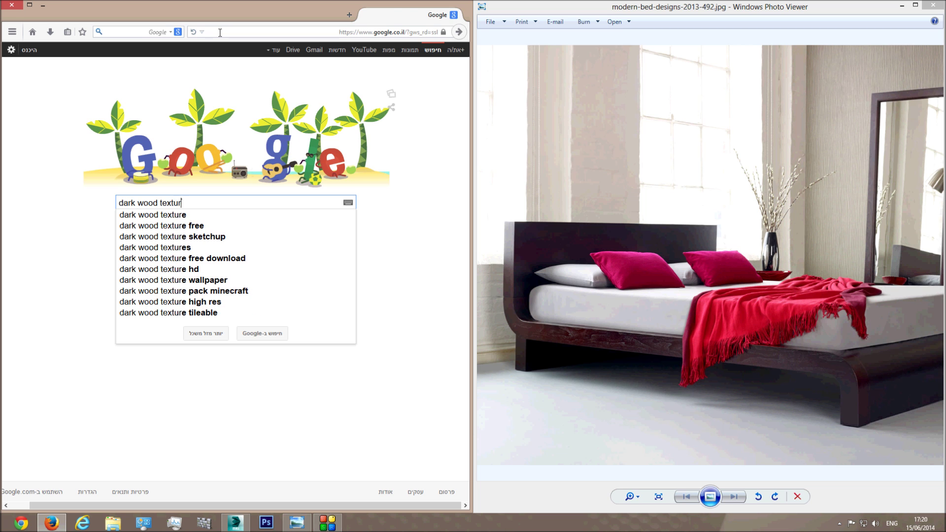
pyautogui.press('Return')
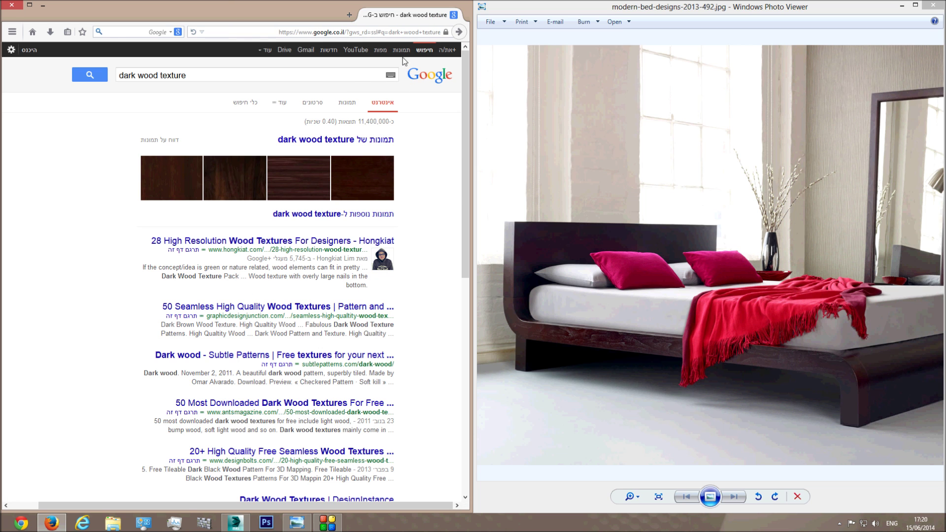
pyautogui.click(402, 50)
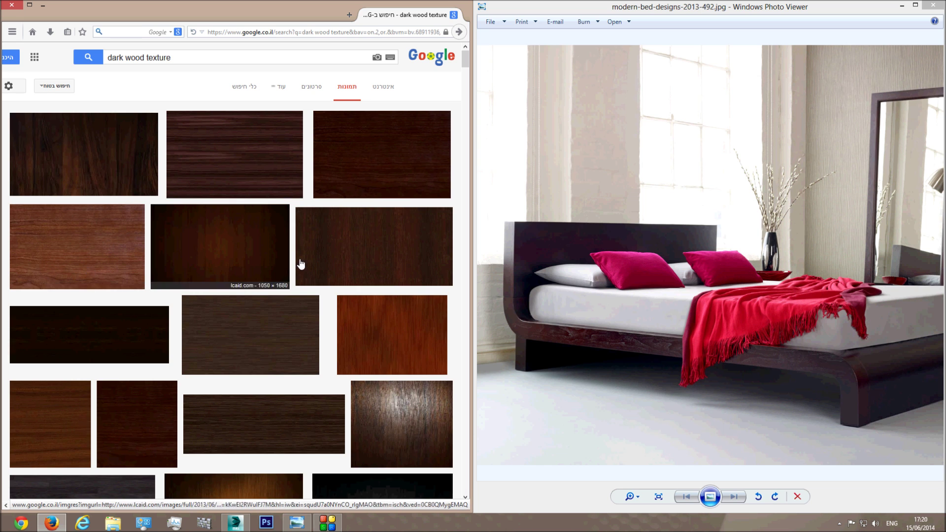
# Preview the square reddish-brown wood texture from lughertexture.com, view it at full size and return to the image results.
pyautogui.click(153, 411)
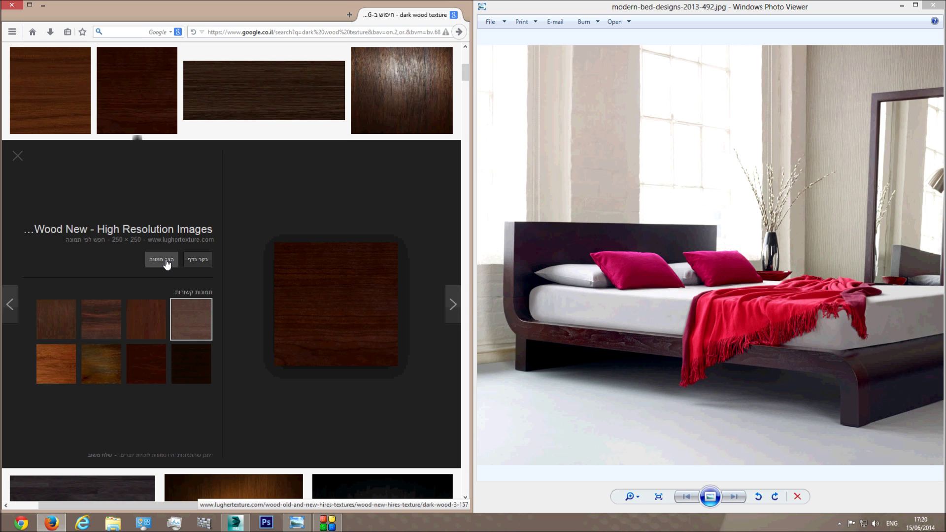
pyautogui.click(161, 259)
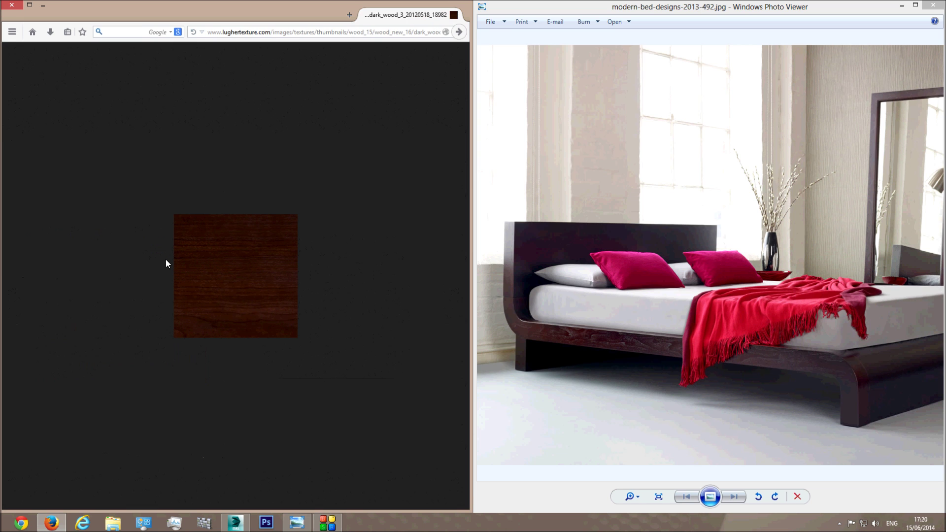
pyautogui.click(458, 32)
pyautogui.click(21, 156)
pyautogui.scroll(6, 295, 198)
pyautogui.click(246, 88)
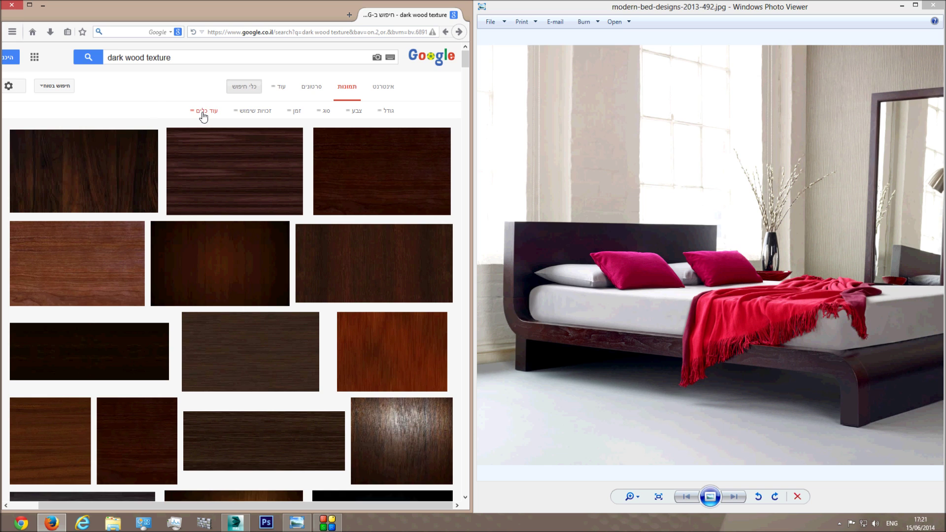
pyautogui.click(203, 111)
pyautogui.click(244, 87)
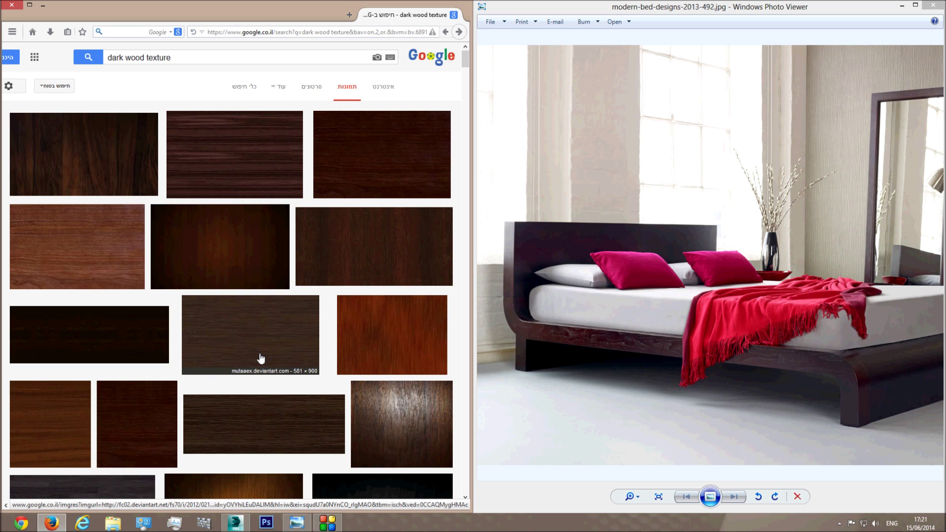
# Preview the wide, nearly black seamless wood texture in the image results, check its resolution and close the preview.
pyautogui.click(120, 348)
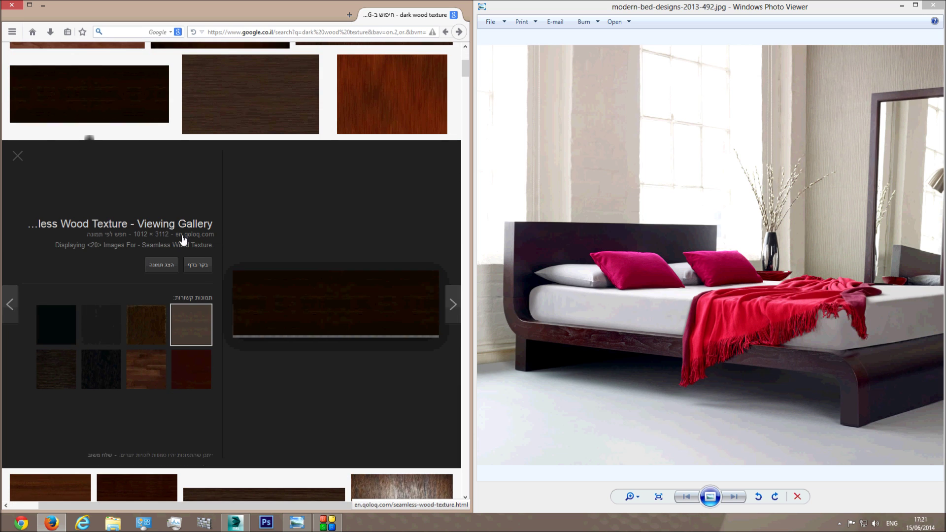
pyautogui.click(18, 155)
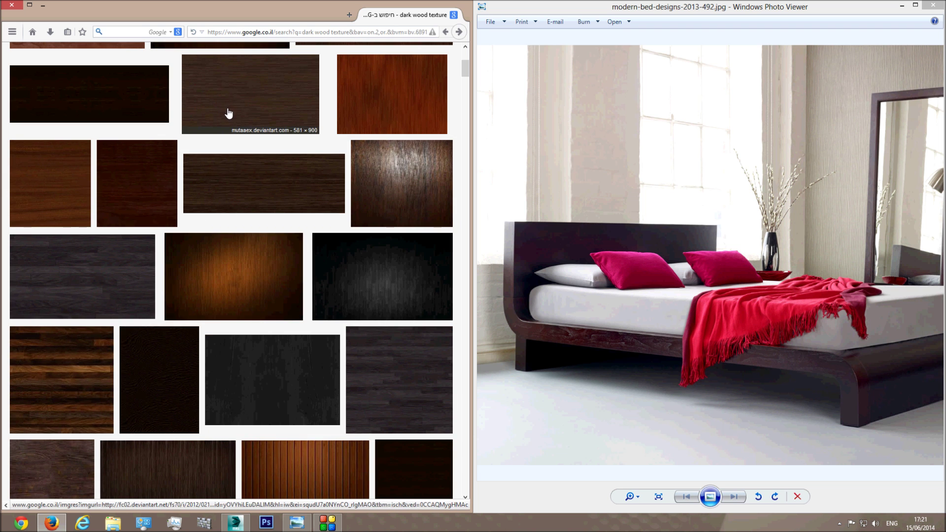
# Preview the dark reddish wood image 1585950.jpg, view it on its host page, return to the image results and close the preview.
pyautogui.scroll(-5, 227, 334)
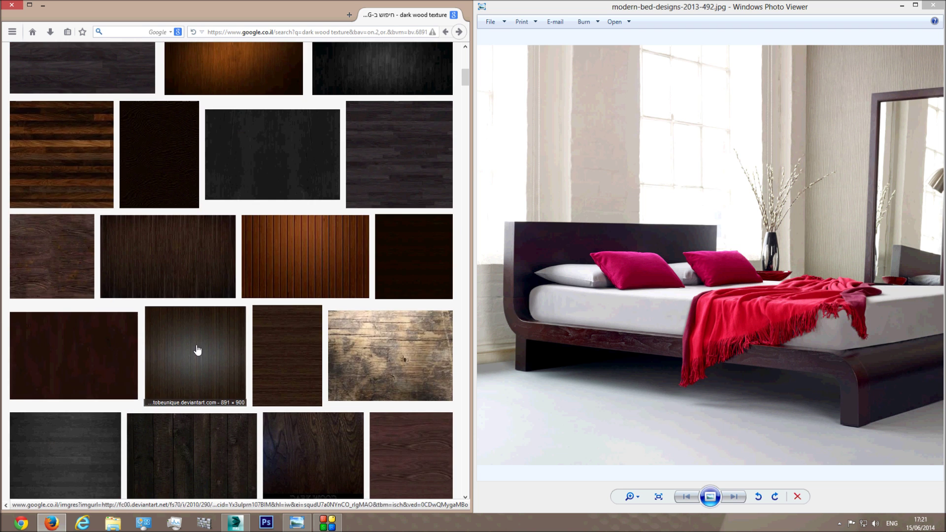
pyautogui.click(105, 365)
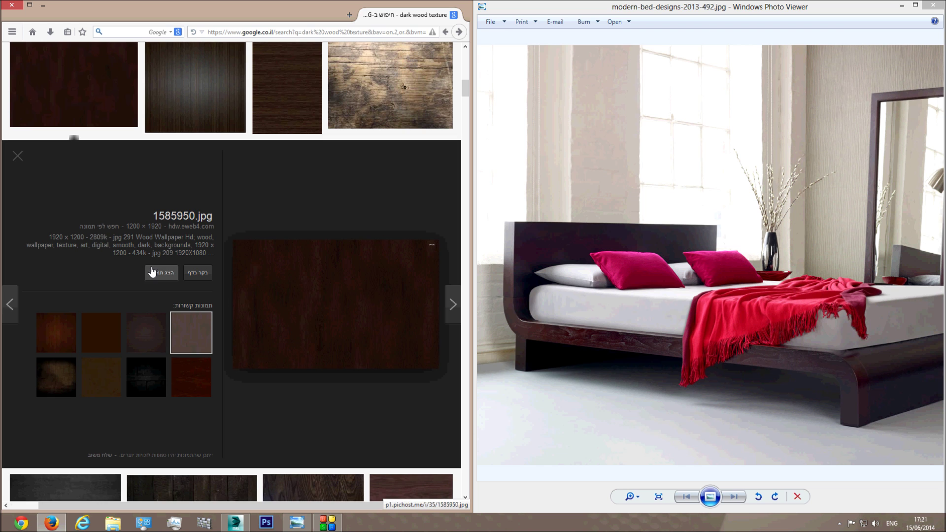
pyautogui.click(161, 273)
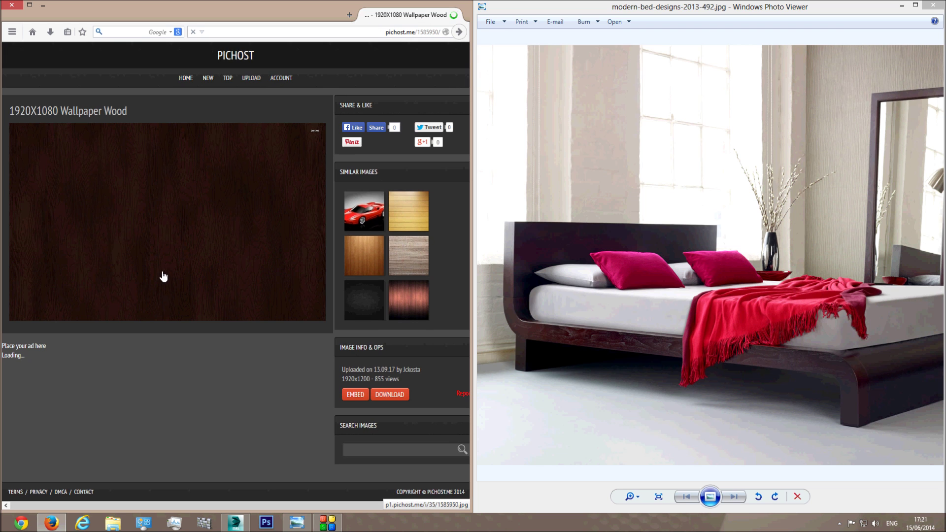
pyautogui.click(460, 34)
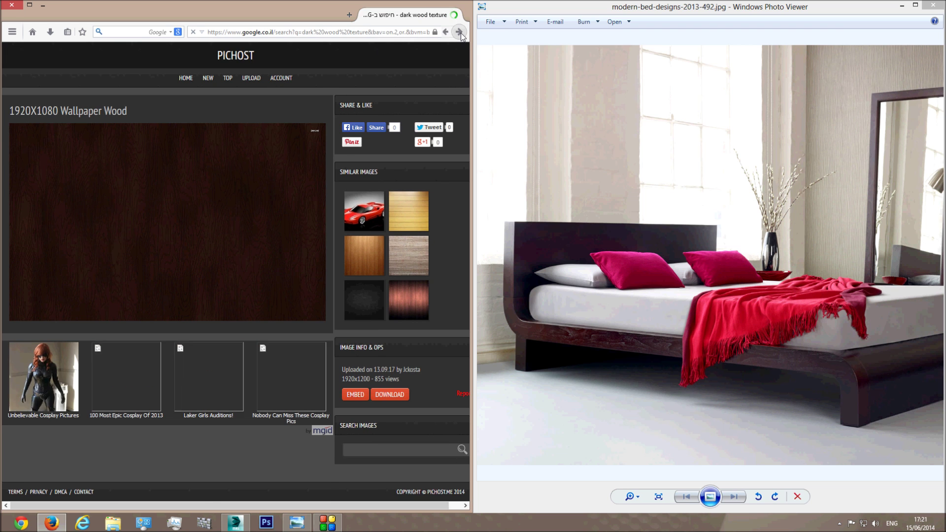
pyautogui.click(16, 166)
# Find the brown horizontal-grain wood texture from deviantart.com among the image results and view it at full size.
pyautogui.scroll(6, 274, 207)
pyautogui.scroll(5, 286, 217)
pyautogui.scroll(2, 277, 218)
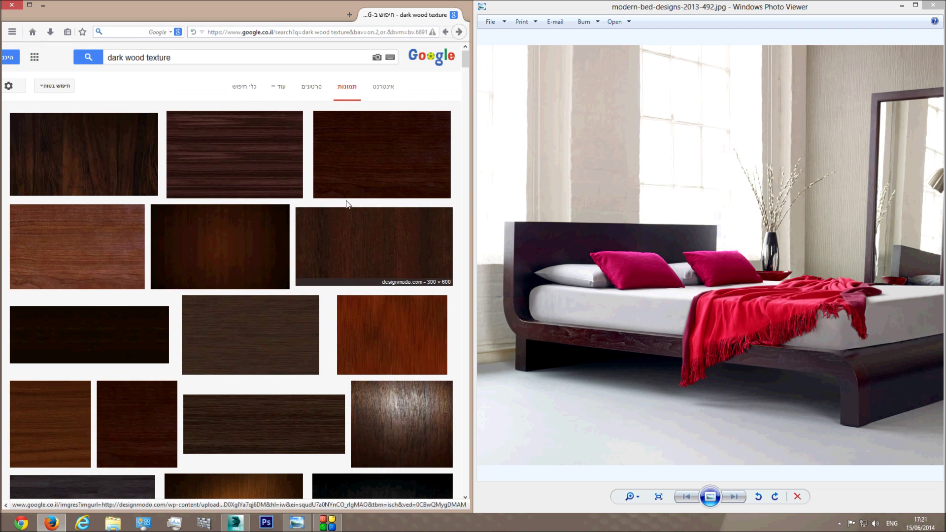
pyautogui.scroll(-3, 165, 272)
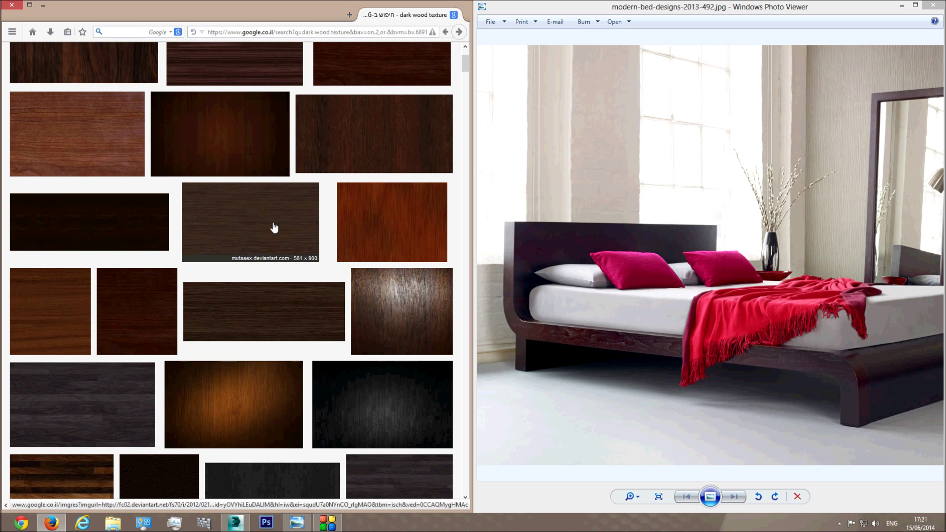
pyautogui.click(274, 227)
pyautogui.click(159, 270)
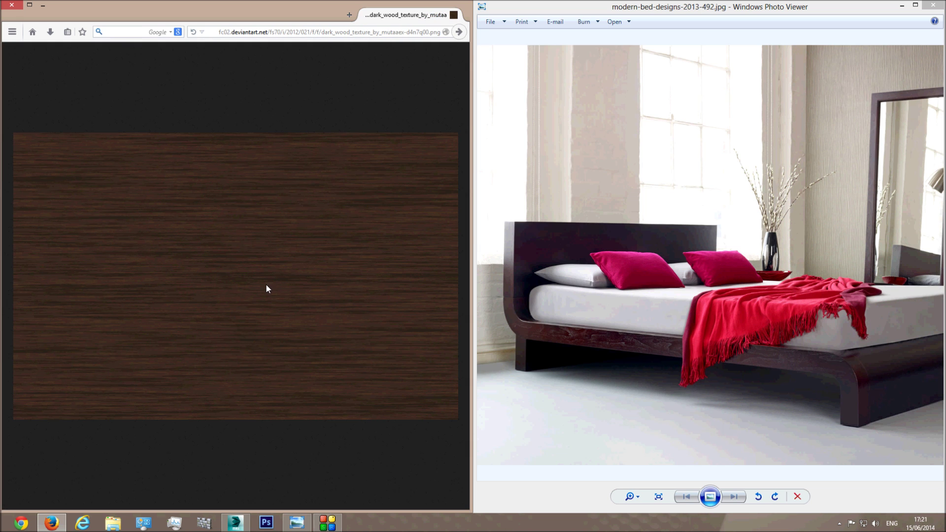
# Save the wood texture to the Desktop as a PNG image named "wood" and close the browser.
pyautogui.rightClick(299, 278)
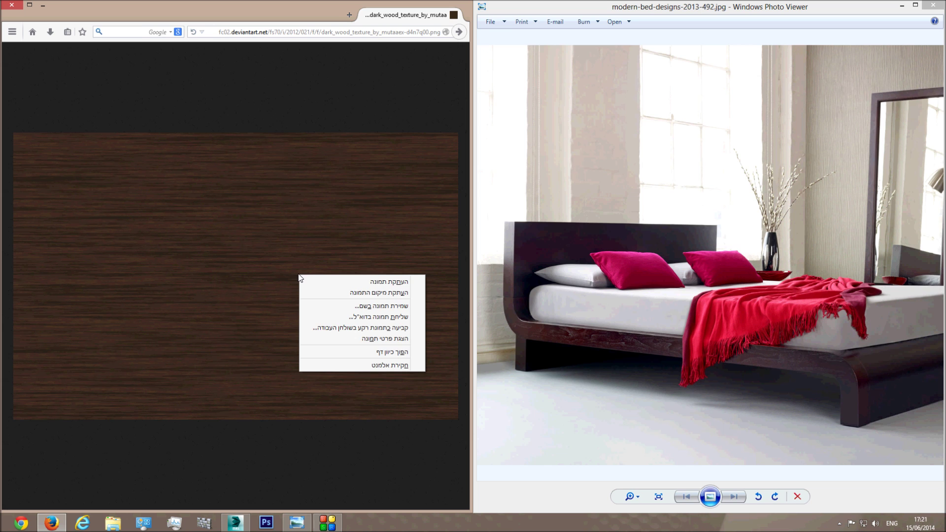
pyautogui.click(376, 306)
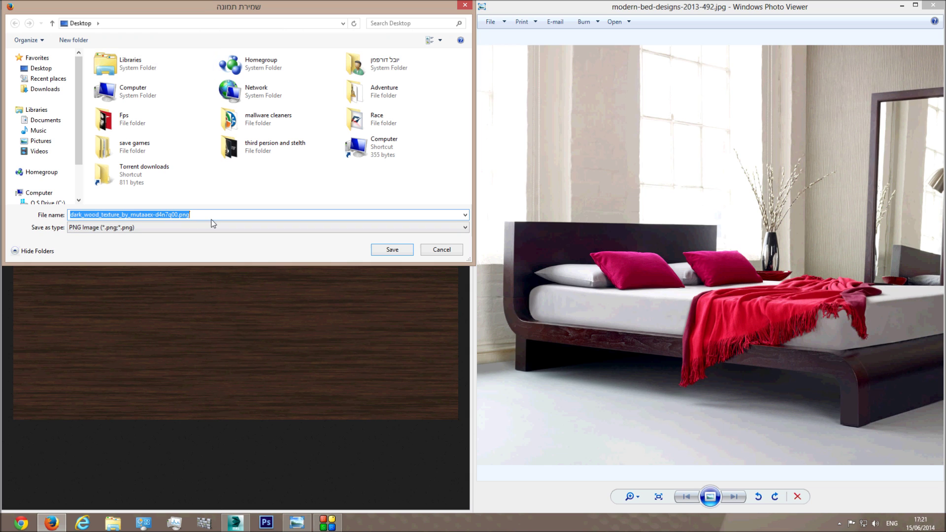
pyautogui.write('wood')
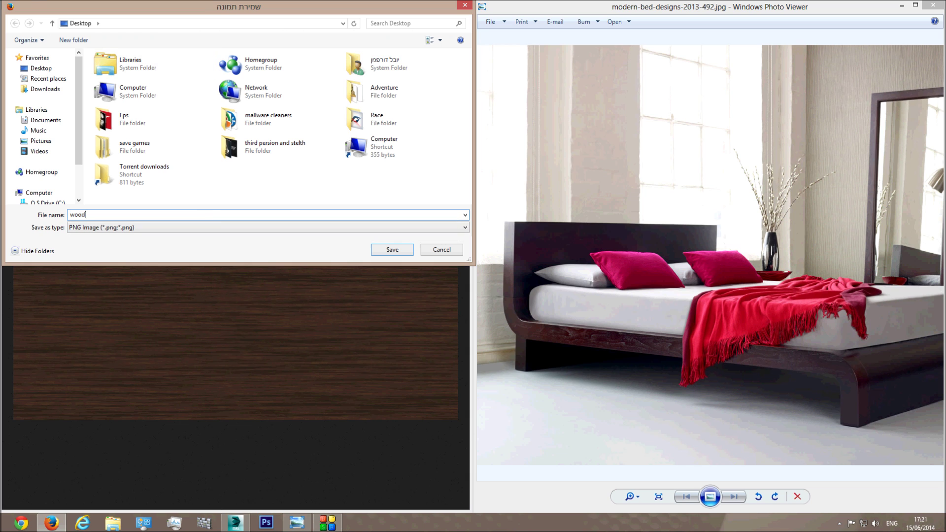
pyautogui.press('Return')
pyautogui.click(12, 6)
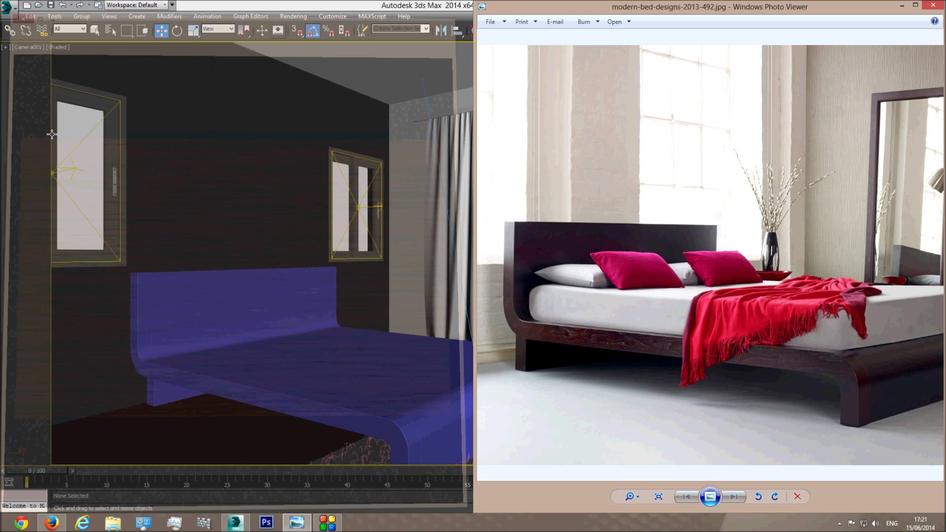
# Switch to Photoshop and open the saved wood.png from the Desktop.
pyautogui.click(266, 522)
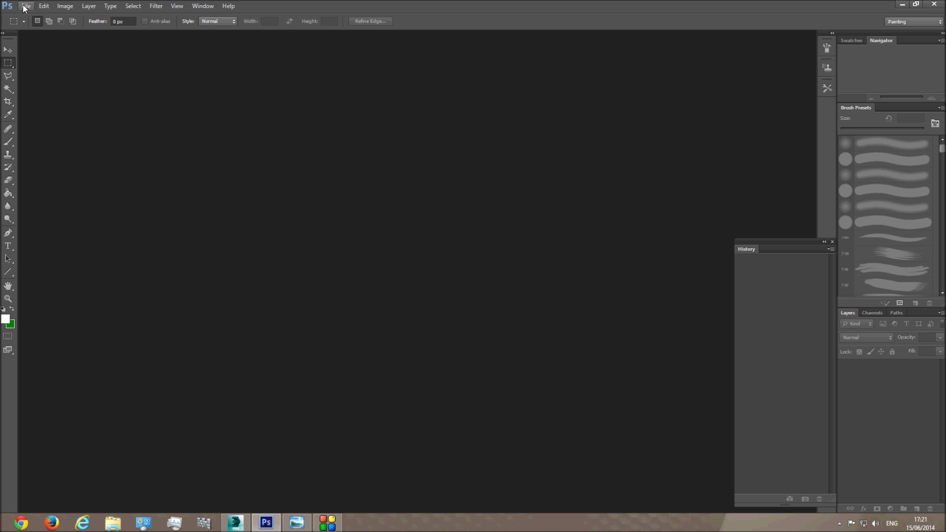
pyautogui.click(24, 7)
pyautogui.click(39, 27)
pyautogui.click(451, 119)
pyautogui.click(452, 136)
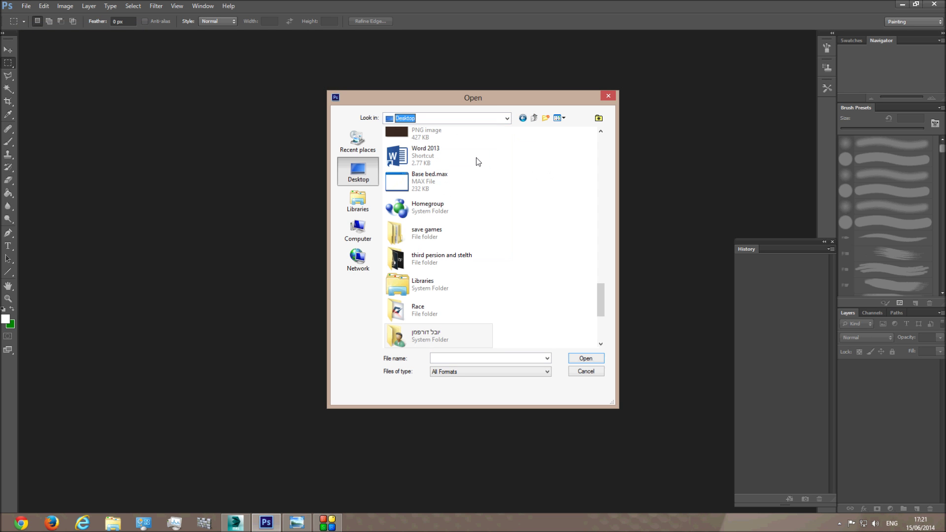
pyautogui.doubleClick(434, 136)
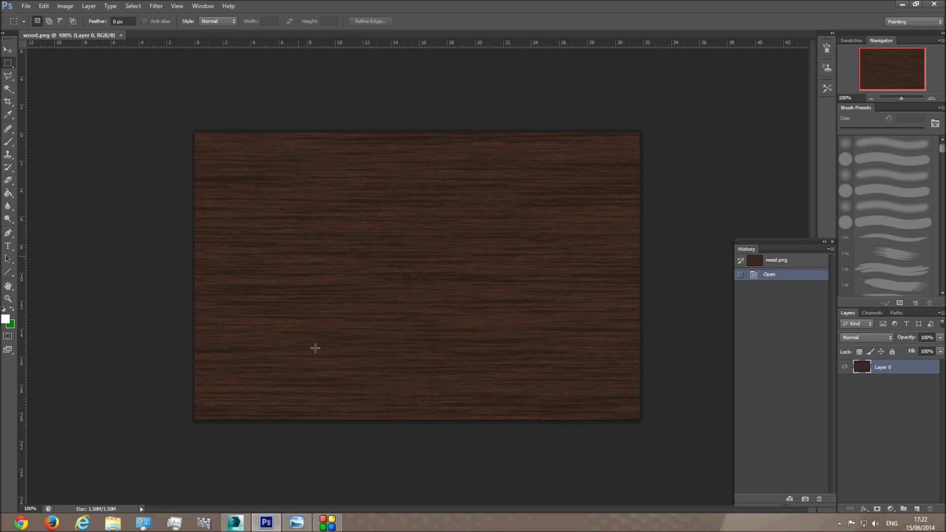
# Open the bed reference photo modern-bed-designs-2013-492.jpg from the Desktop as a second document.
pyautogui.click(26, 6)
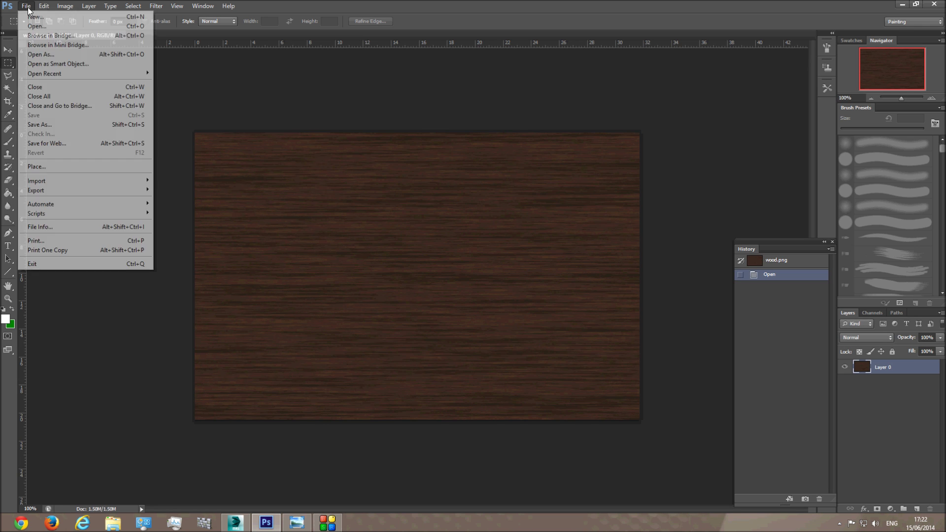
pyautogui.click(39, 27)
pyautogui.moveTo(602, 146); pyautogui.dragTo(604, 220)
pyautogui.doubleClick(444, 274)
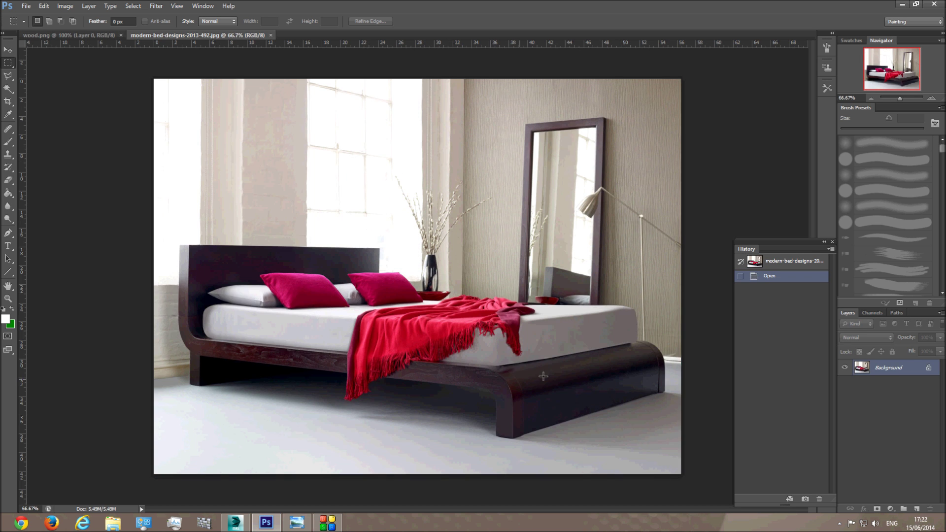
# Undock the bed photo, sample the bed's dark wood as foreground colour with the Eyedropper, and dock the photo again.
pyautogui.moveTo(232, 36); pyautogui.dragTo(429, 84)
pyautogui.click(239, 223)
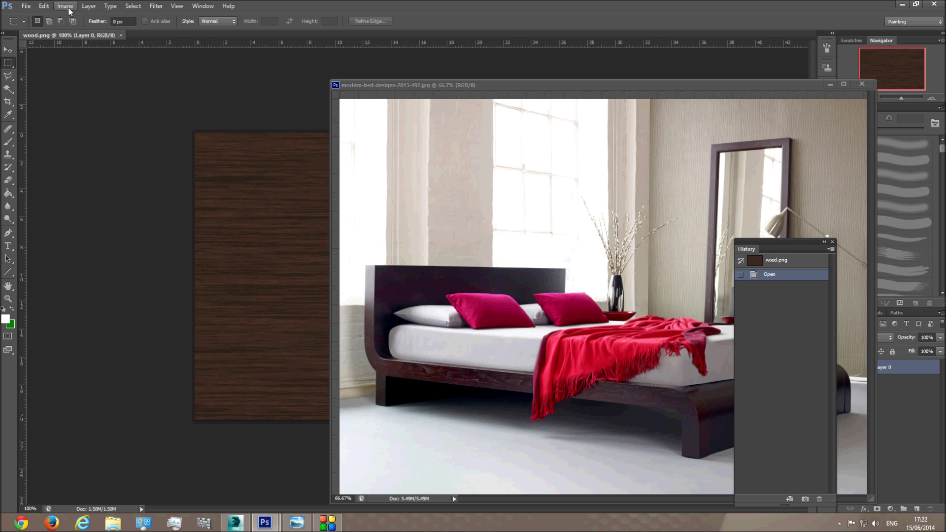
pyautogui.click(7, 114)
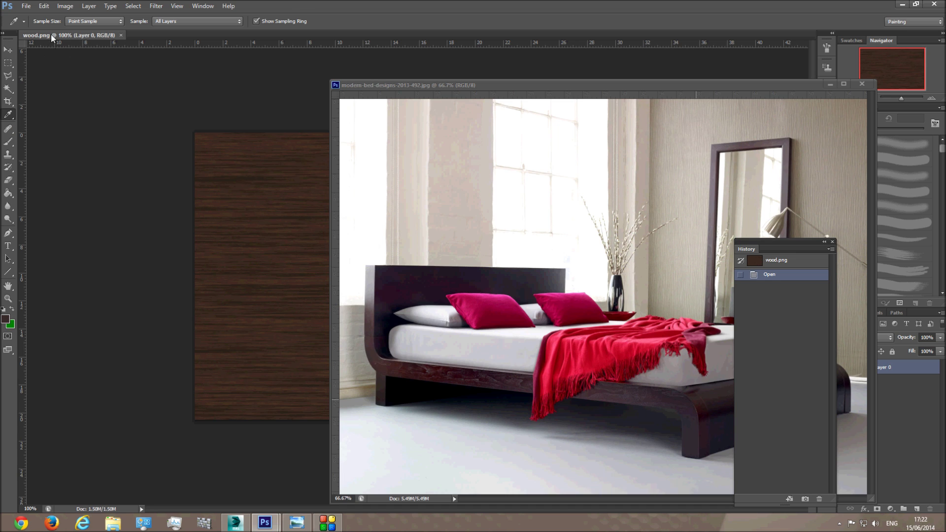
pyautogui.moveTo(395, 79); pyautogui.dragTo(381, 37)
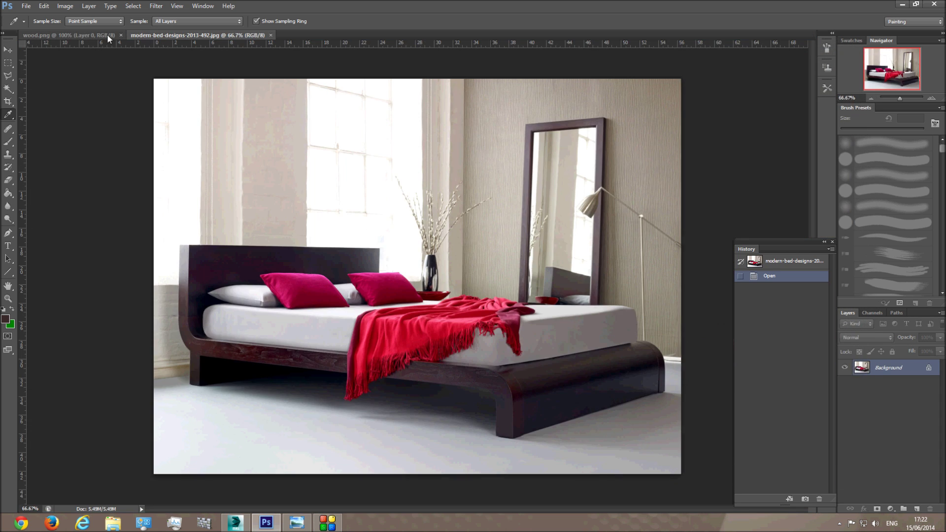
# Add a new layer to wood.png and cover it with the sampled colour using a 5000 px brush.
pyautogui.click(87, 36)
pyautogui.click(917, 509)
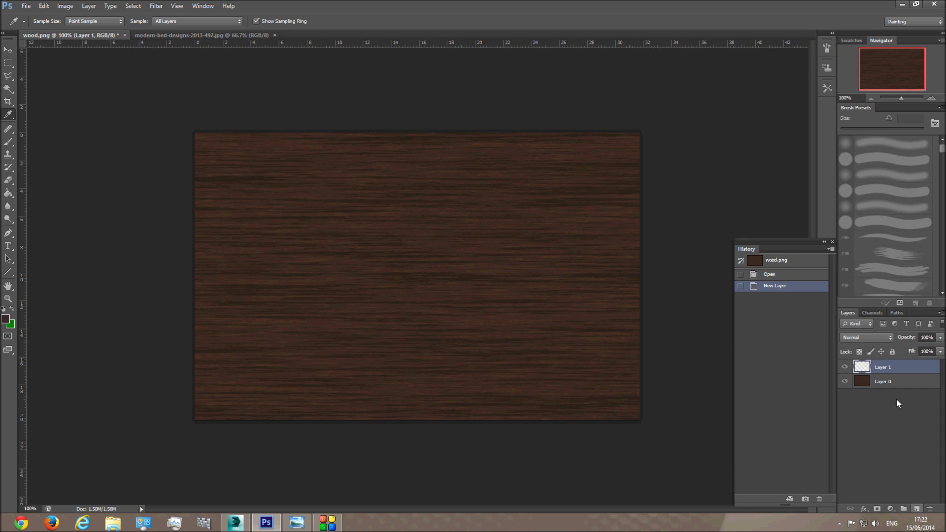
pyautogui.click(8, 142)
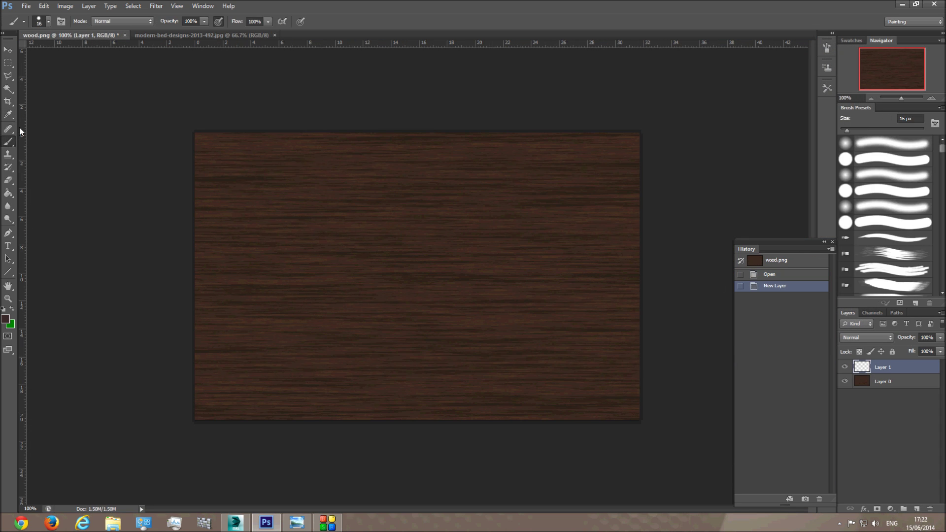
pyautogui.click(48, 22)
pyautogui.moveTo(26, 51); pyautogui.dragTo(139, 49)
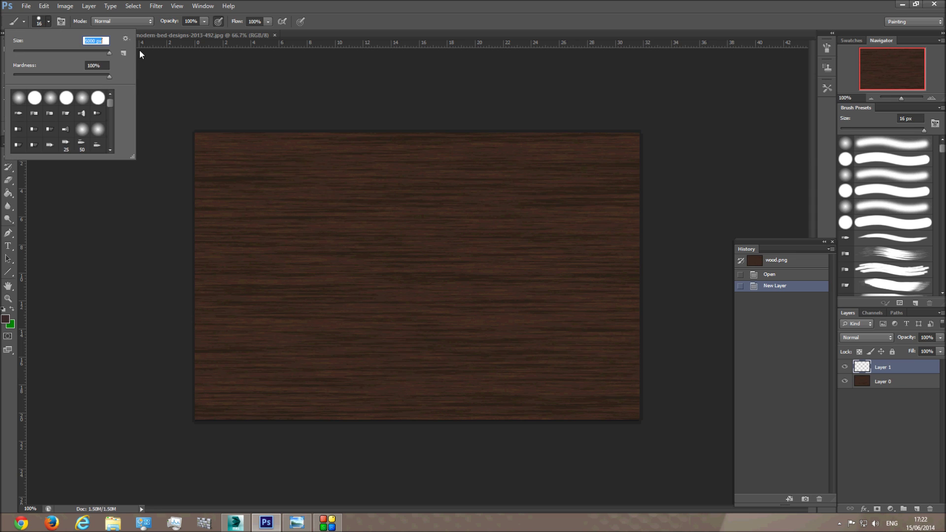
pyautogui.click(423, 307)
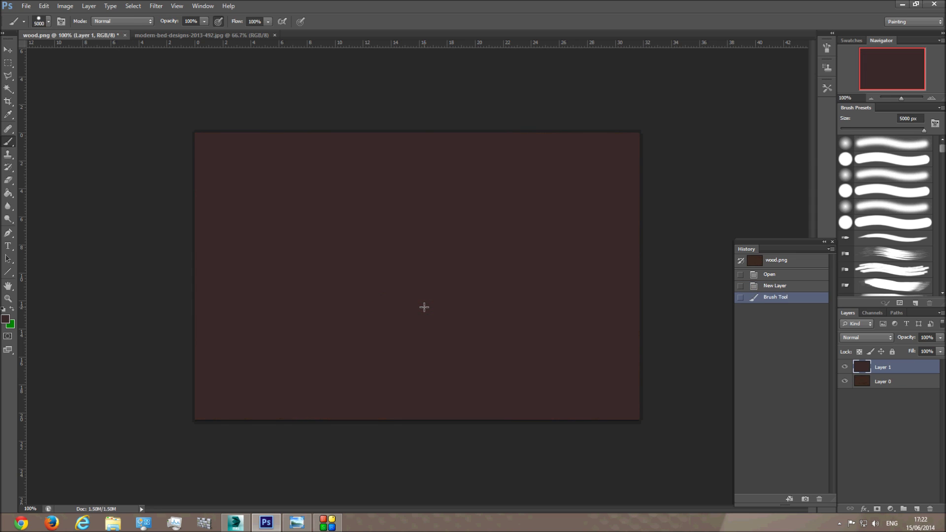
# Undock the bed photo and move it and the History panel clear of most of the wood texture for comparison.
pyautogui.click(8, 50)
pyautogui.moveTo(161, 37); pyautogui.dragTo(501, 141)
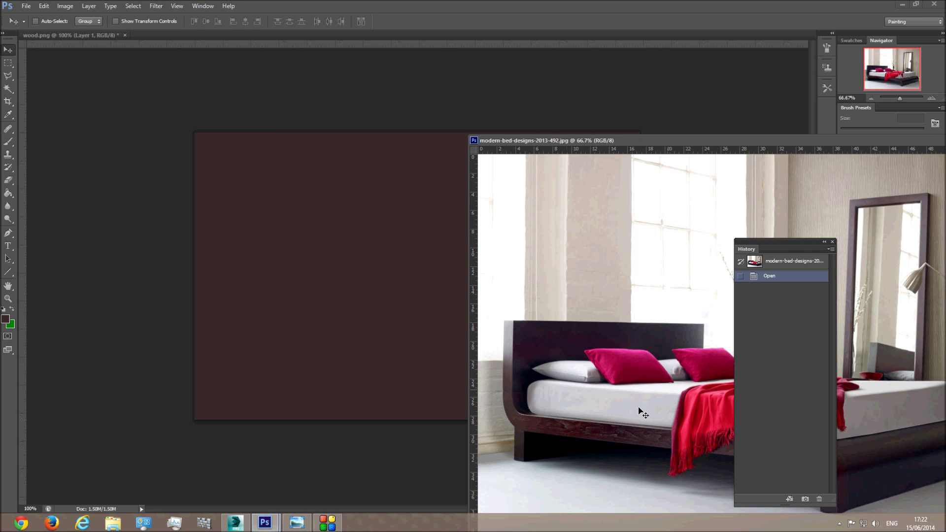
pyautogui.moveTo(794, 256); pyautogui.dragTo(710, 144)
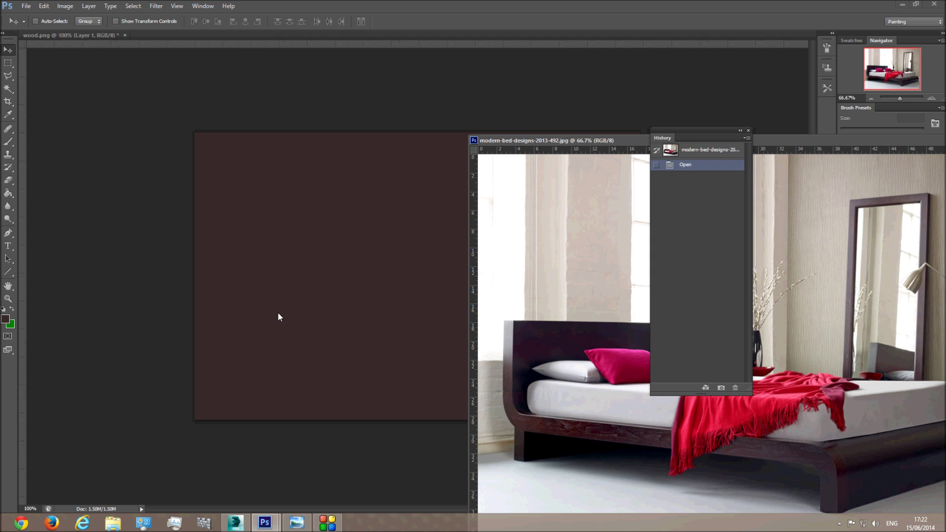
pyautogui.click(217, 97)
pyautogui.moveTo(513, 141)
pyautogui.mouseDown()
pyautogui.moveTo(466, 275)
pyautogui.moveTo(434, 459)
pyautogui.mouseUp()
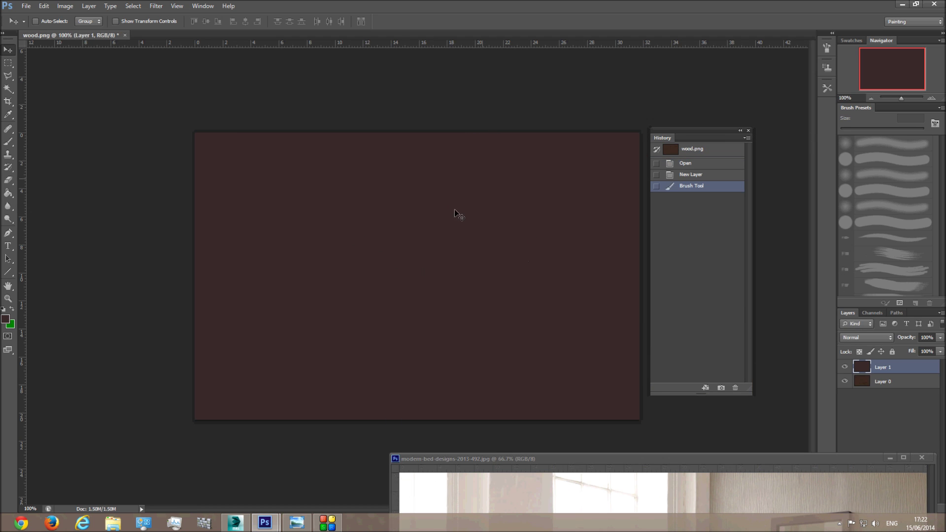
# Set the colour layer's blending mode to Color and toggle its visibility to compare the tint with the original wood.
pyautogui.click(848, 337)
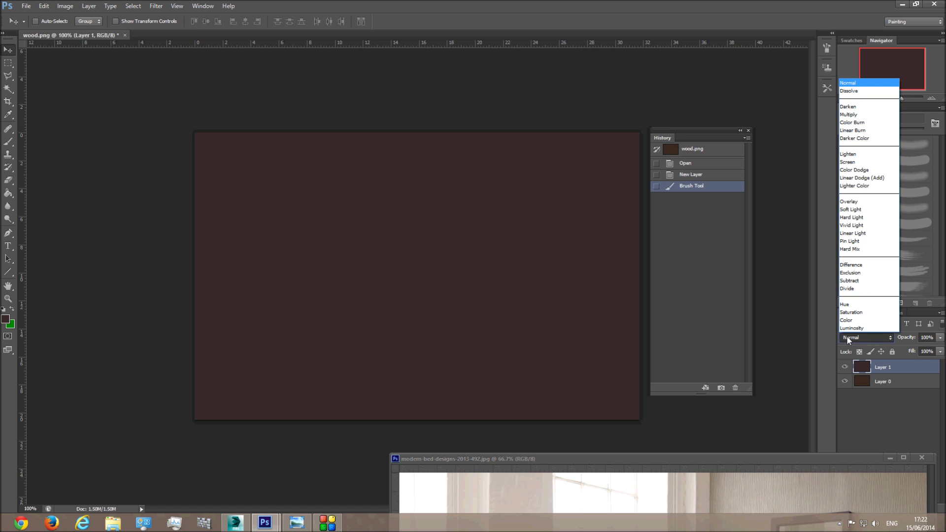
pyautogui.click(848, 321)
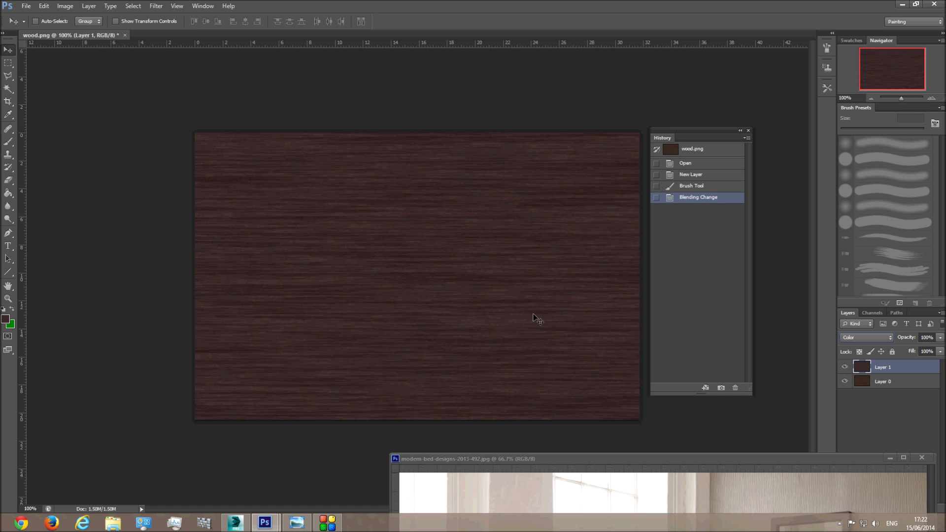
pyautogui.click(845, 368)
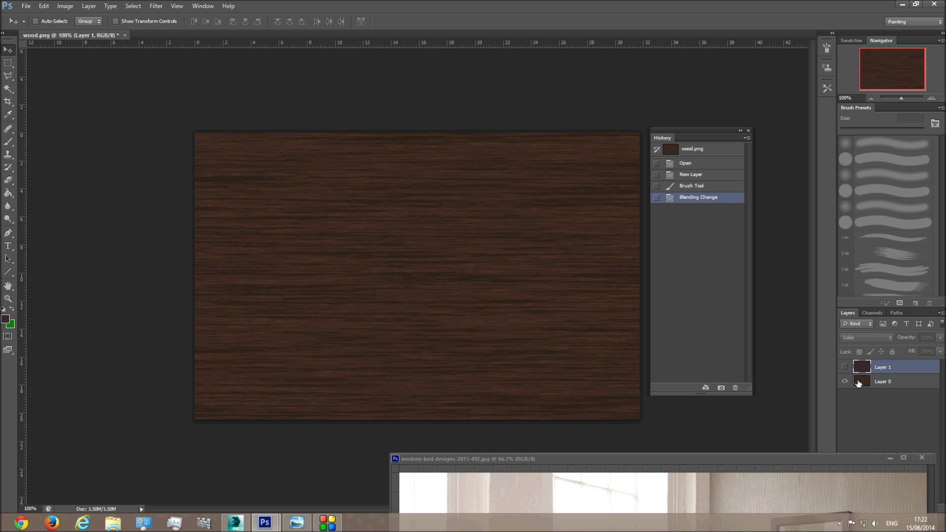
pyautogui.click(845, 367)
pyautogui.moveTo(575, 459); pyautogui.dragTo(539, 449)
pyautogui.click(584, 329)
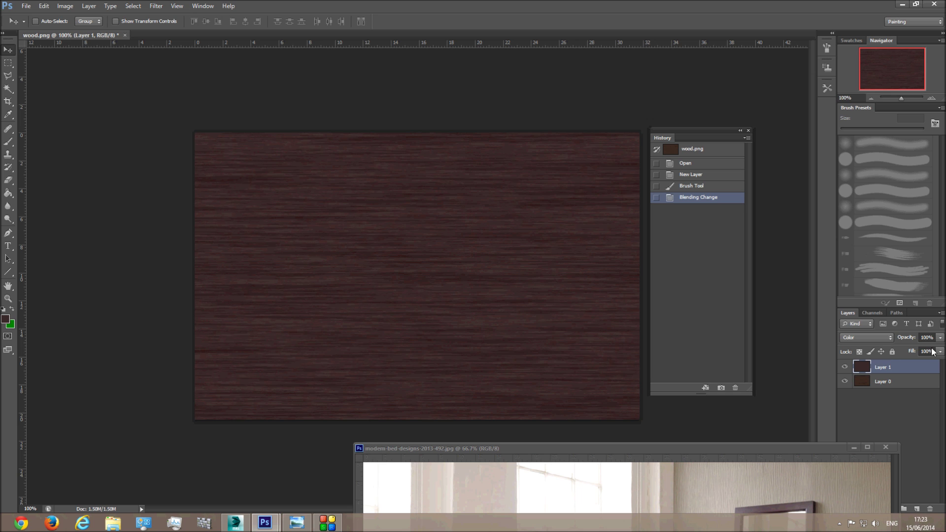
# Try Normal blending at 50% opacity on the colour layer and compare the texture with the bed photo.
pyautogui.click(886, 337)
pyautogui.click(847, 83)
pyautogui.click(926, 337)
pyautogui.write('50')
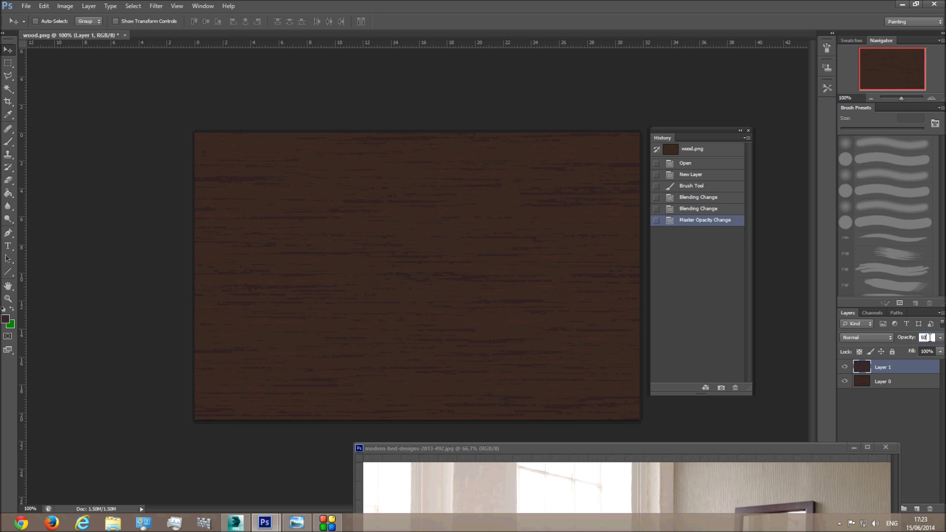
pyautogui.moveTo(612, 444); pyautogui.dragTo(684, 370)
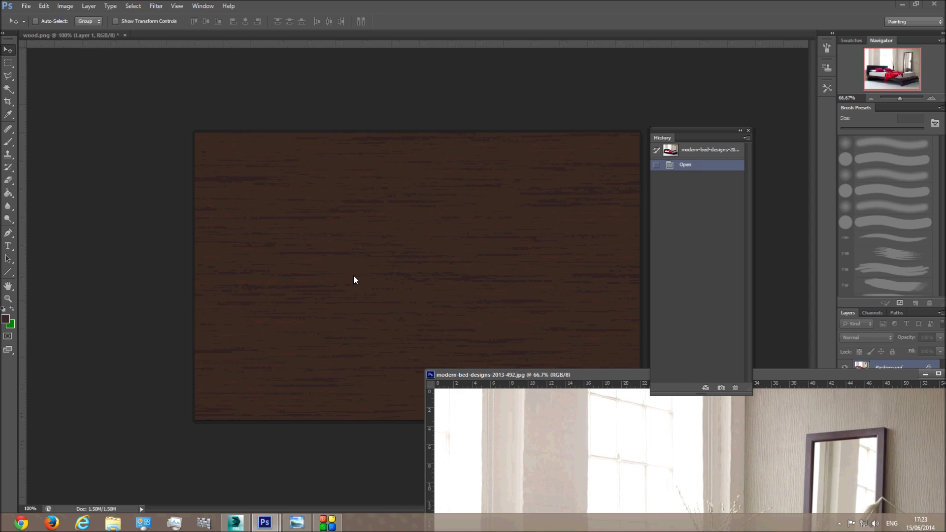
pyautogui.moveTo(551, 376); pyautogui.dragTo(514, 83)
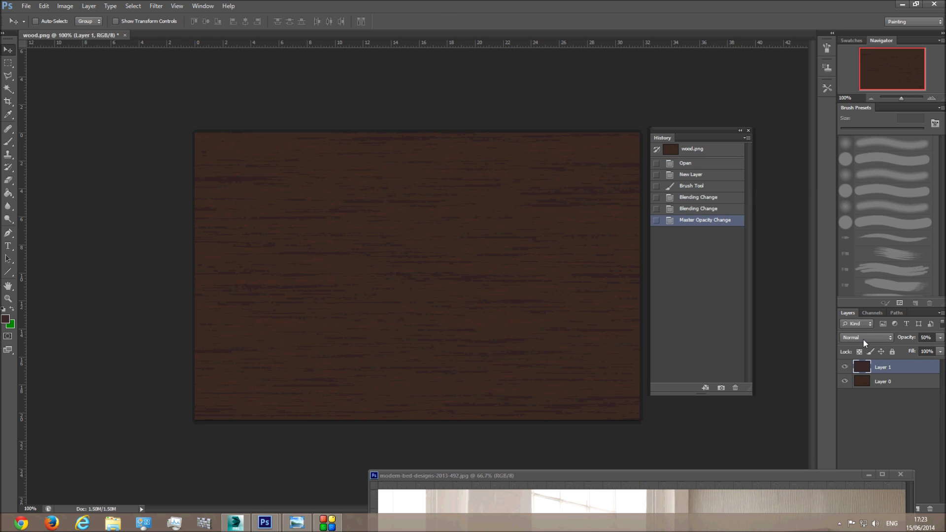
# Set the colour layer's opacity to 100% and its blending mode to Color.
pyautogui.click(864, 339)
pyautogui.press('Escape')
pyautogui.click(927, 338)
pyautogui.write('100')
pyautogui.click(863, 338)
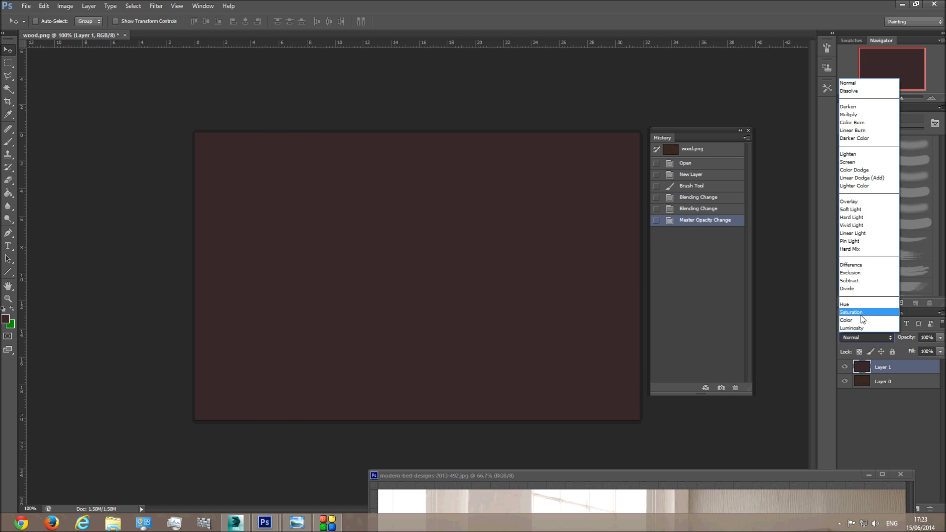
pyautogui.click(862, 315)
# Merge the colour layer down into the wood and cover it with a new brush-painted layer of the same colour at 80% opacity.
pyautogui.rightClick(882, 367)
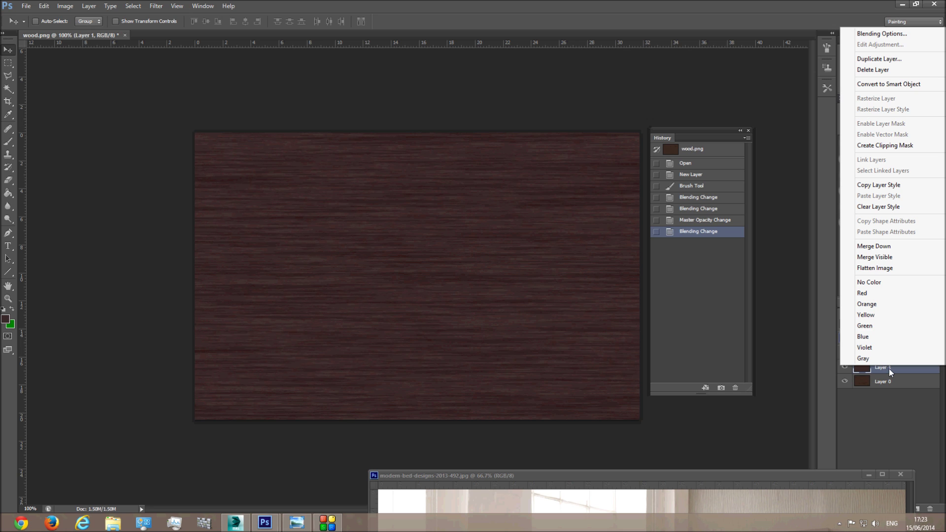
pyautogui.click(886, 247)
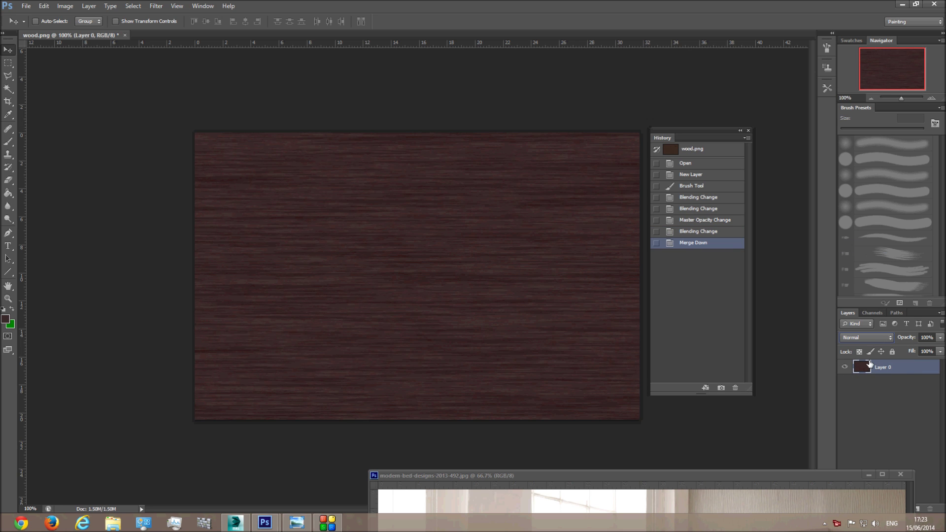
pyautogui.click(918, 509)
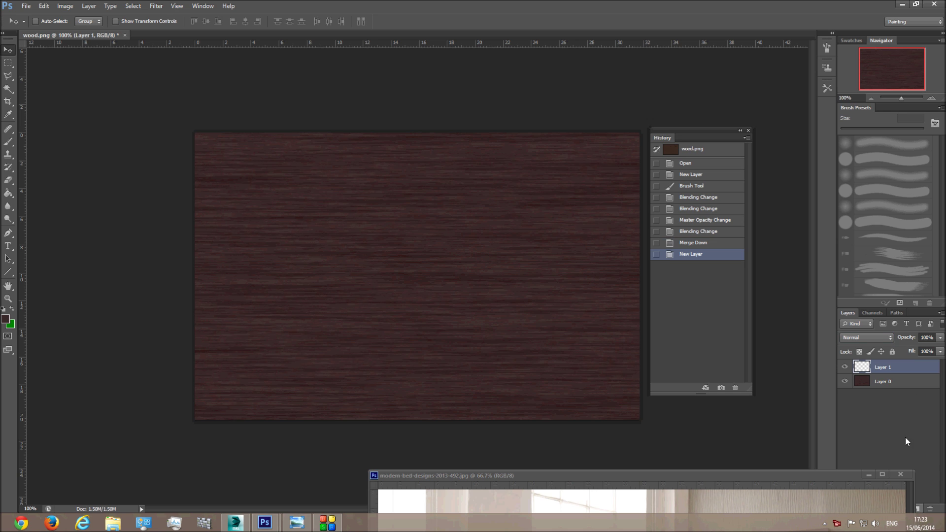
pyautogui.click(9, 144)
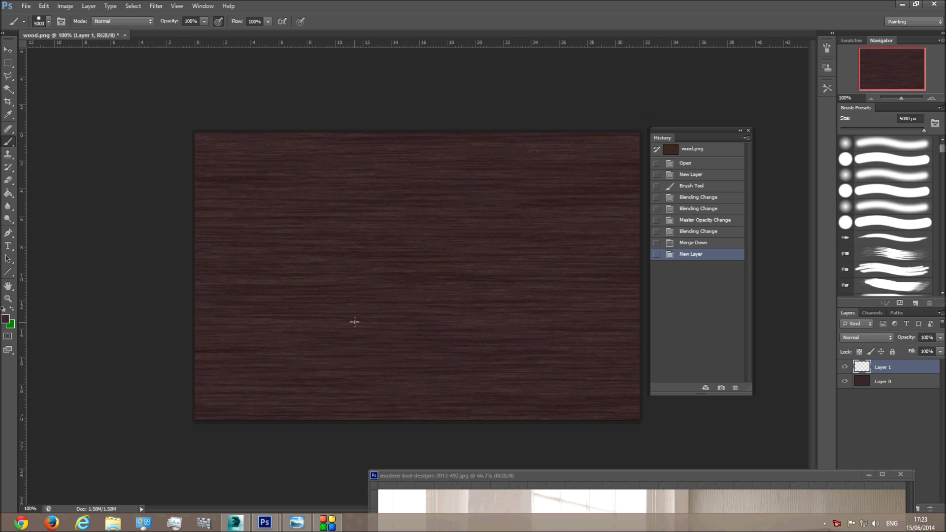
pyautogui.click(427, 307)
pyautogui.click(9, 52)
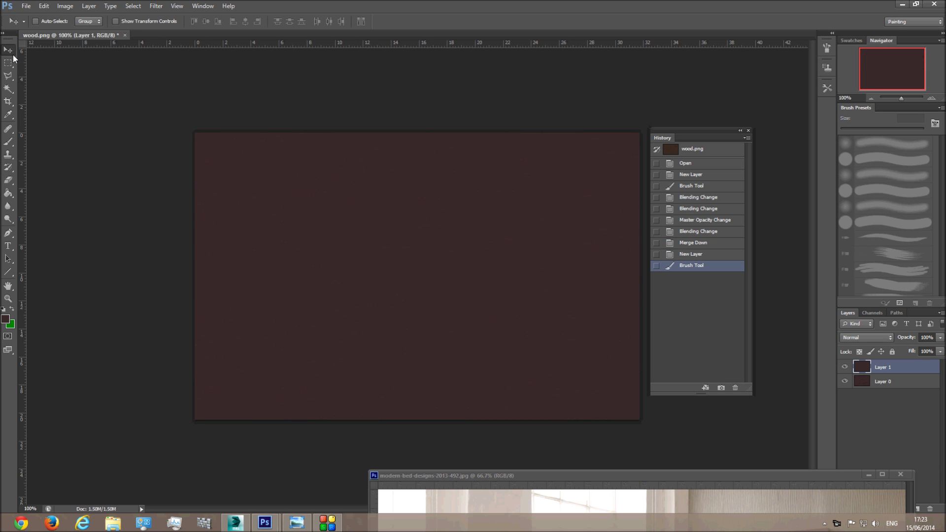
pyautogui.doubleClick(930, 338)
pyautogui.write('80')
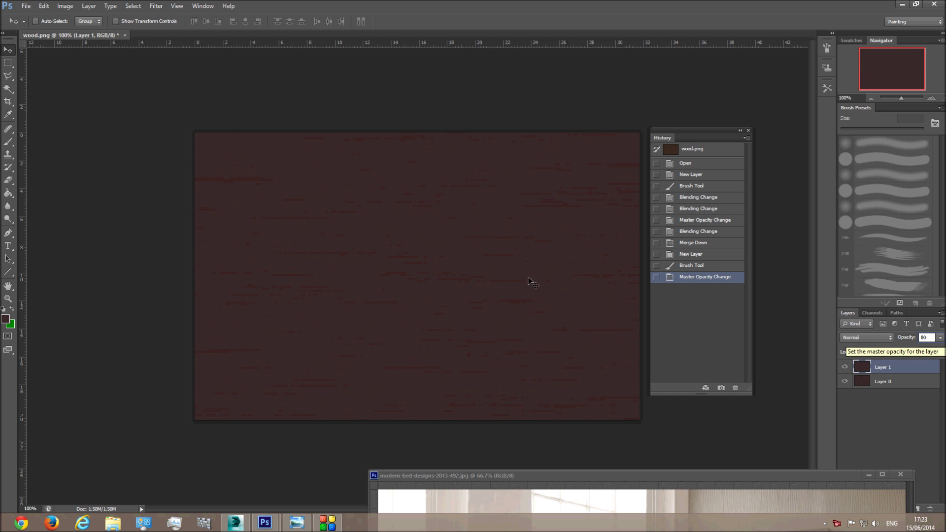
# Compare the tinted wood with the bed photo and merge the new colour layer down into the wood layer.
pyautogui.moveTo(530, 474); pyautogui.dragTo(491, 233)
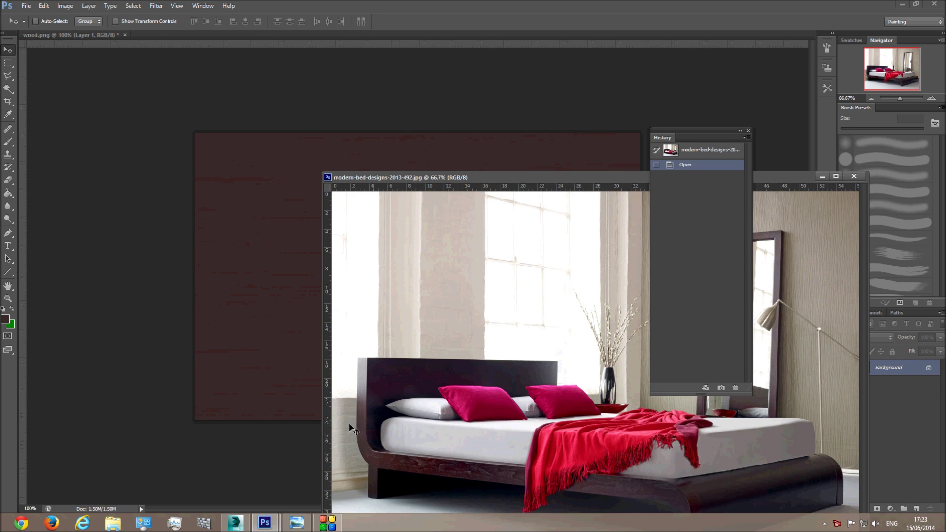
pyautogui.moveTo(560, 178); pyautogui.dragTo(454, 443)
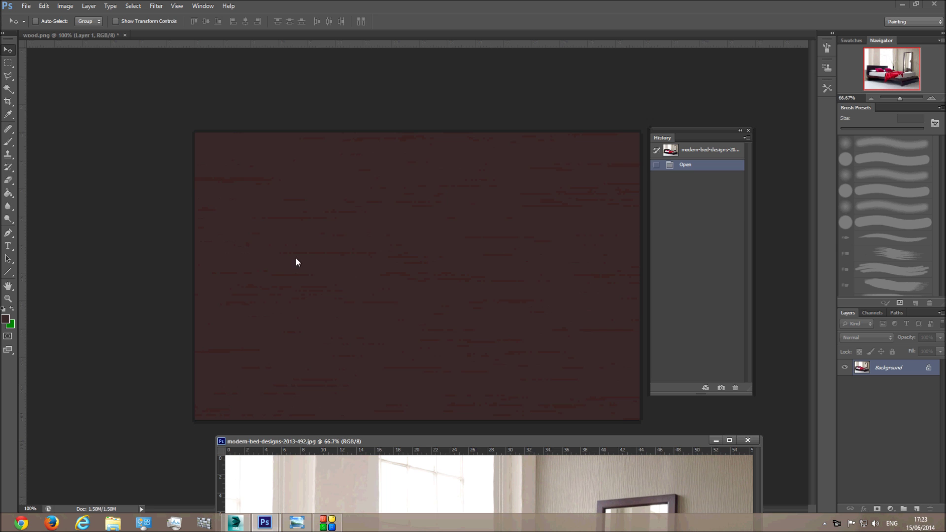
pyautogui.moveTo(510, 443); pyautogui.dragTo(516, 167)
pyautogui.moveTo(518, 237); pyautogui.dragTo(499, 442)
pyautogui.click(430, 262)
pyautogui.rightClick(889, 368)
pyautogui.click(889, 249)
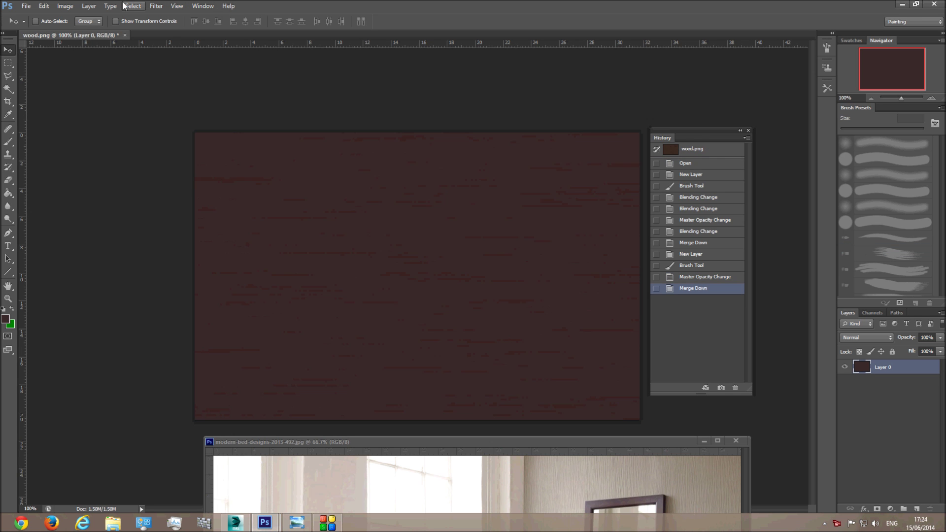
# Apply a Hue/Saturation adjustment to the wood layer with saturation -20 and lightness -30.
pyautogui.click(65, 6)
pyautogui.moveTo(79, 31)
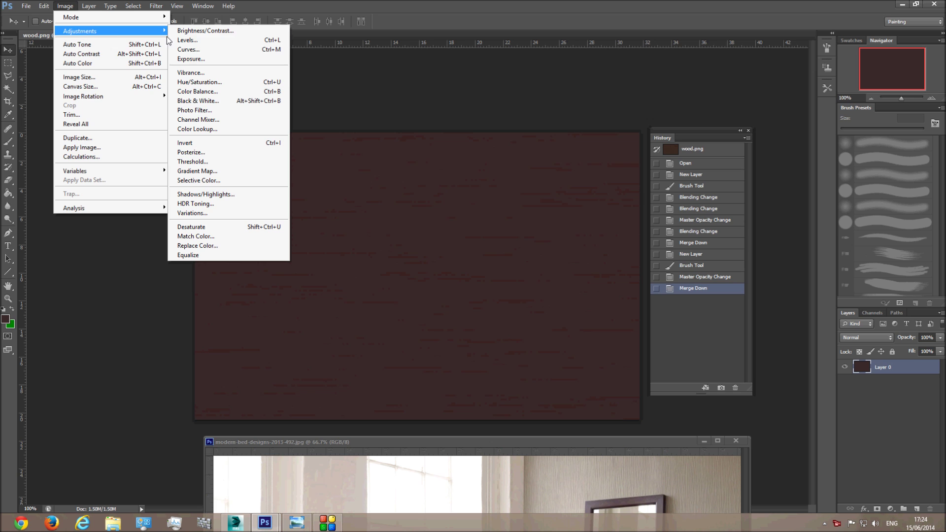
pyautogui.click(203, 83)
pyautogui.moveTo(759, 213); pyautogui.dragTo(736, 214)
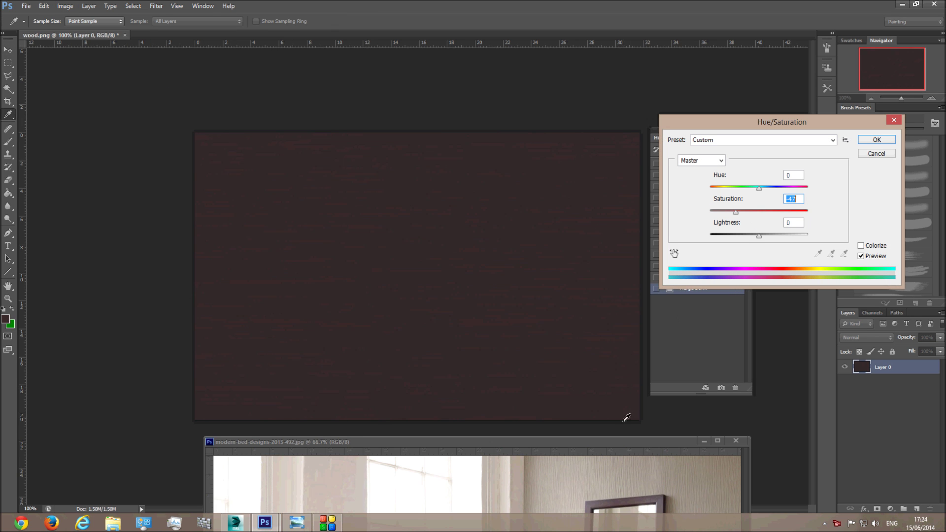
pyautogui.moveTo(616, 445); pyautogui.dragTo(592, 399)
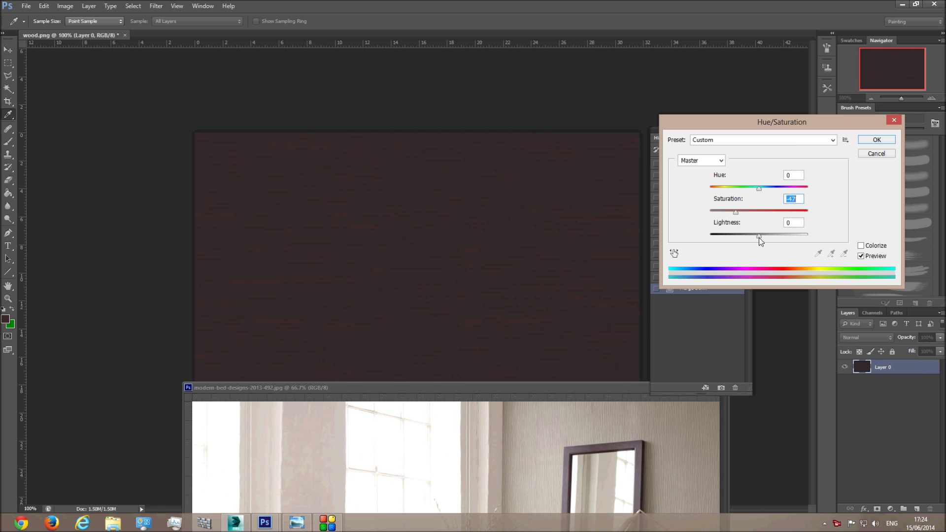
pyautogui.moveTo(758, 236); pyautogui.dragTo(746, 238)
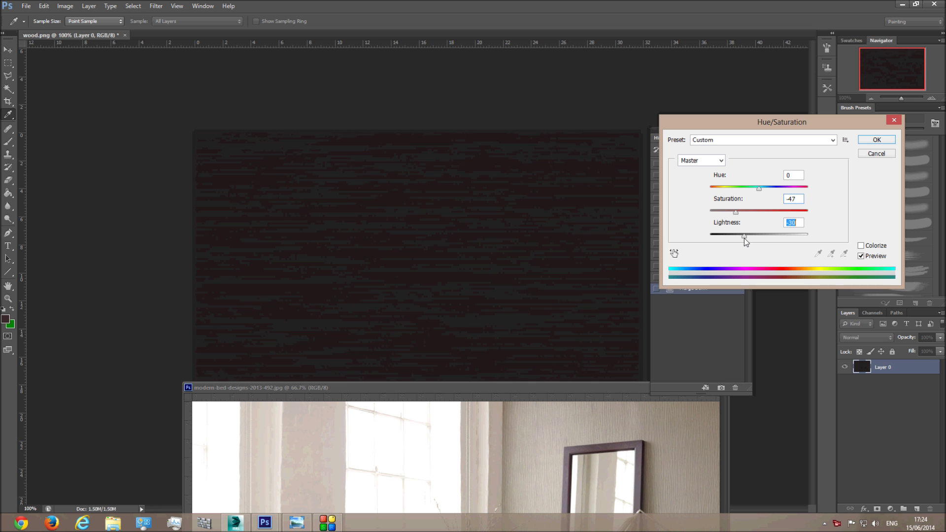
pyautogui.moveTo(563, 392); pyautogui.dragTo(593, 409)
pyautogui.moveTo(736, 212); pyautogui.dragTo(743, 212)
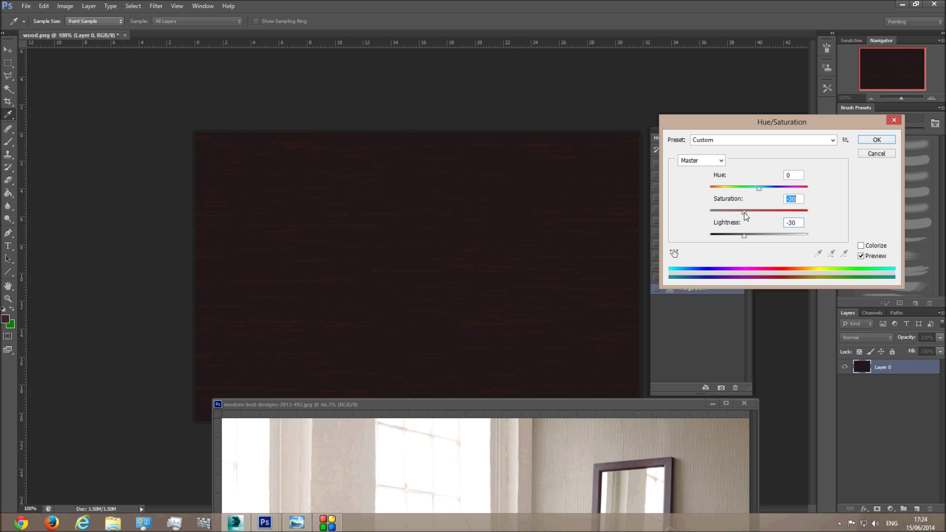
pyautogui.moveTo(570, 405); pyautogui.dragTo(574, 438)
pyautogui.click(800, 202)
pyautogui.write('-20')
pyautogui.press('Return')
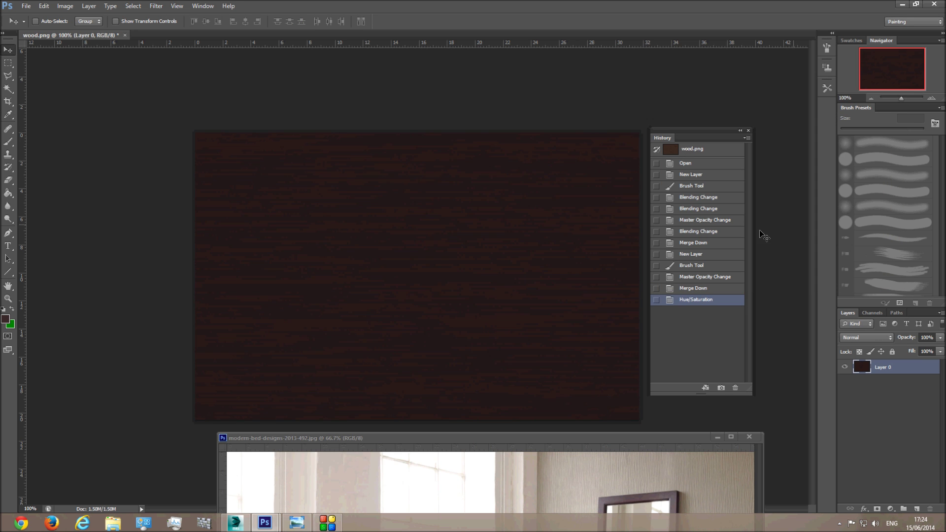
# Compare the wood before and after the Hue/Saturation adjustment with the bed photo, keep the adjustment and save wood.png.
pyautogui.click(687, 291)
pyautogui.moveTo(560, 445); pyautogui.dragTo(680, 261)
pyautogui.click(544, 182)
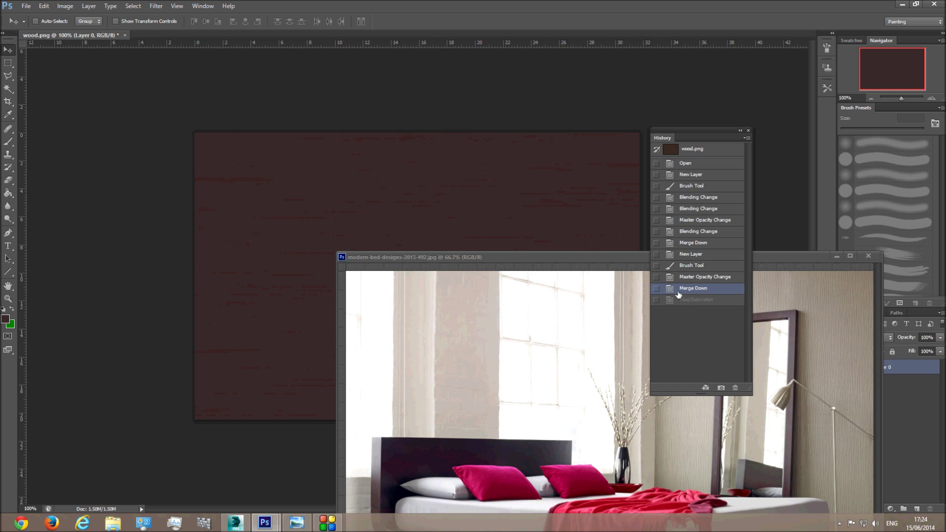
pyautogui.click(695, 300)
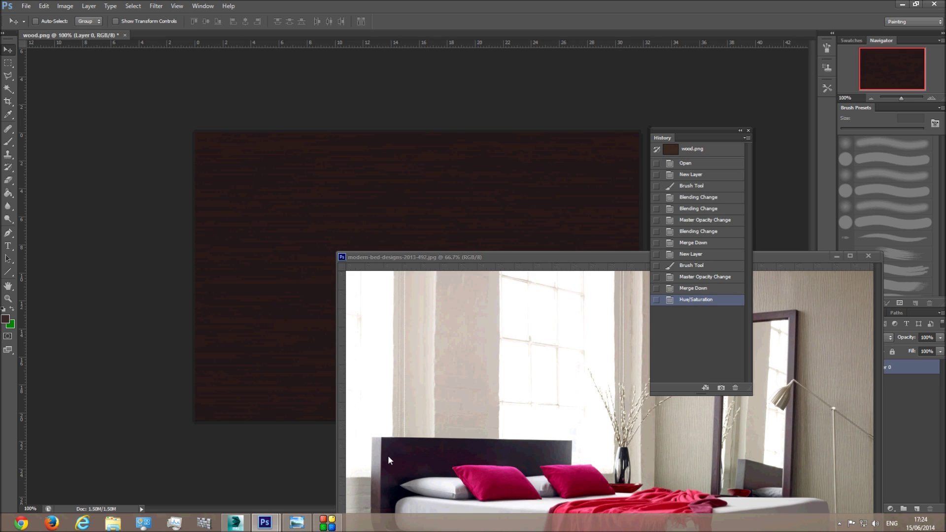
pyautogui.moveTo(478, 257); pyautogui.dragTo(380, 457)
pyautogui.click(401, 271)
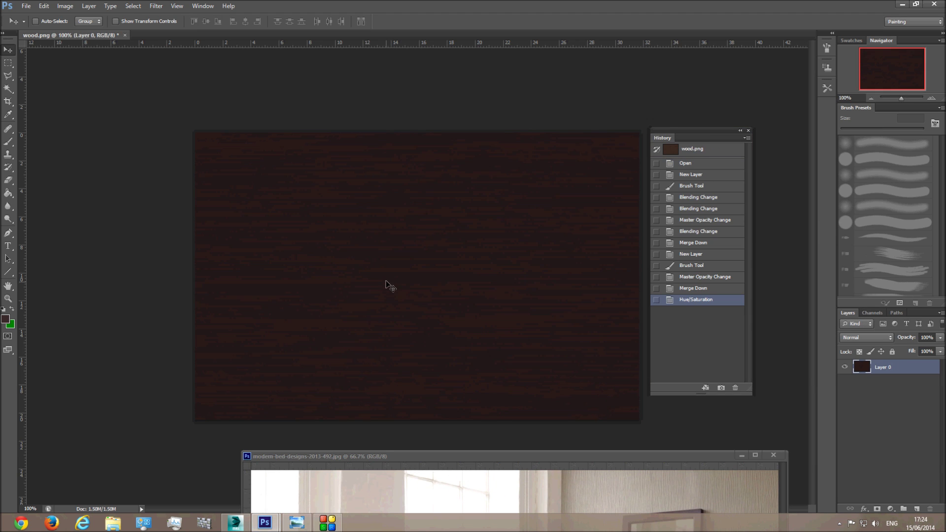
pyautogui.hotkey('ctrl', 's')
# Switch to 3ds Max and name an unused Material Editor sample material "Bed base wood".
pyautogui.click(235, 523)
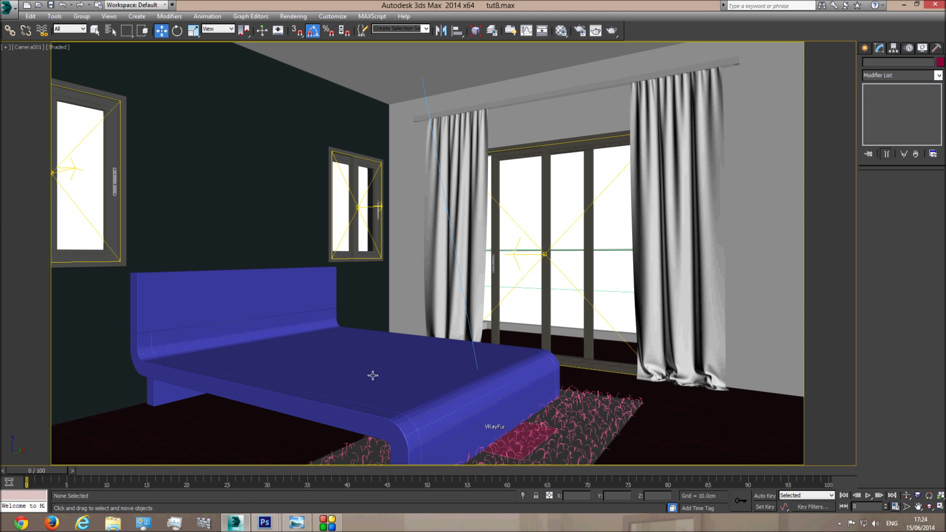
pyautogui.click(560, 31)
pyautogui.click(410, 173)
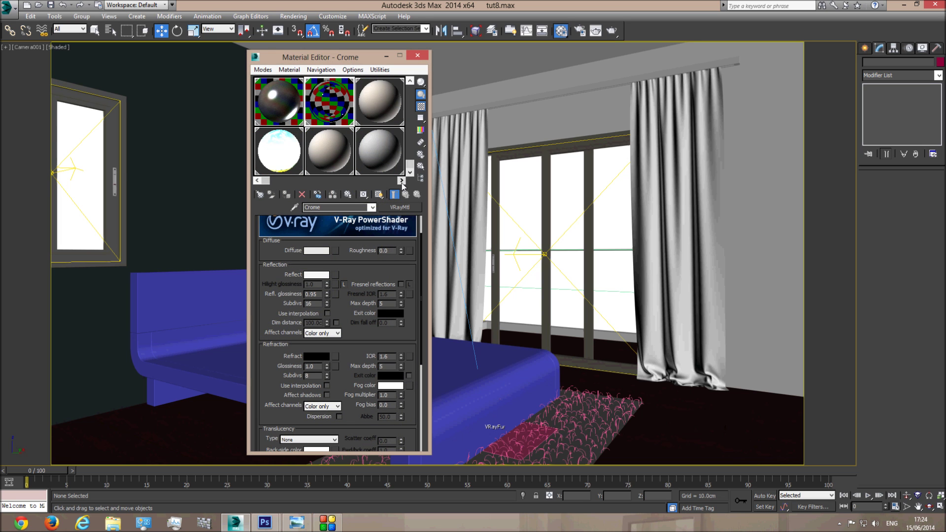
pyautogui.click(402, 181)
pyautogui.click(365, 159)
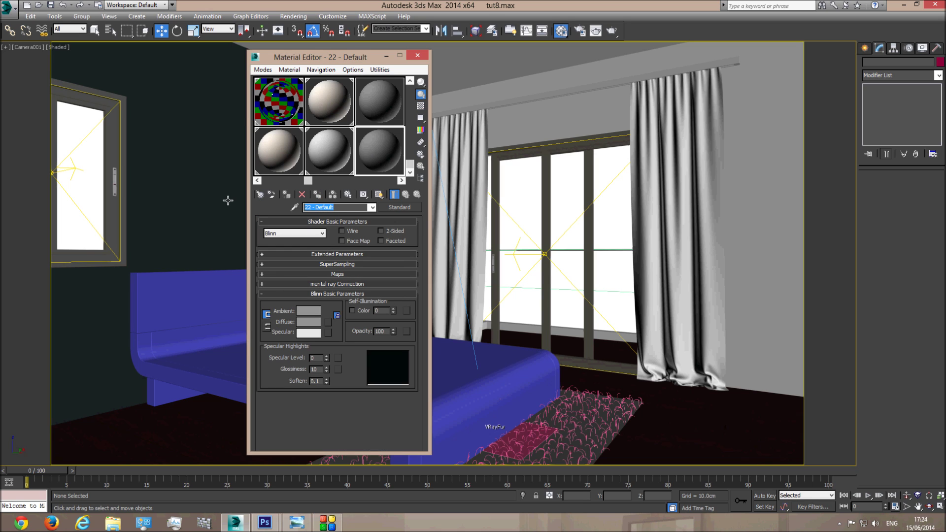
pyautogui.write('Bed ba')
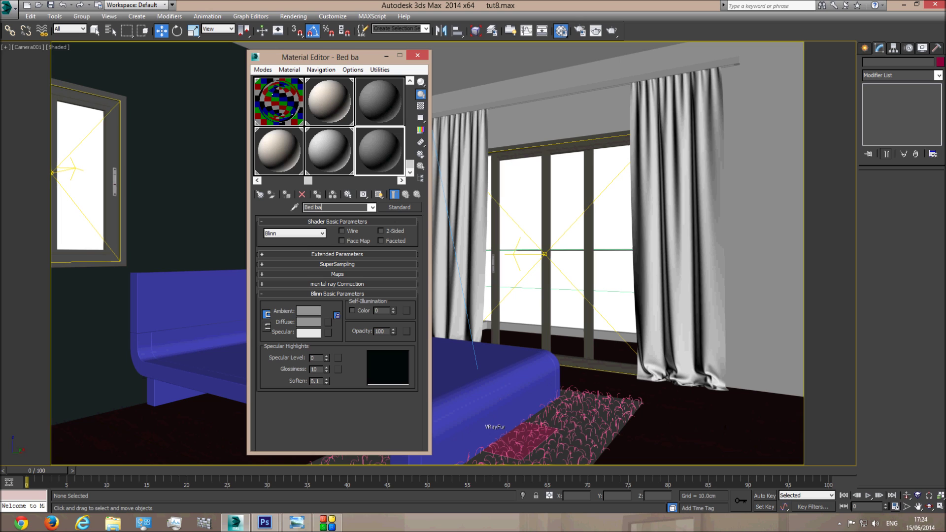
pyautogui.write('se wood')
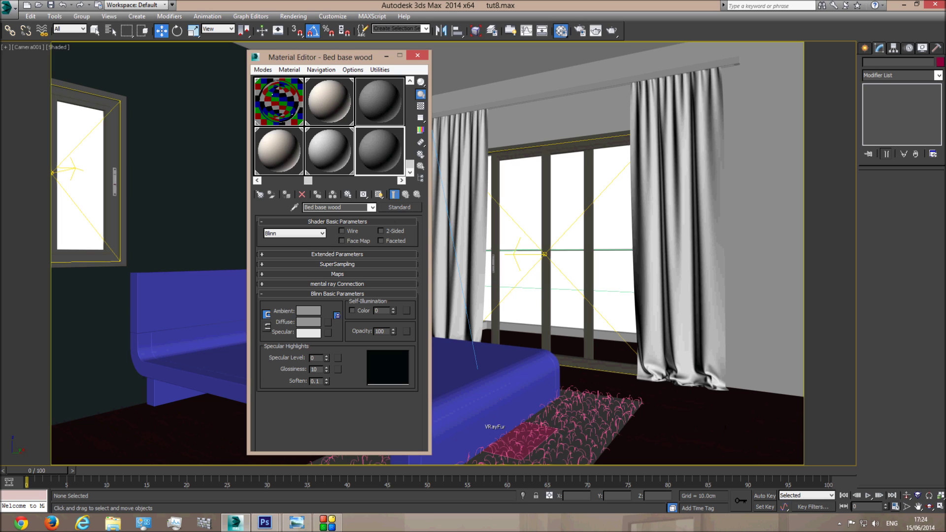
# Change the Bed base wood material's type from Standard to VRayMtl.
pyautogui.click(400, 208)
pyautogui.scroll(-10, 408, 300)
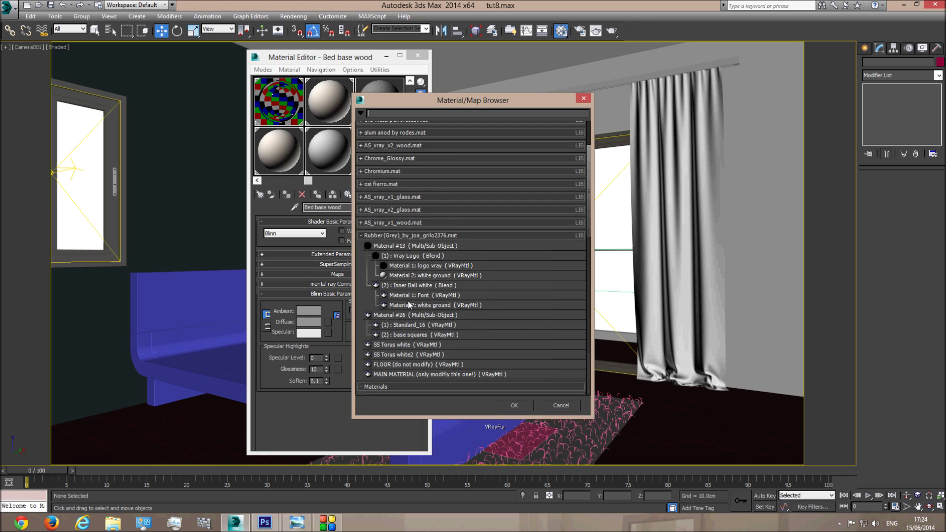
pyautogui.scroll(-3, 414, 325)
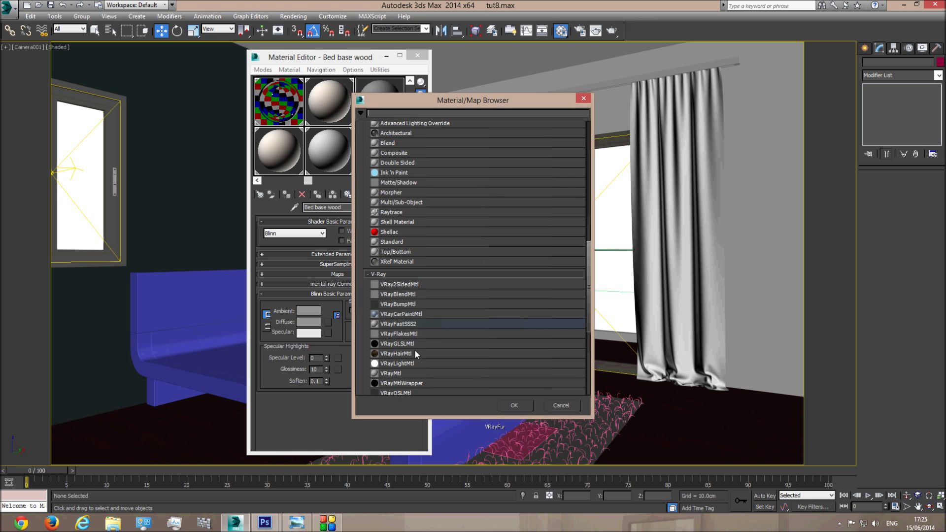
pyautogui.doubleClick(398, 374)
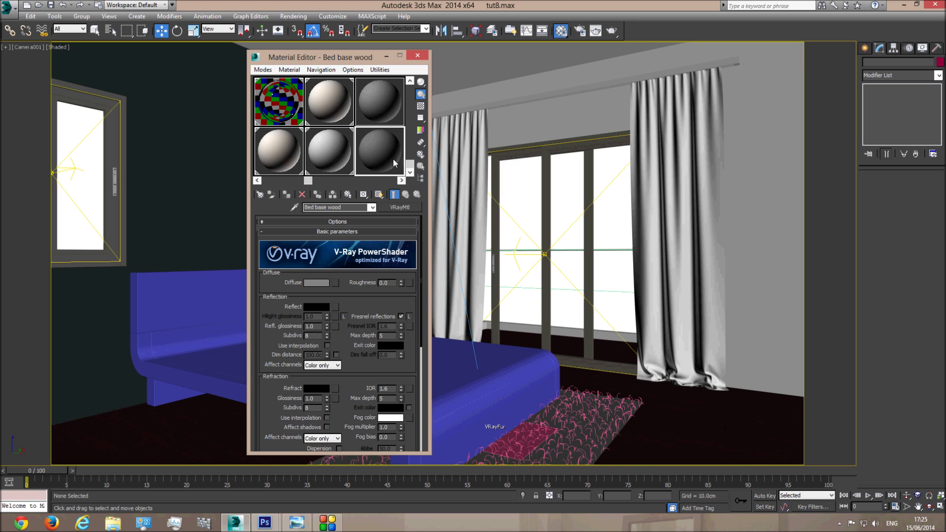
# Load wood.png from the Desktop as a bitmap for the material's diffuse map.
pyautogui.click(335, 283)
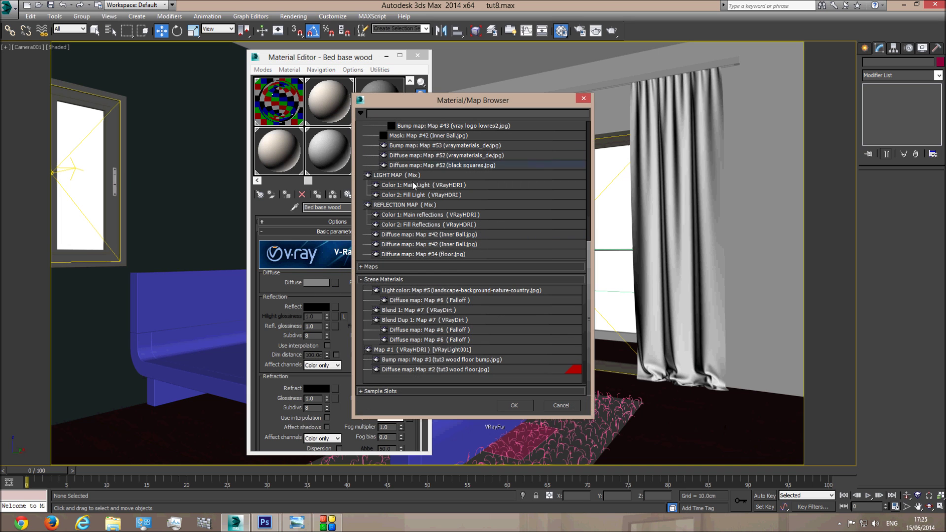
pyautogui.click(379, 266)
pyautogui.doubleClick(397, 289)
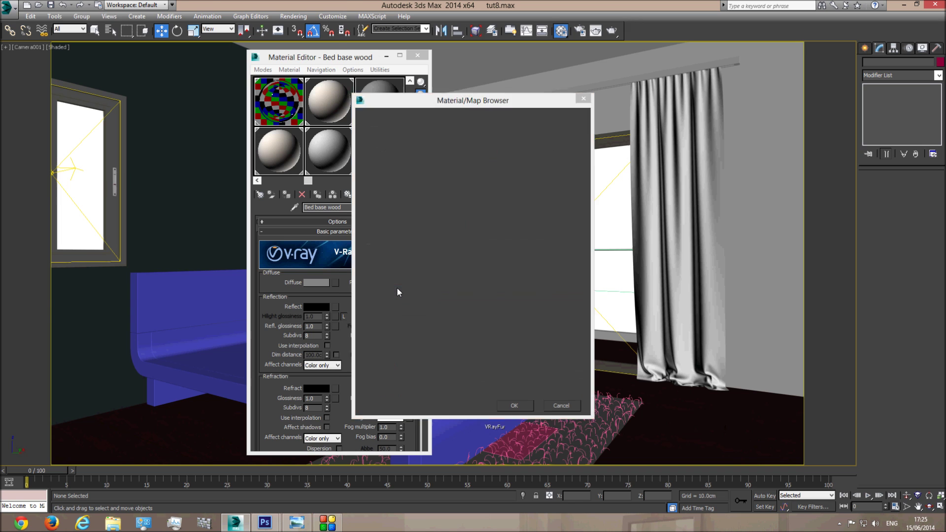
pyautogui.click(141, 41)
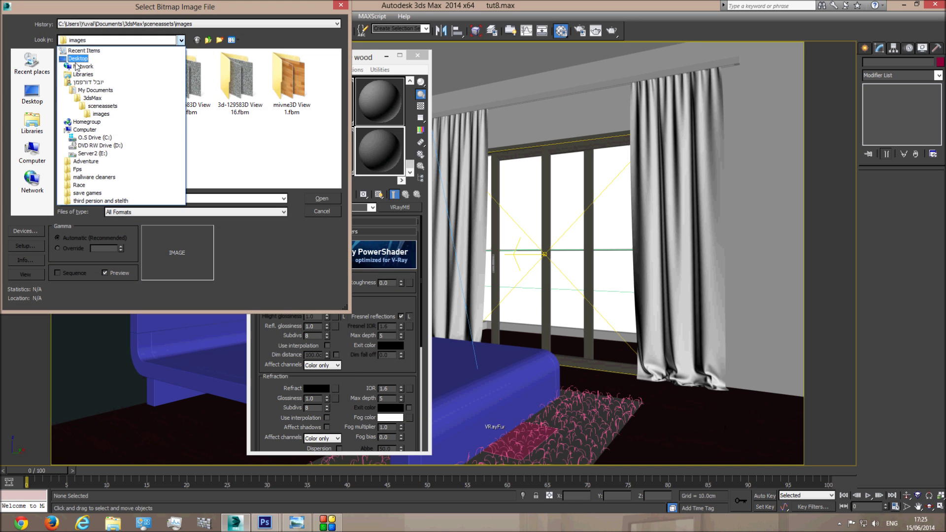
pyautogui.click(77, 47)
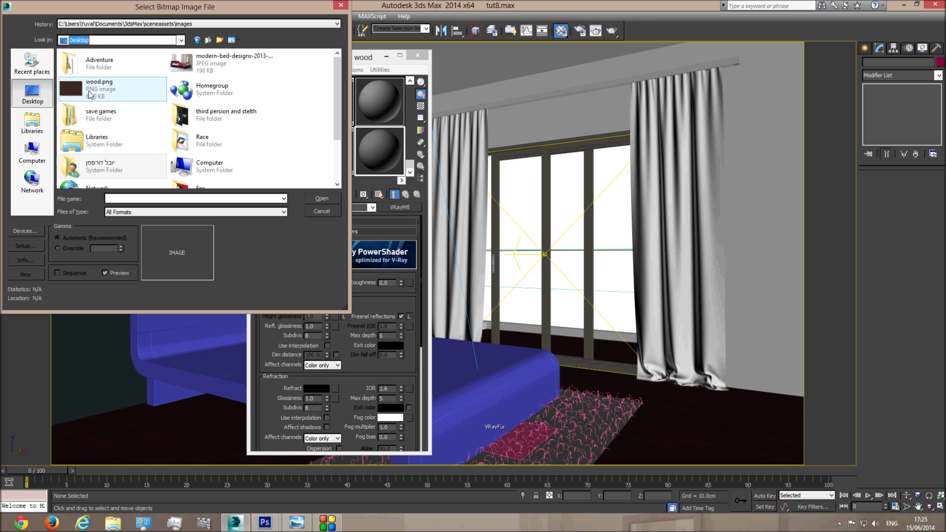
pyautogui.doubleClick(91, 89)
# Inspect the wood map in an enlarged material preview and check it against the reference photo.
pyautogui.doubleClick(390, 148)
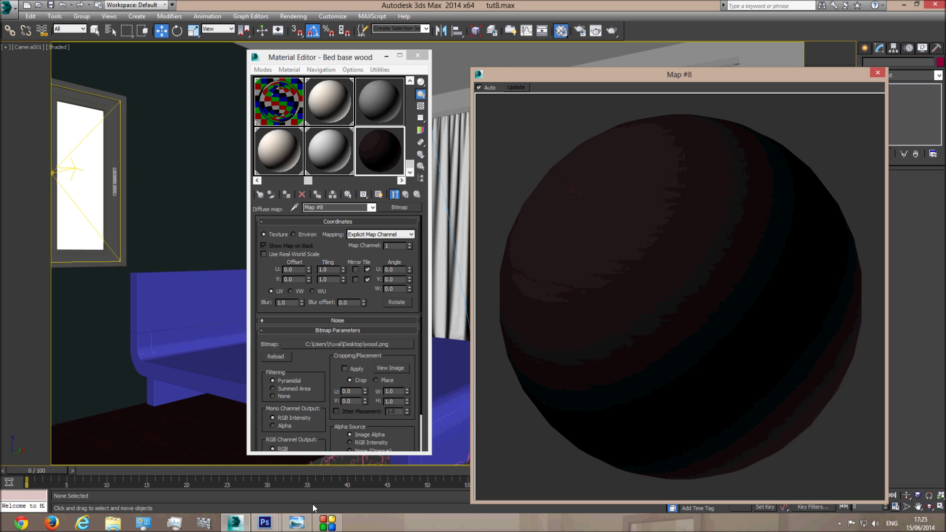
pyautogui.click(296, 523)
pyautogui.click(296, 523)
pyautogui.click(876, 74)
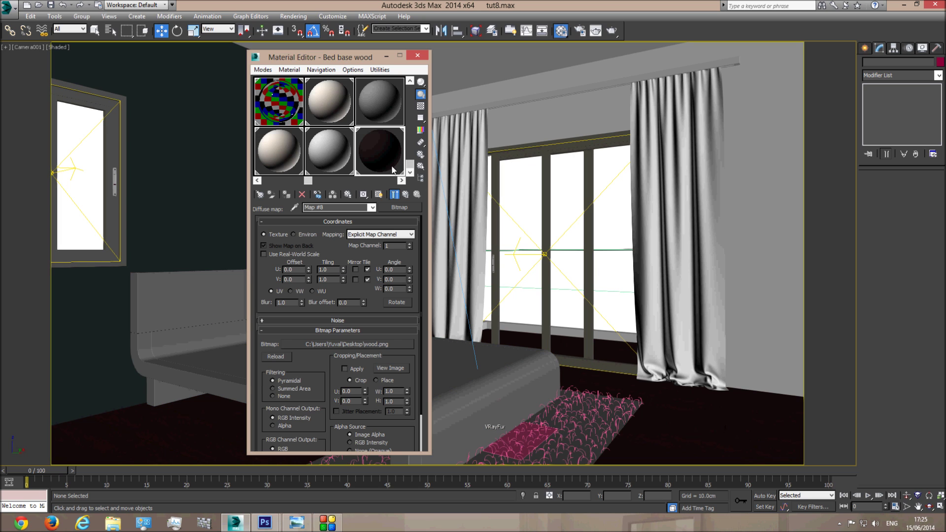
# Assign Bed base wood to the bed base with its map shown in the viewport, and isolate the bed base.
pyautogui.click(379, 195)
pyautogui.click(184, 288)
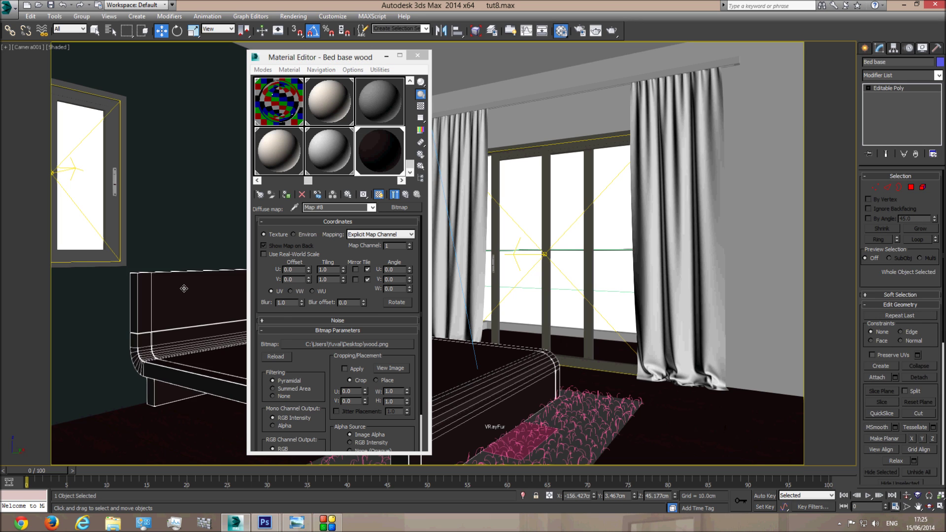
pyautogui.rightClick(184, 289)
pyautogui.click(209, 203)
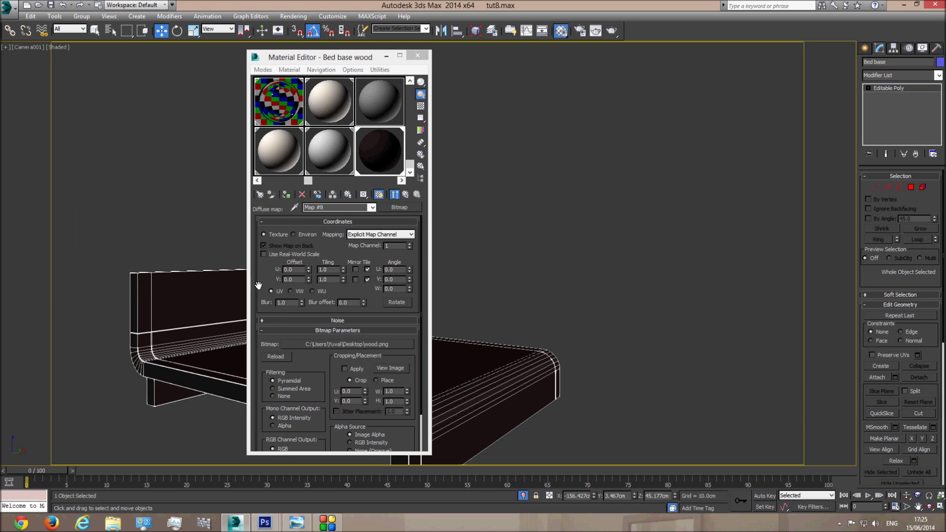
# Close the Material Editor and examine the bed base's curved foot end and side face in the Perspective view.
pyautogui.click(418, 55)
pyautogui.press('p')
pyautogui.click(930, 508)
pyautogui.moveTo(366, 228); pyautogui.dragTo(340, 275)
pyautogui.moveTo(340, 275); pyautogui.dragTo(388, 266, button='middle')
pyautogui.scroll(4, 444, 233)
pyautogui.scroll(-4, 388, 265)
pyautogui.moveTo(386, 265); pyautogui.dragTo(396, 247)
pyautogui.moveTo(391, 327); pyautogui.dragTo(383, 265)
pyautogui.scroll(6, 395, 298)
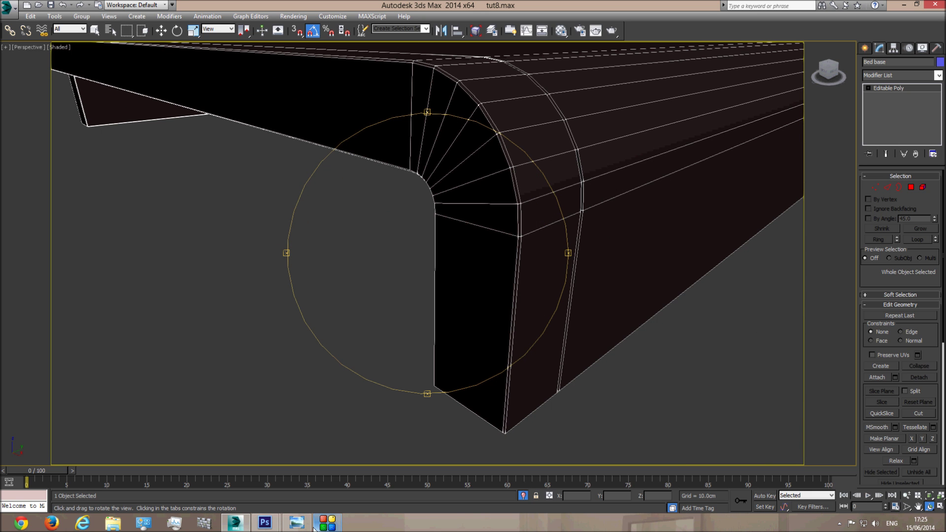
# Check the bed's wood finish in the reference photo, and return to a Perspective view of the whole bed base.
pyautogui.moveTo(297, 522)
pyautogui.click(383, 481)
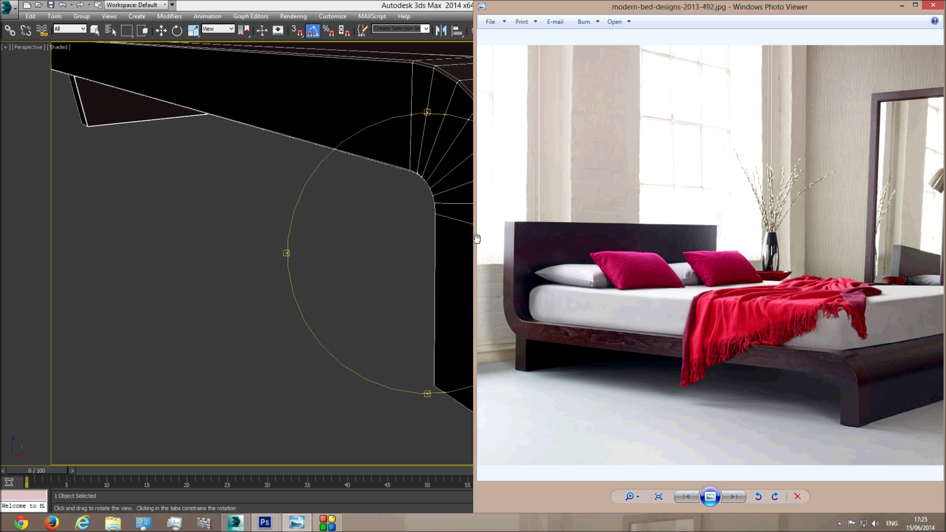
pyautogui.click(302, 4)
pyautogui.moveTo(427, 229); pyautogui.dragTo(413, 292)
pyautogui.scroll(-5, 413, 292)
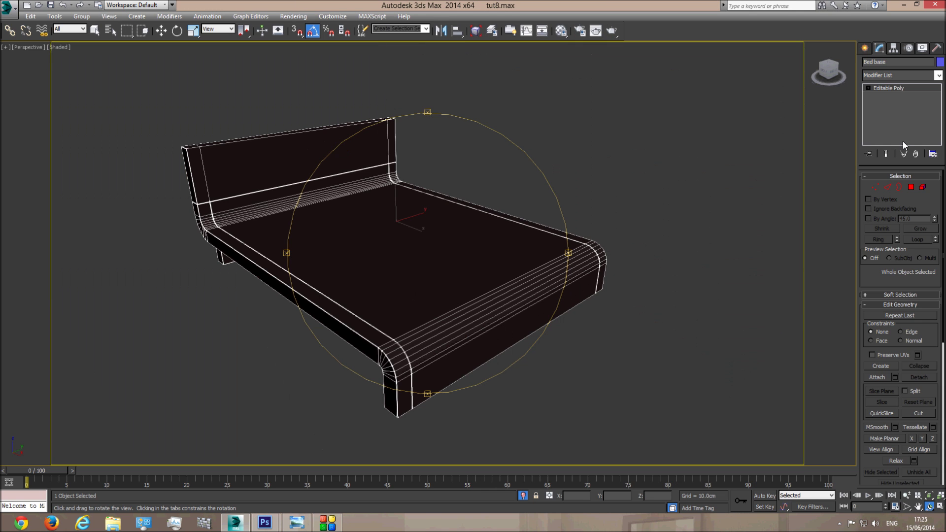
# Add a UVW Map modifier to the bed base and set its mapping type to Box.
pyautogui.click(938, 76)
pyautogui.scroll(-15, 893, 394)
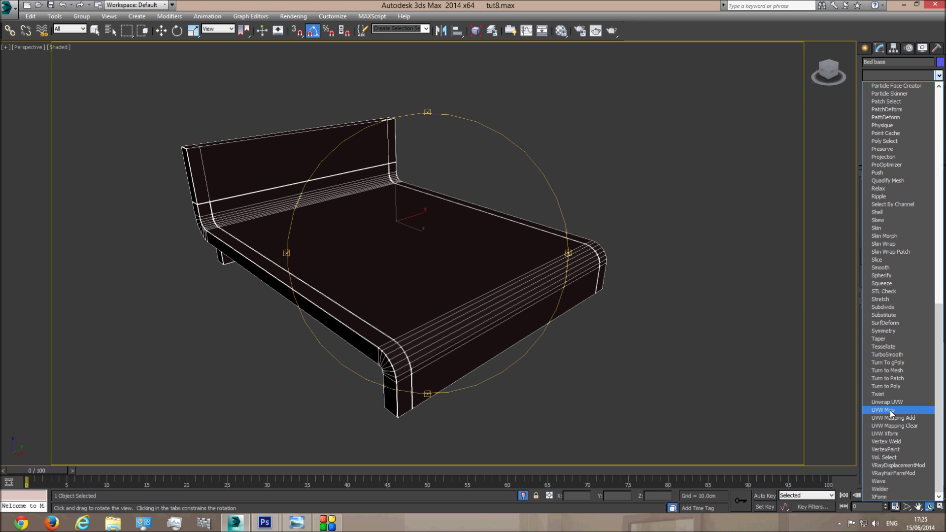
pyautogui.click(892, 410)
pyautogui.scroll(10, 332, 266)
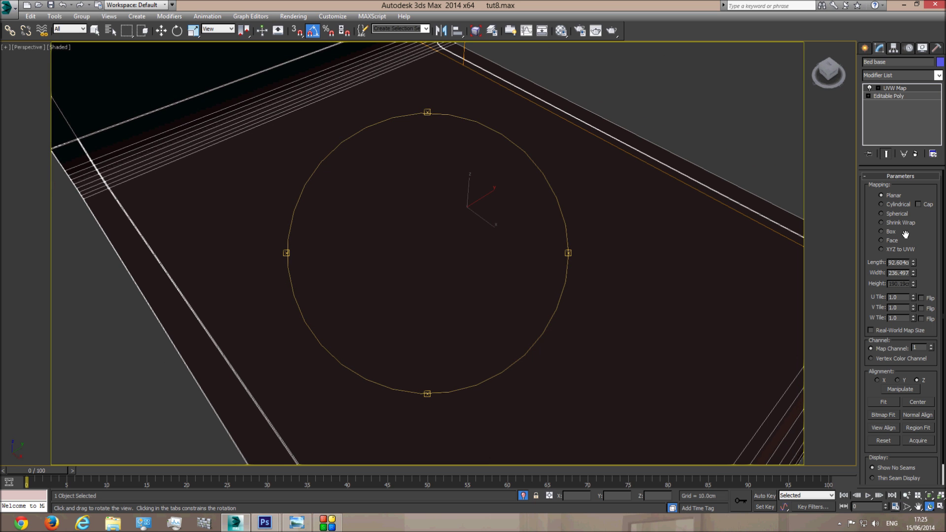
pyautogui.click(892, 232)
# Examine the box-mapped bed base in the Left and Front views, zooming in on the side rail and headboard corner.
pyautogui.moveTo(327, 244); pyautogui.dragTo(373, 203)
pyautogui.press('l')
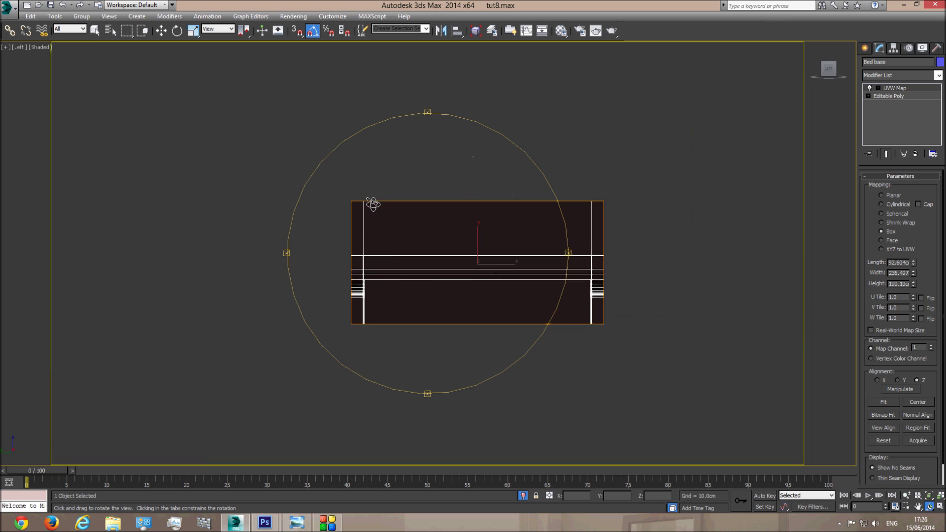
pyautogui.scroll(4, 433, 282)
pyautogui.press('f')
pyautogui.moveTo(433, 281); pyautogui.dragTo(507, 310, button='middle')
pyautogui.scroll(5, 275, 280)
pyautogui.moveTo(274, 265); pyautogui.dragTo(473, 295, button='middle')
pyautogui.scroll(2, 473, 296)
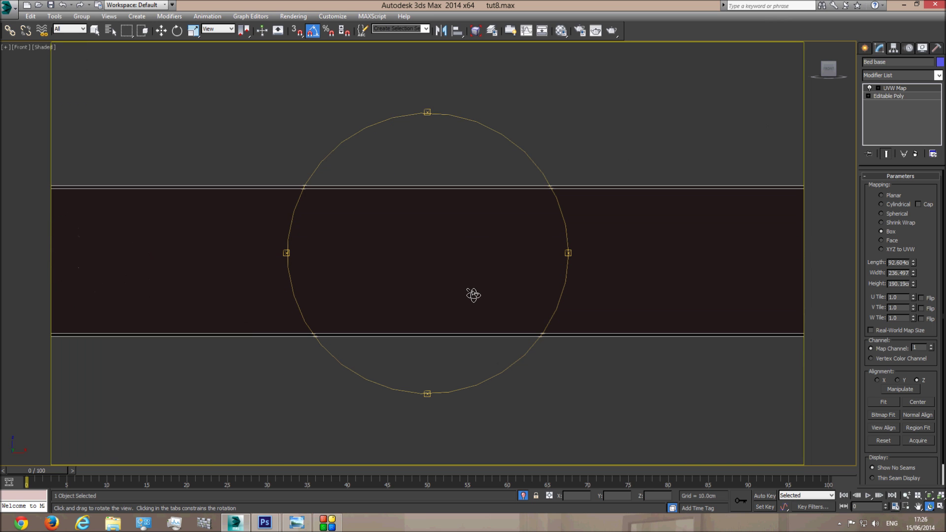
pyautogui.scroll(-6, 471, 296)
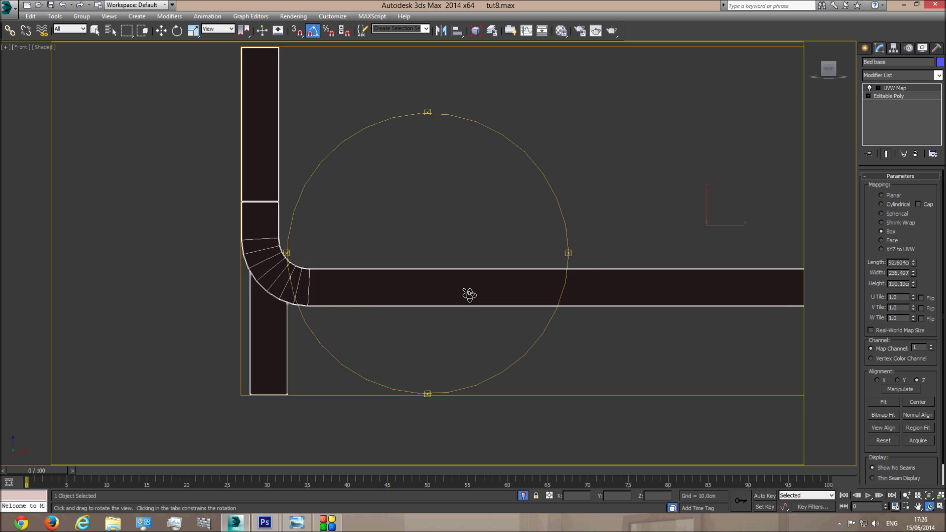
# Try to rotate the UVW Map gizmo in the Front view.
pyautogui.click(906, 88)
pyautogui.click(177, 30)
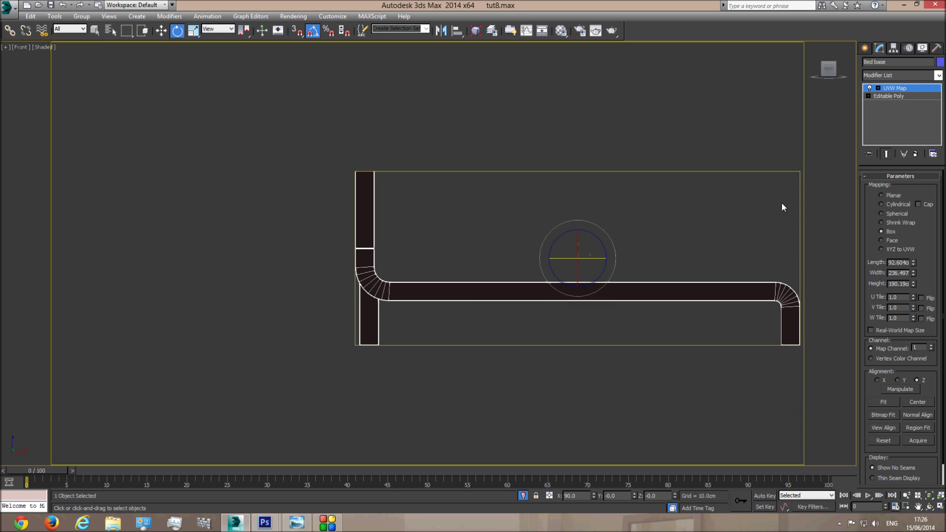
pyautogui.moveTo(617, 250); pyautogui.dragTo(609, 276)
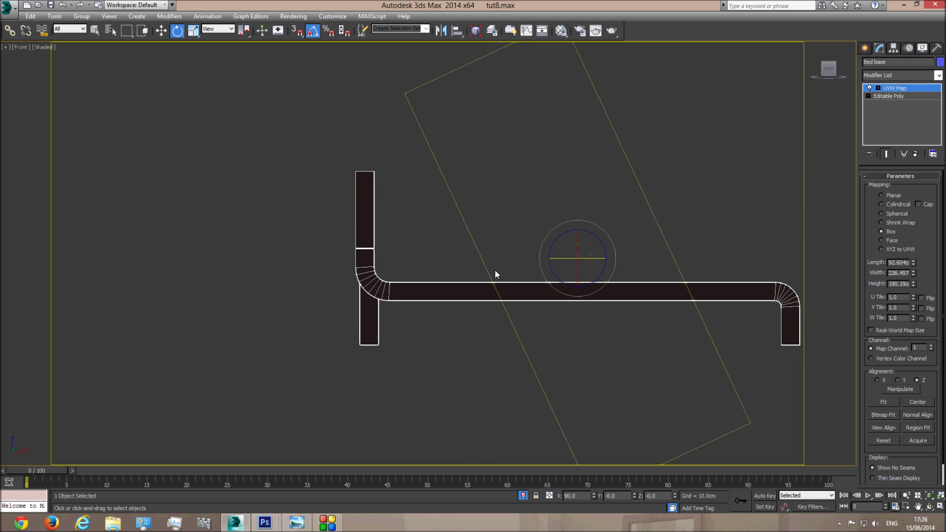
pyautogui.hotkey('ctrl', 'z')
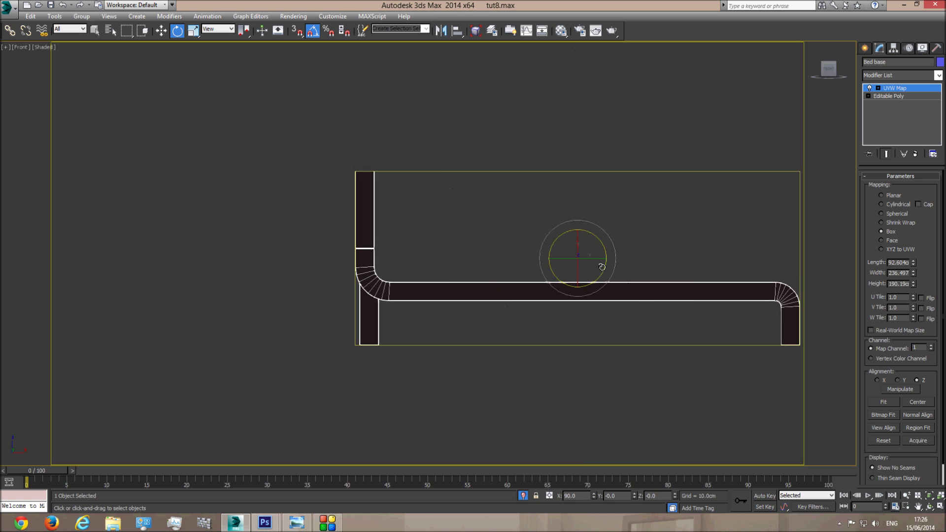
pyautogui.moveTo(612, 254); pyautogui.dragTo(616, 298)
pyautogui.scroll(9, 632, 322)
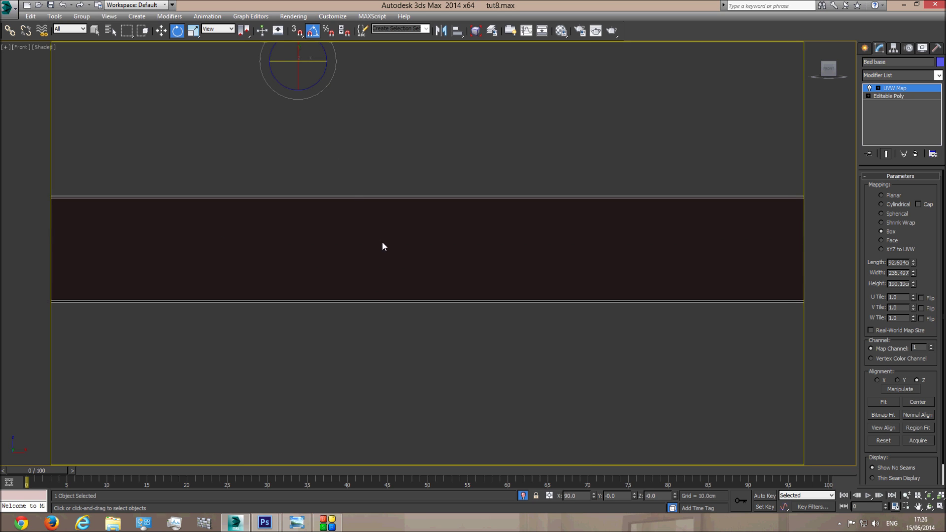
pyautogui.scroll(-9, 509, 301)
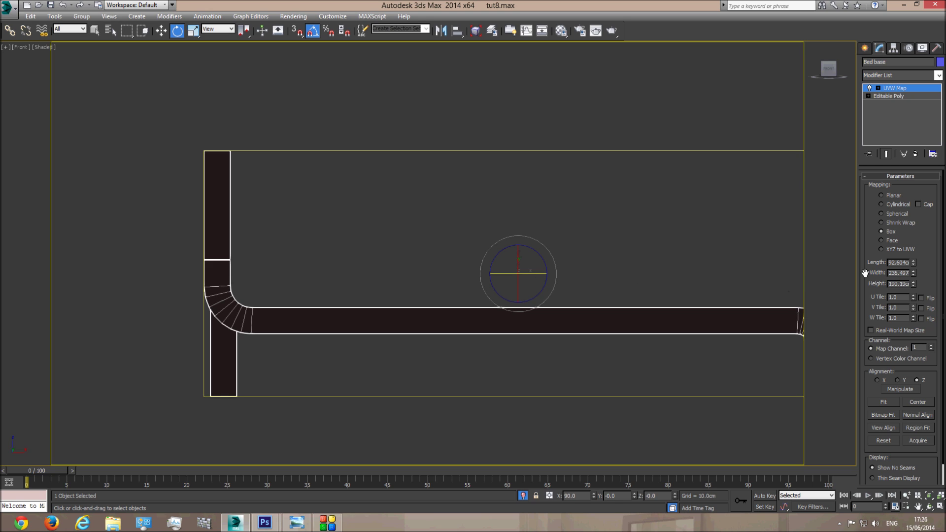
# Set the UVW Map's length, width and height to 100 cm each.
pyautogui.write('00')
pyautogui.press('Tab')
pyautogui.write('1100')
pyautogui.press('Return')
pyautogui.scroll(9, 511, 292)
pyautogui.scroll(-9, 510, 293)
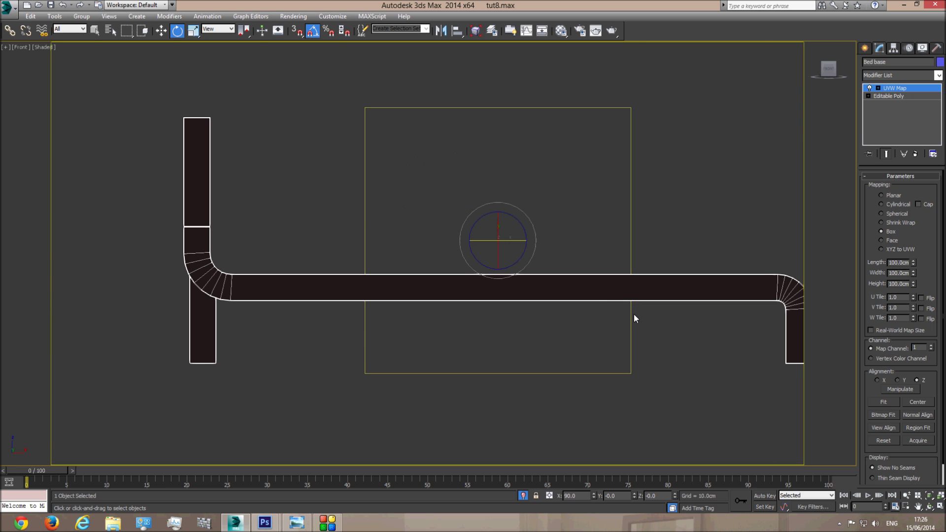
# Examine the wood grain's scale and direction on the bed base's side, headboard and foot end in the Perspective view.
pyautogui.press('p')
pyautogui.click(930, 507)
pyautogui.moveTo(491, 331); pyautogui.dragTo(469, 256)
pyautogui.moveTo(400, 260); pyautogui.dragTo(432, 298, button='middle')
pyautogui.scroll(4, 429, 299)
pyautogui.moveTo(418, 304); pyautogui.dragTo(393, 283)
pyautogui.moveTo(393, 283); pyautogui.dragTo(424, 304, button='middle')
pyautogui.scroll(3, 393, 304)
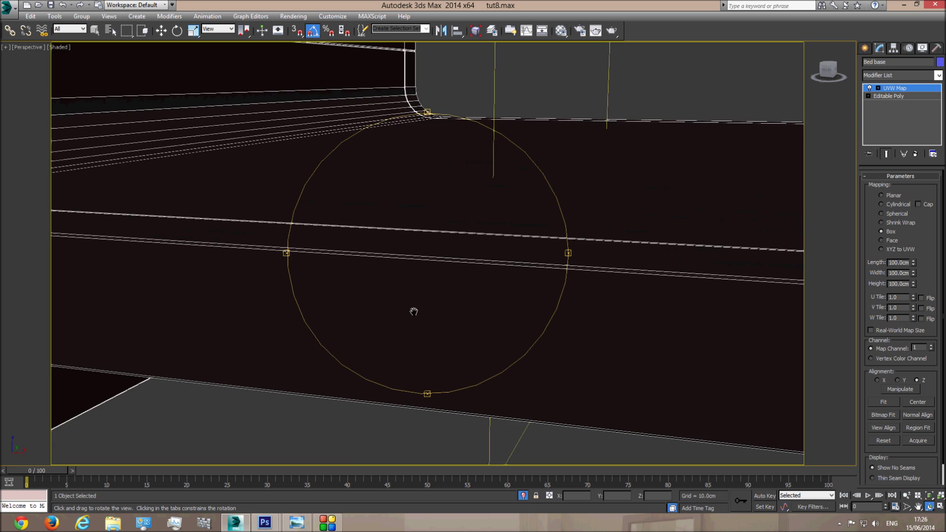
pyautogui.scroll(-6, 391, 322)
pyautogui.moveTo(517, 318); pyautogui.dragTo(460, 323)
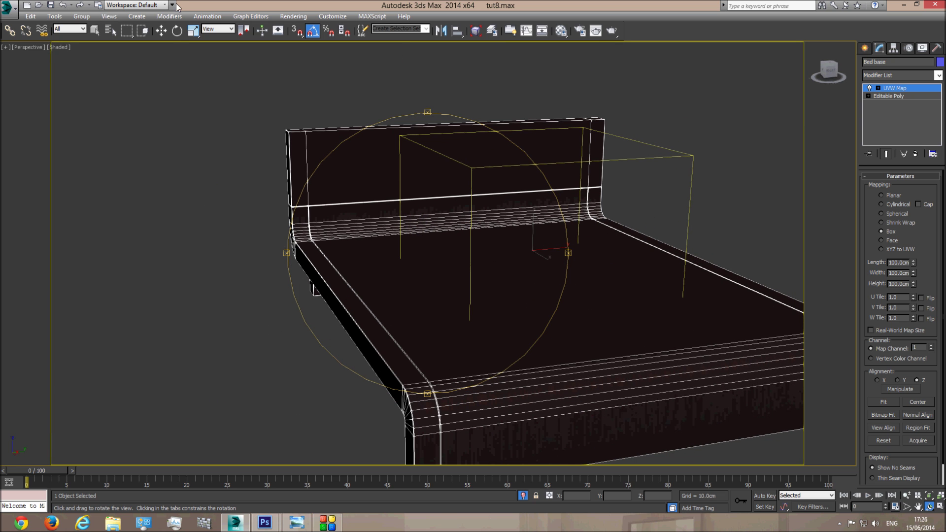
# Rotate the UVW Map gizmo so the wood grain runs horizontally across the bed's foot end.
pyautogui.click(177, 31)
pyautogui.moveTo(507, 223); pyautogui.dragTo(506, 281)
pyautogui.moveTo(566, 331); pyautogui.dragTo(555, 233, button='middle')
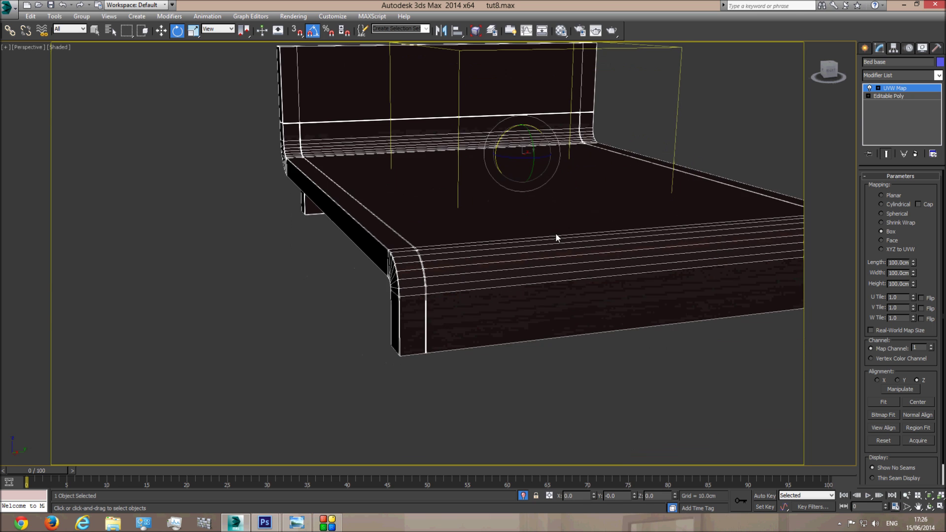
pyautogui.scroll(4, 482, 332)
pyautogui.moveTo(217, 357); pyautogui.dragTo(462, 332, button='middle')
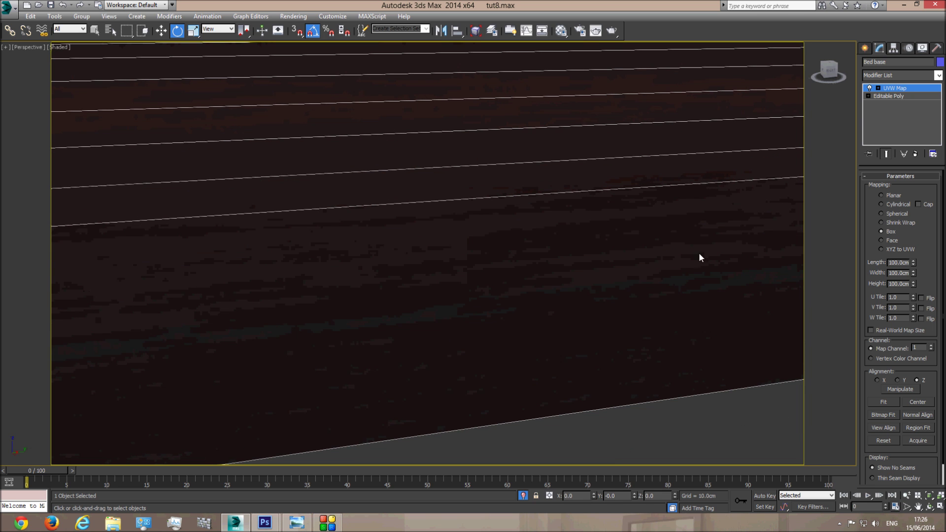
pyautogui.scroll(-5, 539, 412)
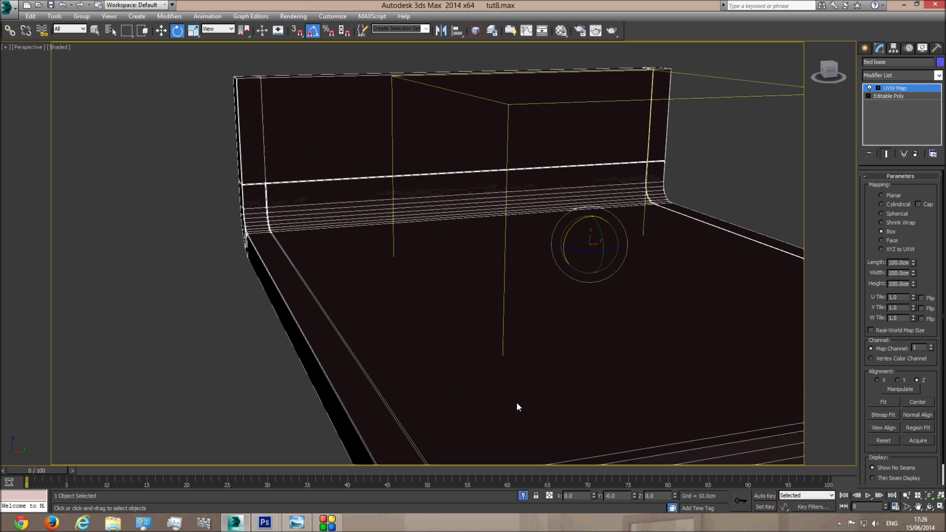
# Examine the rotated grain on the bed base's side and top, and leave gizmo editing.
pyautogui.click(929, 507)
pyautogui.moveTo(375, 271); pyautogui.dragTo(489, 222)
pyautogui.moveTo(181, 248); pyautogui.dragTo(181, 247, button='middle')
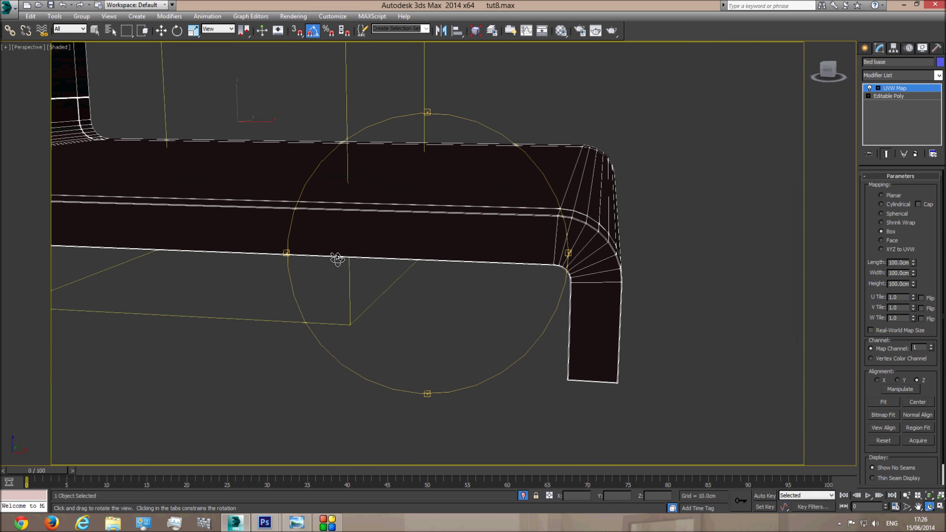
pyautogui.moveTo(486, 258); pyautogui.dragTo(446, 318)
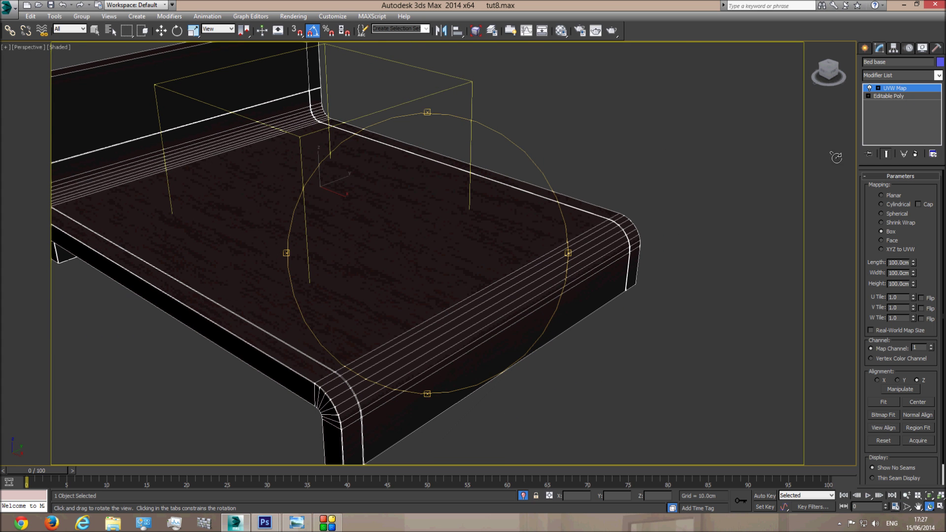
pyautogui.click(902, 89)
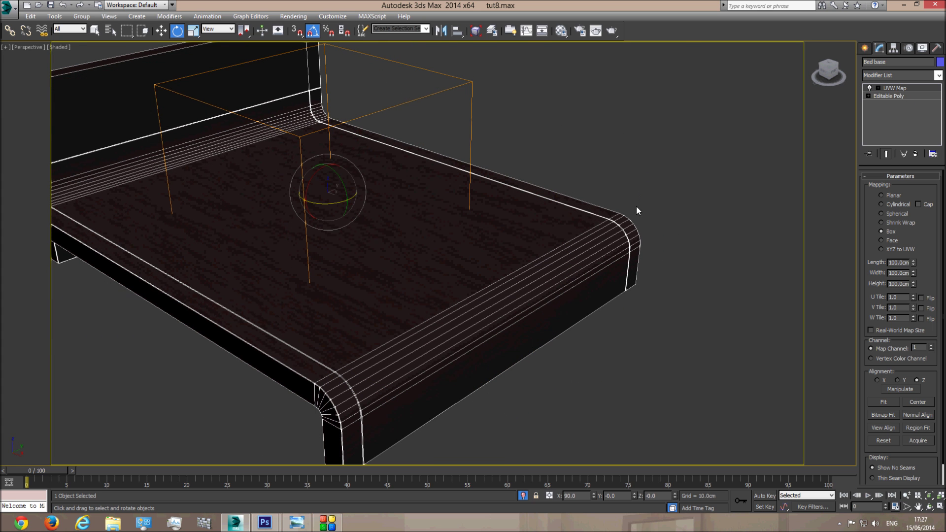
# End the bed base's isolation and return to the Camera001 view with the selection tool active.
pyautogui.click(524, 494)
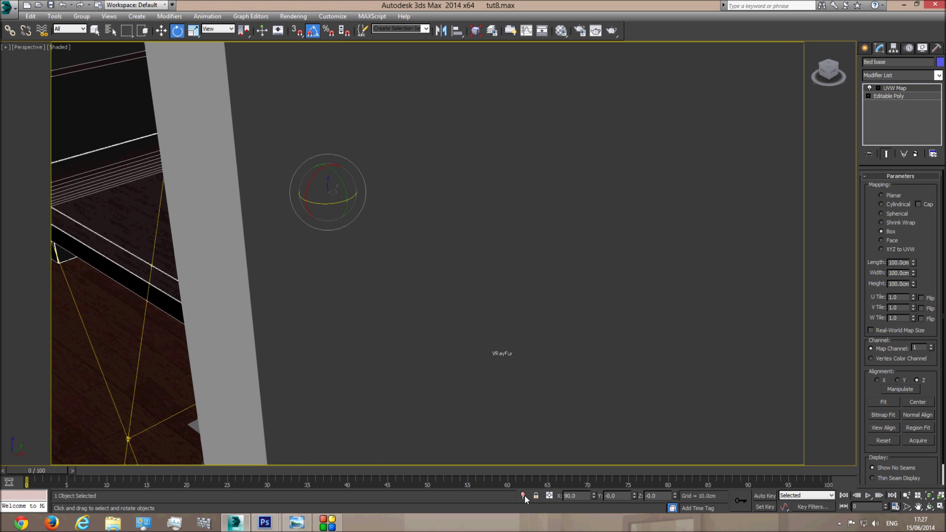
pyautogui.press('c')
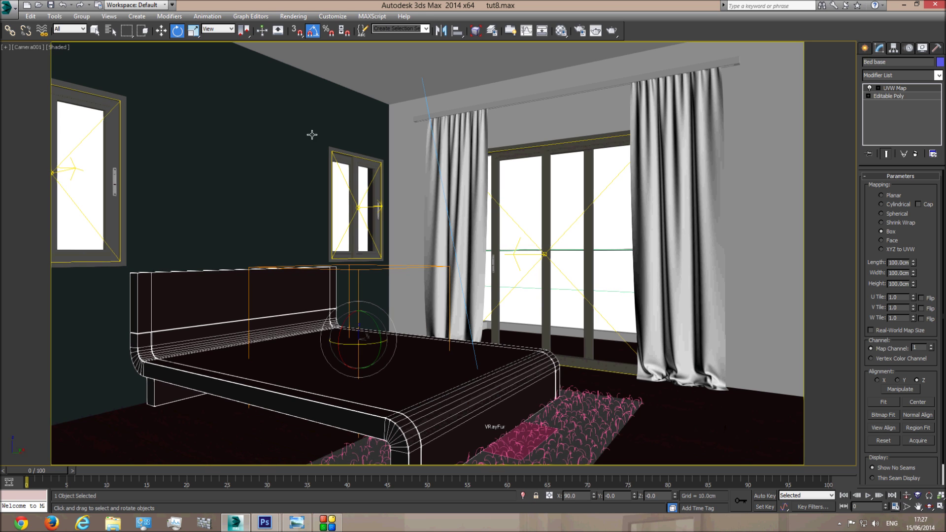
pyautogui.click(94, 30)
# Reopen the Material Editor and go up from the diffuse map to the Bed base wood material's main parameters.
pyautogui.click(561, 31)
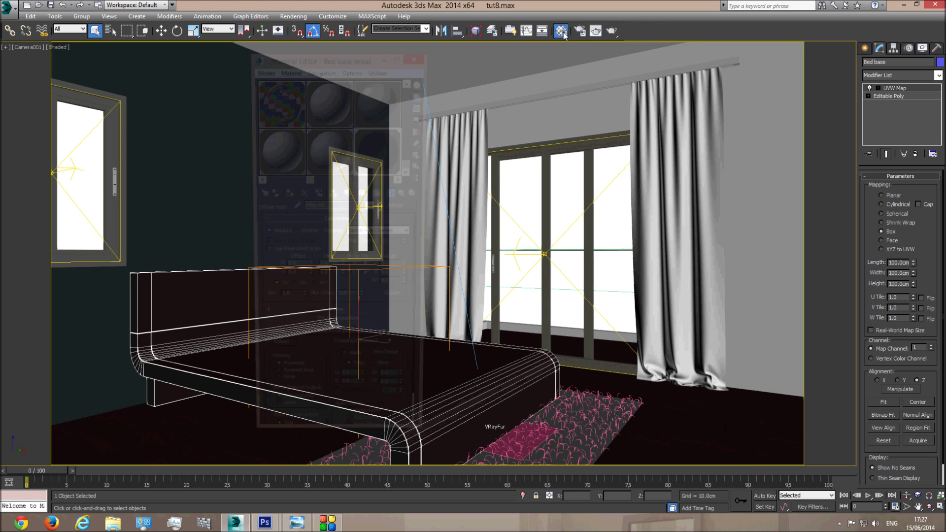
pyautogui.click(372, 207)
pyautogui.click(353, 216)
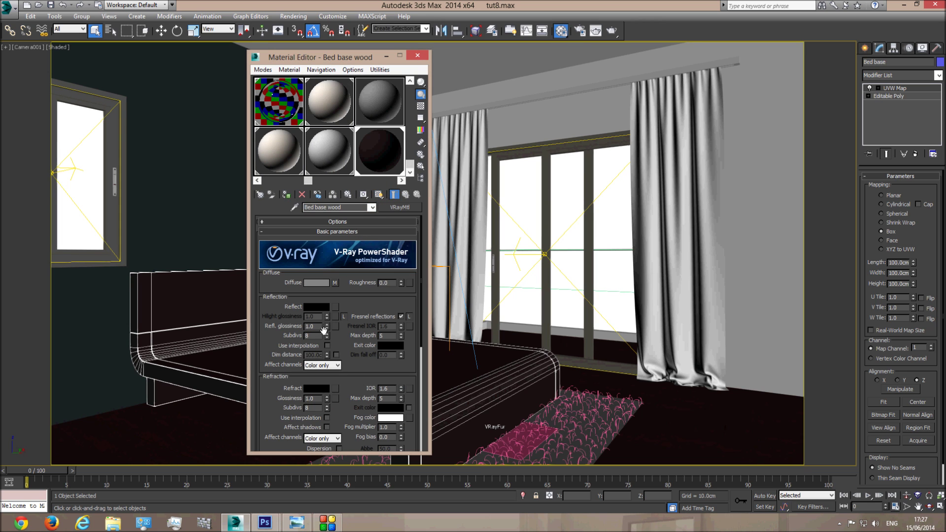
# Check the sheen of the bed's wood in the reference photo against the material's reflection color.
pyautogui.click(296, 523)
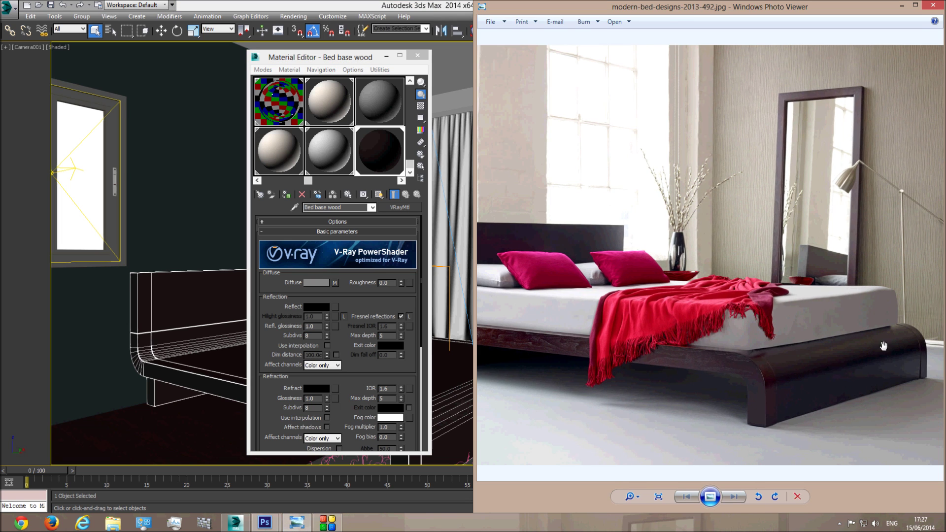
pyautogui.click(358, 4)
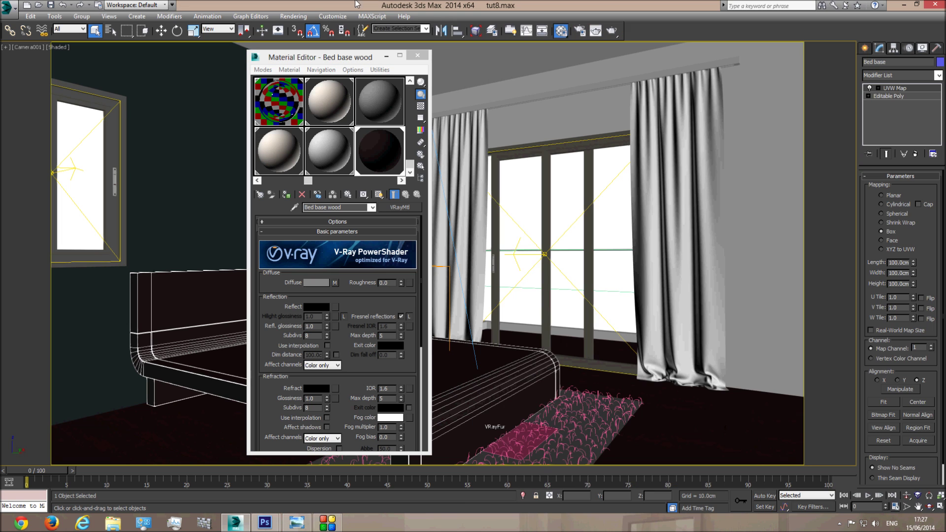
pyautogui.click(312, 305)
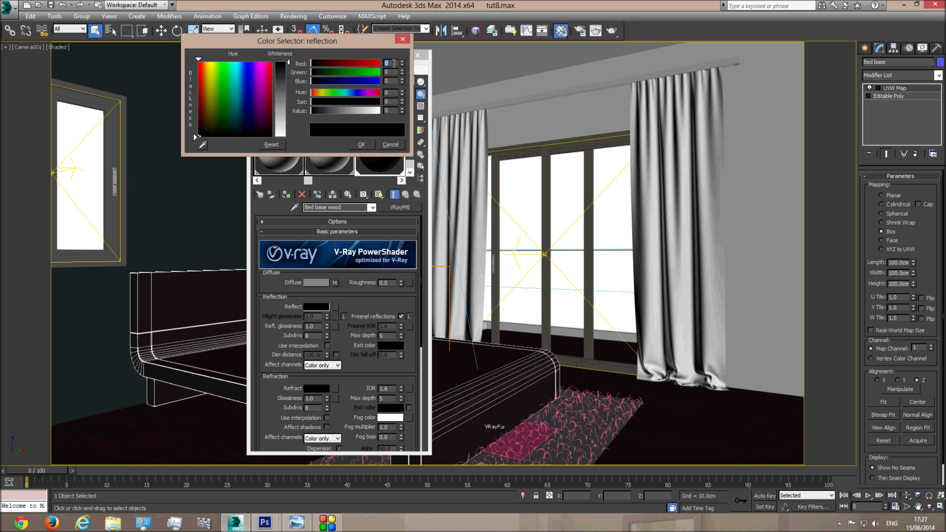
pyautogui.click(301, 524)
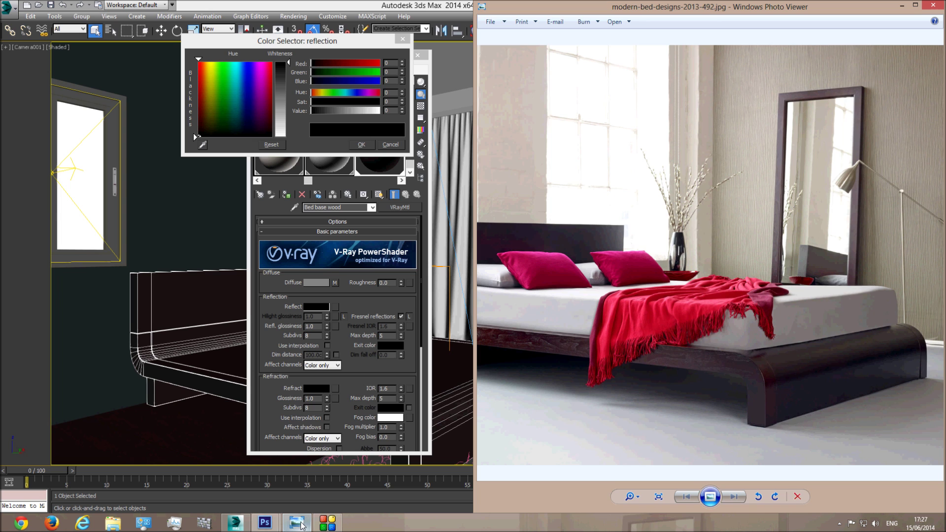
pyautogui.click(301, 524)
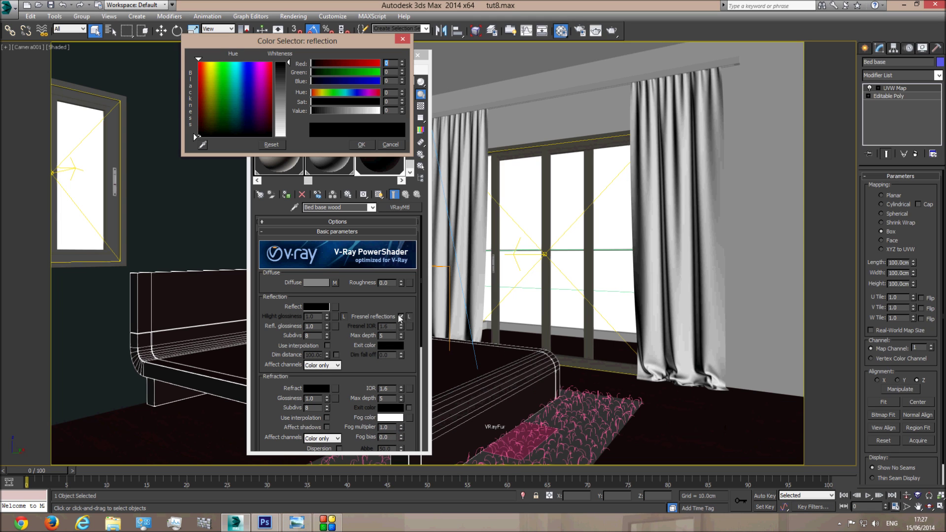
pyautogui.click(403, 39)
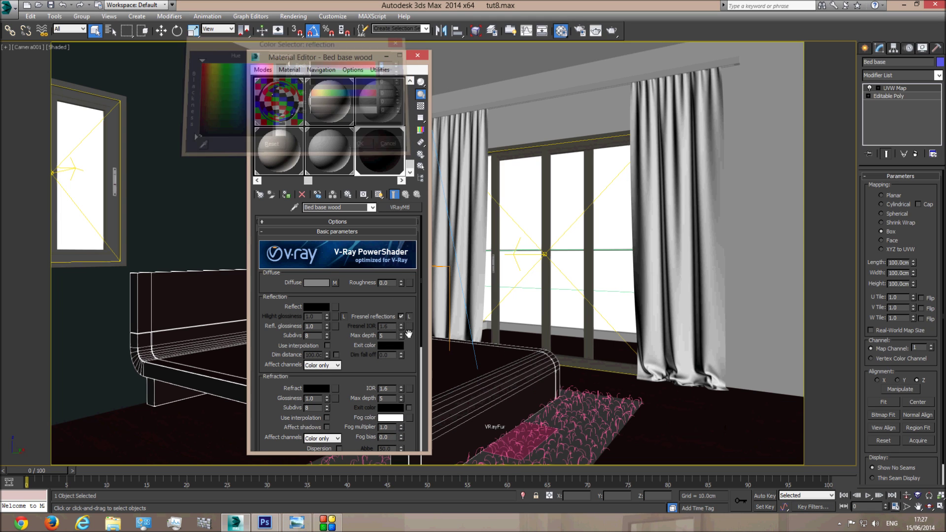
# Unlock the Fresnel IOR with Fresnel reflections on, and show a checkered background behind the Bed base wood sample.
pyautogui.click(401, 317)
pyautogui.click(409, 317)
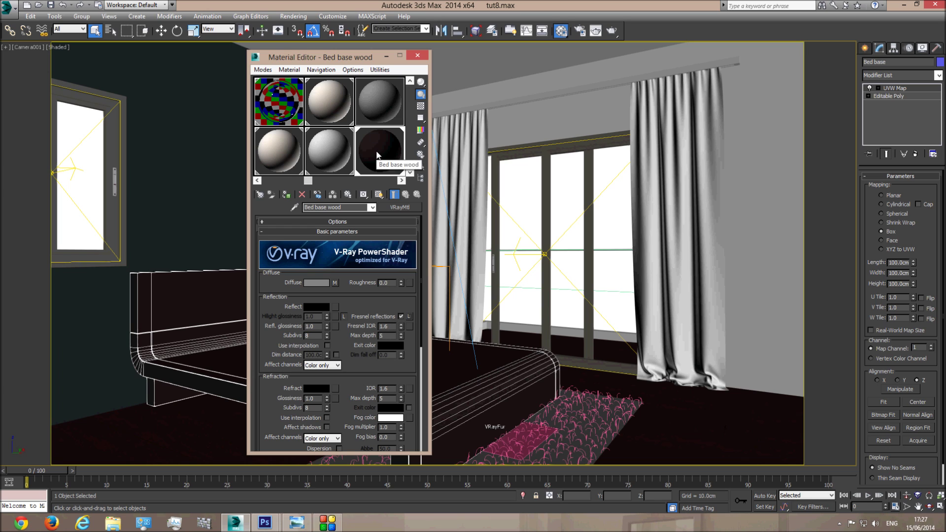
pyautogui.click(421, 107)
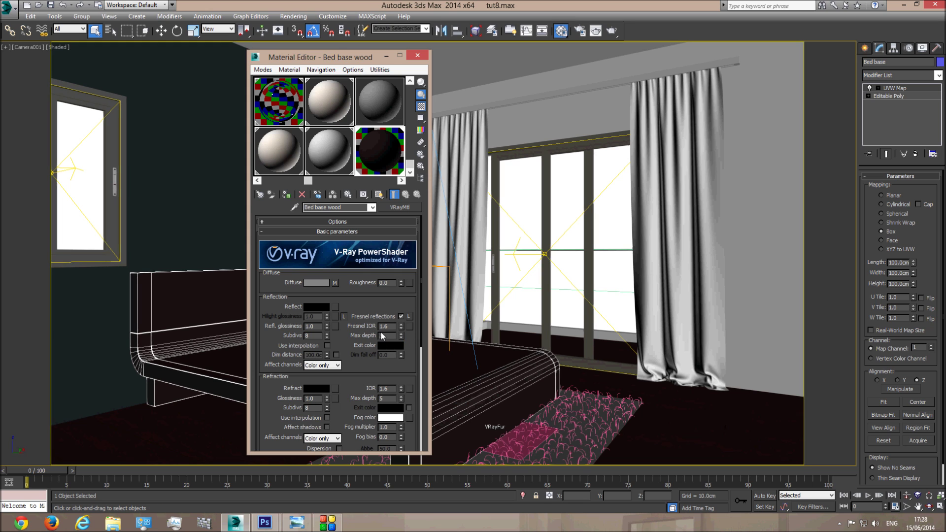
# Set the Bed base wood material's reflection color to white.
pyautogui.click(321, 307)
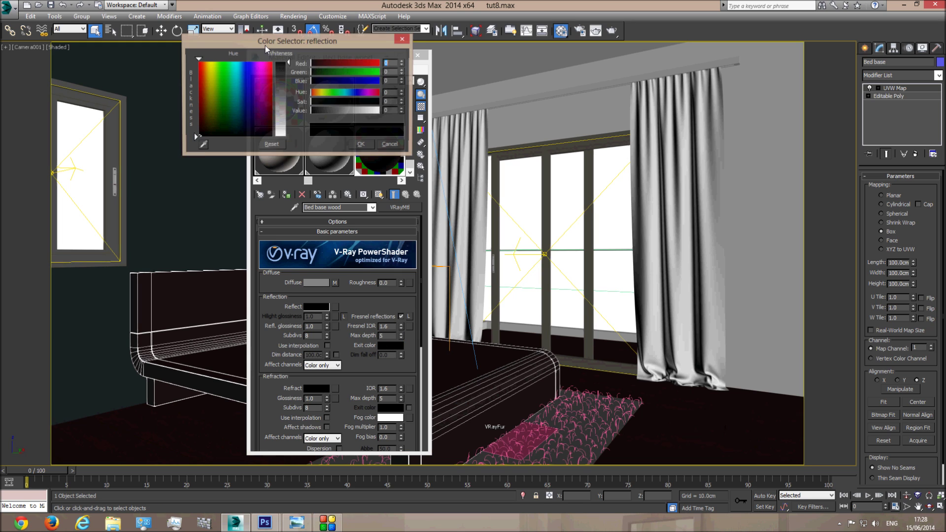
pyautogui.moveTo(285, 64); pyautogui.dragTo(285, 141)
pyautogui.click(362, 145)
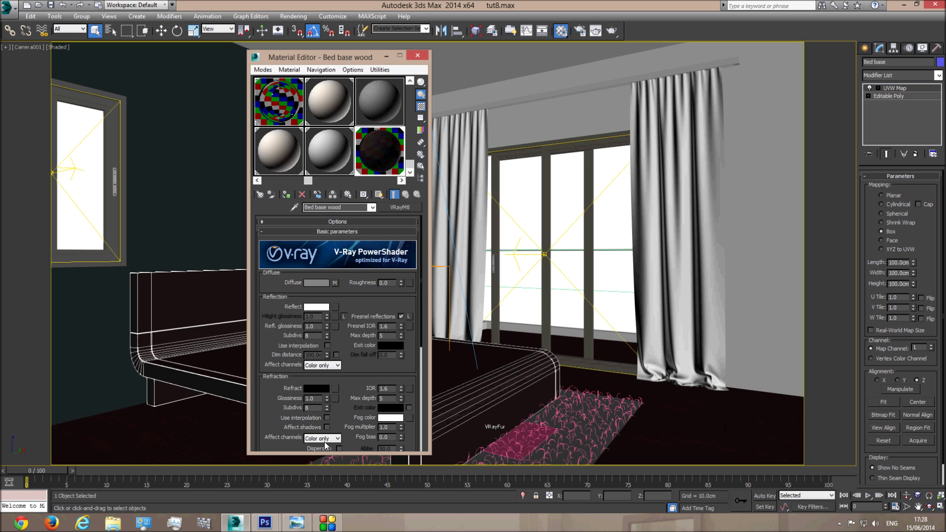
# Put away the reference photo and set the Bed base wood material's reflection glossiness to 0.8.
pyautogui.click(297, 522)
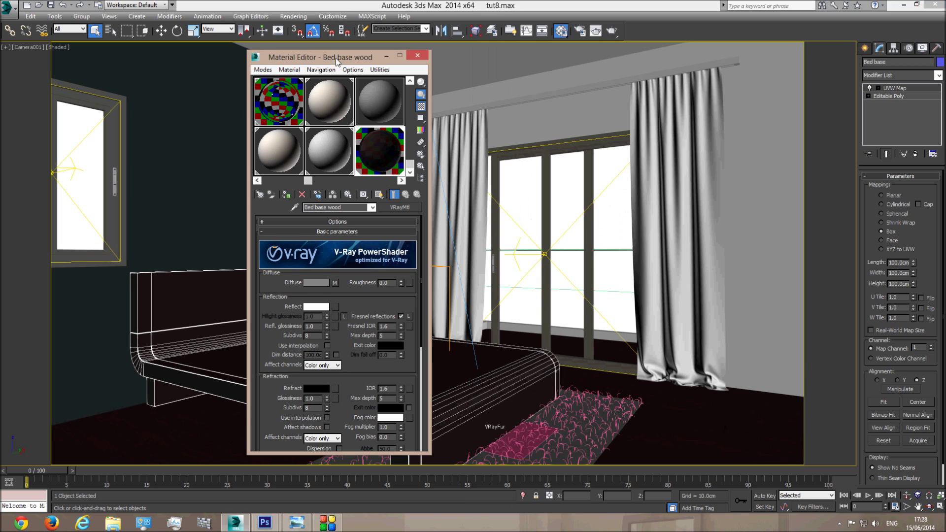
pyautogui.click(336, 58)
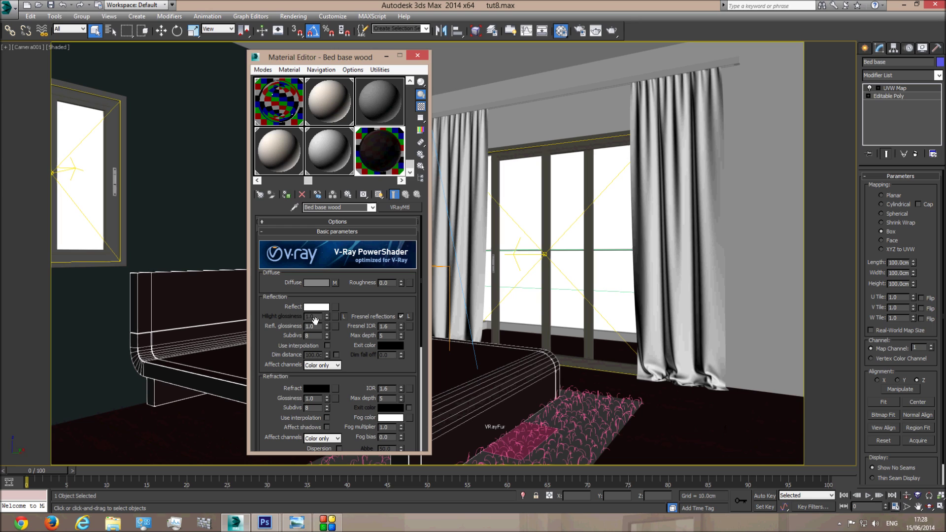
pyautogui.doubleClick(313, 326)
pyautogui.write('0.75')
pyautogui.press('Return')
pyautogui.write('0.7')
pyautogui.press('Return')
pyautogui.write('0.8')
pyautogui.press('Return')
# Set the Bed base wood material's reflection color to a neutral gray with value 149.
pyautogui.click(322, 307)
pyautogui.moveTo(290, 124); pyautogui.dragTo(289, 107)
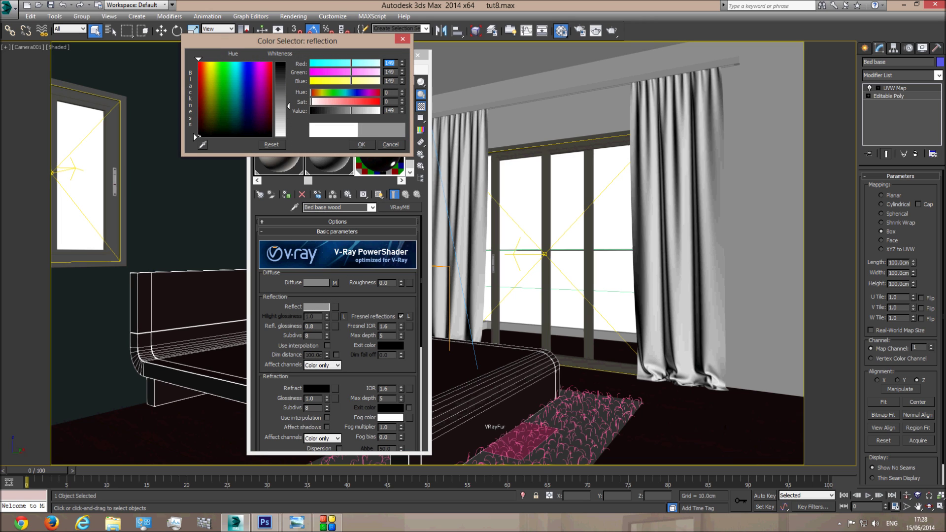
pyautogui.click(361, 145)
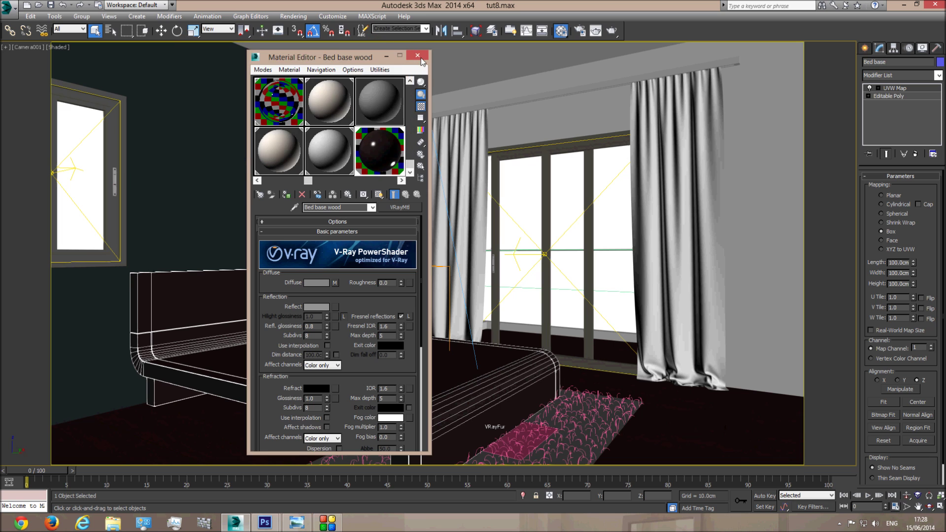
# Close the Material Editor and render only a region framing the bed from Camera001.
pyautogui.click(424, 56)
pyautogui.click(595, 30)
pyautogui.click(290, 113)
pyautogui.click(284, 137)
pyautogui.moveTo(571, 214); pyautogui.dragTo(328, 271)
pyautogui.moveTo(385, 95); pyautogui.dragTo(638, 475)
pyautogui.moveTo(260, 318); pyautogui.dragTo(335, 342)
pyautogui.moveTo(462, 300); pyautogui.dragTo(567, 307)
pyautogui.moveTo(347, 122); pyautogui.dragTo(348, 266)
pyautogui.moveTo(614, 466); pyautogui.dragTo(407, 103)
pyautogui.click(781, 112)
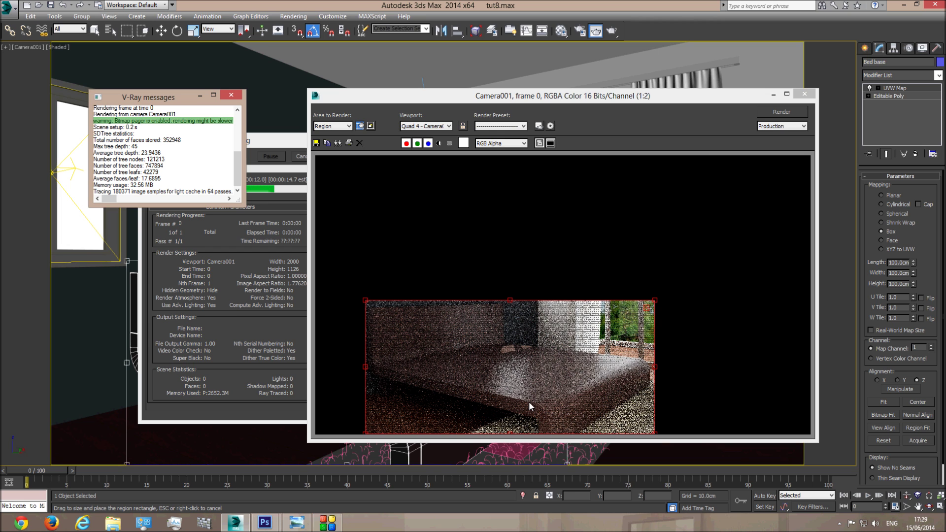
# Compare the bed's color and sheen in the enlarged region render with the bed in the reference photo.
pyautogui.click(298, 522)
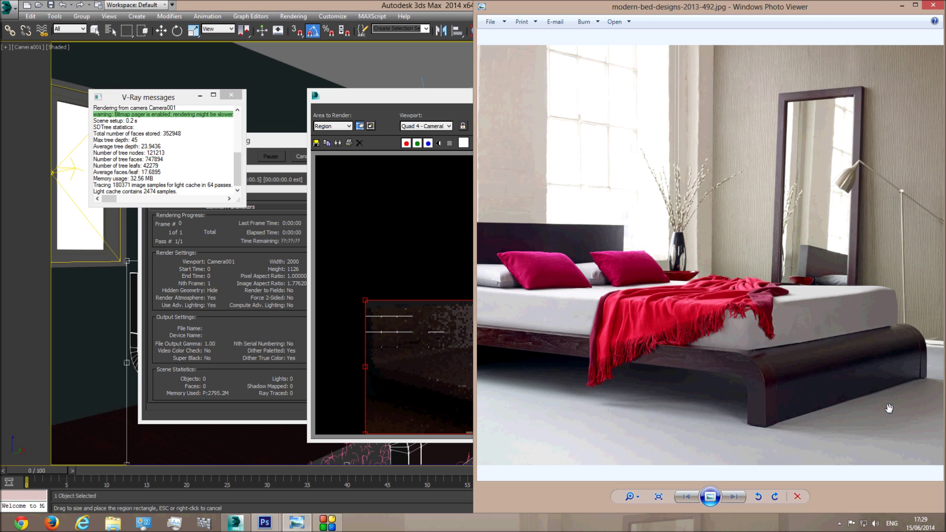
pyautogui.click(457, 99)
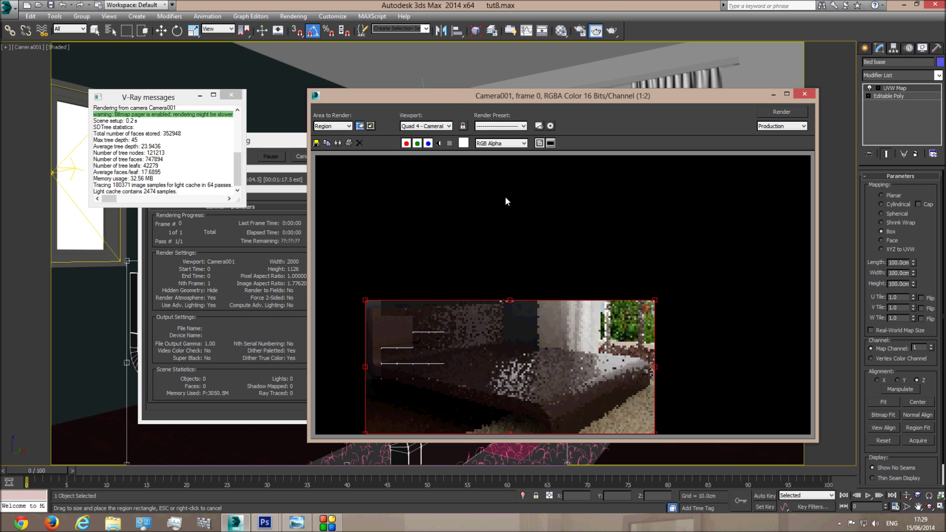
pyautogui.doubleClick(541, 97)
pyautogui.scroll(1, 338, 388)
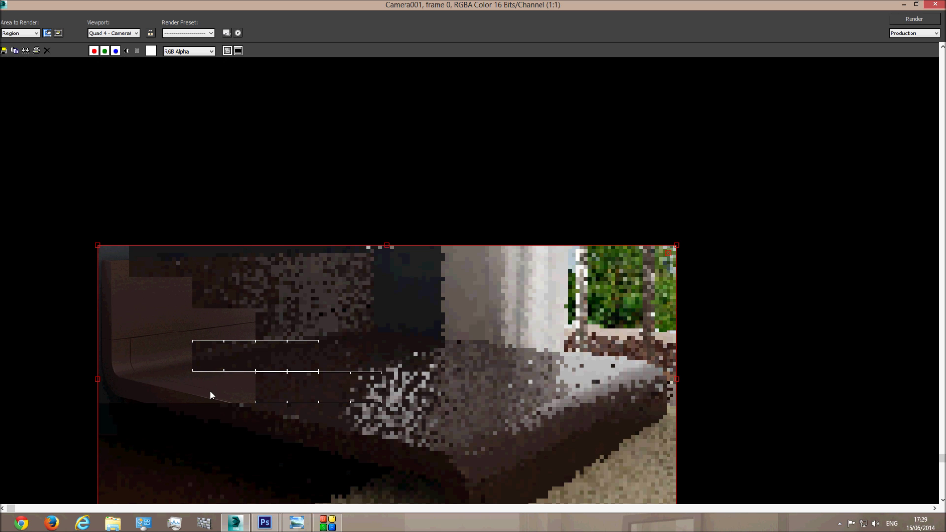
pyautogui.click(296, 522)
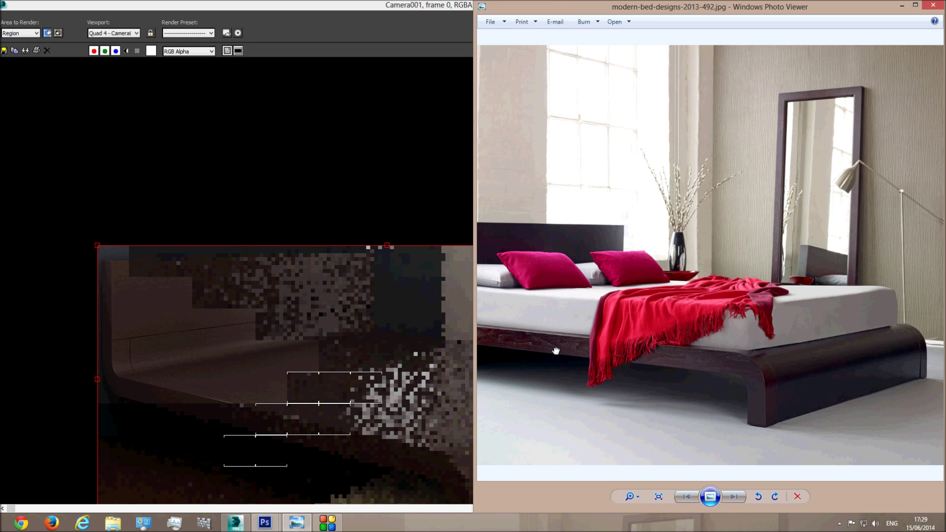
pyautogui.moveTo(555, 351); pyautogui.dragTo(649, 352)
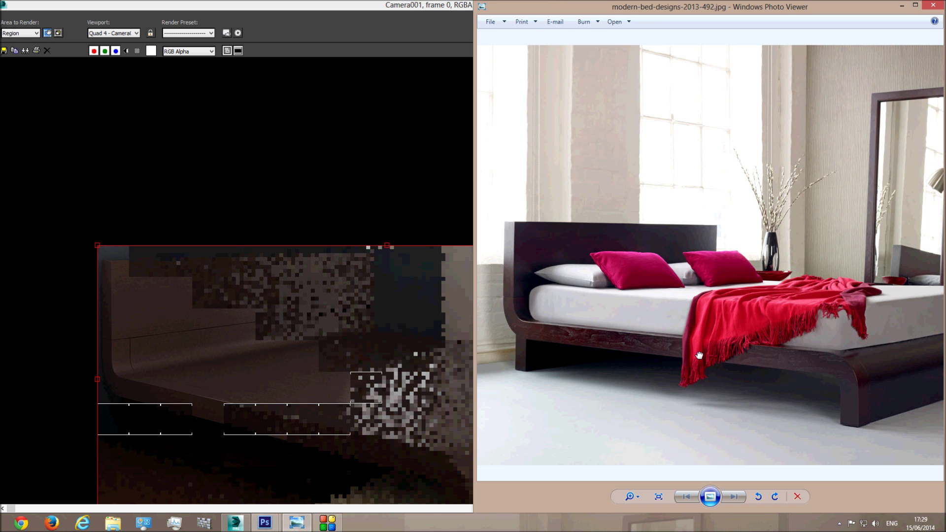
pyautogui.scroll(-5, 700, 355)
pyautogui.click(364, 377)
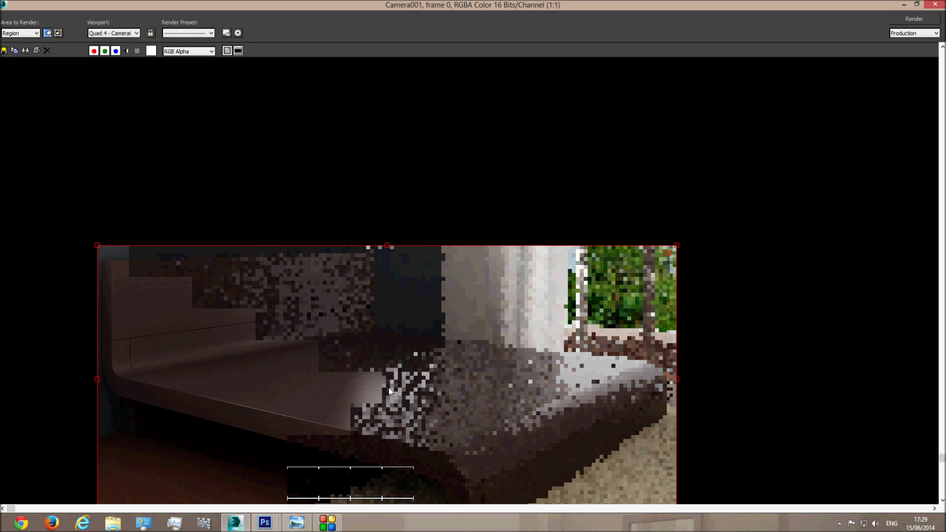
pyautogui.scroll(-3, 324, 428)
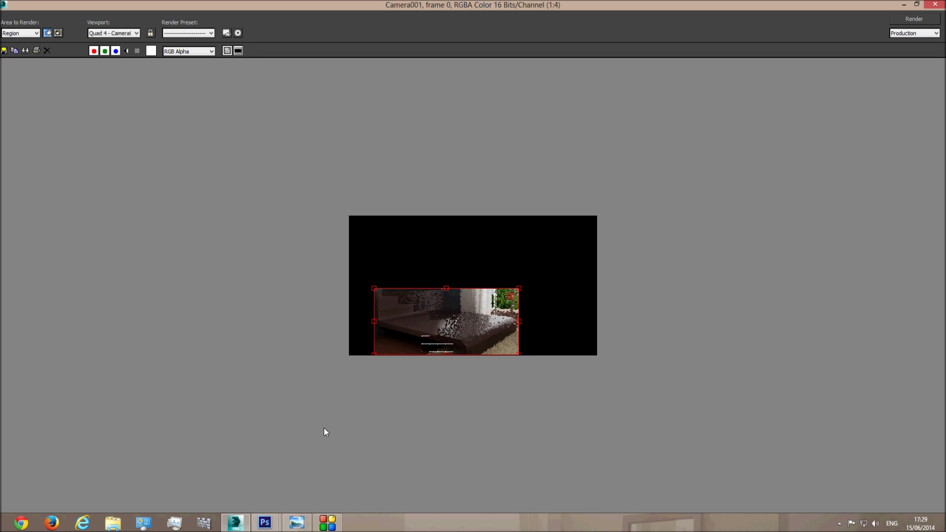
pyautogui.scroll(3, 323, 404)
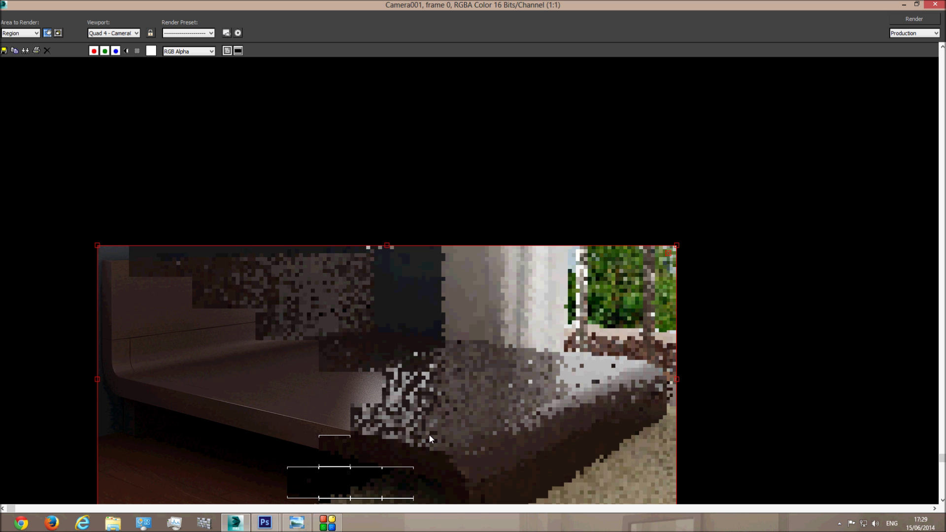
pyautogui.click(297, 523)
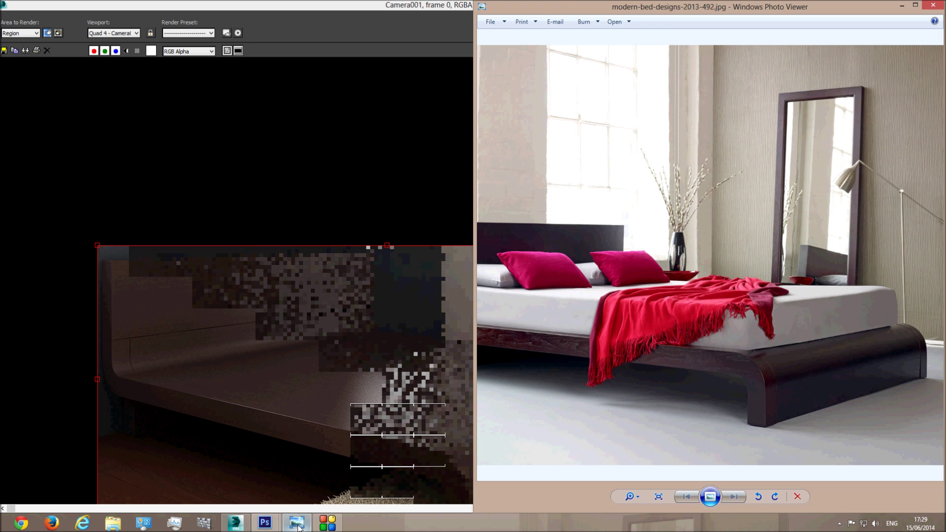
pyautogui.click(297, 523)
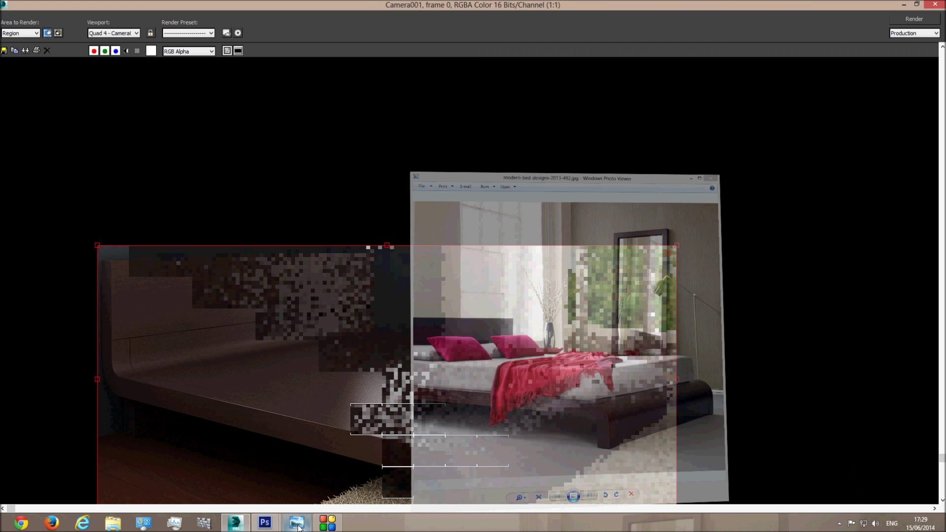
pyautogui.scroll(-1, 475, 383)
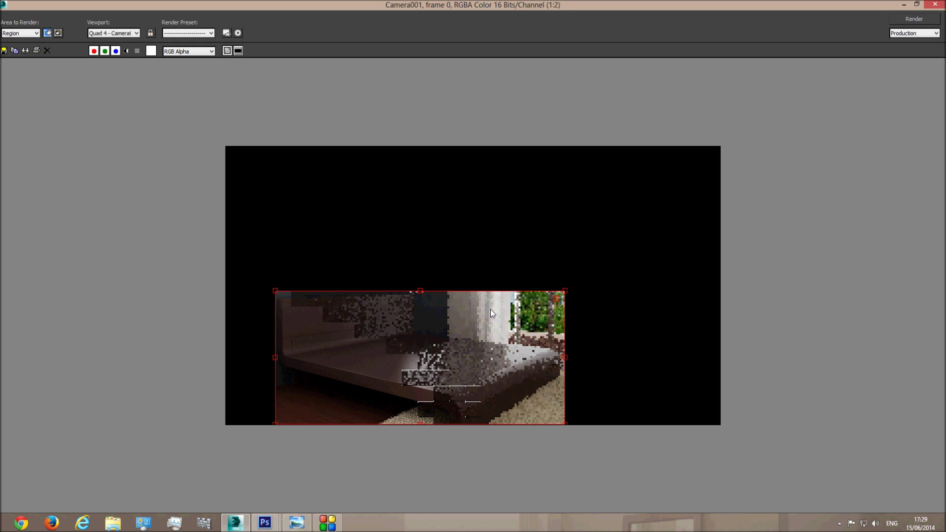
# Restore the rendered frame window to its smaller size, cancel the running region render, and minimize the window.
pyautogui.doubleClick(532, 6)
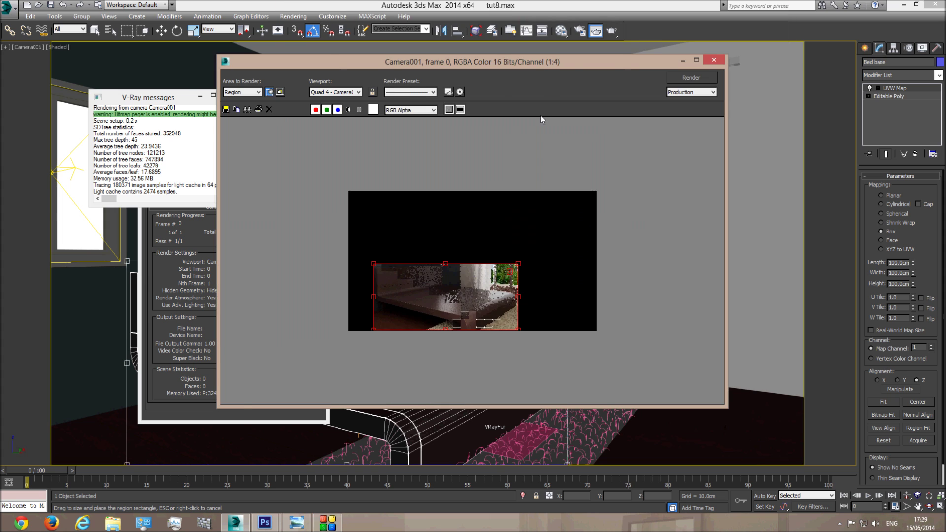
pyautogui.moveTo(561, 63); pyautogui.dragTo(678, 77)
pyautogui.click(305, 157)
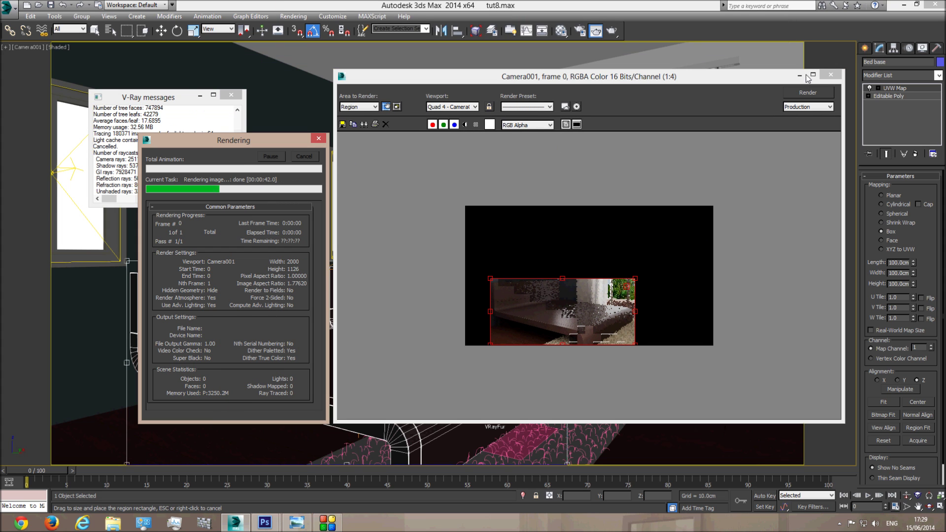
pyautogui.click(799, 76)
# Set the Bed base wood material's reflection subdivisions to 32 and close the Material Editor.
pyautogui.click(560, 31)
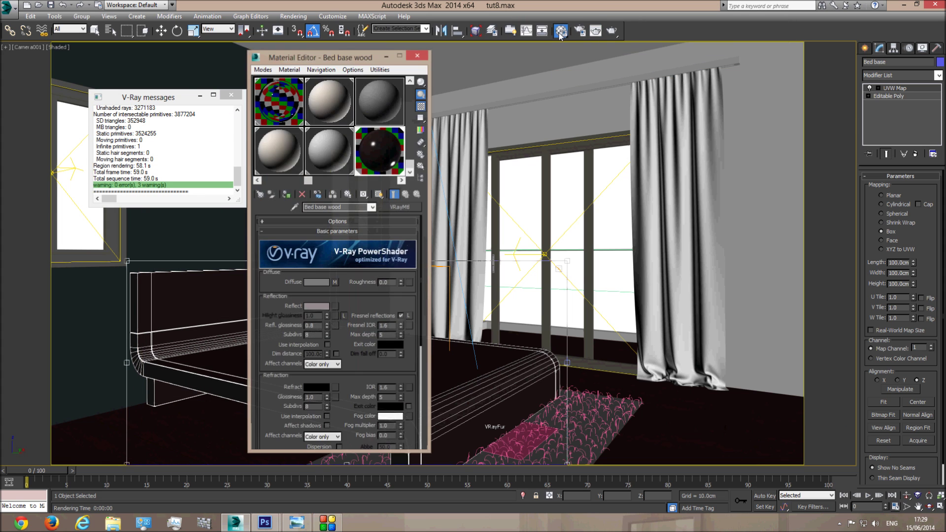
pyautogui.doubleClick(314, 335)
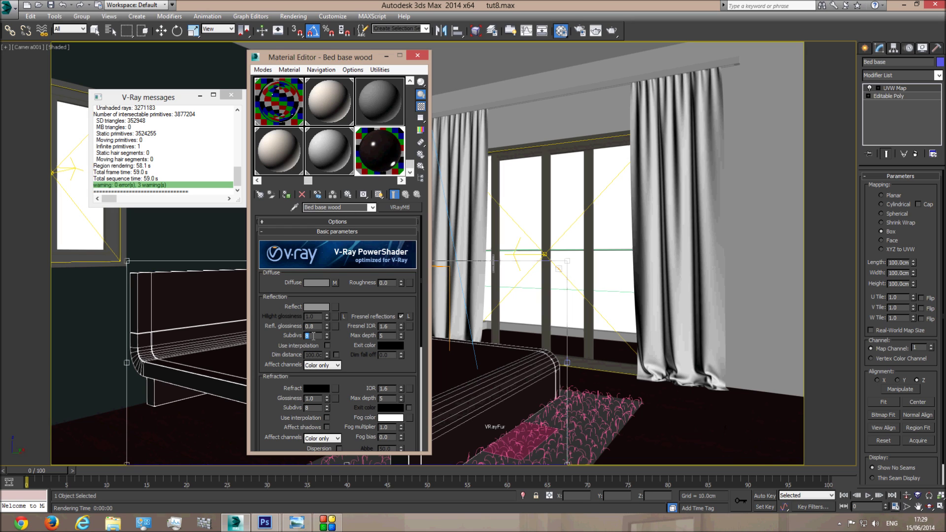
pyautogui.write('32')
pyautogui.click(417, 55)
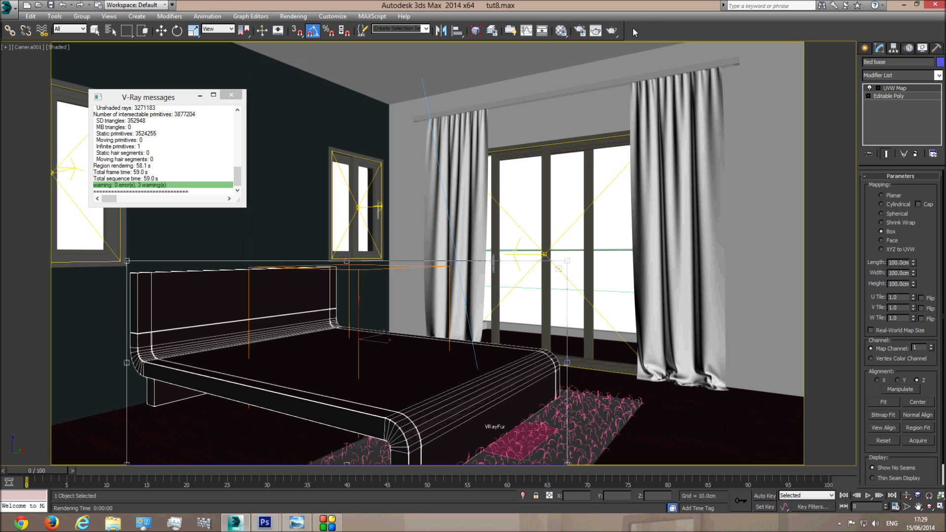
# Reopen the rendered frame window and set the area to render to View.
pyautogui.click(596, 31)
pyautogui.click(358, 107)
pyautogui.click(352, 117)
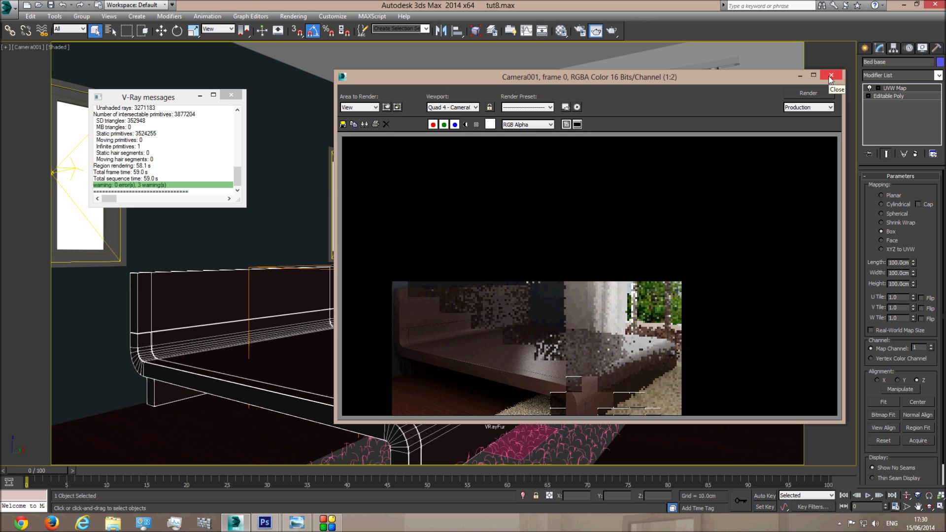
# Examine the rendered headboard and bed frame up close against the wood tone in the reference photo.
pyautogui.scroll(1, 528, 384)
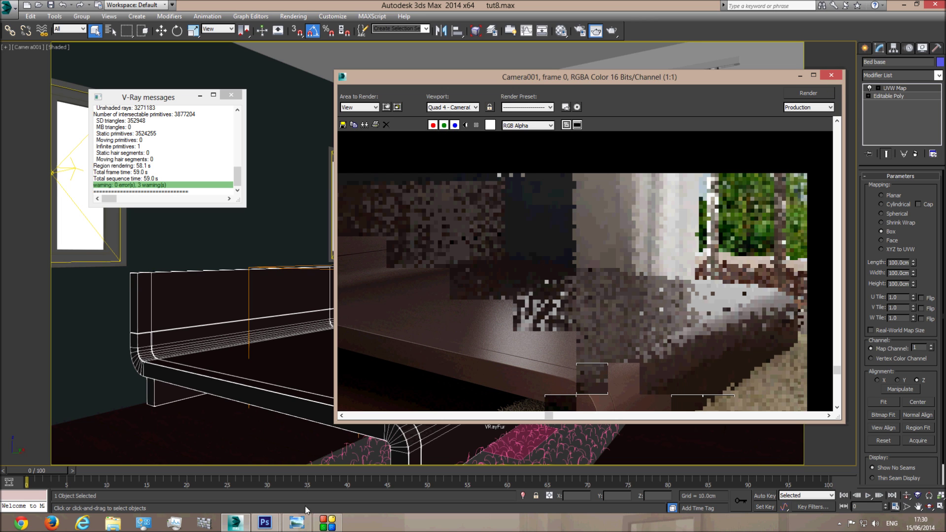
pyautogui.click(297, 523)
pyautogui.click(298, 525)
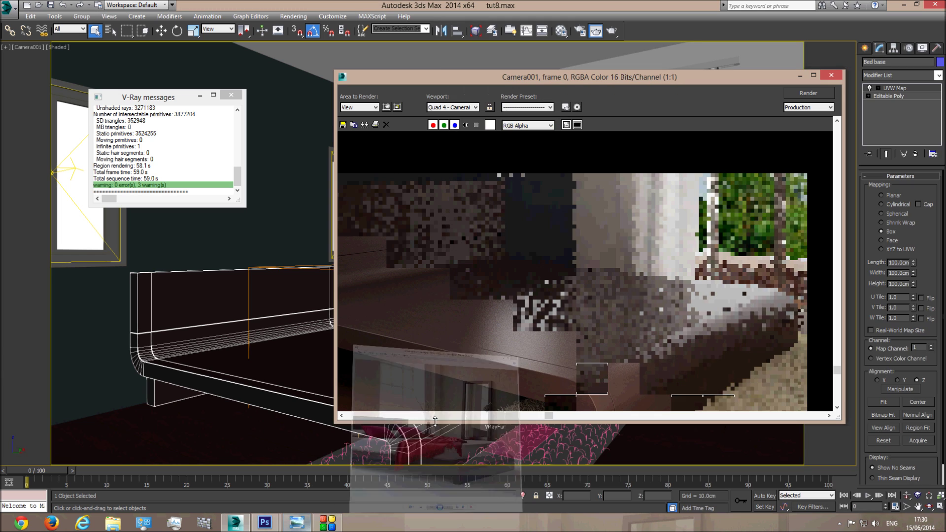
pyautogui.scroll(-1, 472, 326)
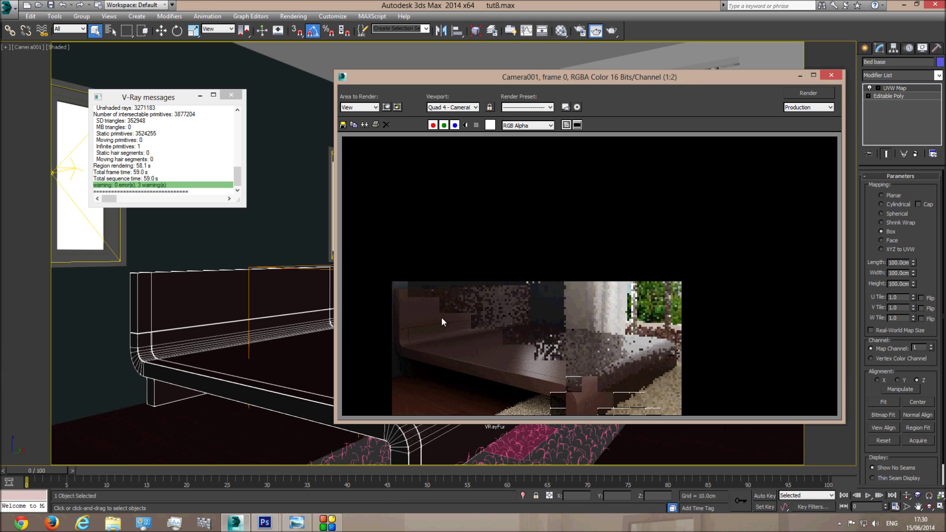
pyautogui.scroll(1, 412, 344)
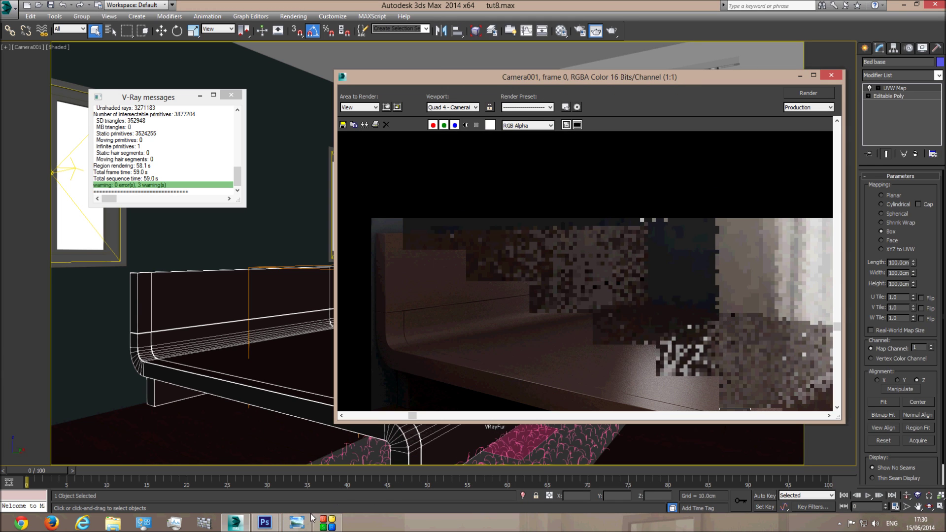
pyautogui.click(297, 524)
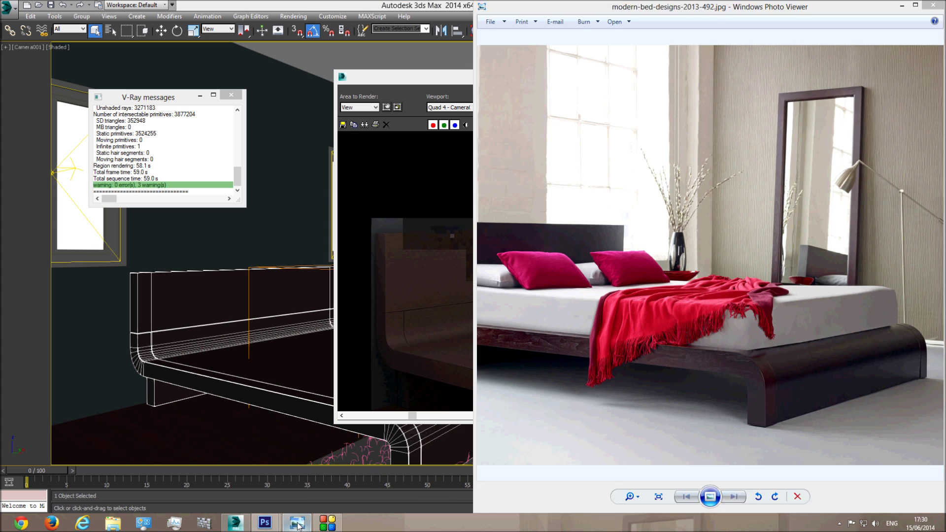
pyautogui.click(298, 524)
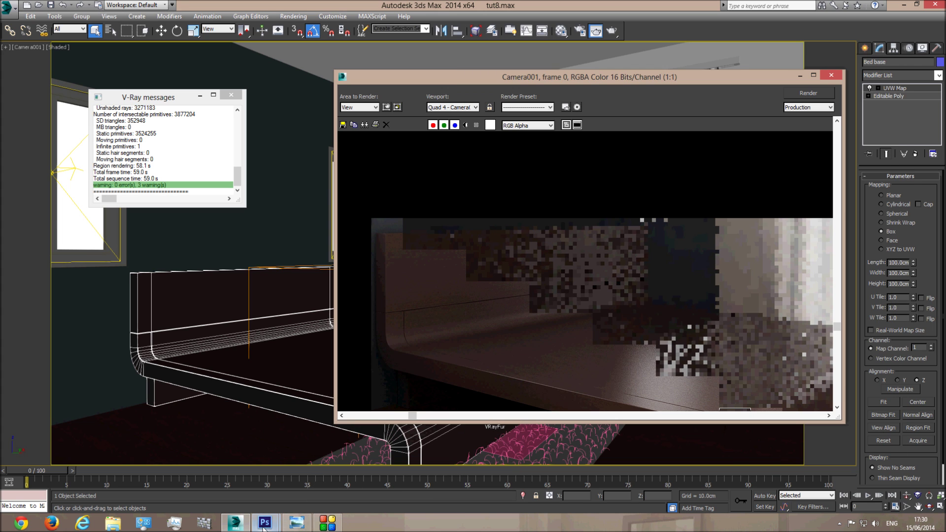
pyautogui.click(296, 525)
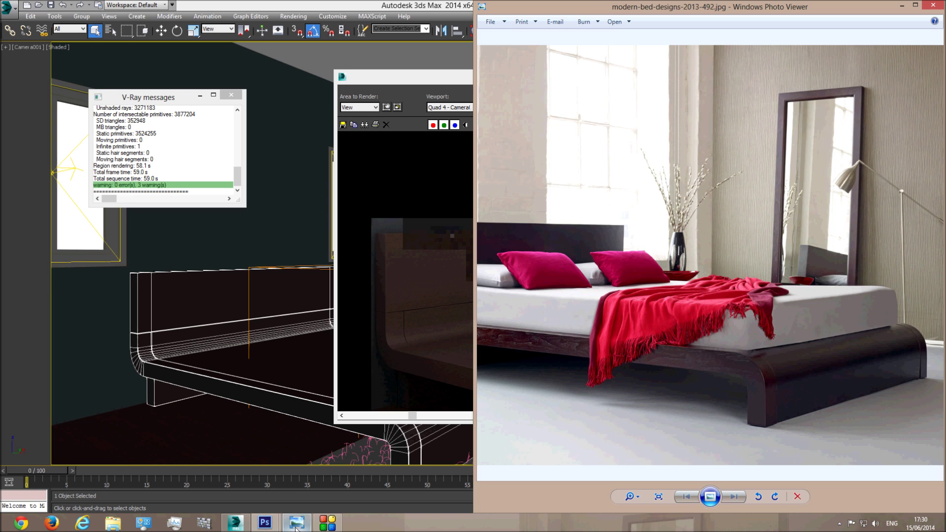
pyautogui.click(296, 525)
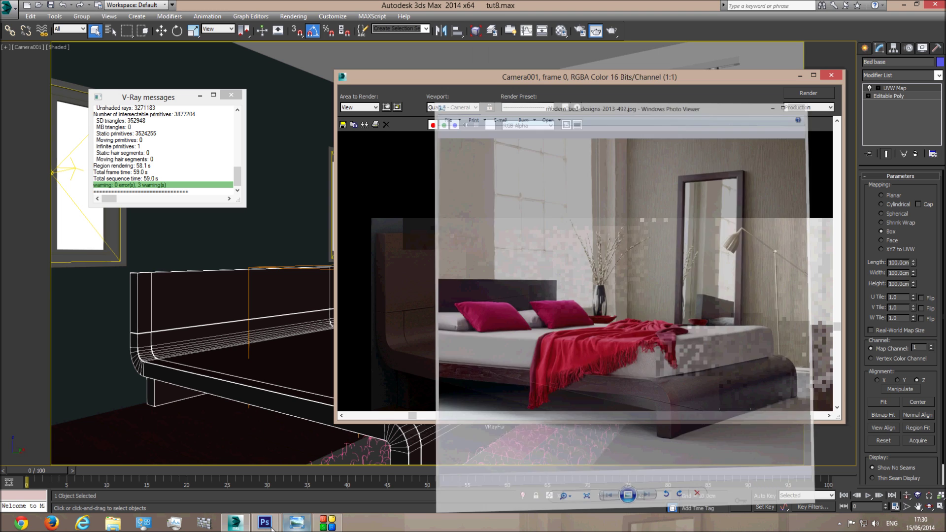
pyautogui.moveTo(296, 525)
# Switch to Photoshop and darken wood.png slightly by lowering its brightness with Brightness/Contrast.
pyautogui.click(241, 470)
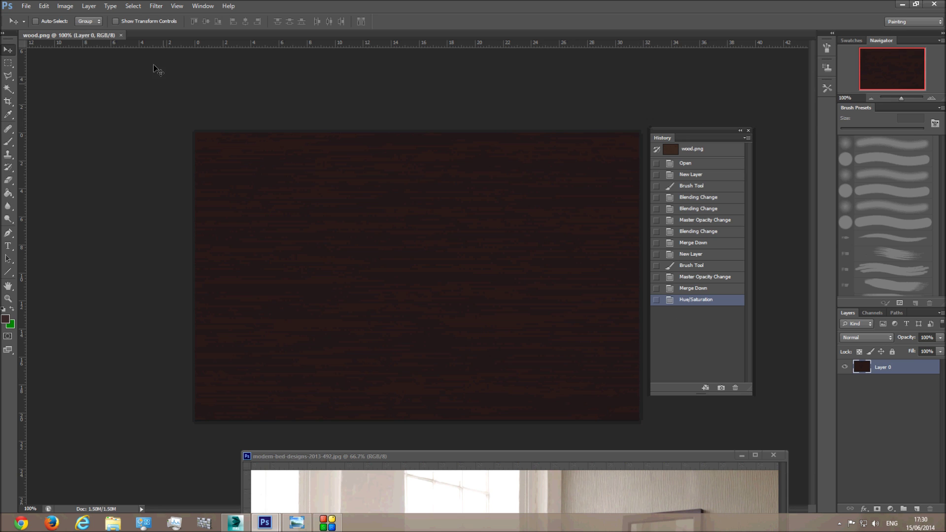
pyautogui.click(68, 6)
pyautogui.moveTo(101, 32)
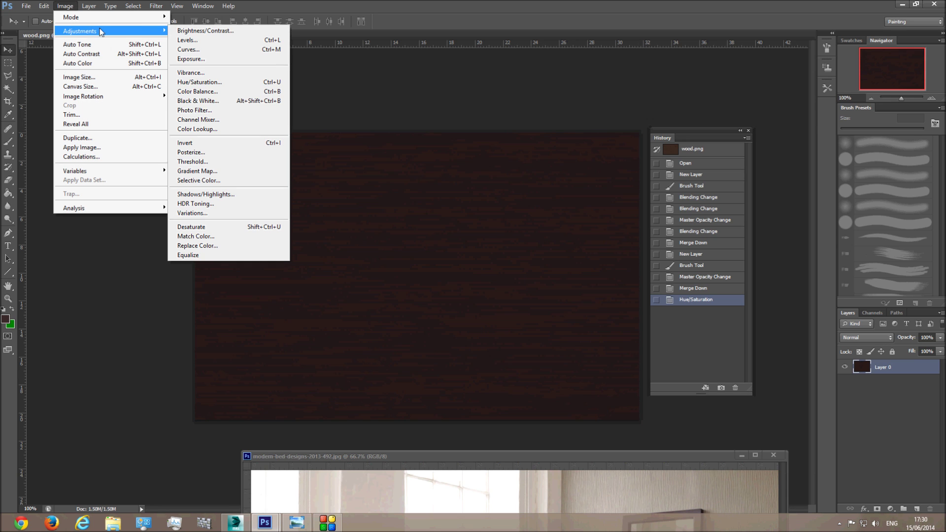
pyautogui.click(200, 30)
pyautogui.write('-10')
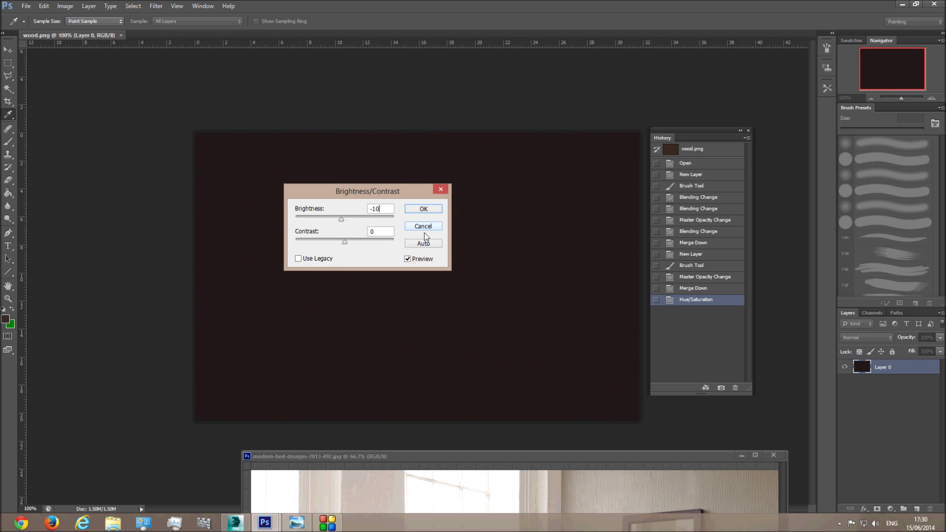
pyautogui.click(408, 260)
pyautogui.moveTo(383, 209); pyautogui.dragTo(377, 210)
pyautogui.write('5')
pyautogui.click(423, 209)
# Save the darkened wood.png texture and switch back to 3ds Max.
pyautogui.press('v')
pyautogui.hotkey('ctrl', 's')
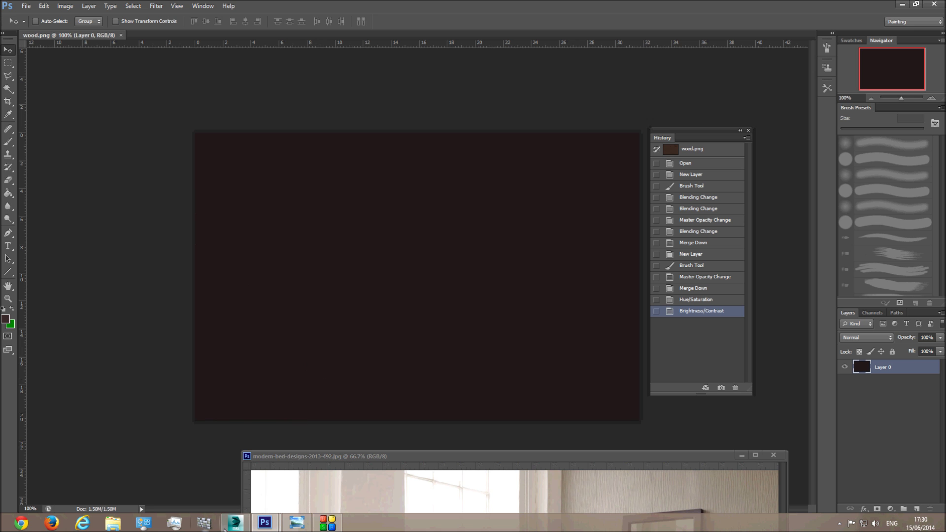
pyautogui.click(235, 524)
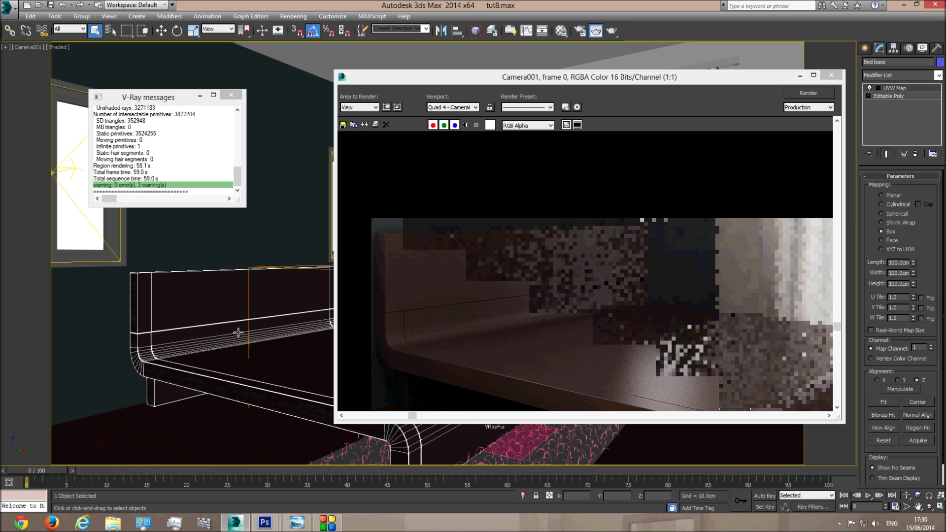
# Compare the whole partial bed render with the dark wood bed frame in the reference photo modern-bed-designs-2013-492.jpg.
pyautogui.click(622, 271)
pyautogui.scroll(-1, 622, 271)
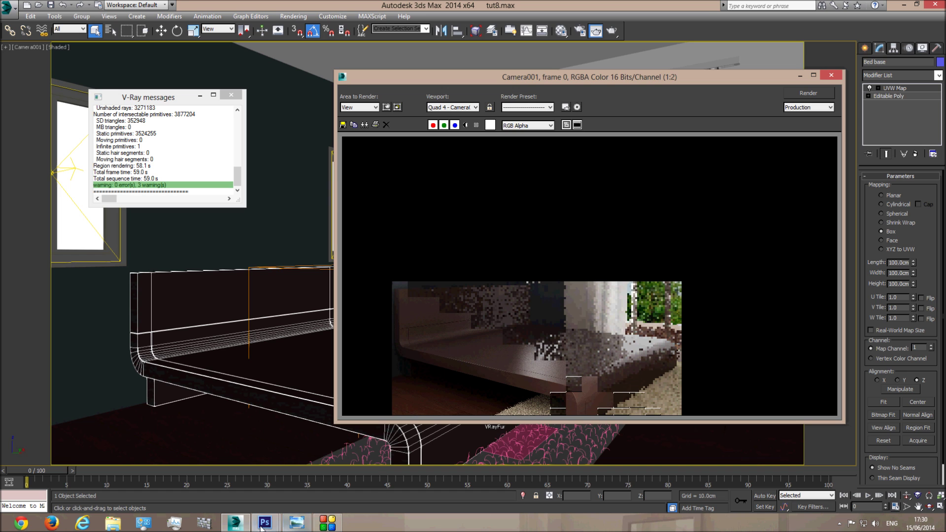
pyautogui.click(297, 523)
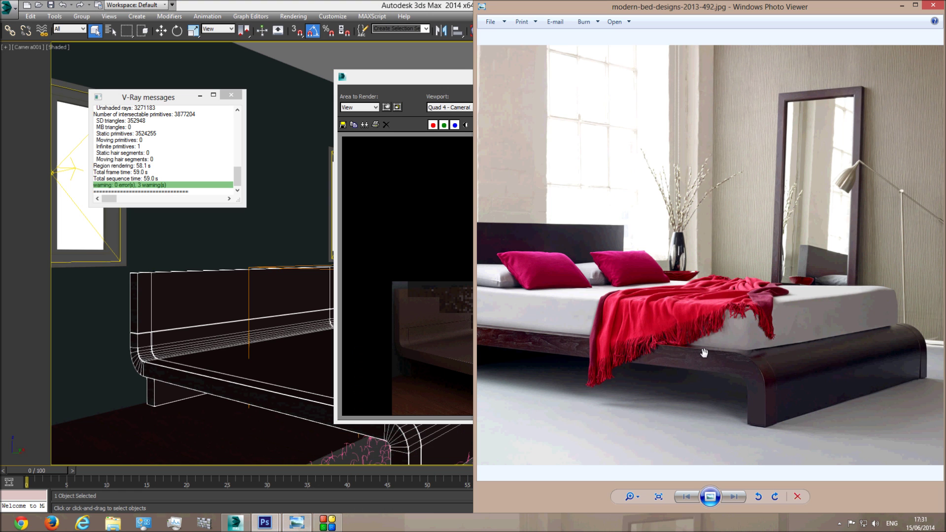
pyautogui.moveTo(725, 349); pyautogui.dragTo(828, 352)
pyautogui.moveTo(824, 315); pyautogui.dragTo(745, 322)
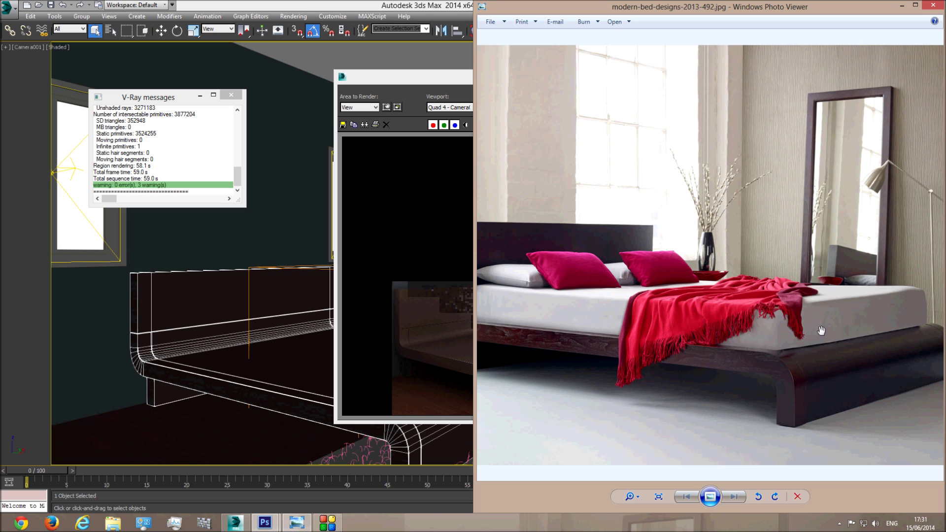
pyautogui.moveTo(586, 325); pyautogui.dragTo(597, 327)
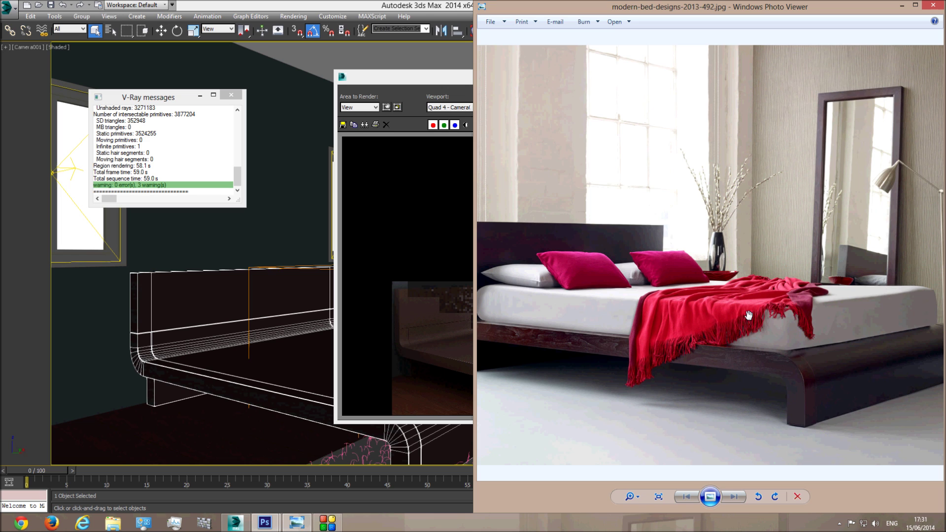
# Return to 3ds Max and start a new production render of the full Camera001 view with the darkened wood texture.
pyautogui.click(455, 79)
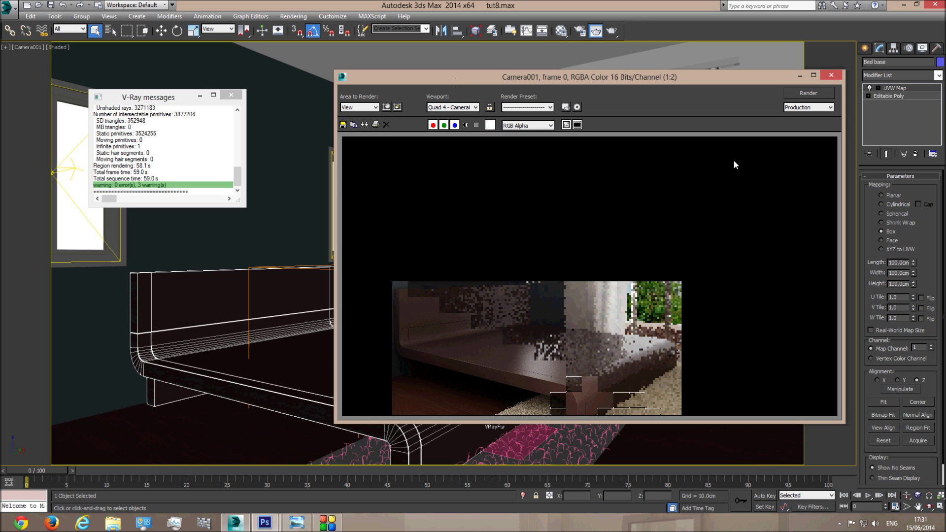
pyautogui.click(801, 94)
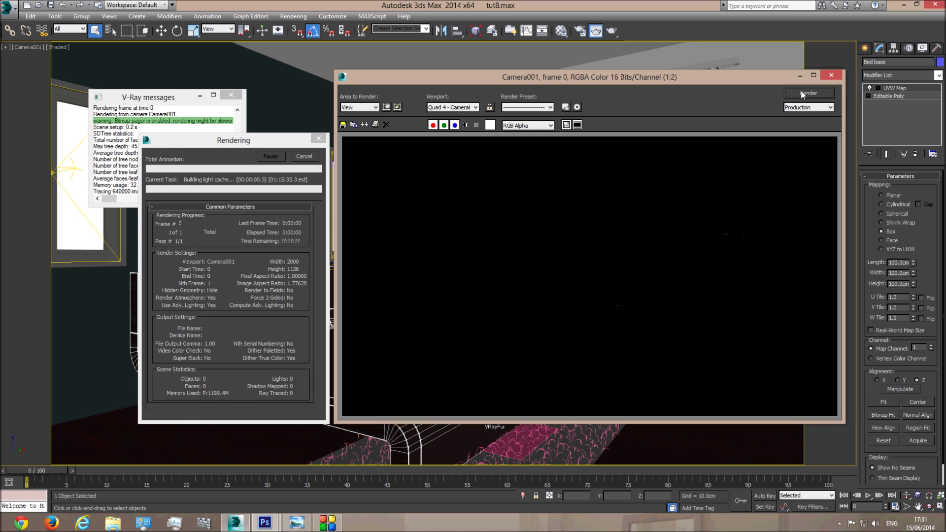